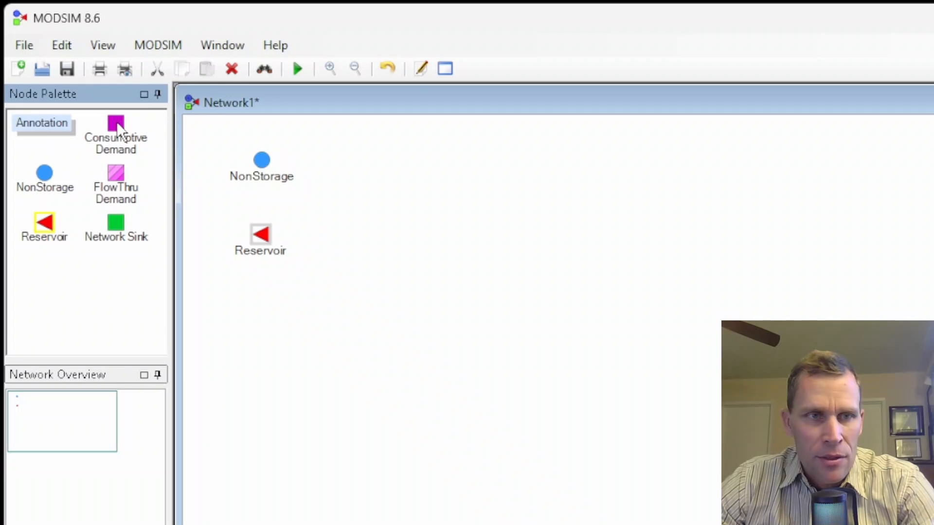
Step: Add two Consumptive Demand nodes and a Network Sink node below the reservoir
click(117, 125)
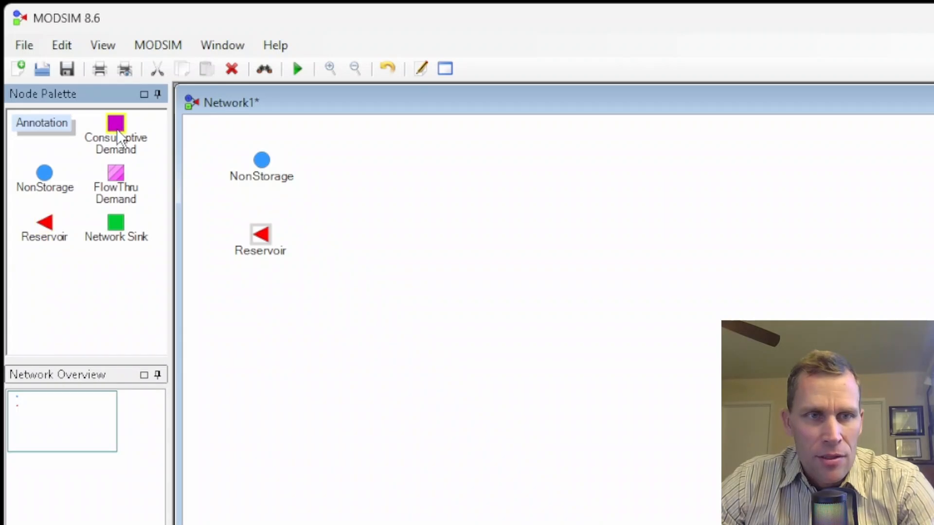
click(255, 305)
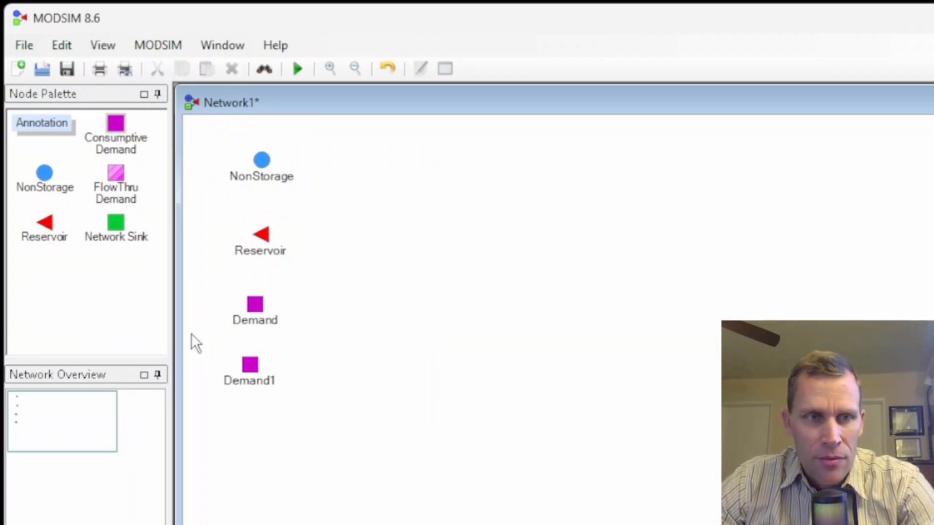
click(117, 225)
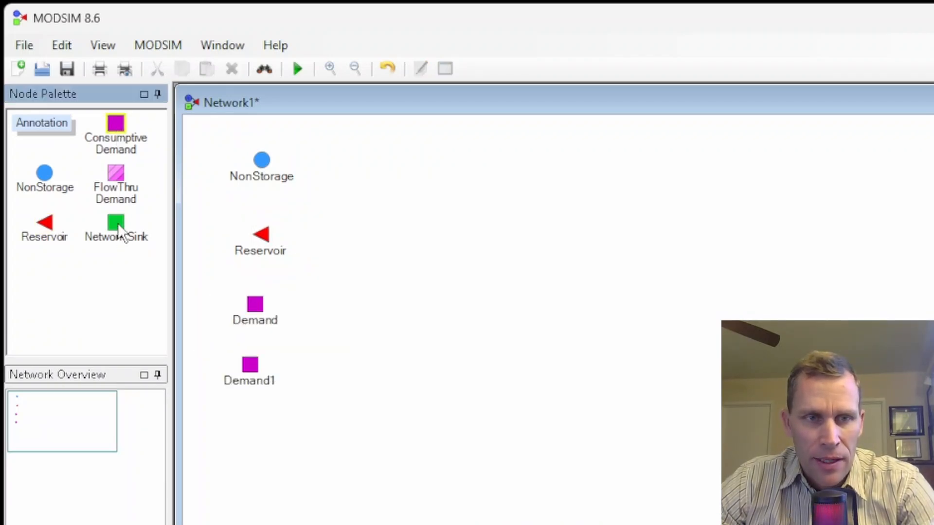
click(247, 431)
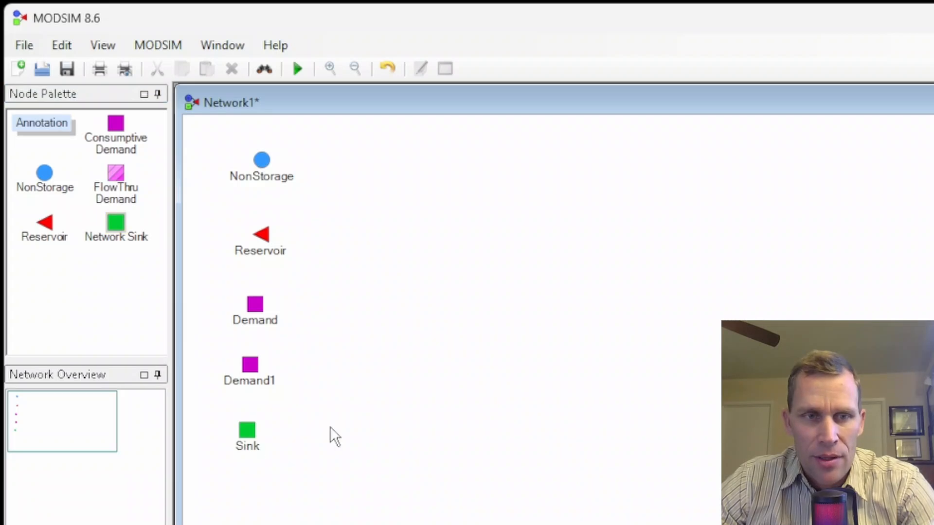
Step: Rename the NonStorage node NS1
click(249, 182)
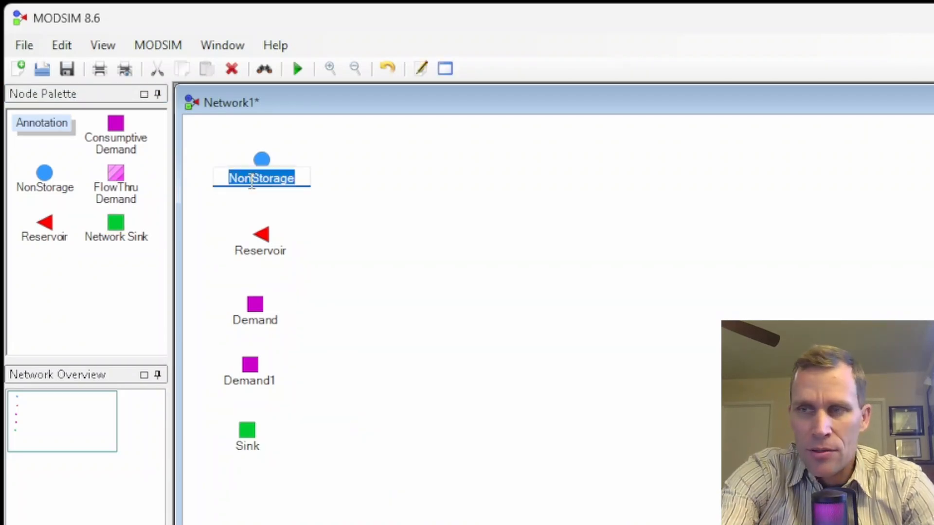
text(NS1)
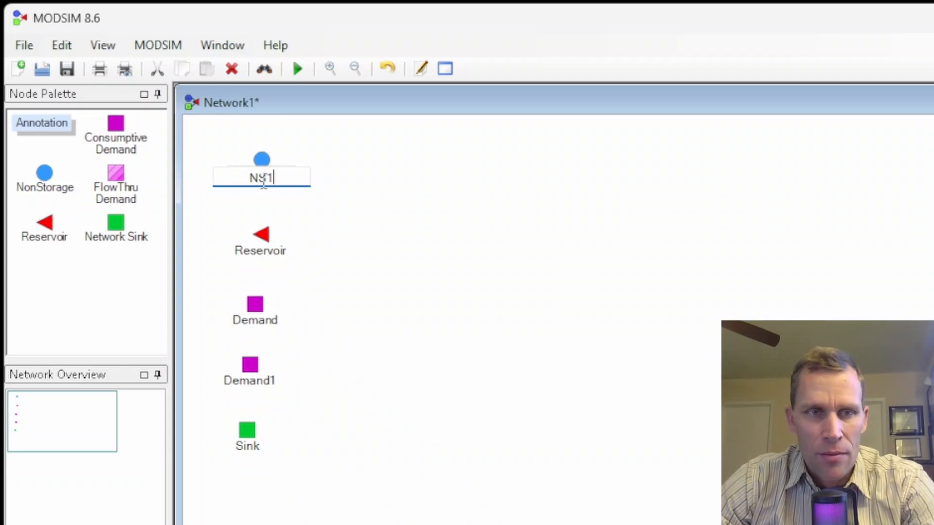
key(Return)
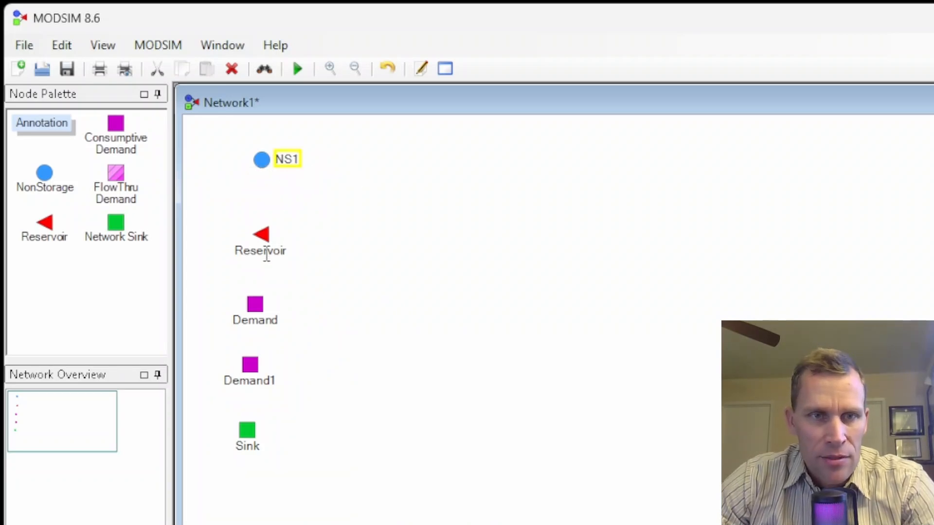
Step: Rename the Reservoir node Res1
click(266, 257)
text(Res1)
key(Return)
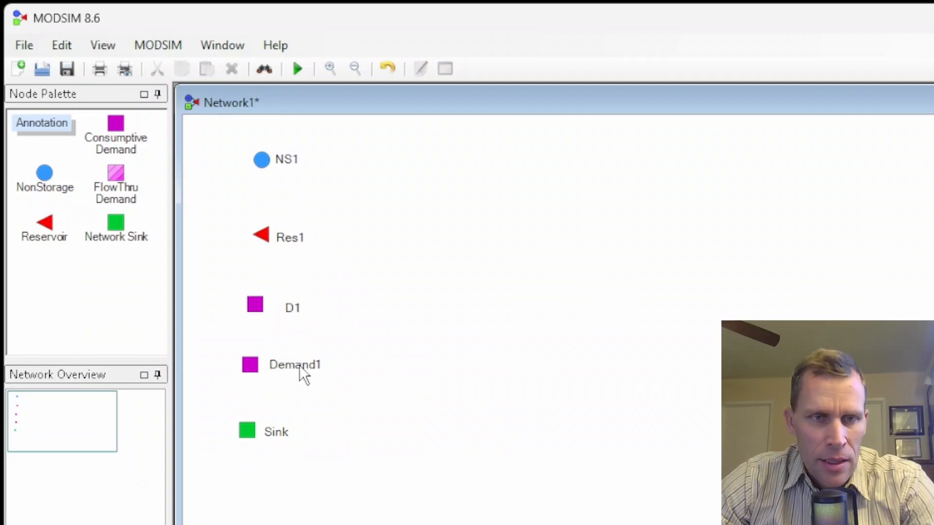
Step: Rename the lower demand node D2
click(299, 366)
text(D)
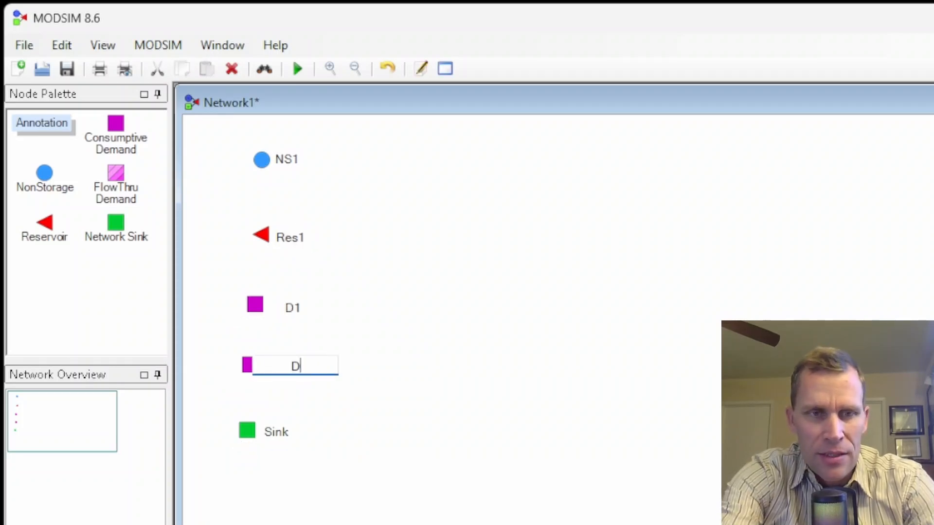
text(1)
key(BackSpace)
text(2)
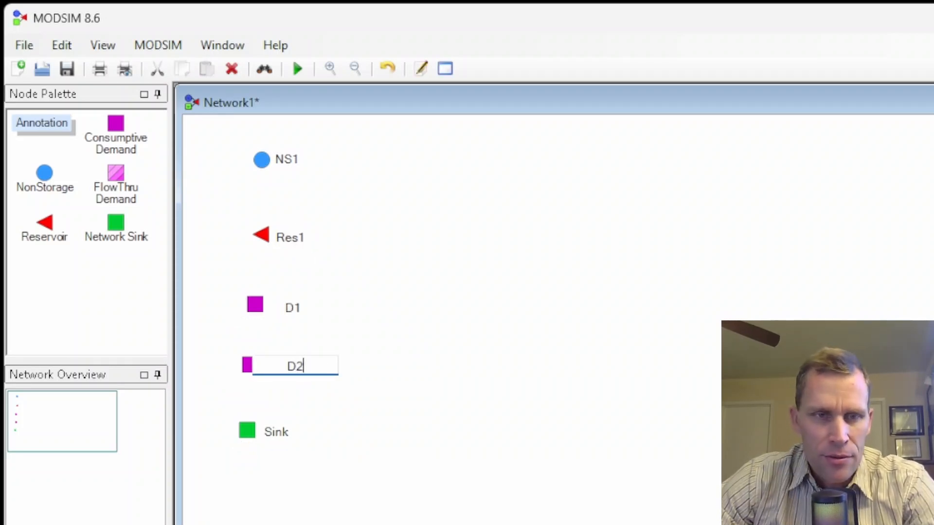
key(Return)
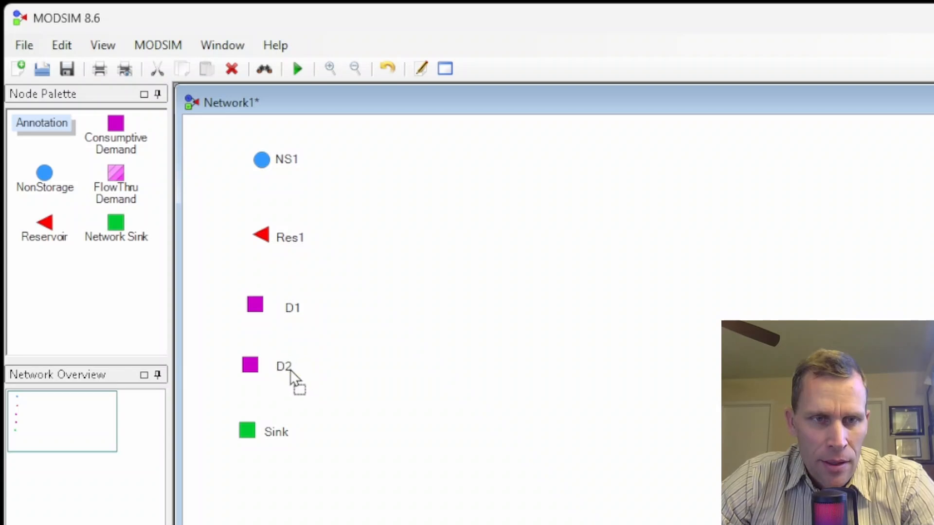
Step: Link the nodes in a chain from NS1 through Res1, D1 and D2 to Sink
click(294, 308)
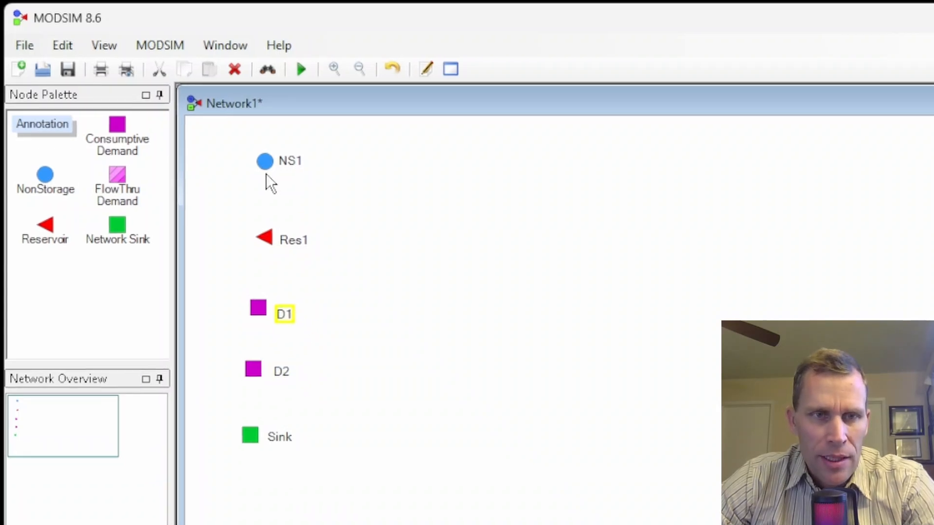
drag(278, 181, 276, 317)
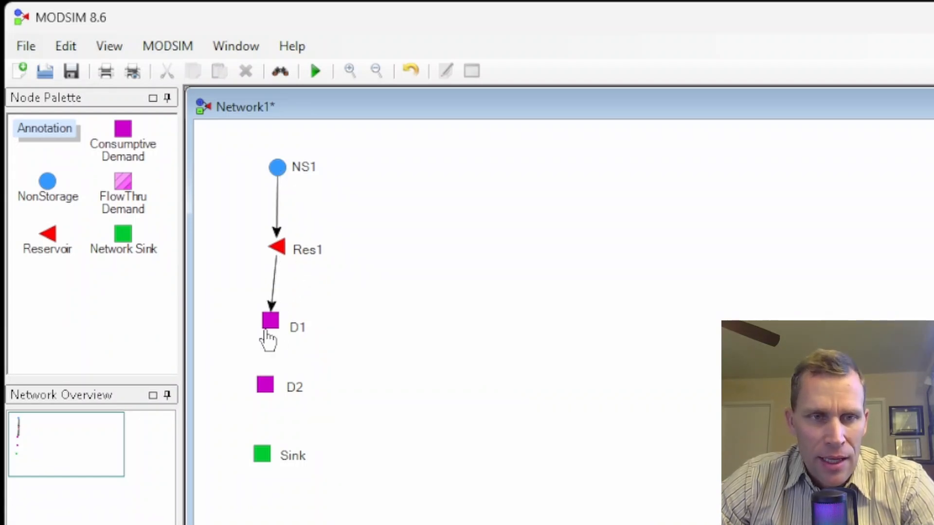
drag(267, 340, 263, 450)
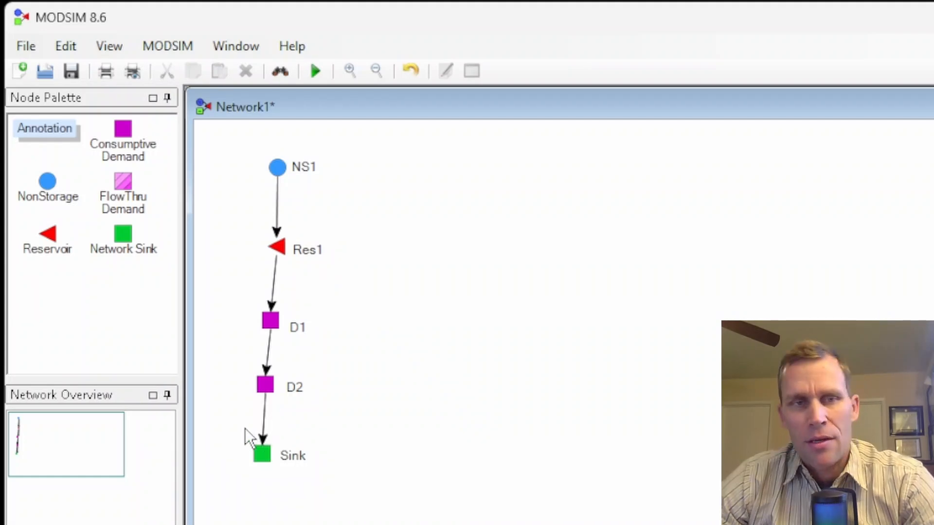
Step: Save the network as exercise9 in the project folder of the 09 - How Hydrologic States Affect Reservoir exercise
click(72, 70)
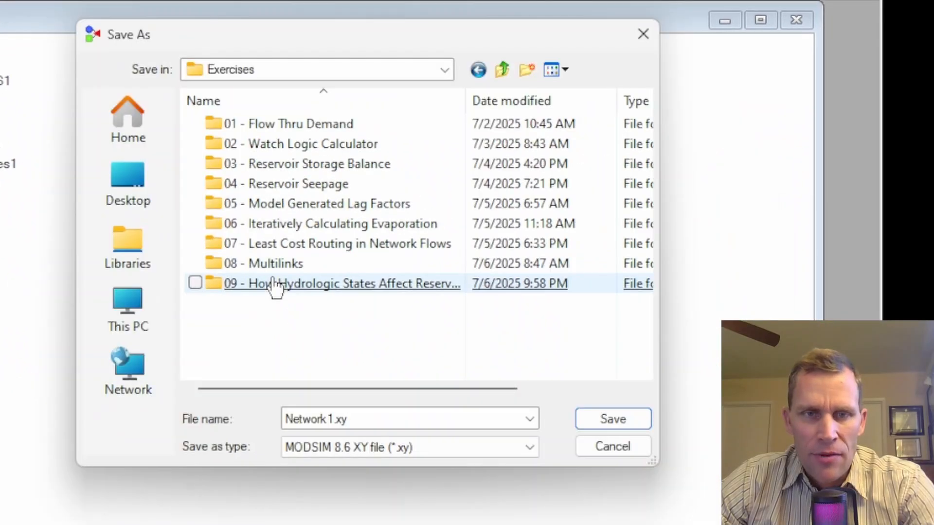
double_click(273, 286)
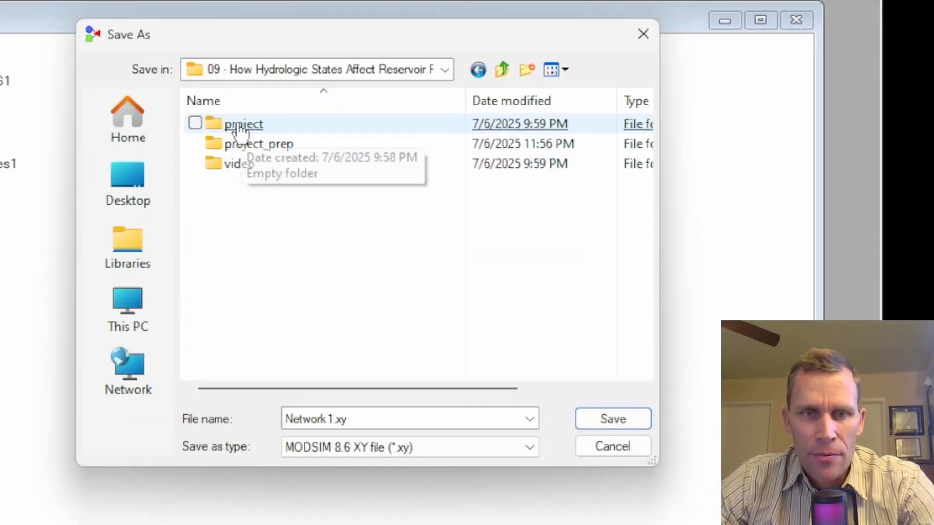
double_click(238, 125)
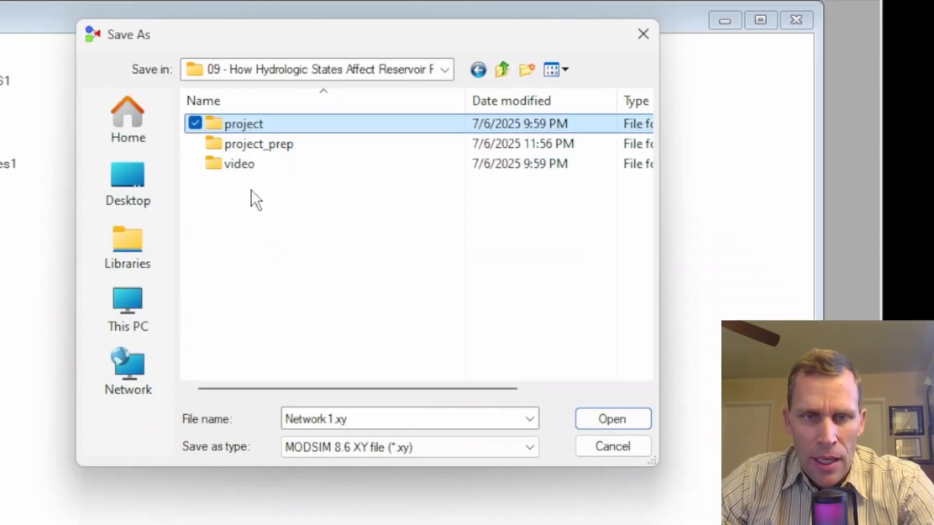
double_click(363, 416)
text(exercise)
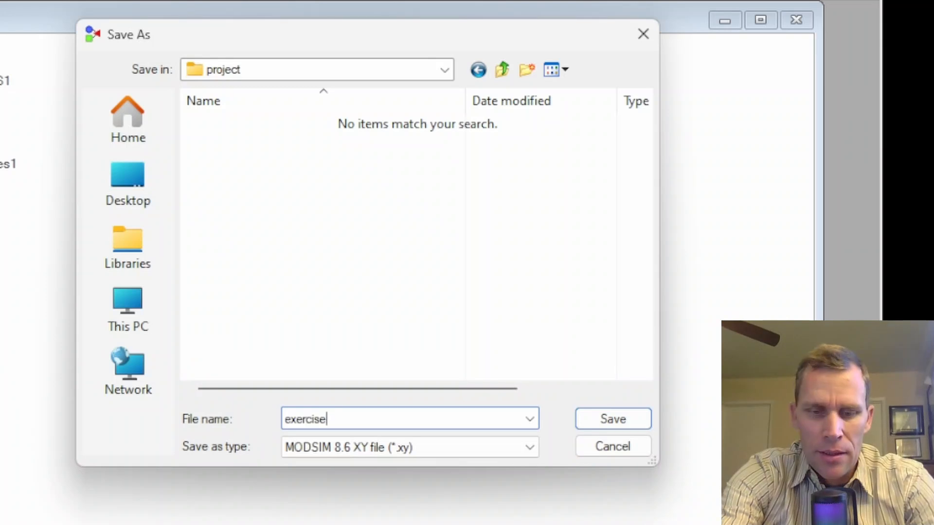
text(9)
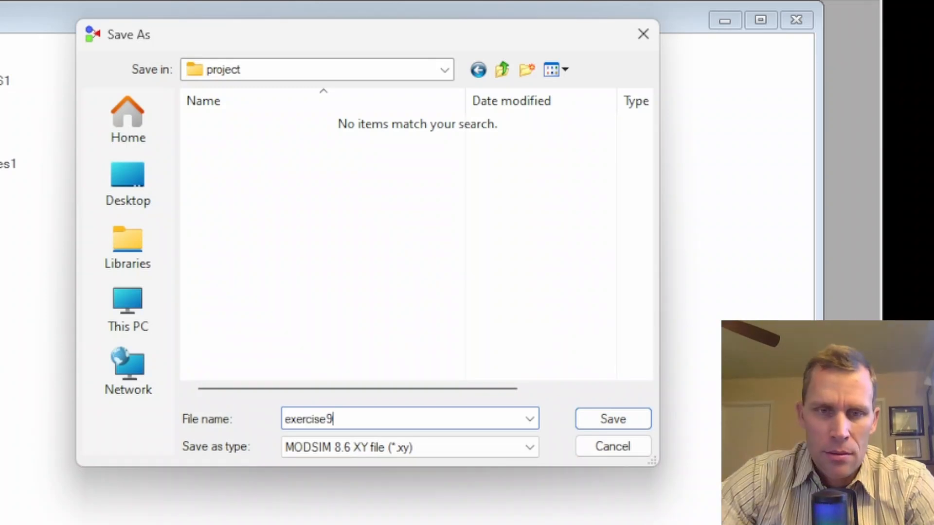
click(592, 416)
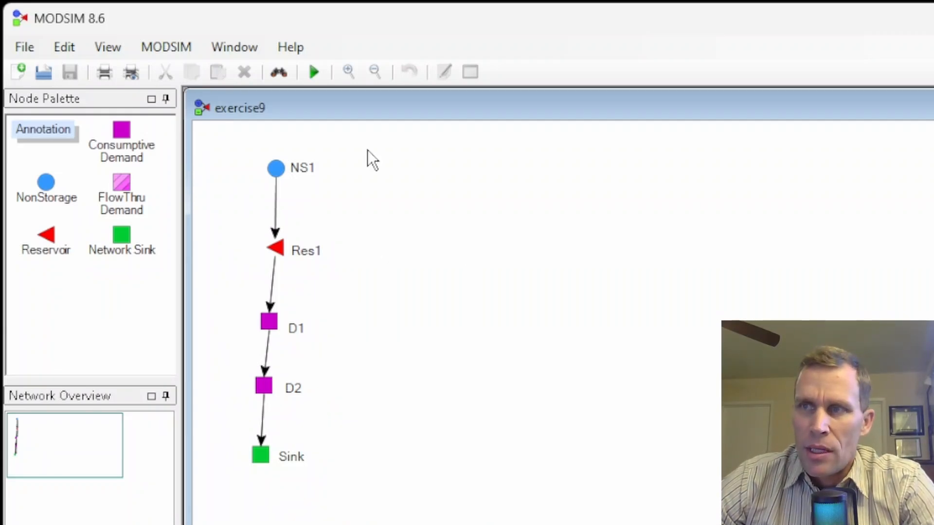
Step: Open the properties of node NS1
right_click(273, 168)
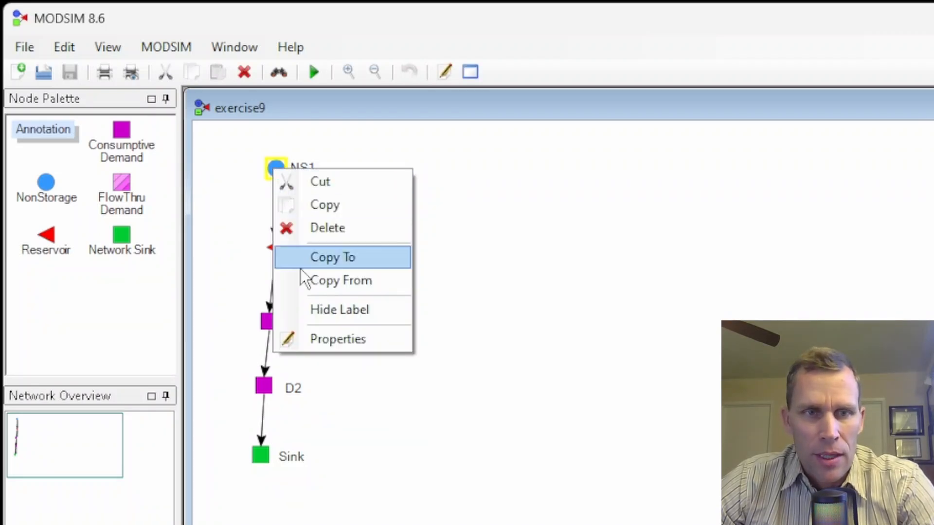
click(312, 334)
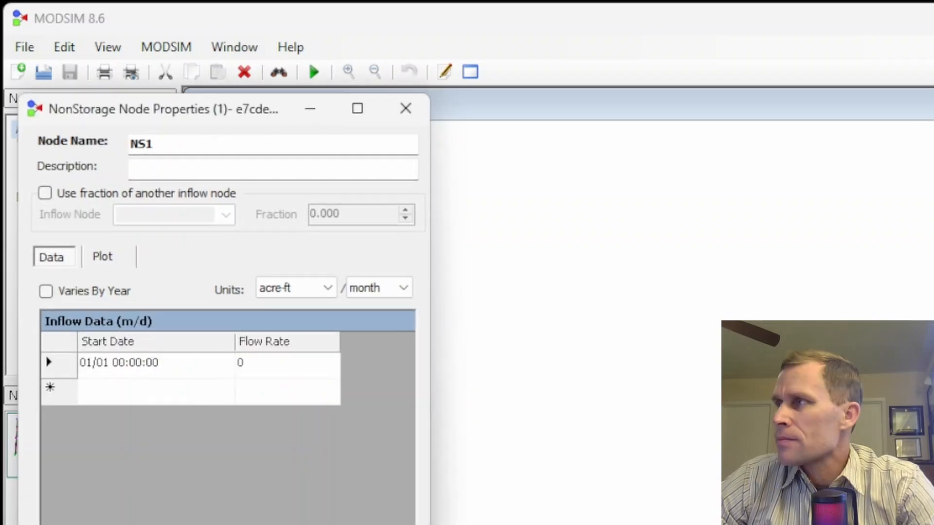
drag(156, 110, 509, 49)
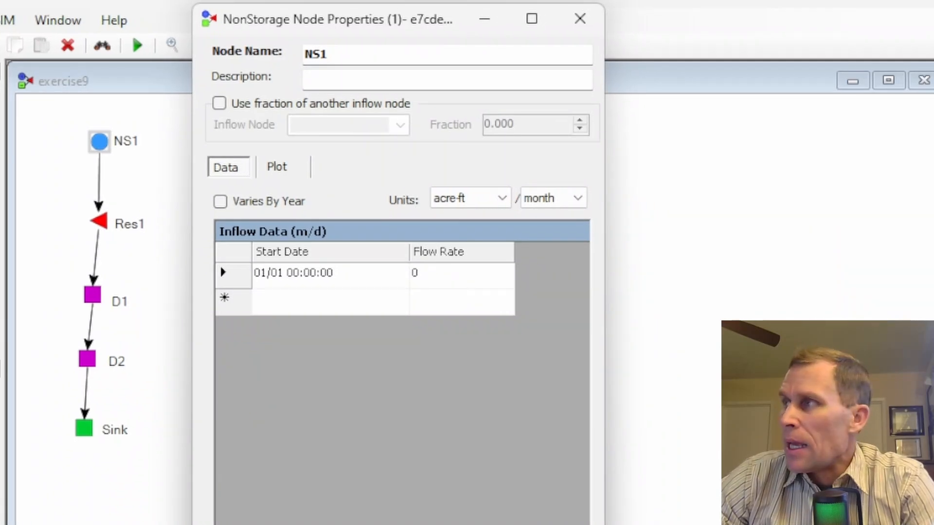
Step: Switch to data.xlsx in Excel and copy NS1's scenario 1-4 monthly flow rates
drag(931, 29, 501, 11)
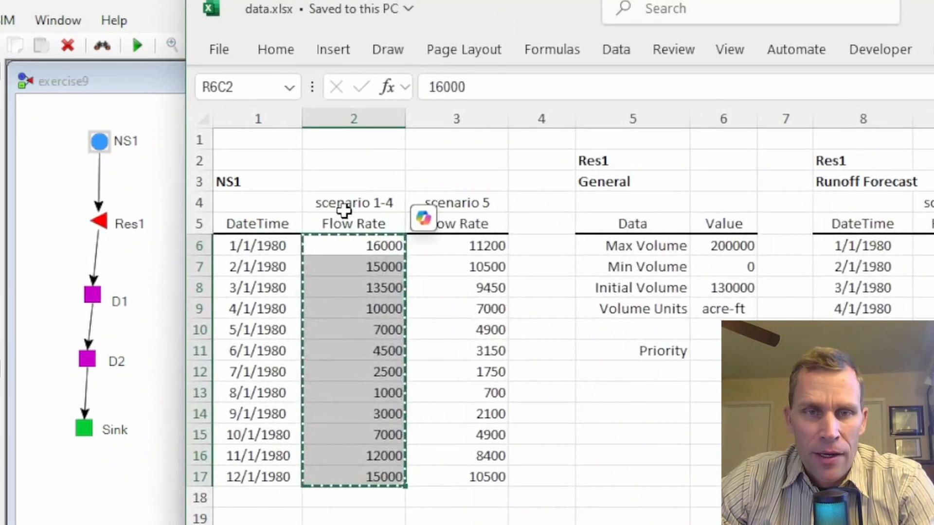
click(352, 197)
drag(367, 244, 366, 475)
key(ctrl+c)
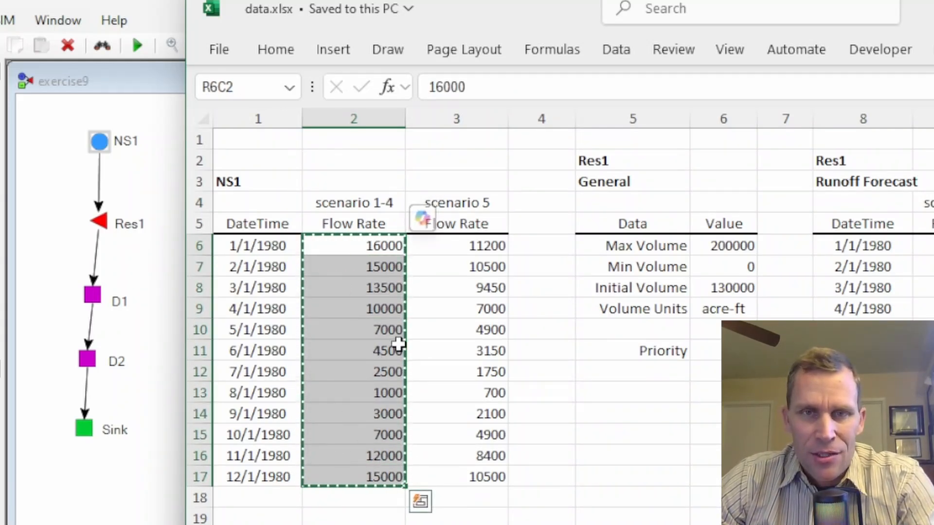
drag(524, 14, 933, 14)
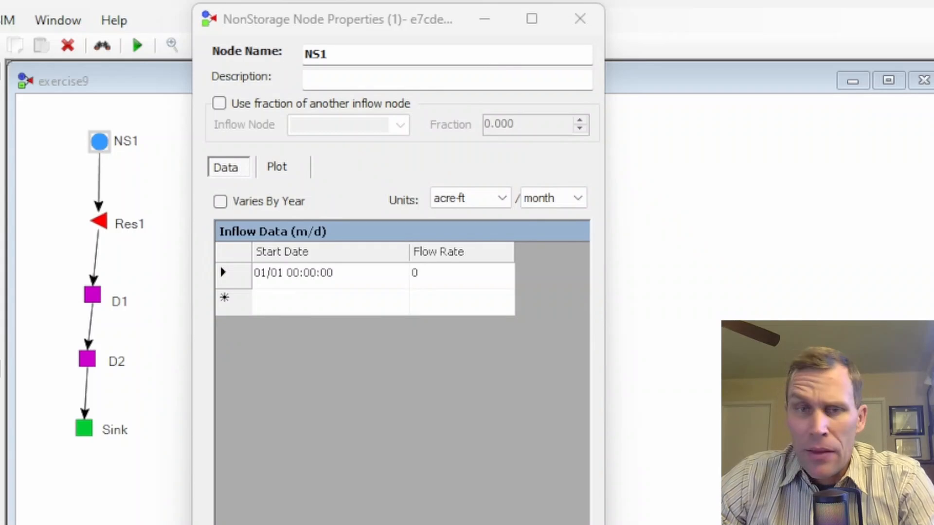
Step: Paste the copied flow rates into NS1's inflow table with the Data Entry Tool, then apply and confirm
click(475, 283)
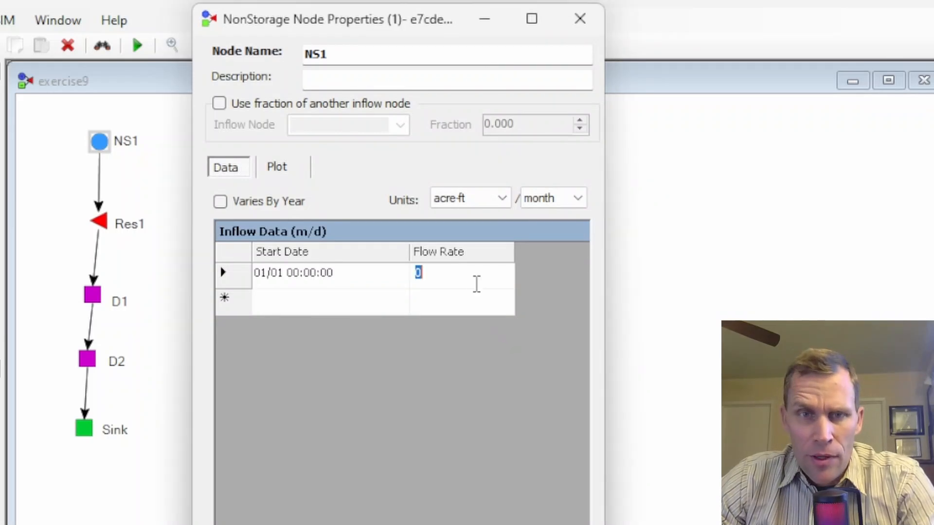
right_click(436, 261)
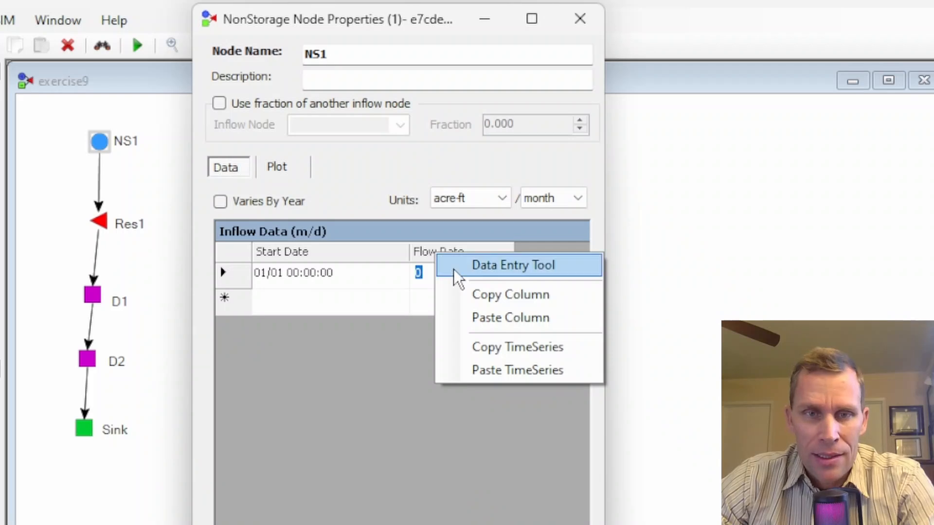
click(503, 265)
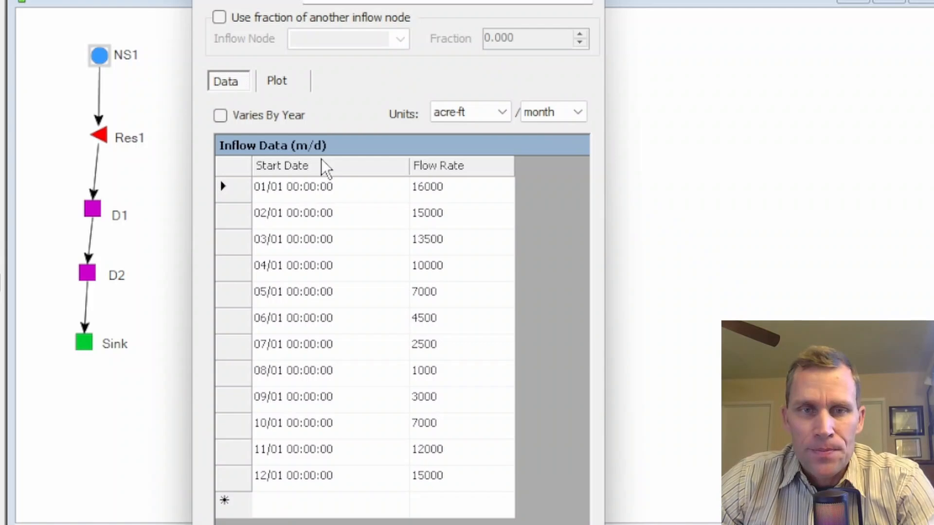
click(557, 487)
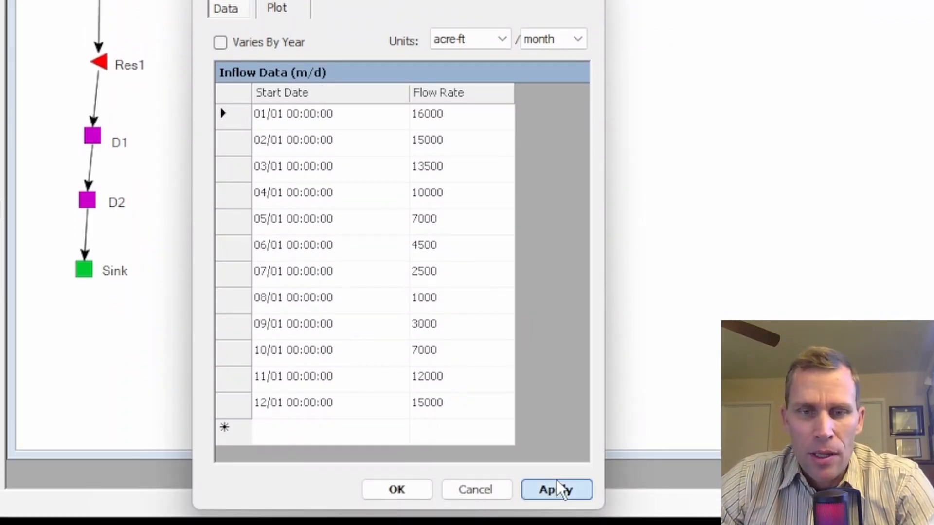
click(408, 488)
click(422, 507)
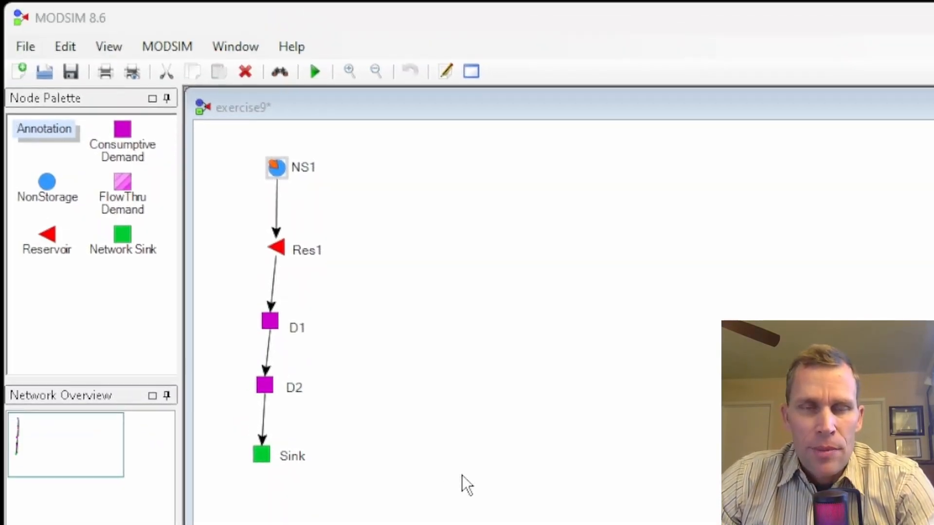
Step: Open the network settings and switch to the time step settings
click(174, 47)
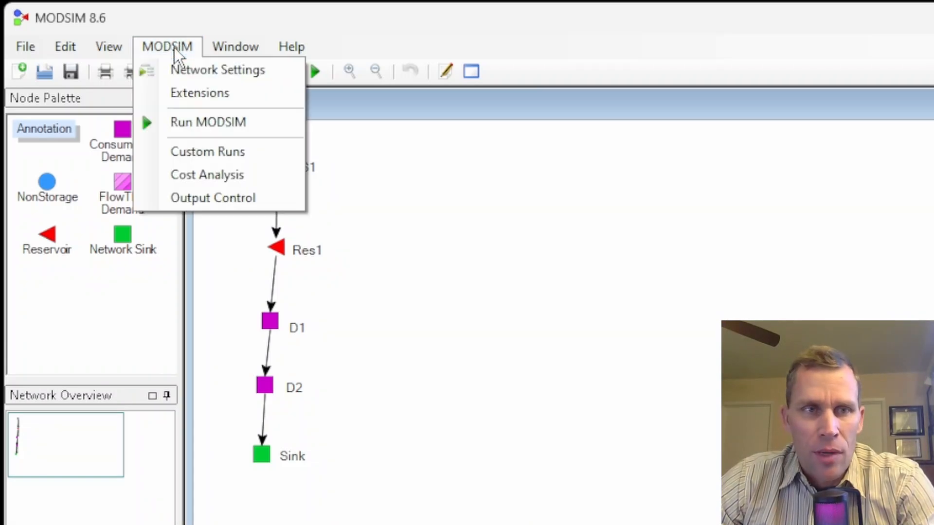
click(181, 69)
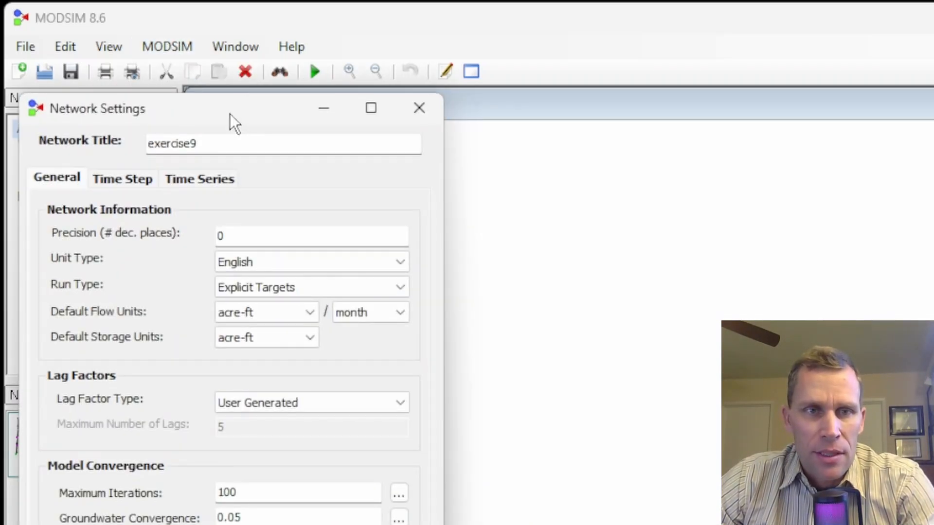
drag(230, 117, 587, 73)
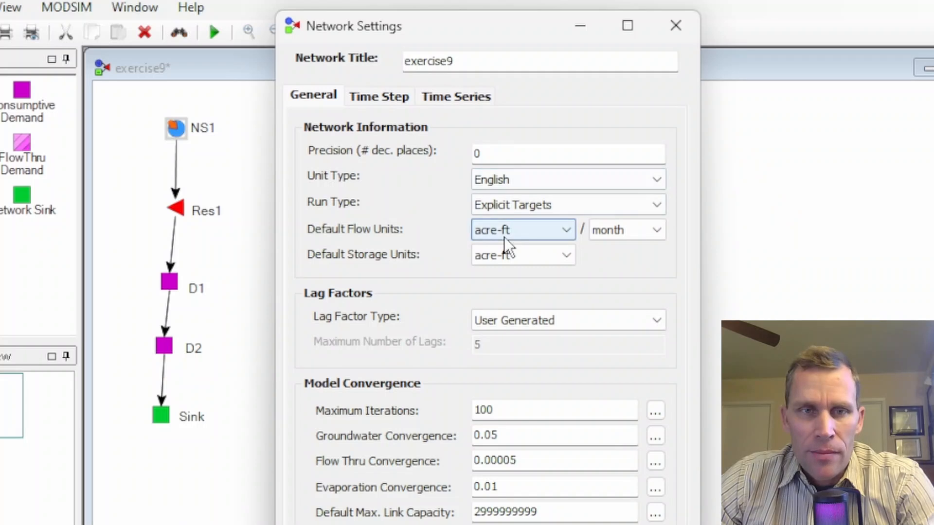
click(383, 94)
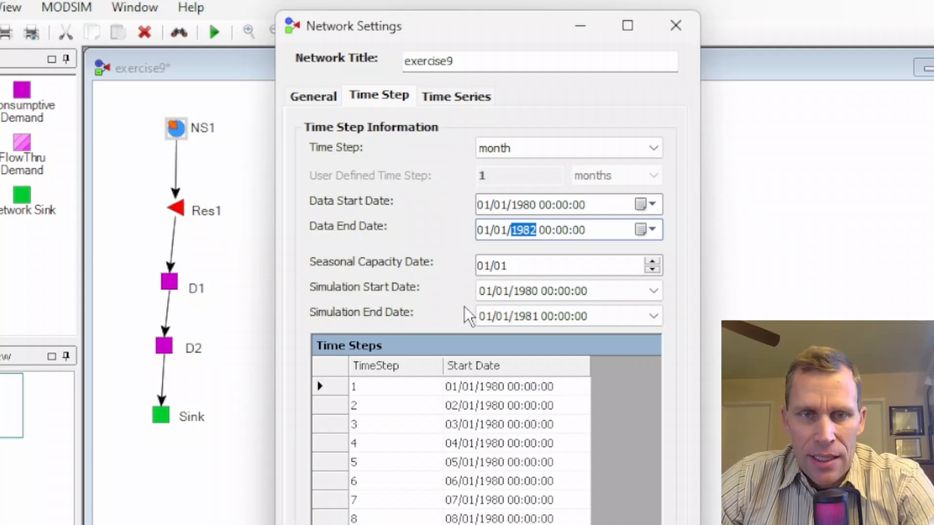
Step: Set the simulation end date to 01/01/1982 and apply the network settings
click(653, 316)
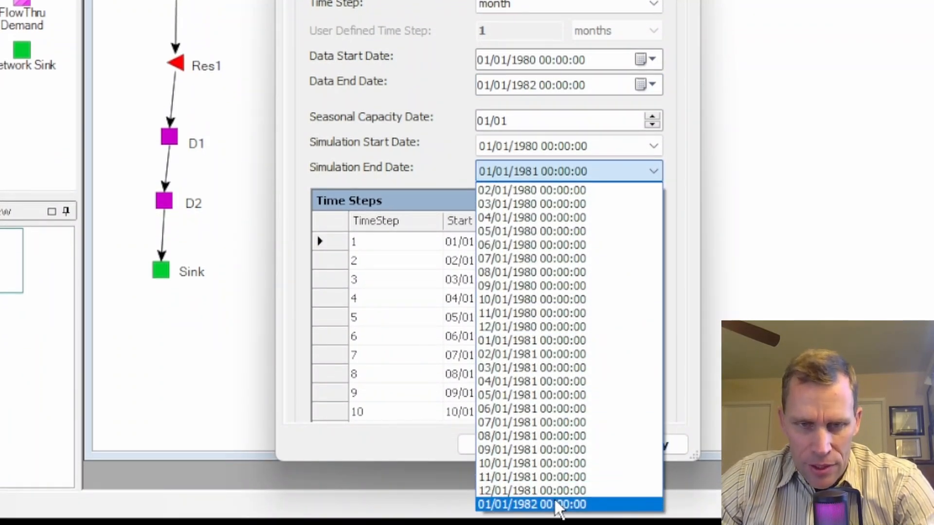
click(555, 502)
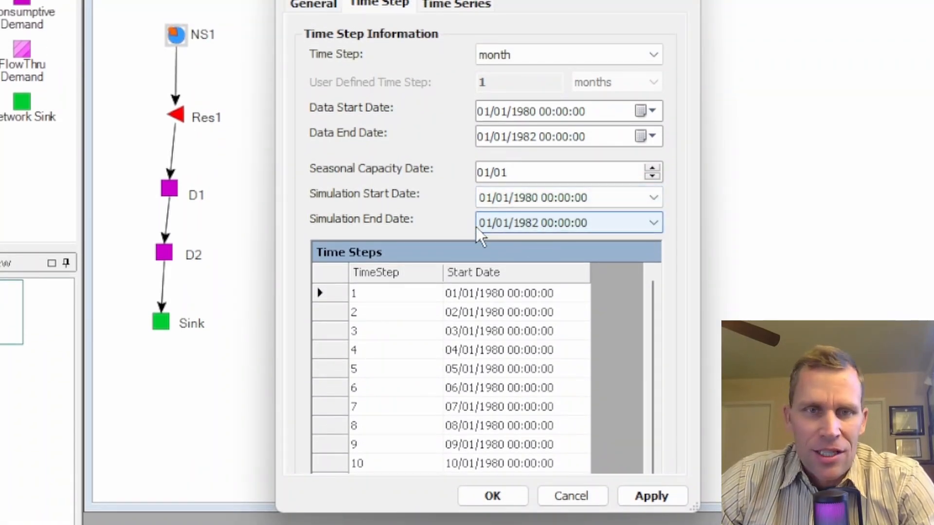
click(653, 496)
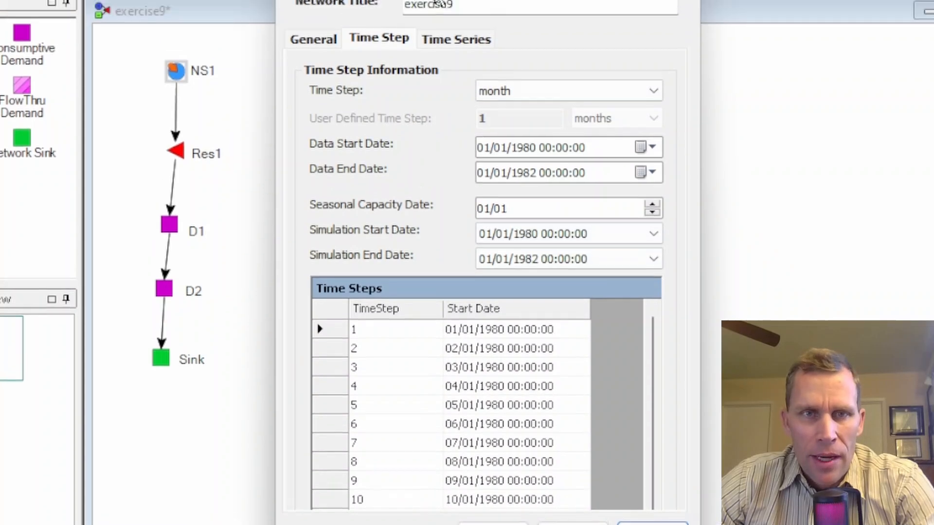
Step: Review the general network settings, including the run type options, and close the network settings dialog
drag(428, 42, 415, 65)
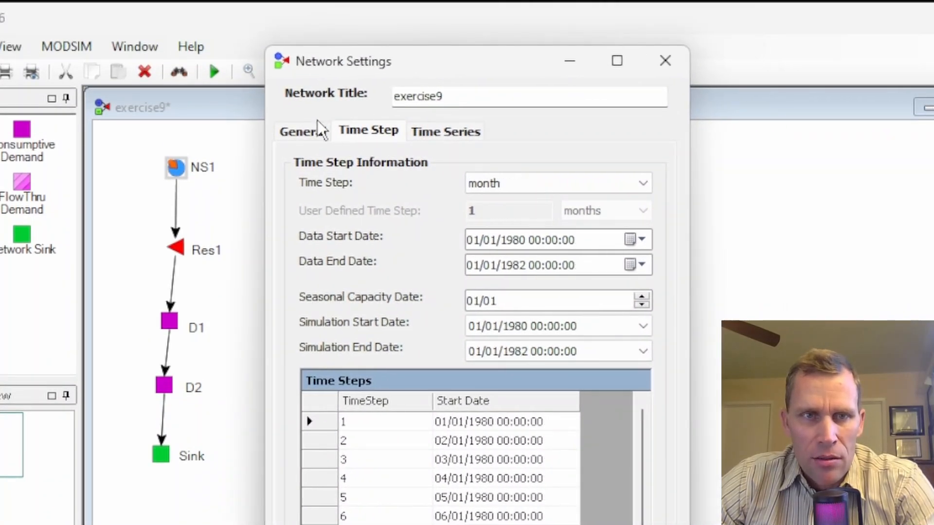
click(305, 131)
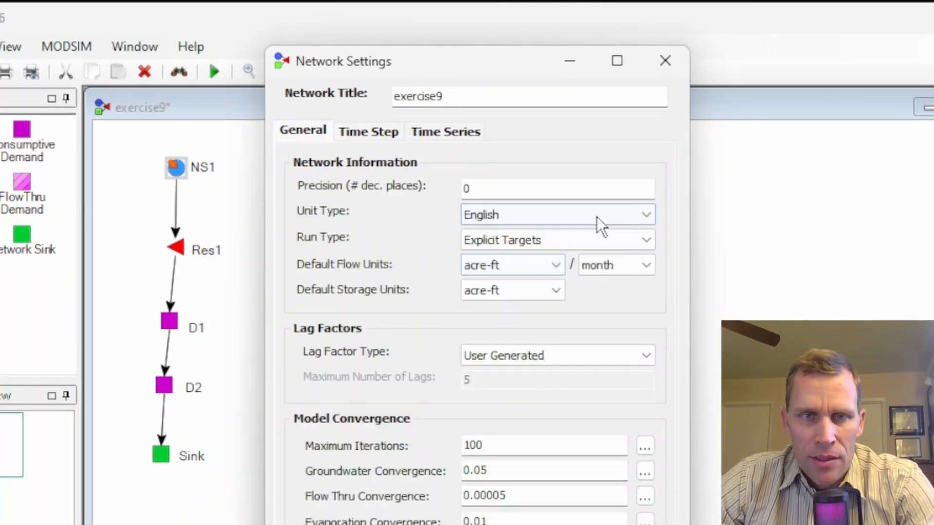
click(648, 240)
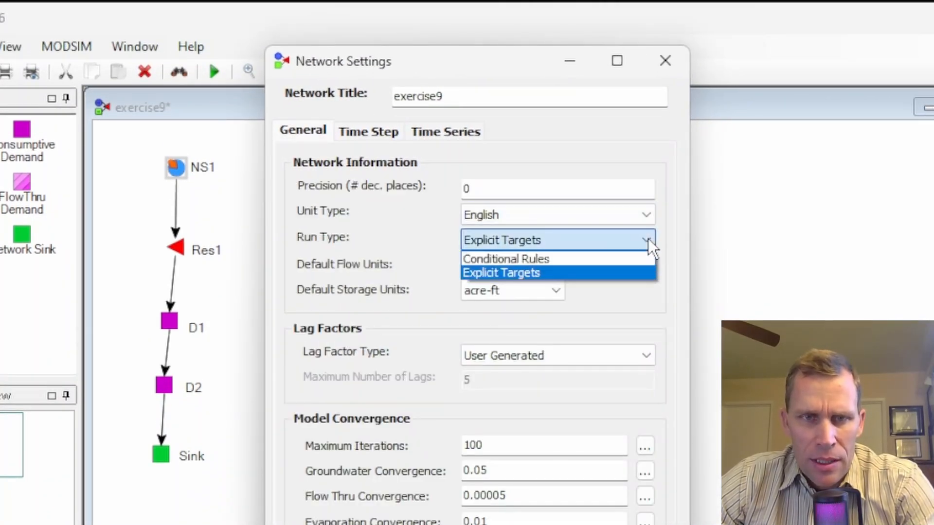
click(677, 238)
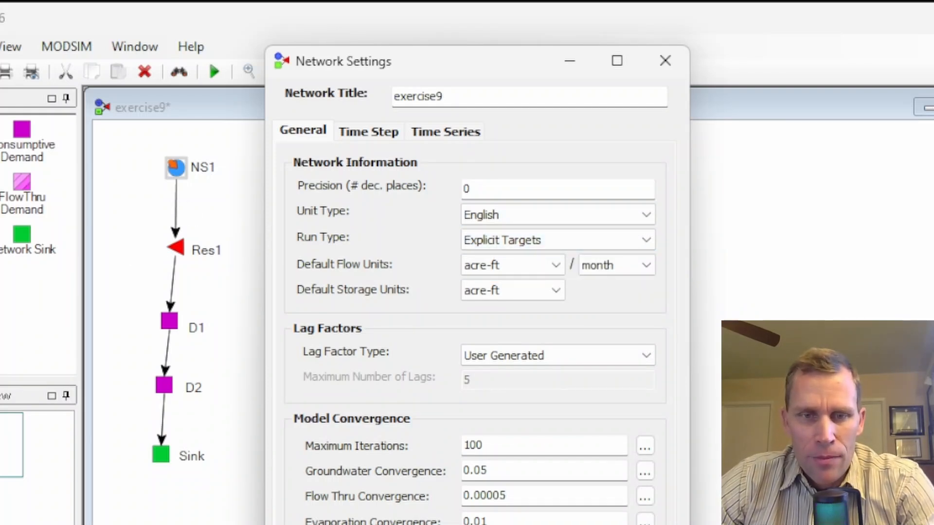
key(Escape)
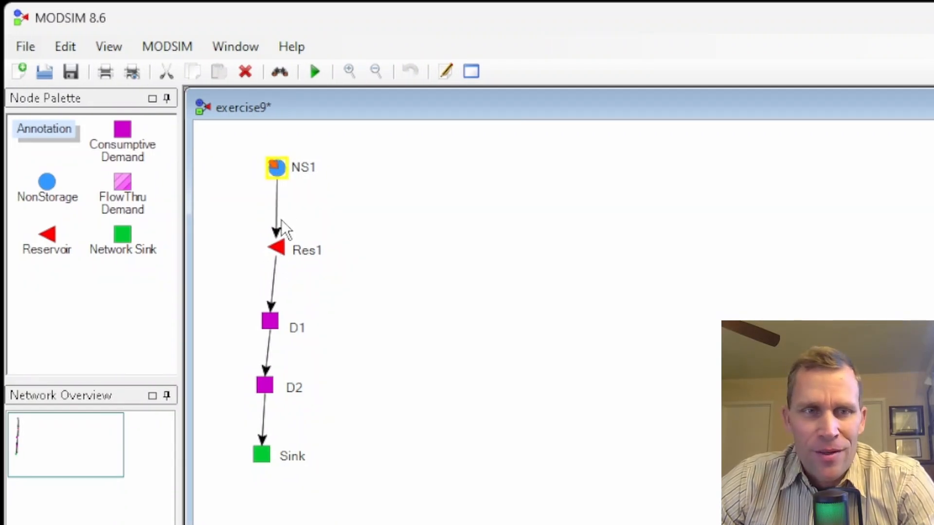
Step: Open Res1's properties and set its maximum volume to 200000 and initial volume to 130000
right_click(282, 251)
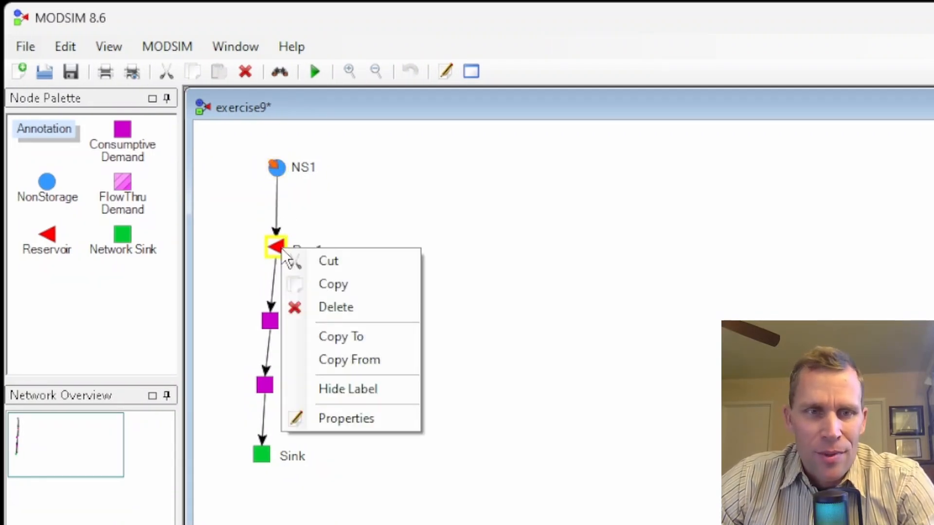
click(331, 416)
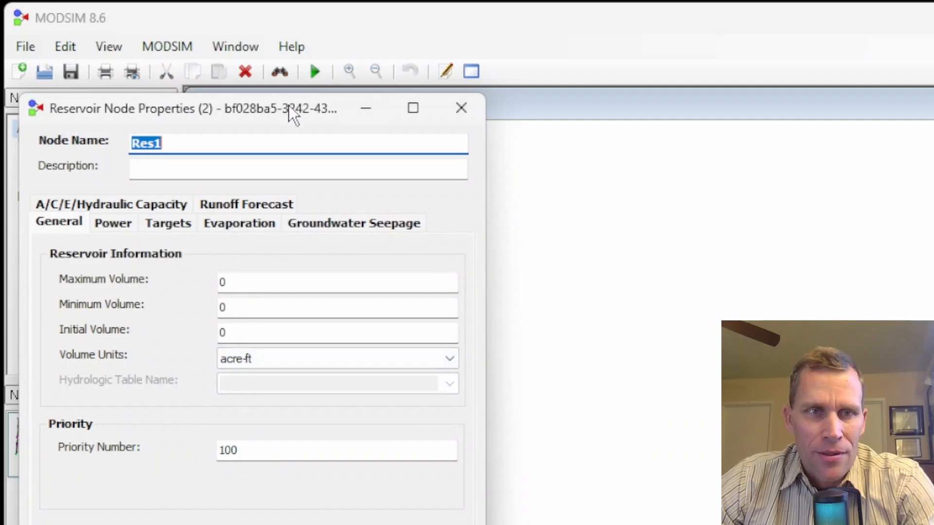
drag(243, 107, 583, 48)
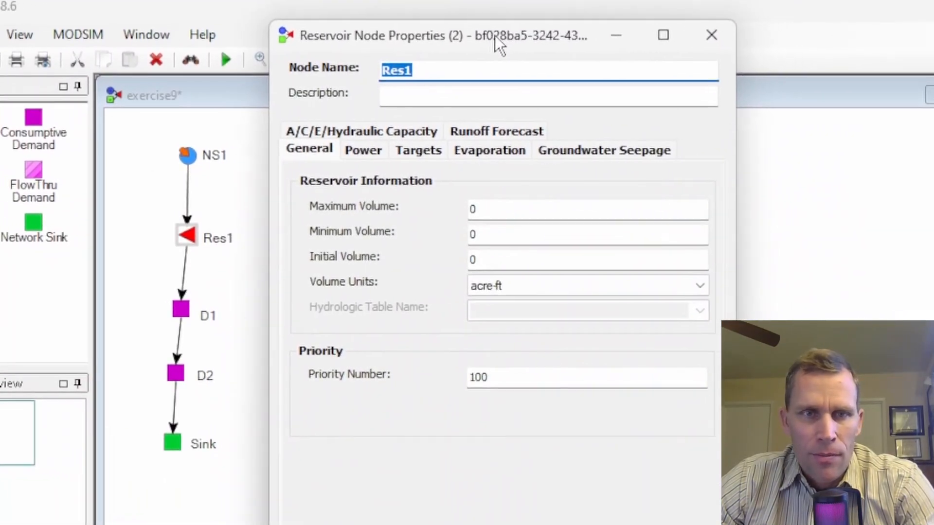
click(305, 147)
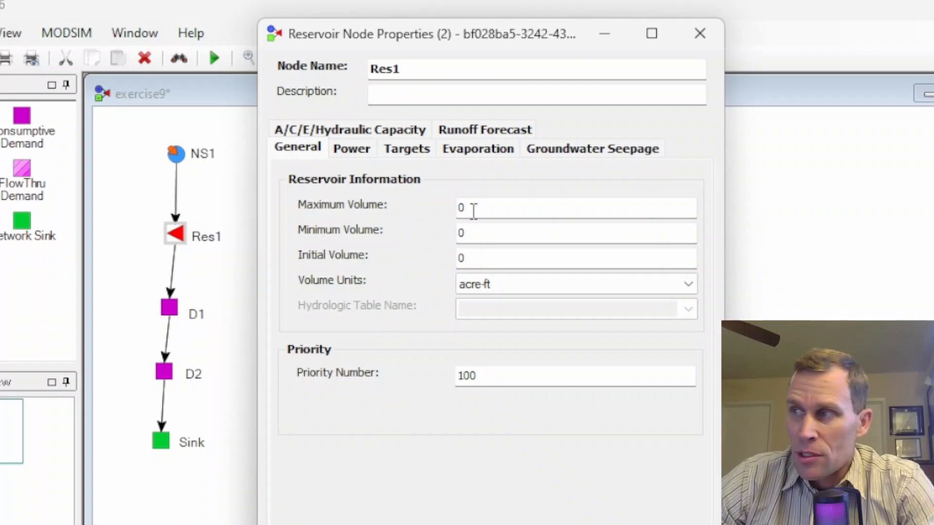
drag(474, 208, 430, 210)
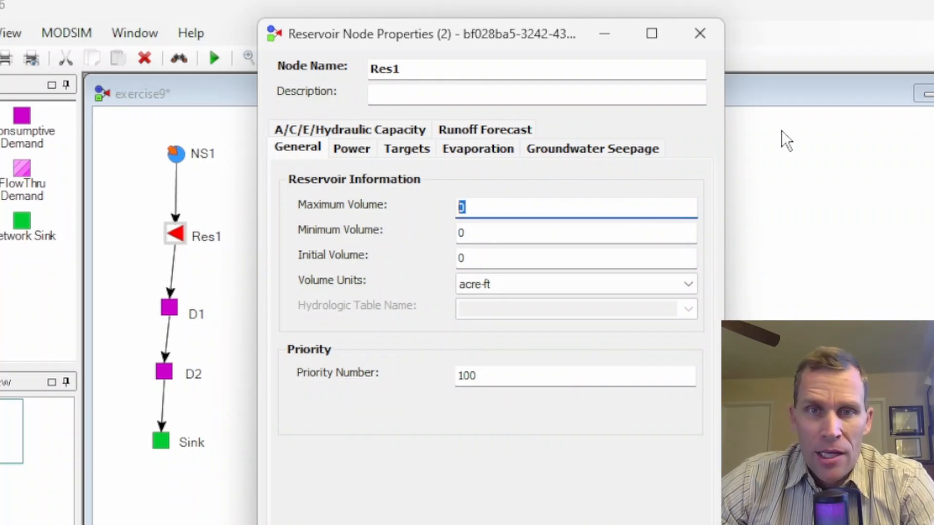
text(200000)
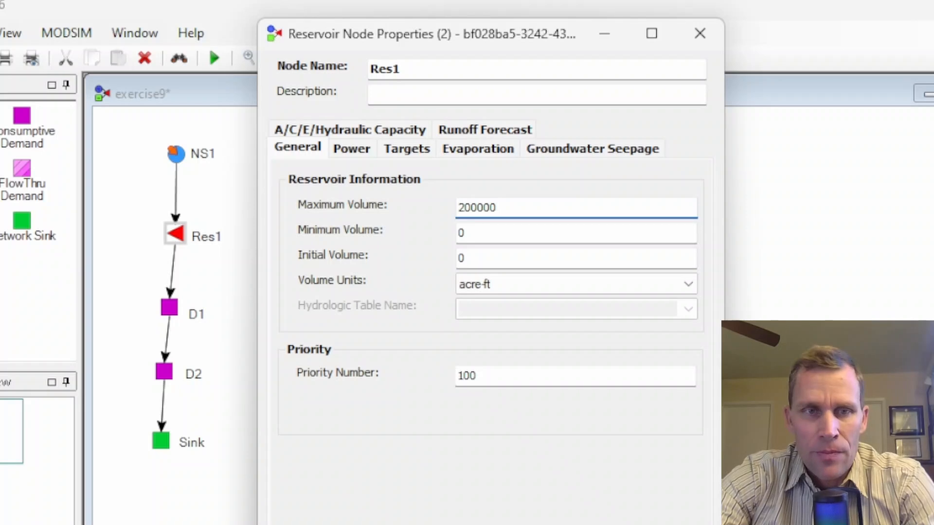
key(Tab)
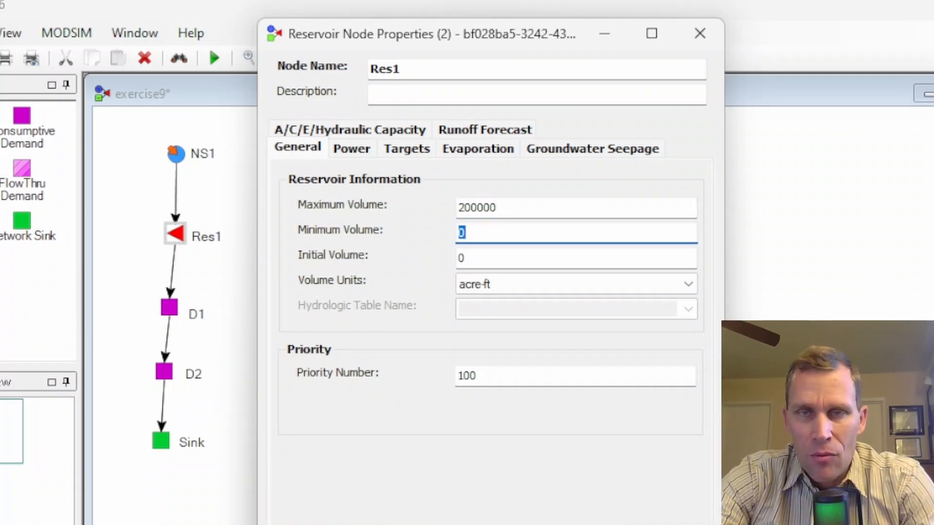
key(Tab)
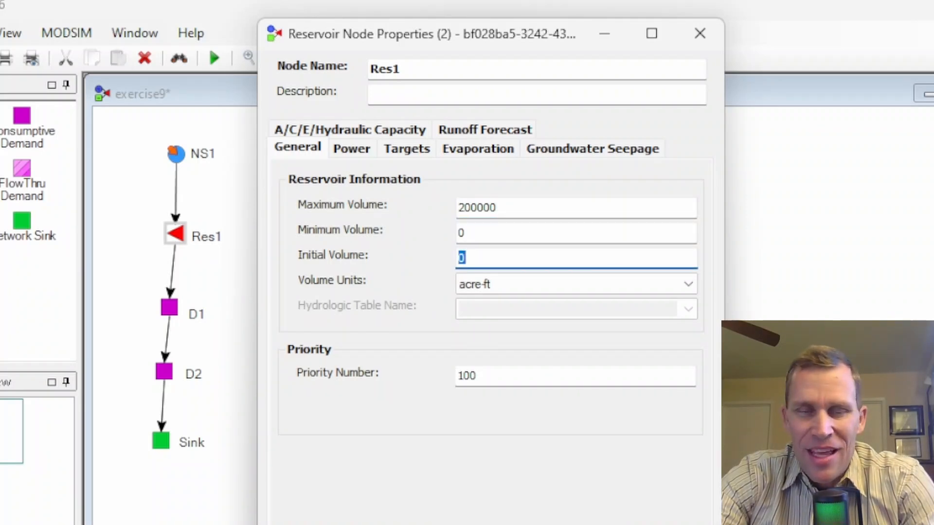
text(130000)
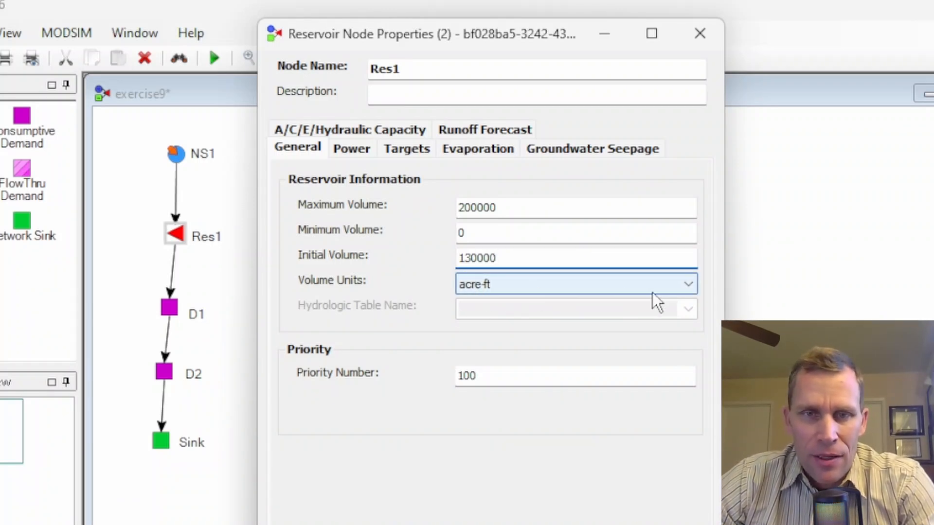
Step: Review Res1's volume units and priority number
click(690, 287)
click(690, 290)
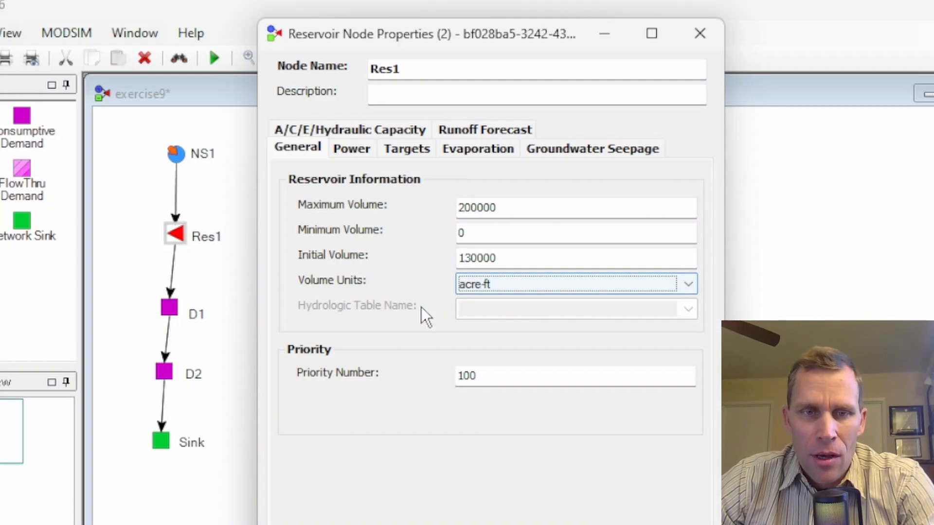
drag(496, 377, 431, 383)
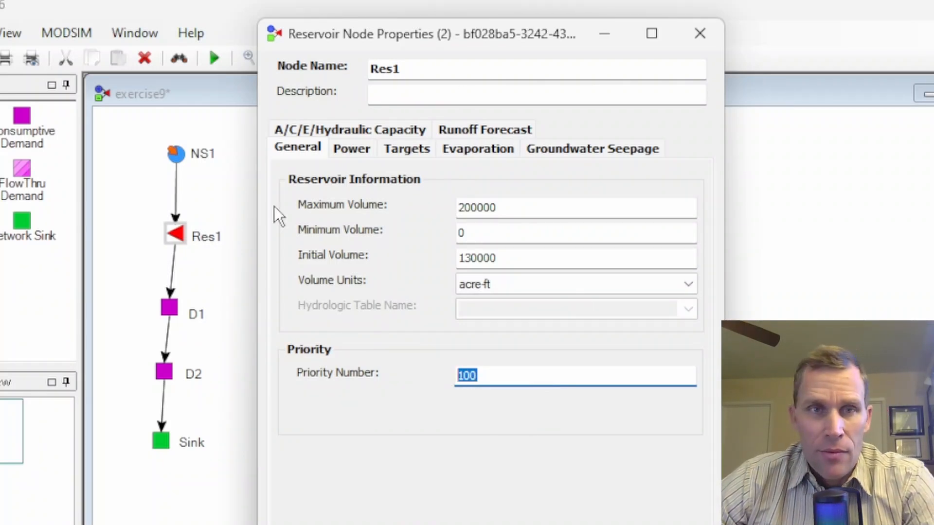
click(599, 524)
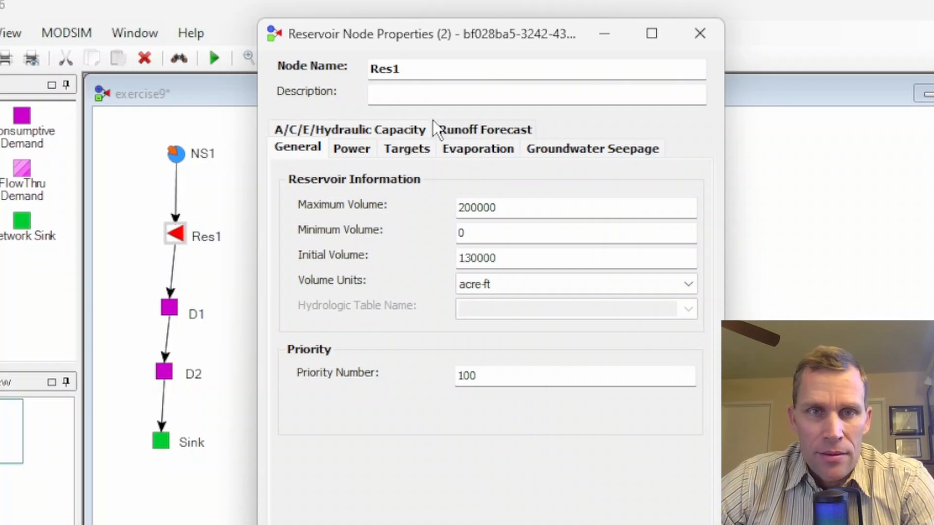
Step: Paste the copied monthly flow rates into Res1's runoff forecast table, then apply and confirm
click(471, 128)
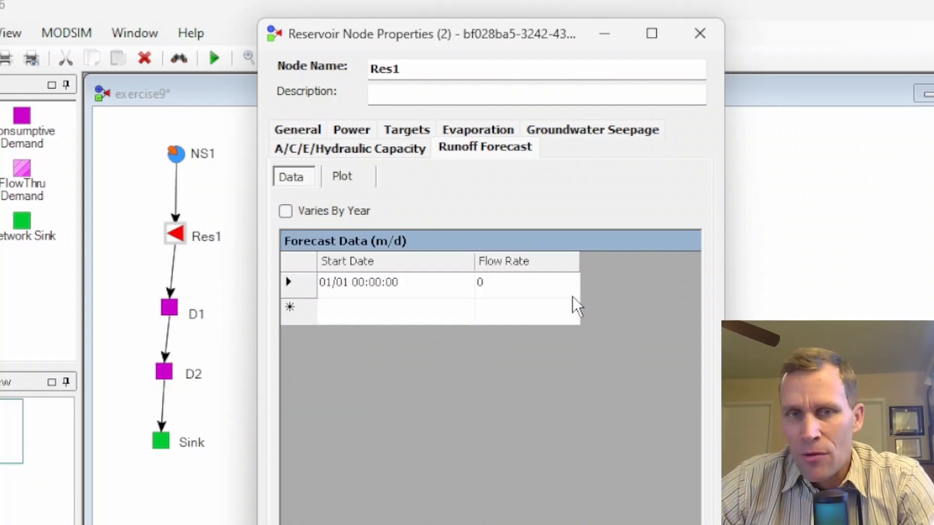
right_click(509, 267)
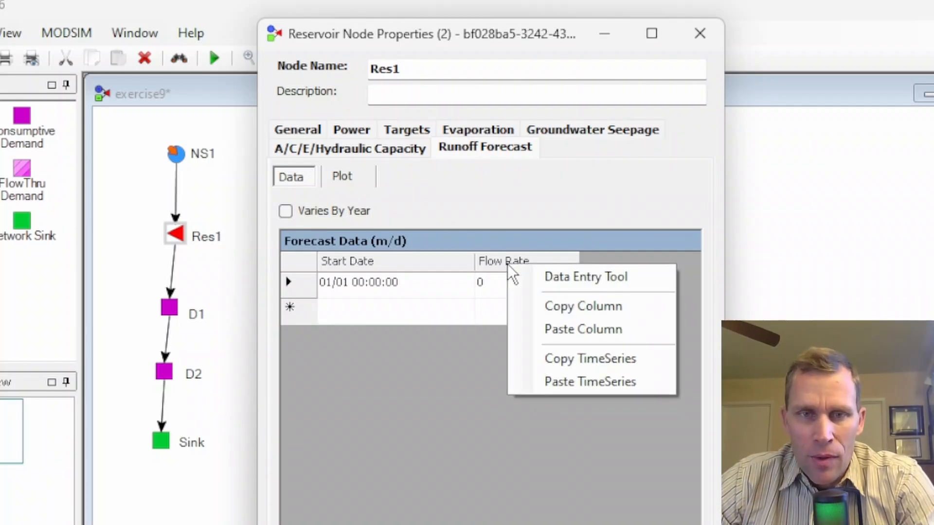
click(541, 330)
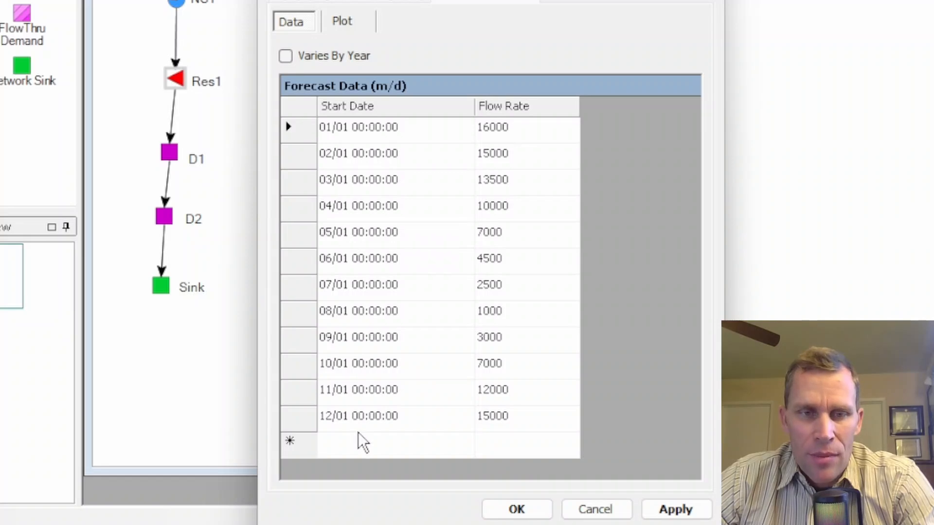
click(666, 512)
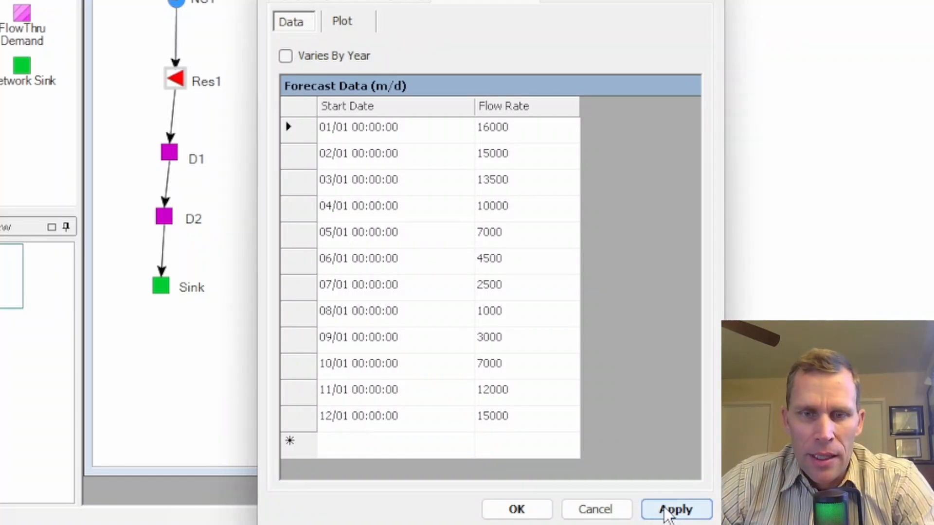
click(513, 509)
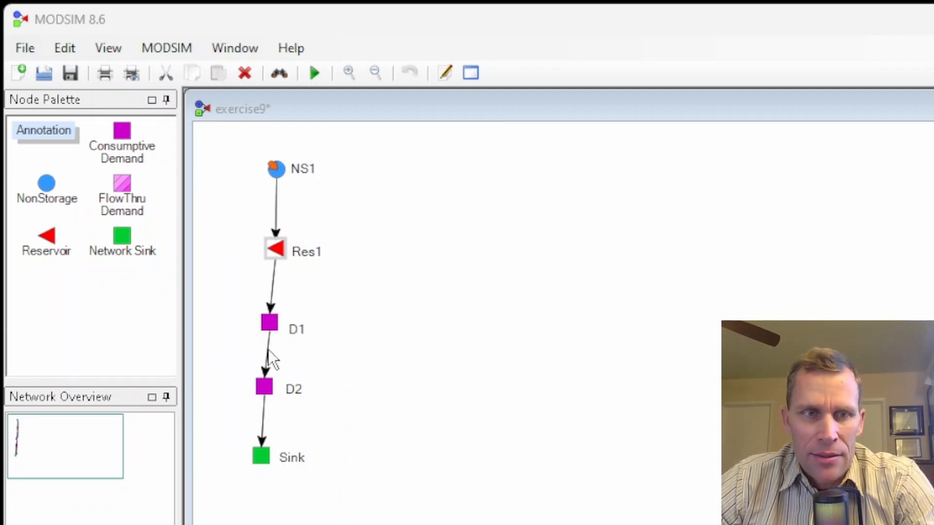
Step: Open D1's properties and set its priority number to 90
double_click(270, 325)
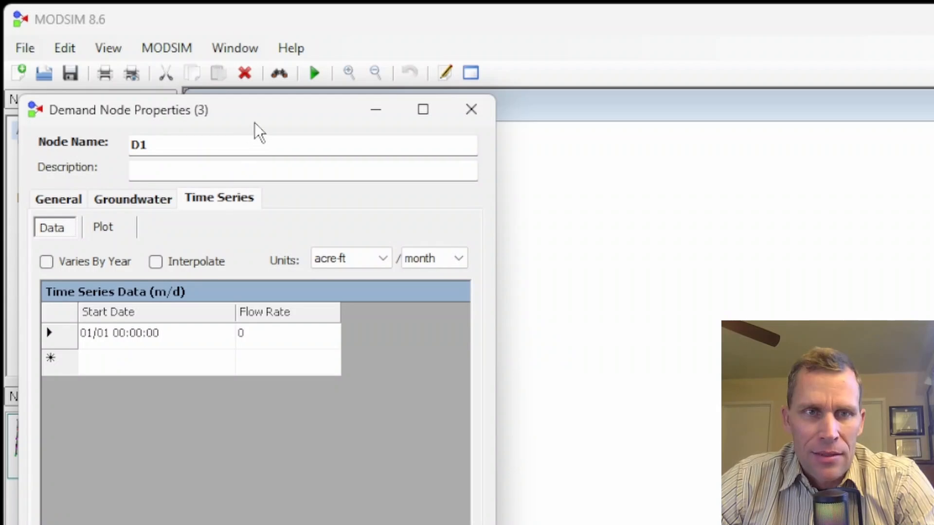
drag(254, 123, 601, 69)
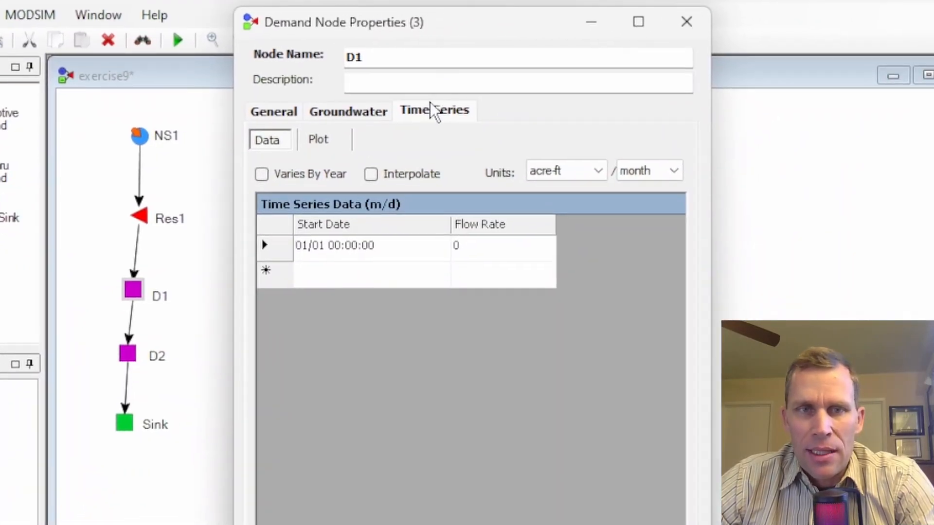
click(278, 114)
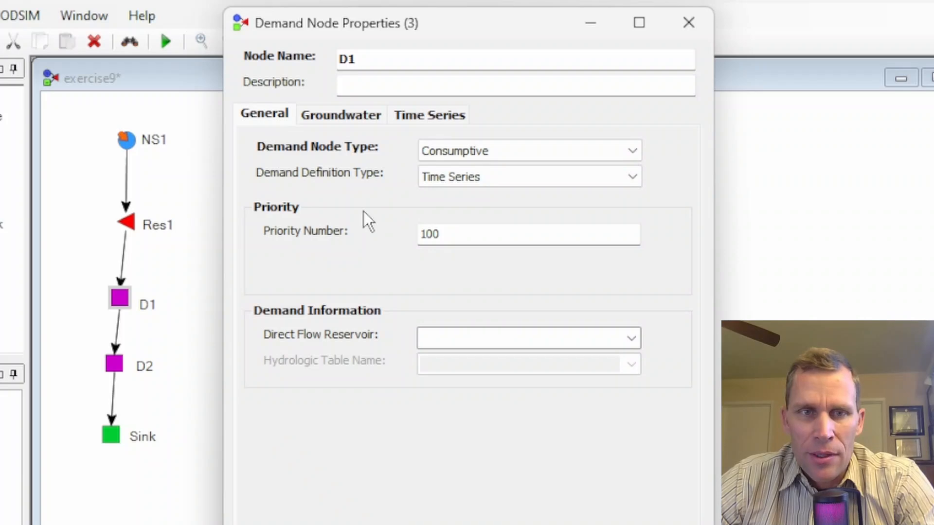
double_click(430, 235)
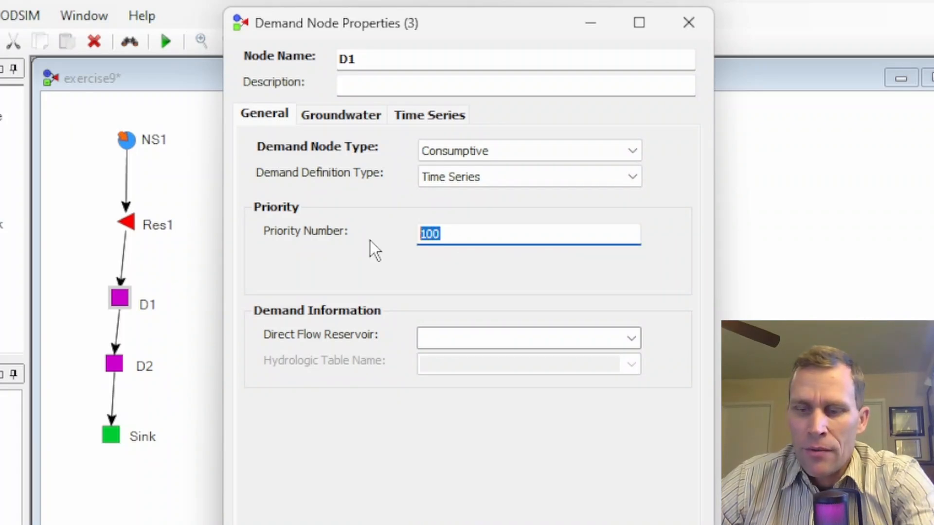
text(90)
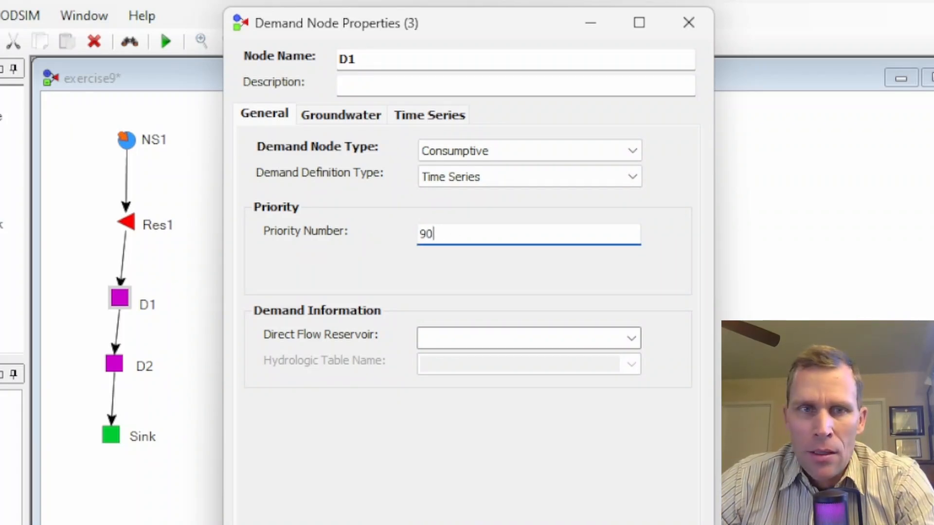
Step: Set D1's time series flow rate to 5000 and close the properties dialog
click(422, 118)
click(277, 119)
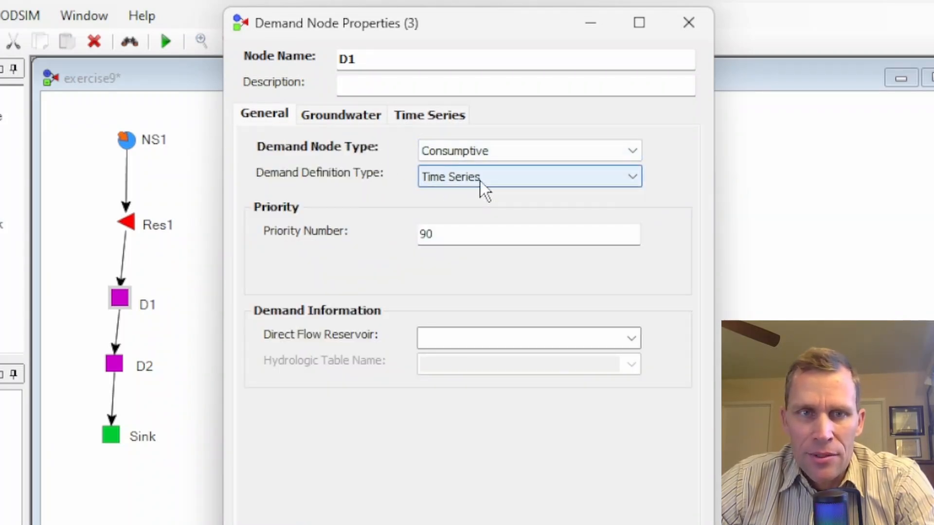
click(426, 116)
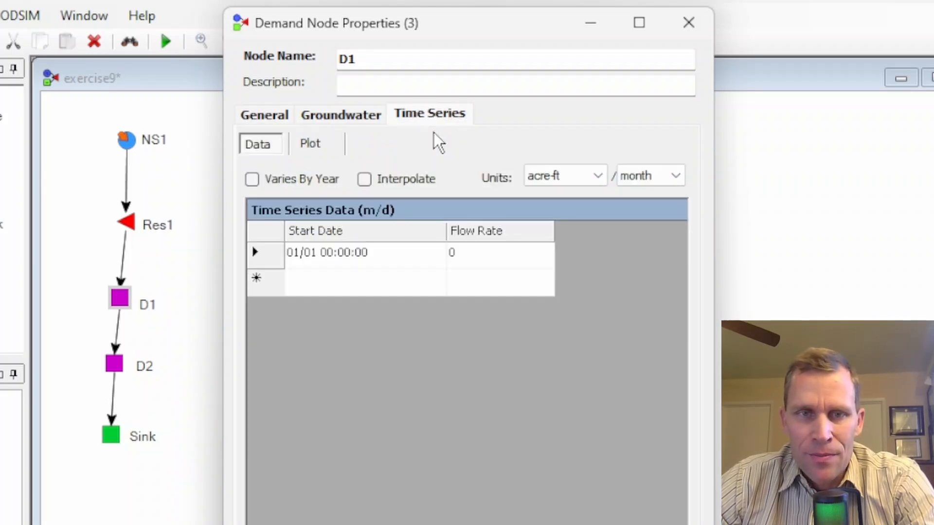
click(486, 247)
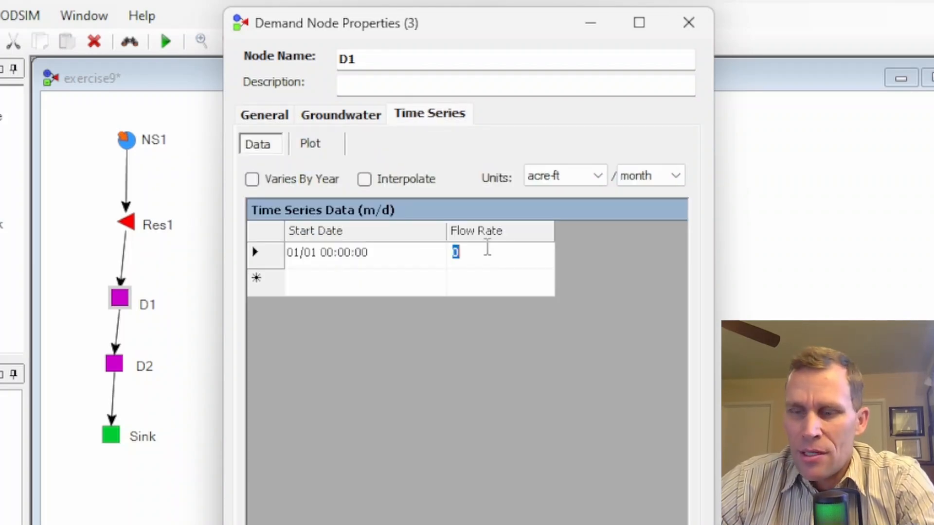
text(5000)
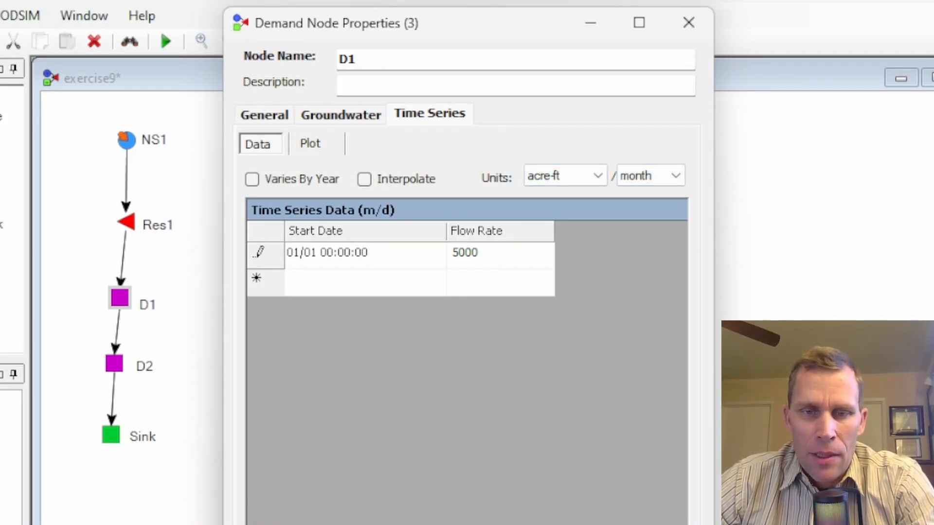
key(Return)
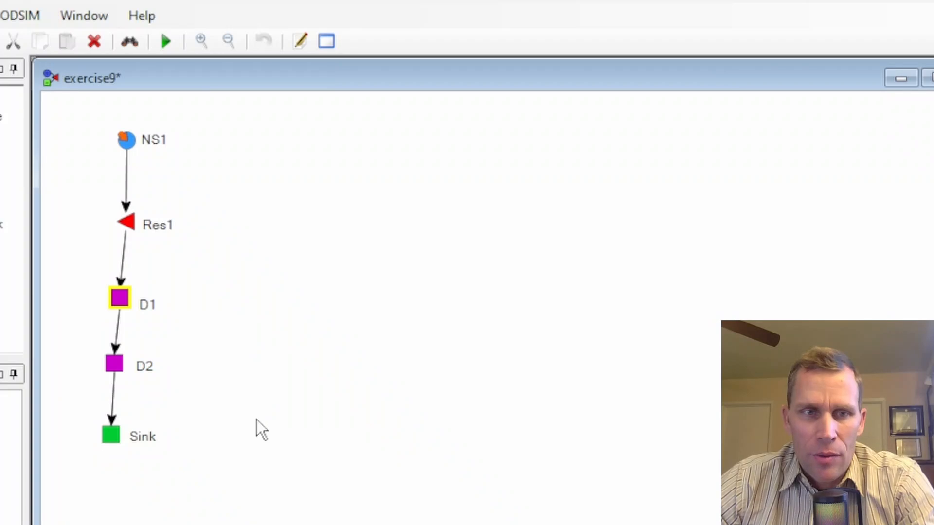
Step: Open D2's properties and set its priority number to 110
click(119, 368)
double_click(118, 368)
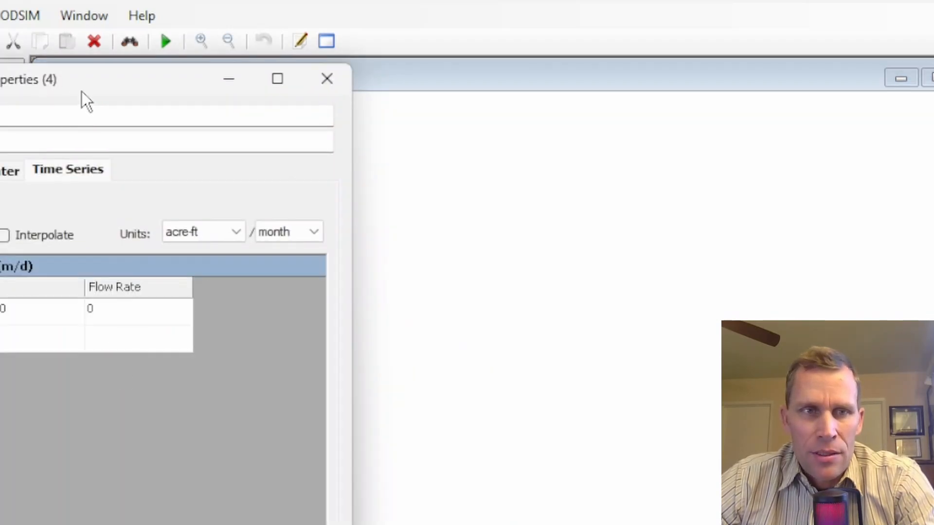
drag(81, 91, 489, 39)
click(319, 117)
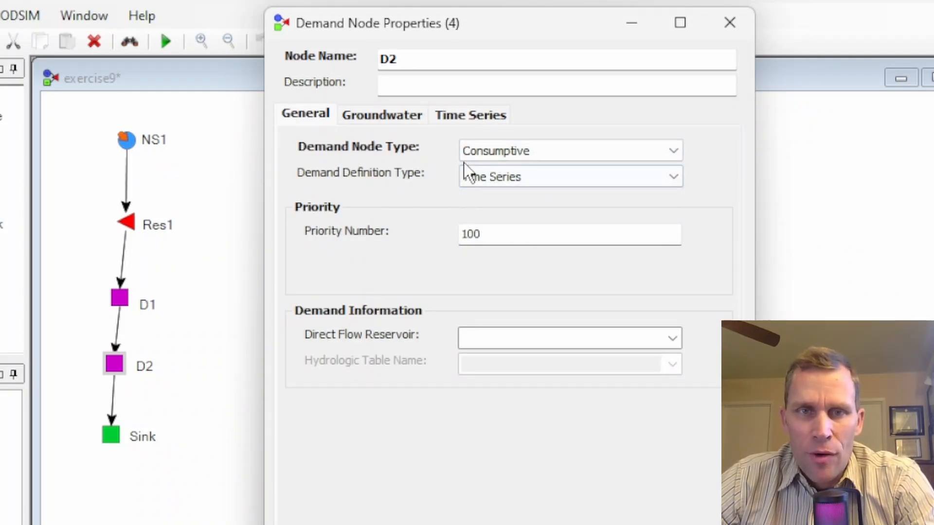
drag(488, 234, 437, 235)
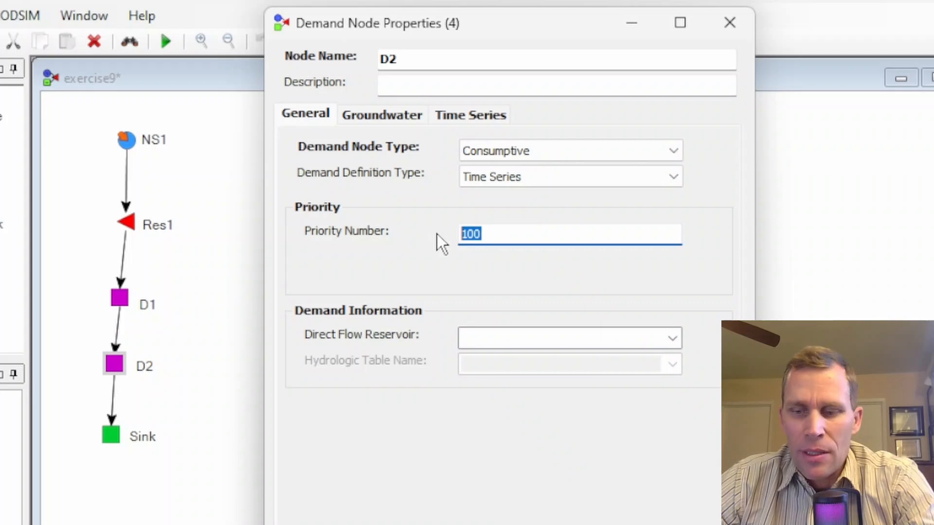
text(110)
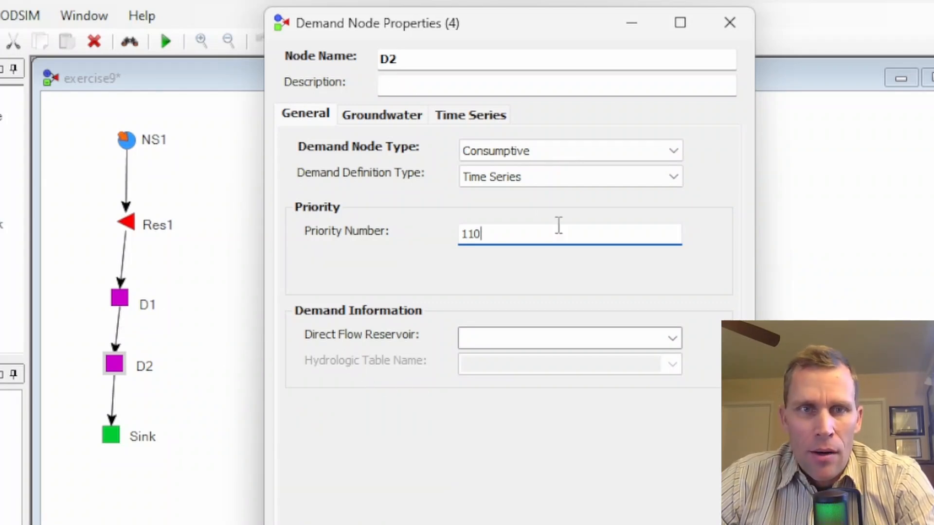
Step: Set D2's time series flow rate to 5000 and close the properties dialog
click(450, 119)
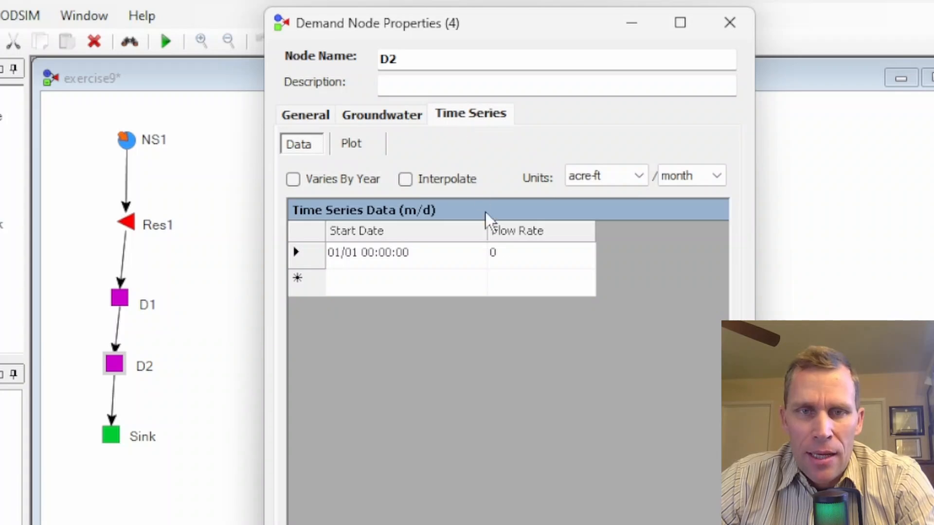
text(5000)
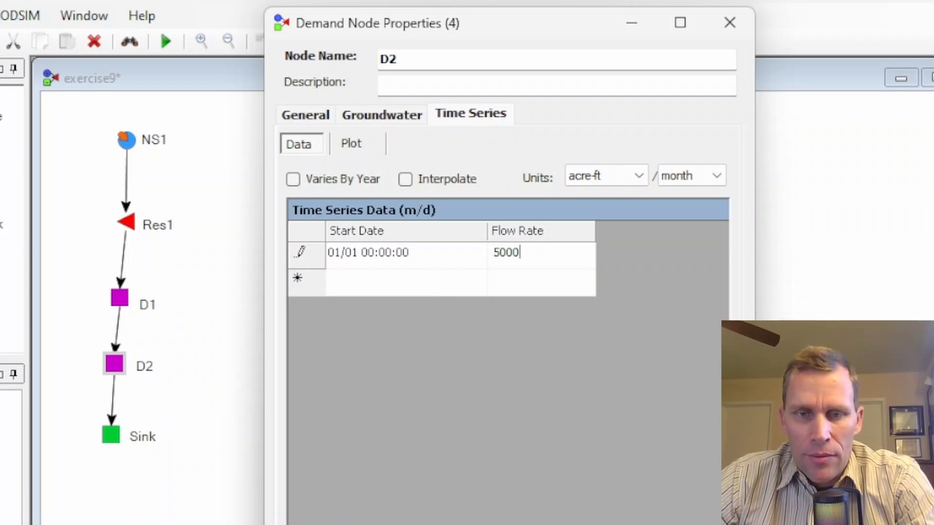
key(Return)
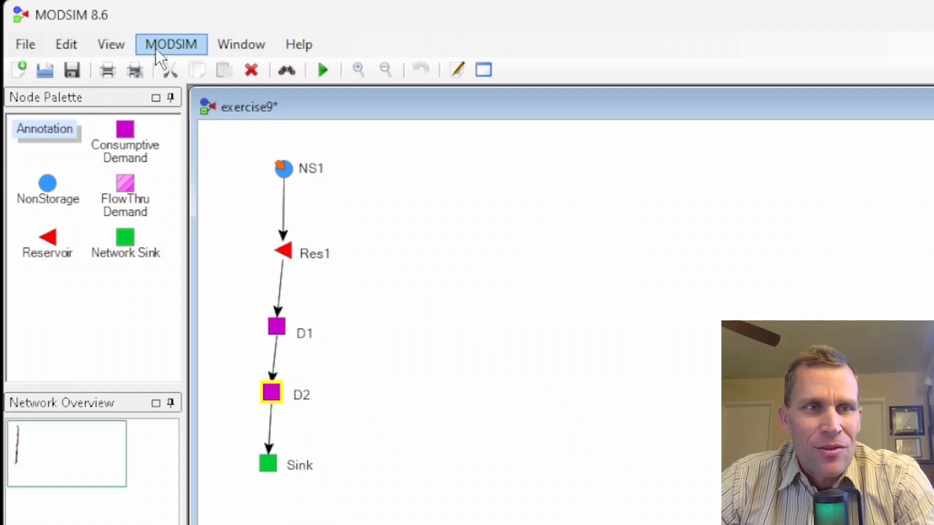
Step: Open the network settings and change the run type to Conditional Rules
click(167, 52)
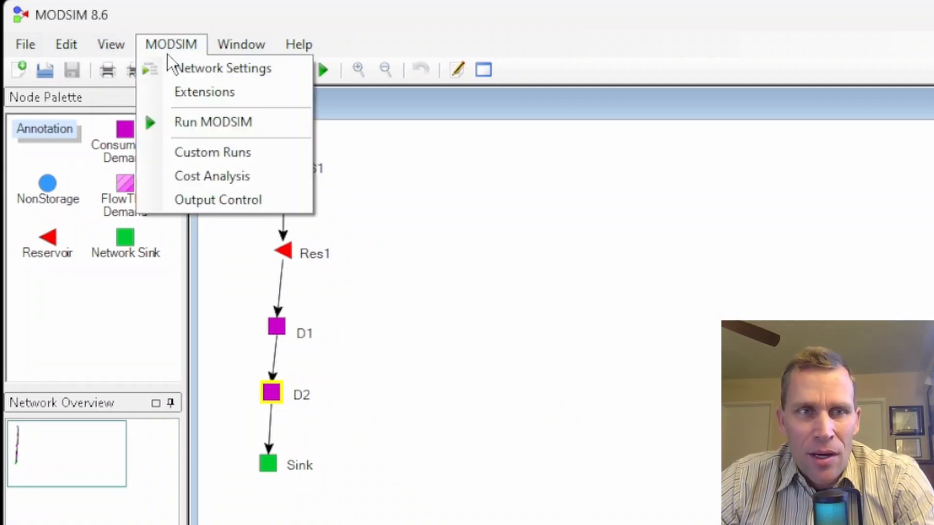
click(187, 71)
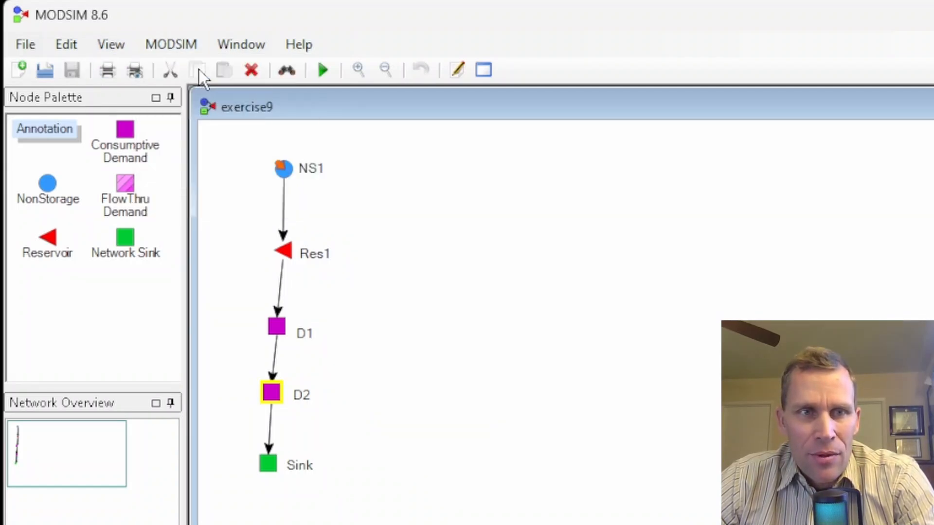
drag(241, 105, 640, 88)
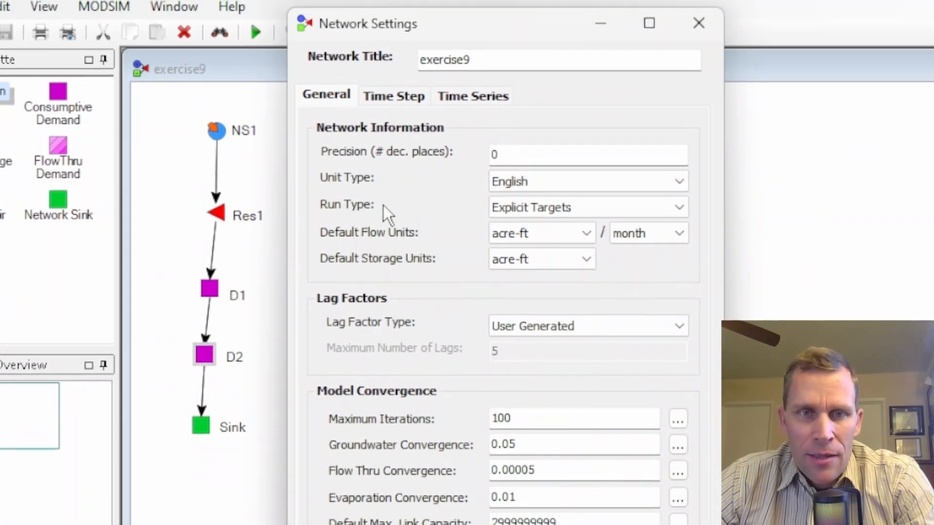
click(686, 210)
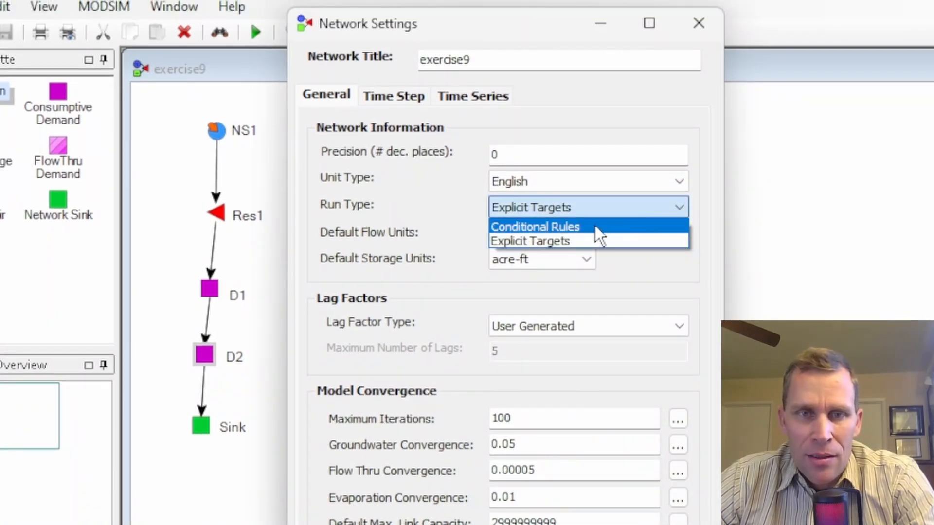
click(574, 226)
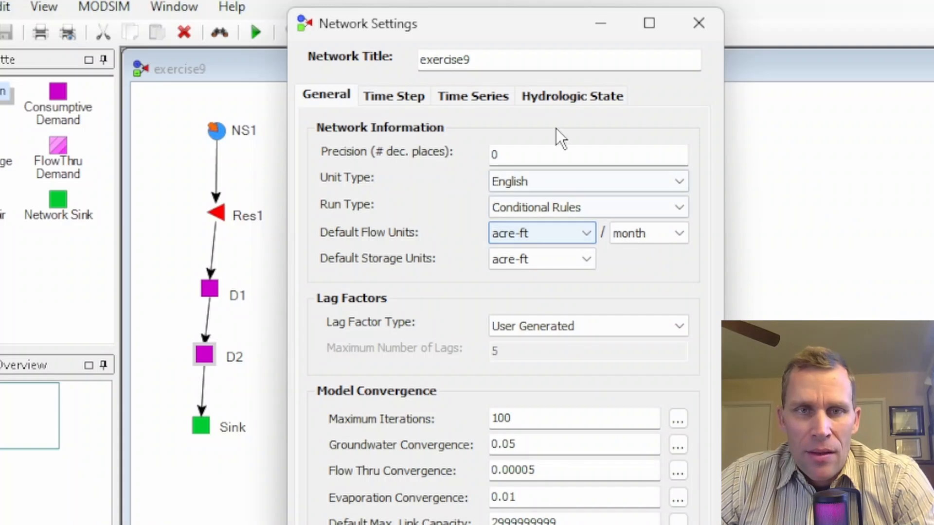
Step: Create a new hydrologic state table named HTable1
click(554, 96)
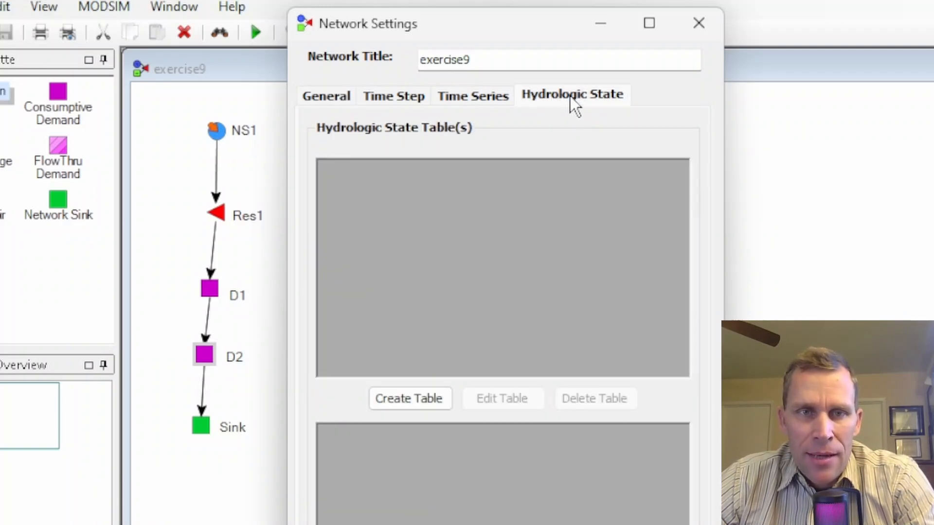
click(401, 403)
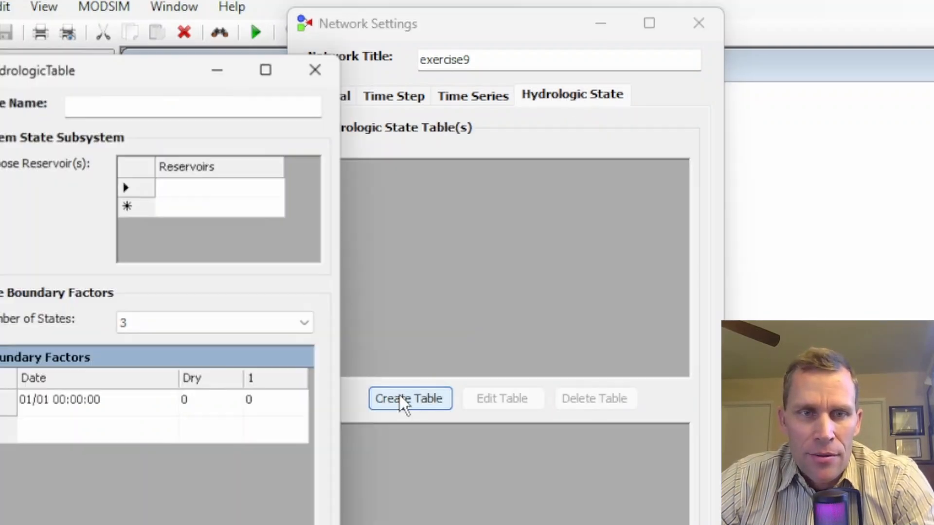
drag(140, 80, 474, 63)
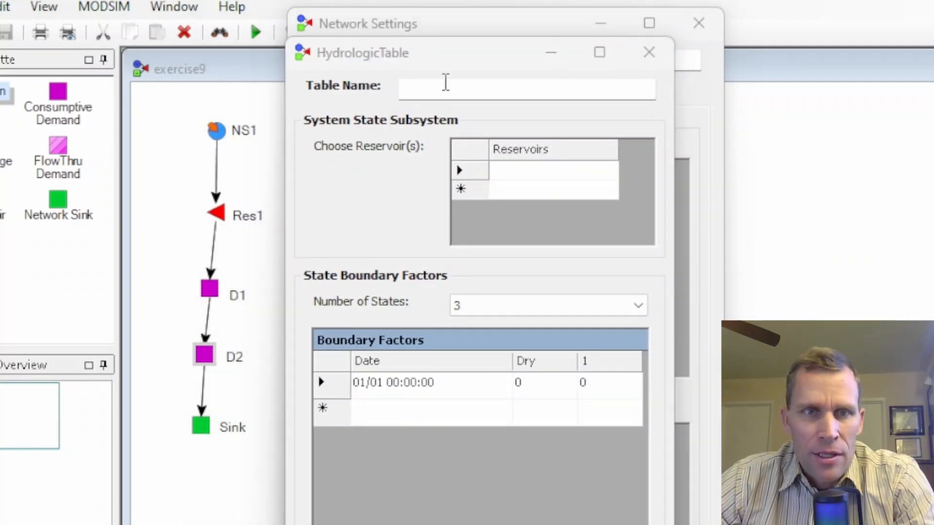
click(444, 85)
text(HTable1)
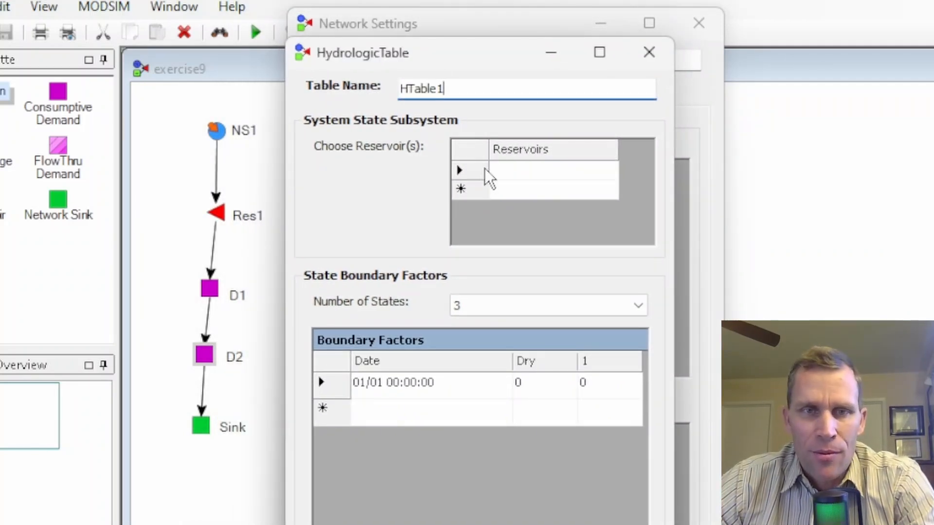
Step: Choose Res1 as the hydrologic table's reservoir and set the number of states to 3
click(525, 181)
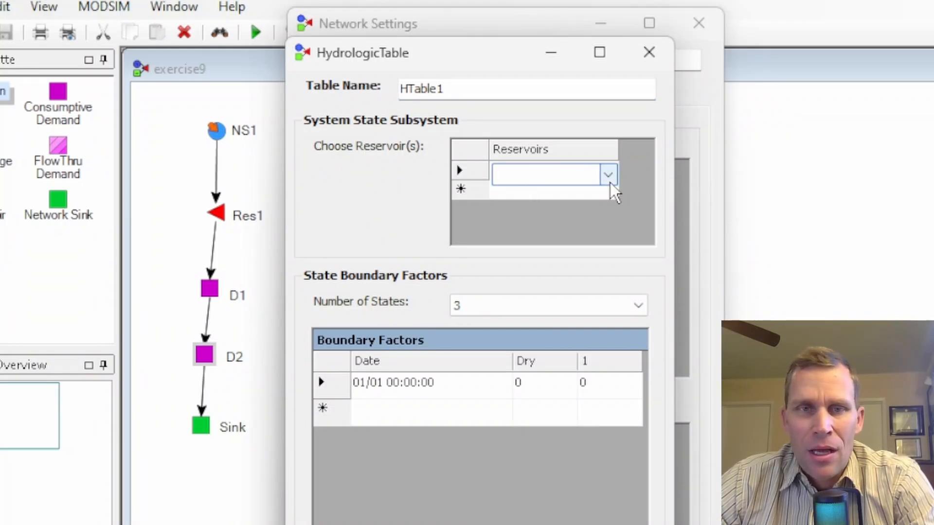
click(608, 176)
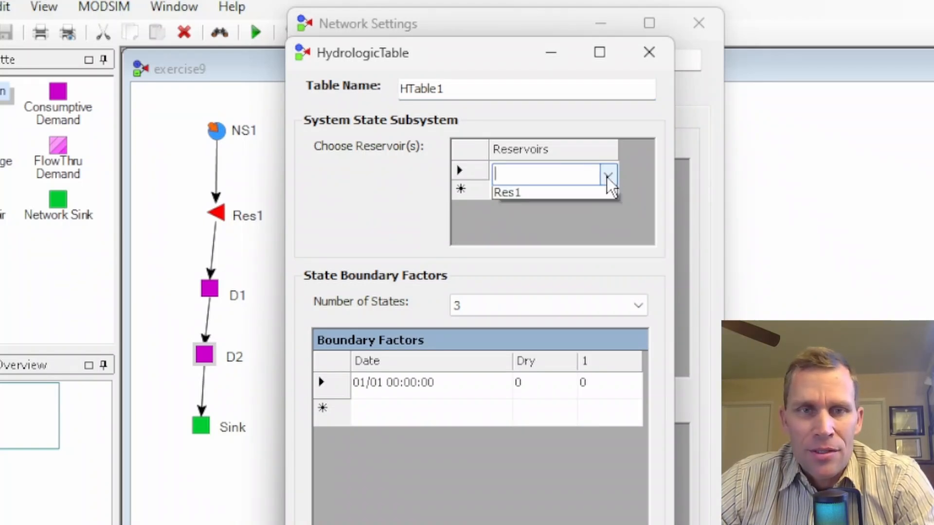
click(568, 195)
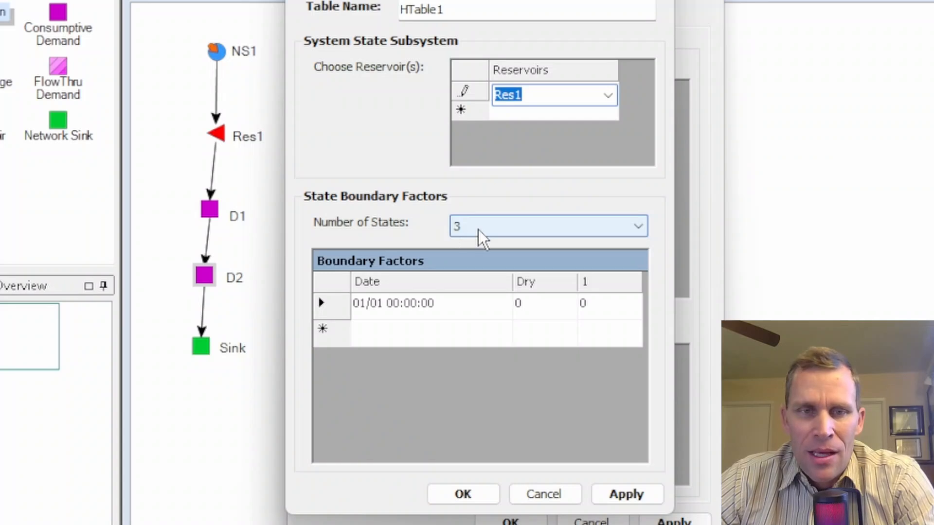
click(641, 236)
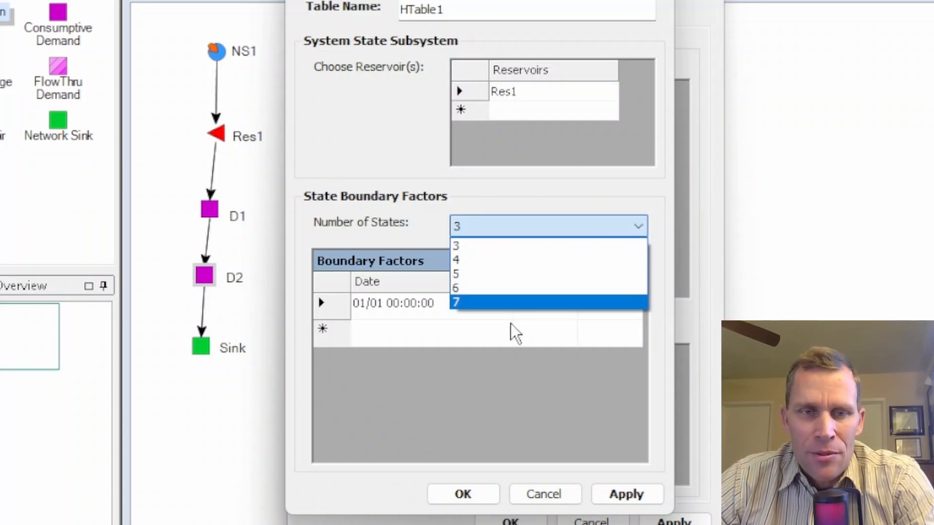
click(490, 249)
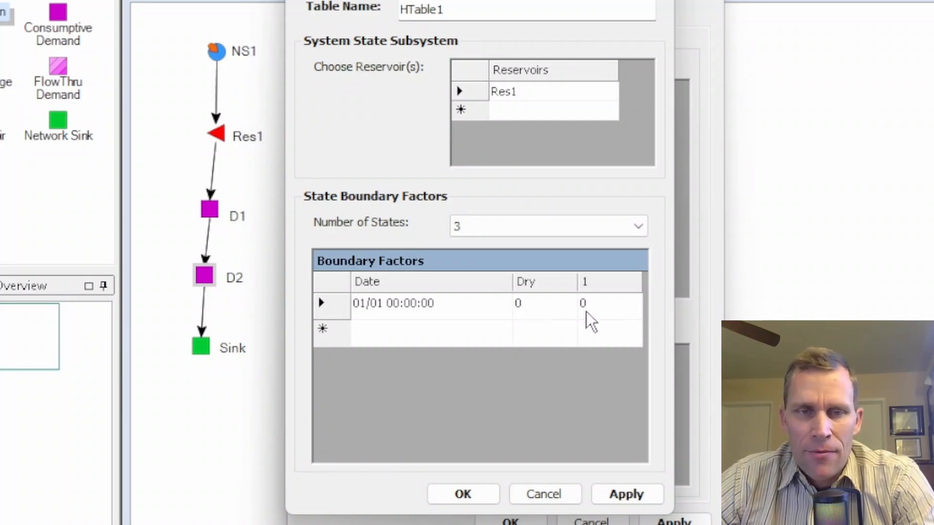
click(532, 305)
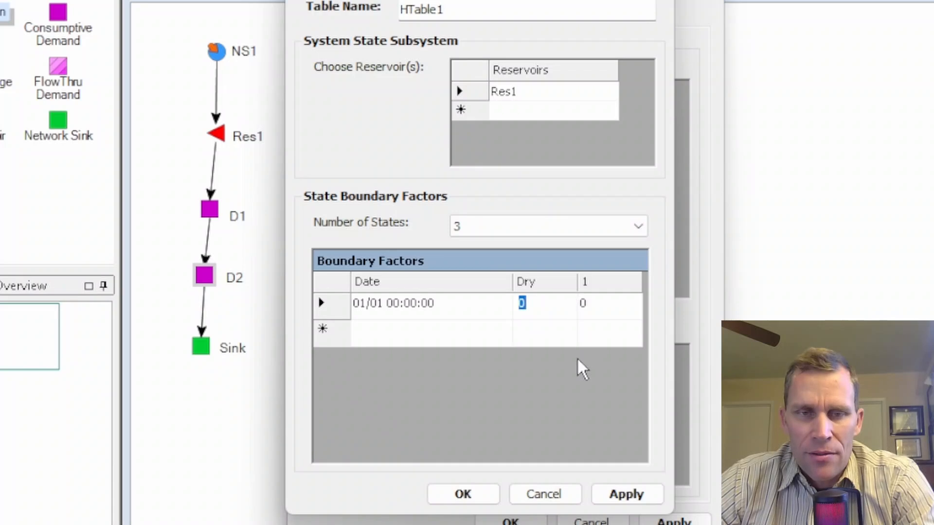
click(375, 338)
click(399, 365)
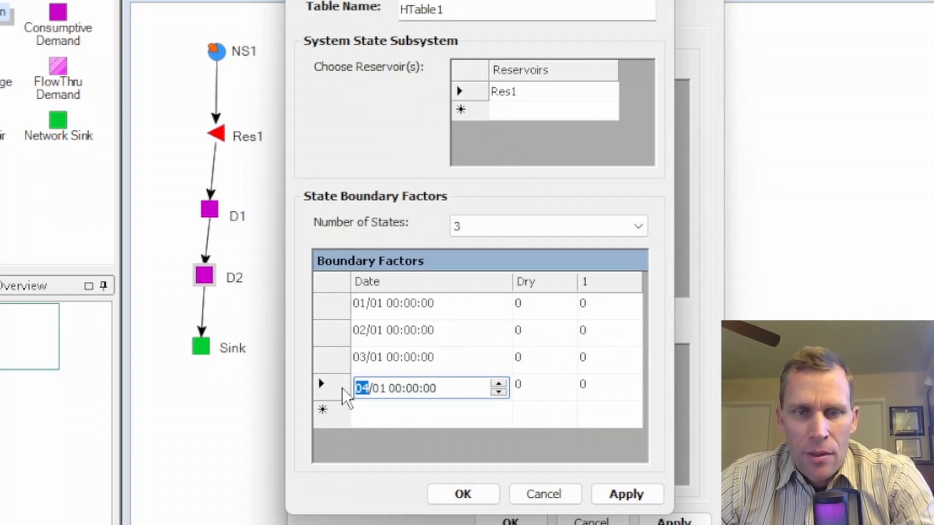
click(342, 389)
key(Delete)
click(332, 362)
key(Delete)
click(332, 337)
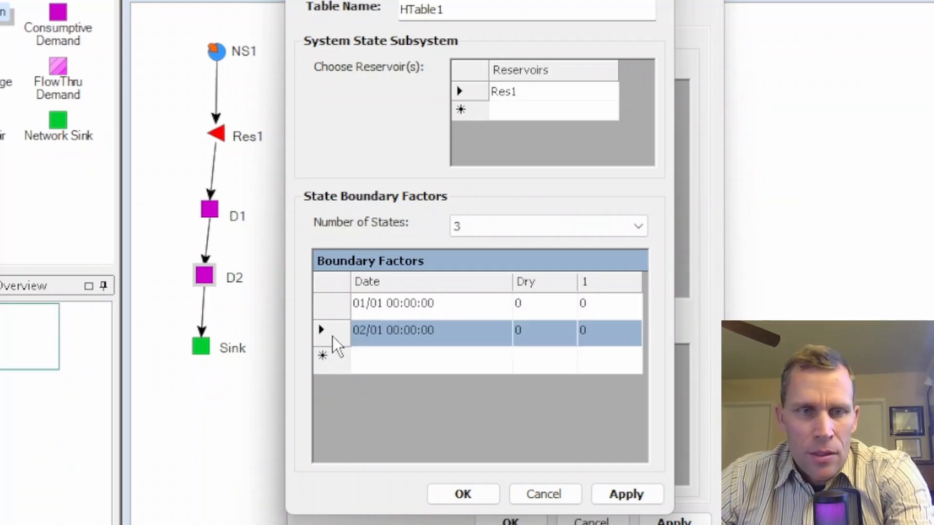
key(Delete)
Step: Enter boundary factors of 0.6 for Dry and 0.8 for state 1, then apply and confirm the table
click(534, 303)
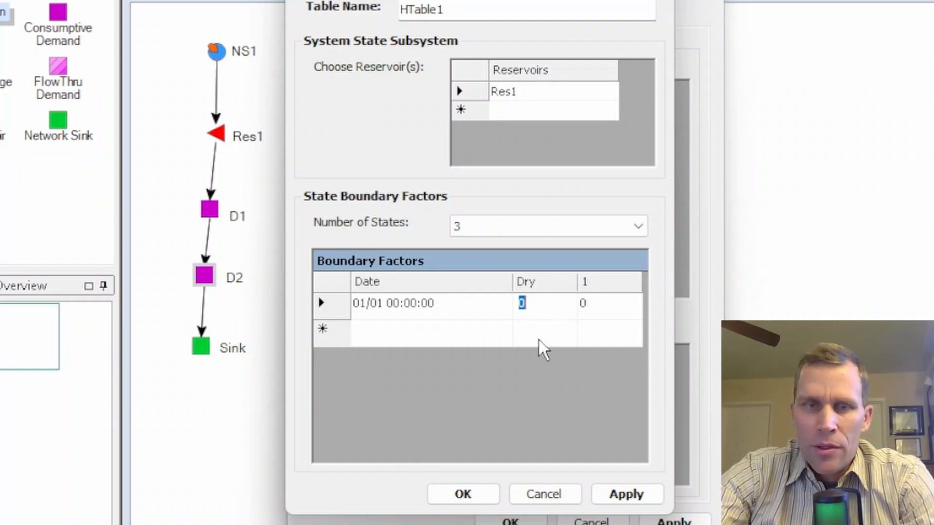
text(0.6)
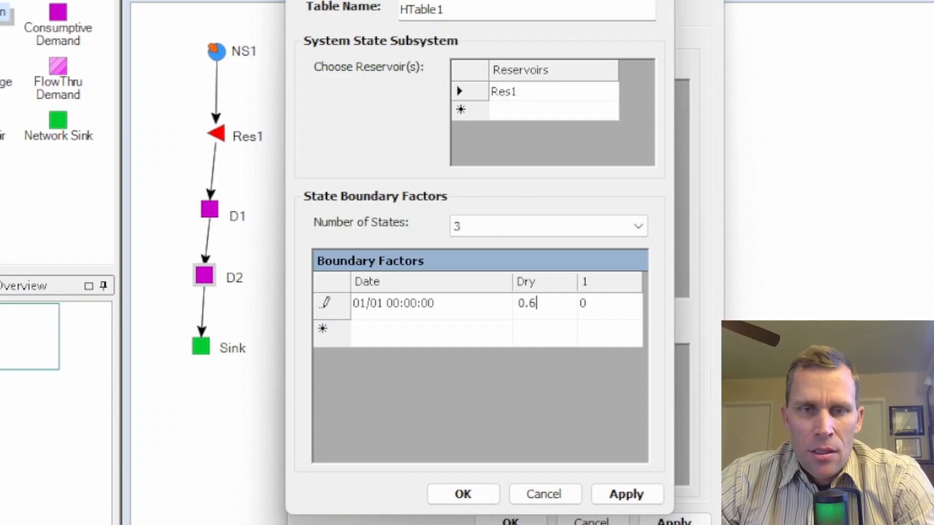
click(605, 311)
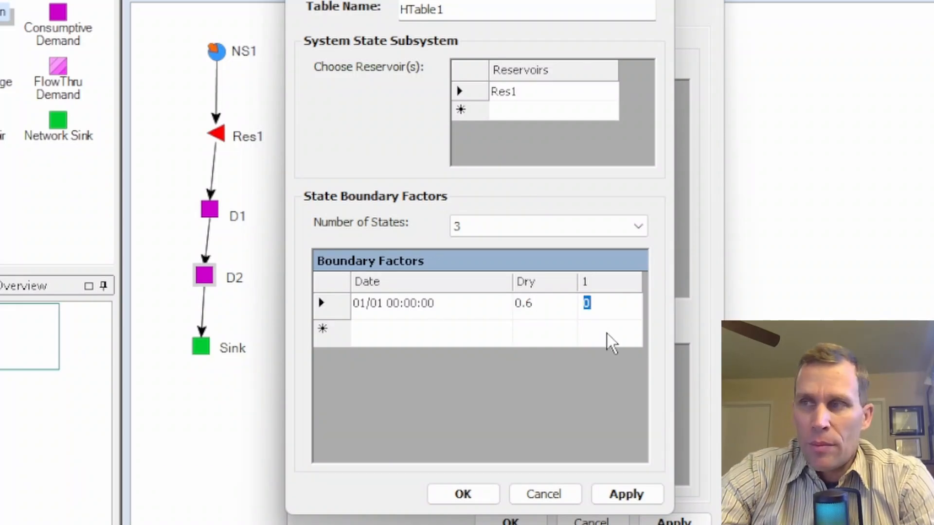
text(0.8)
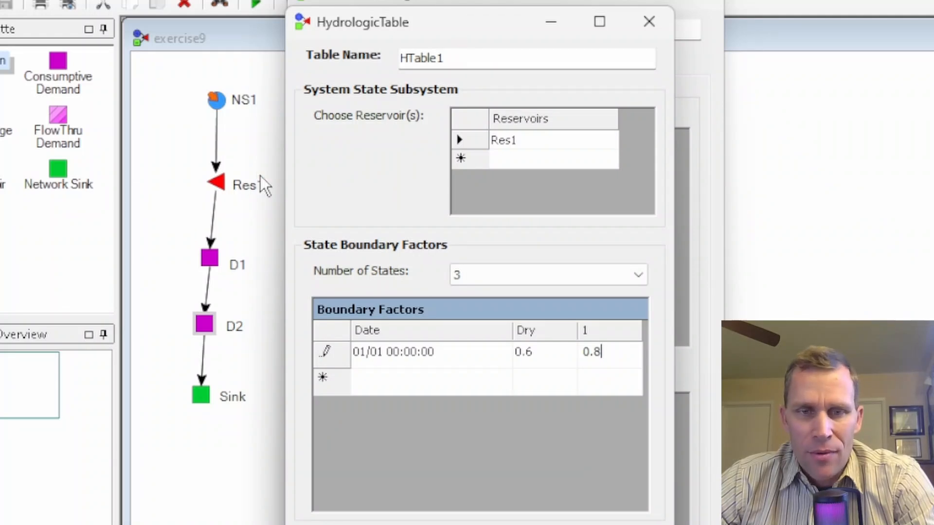
click(633, 501)
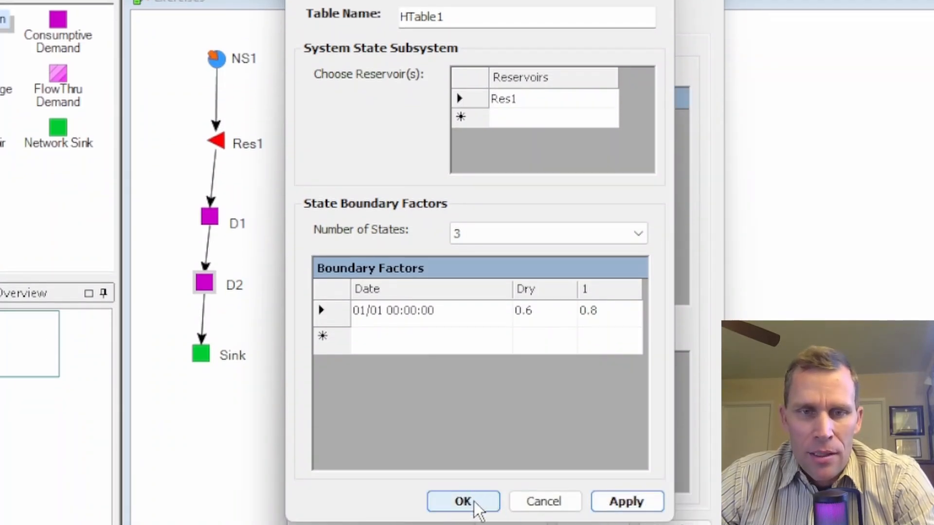
click(473, 503)
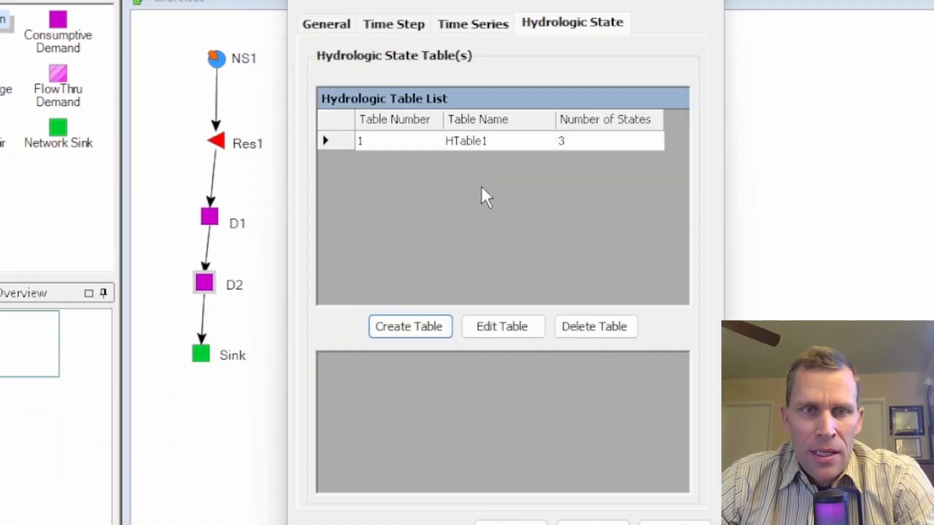
Step: Reopen HTable1 for editing, close it, and confirm the network settings
click(482, 141)
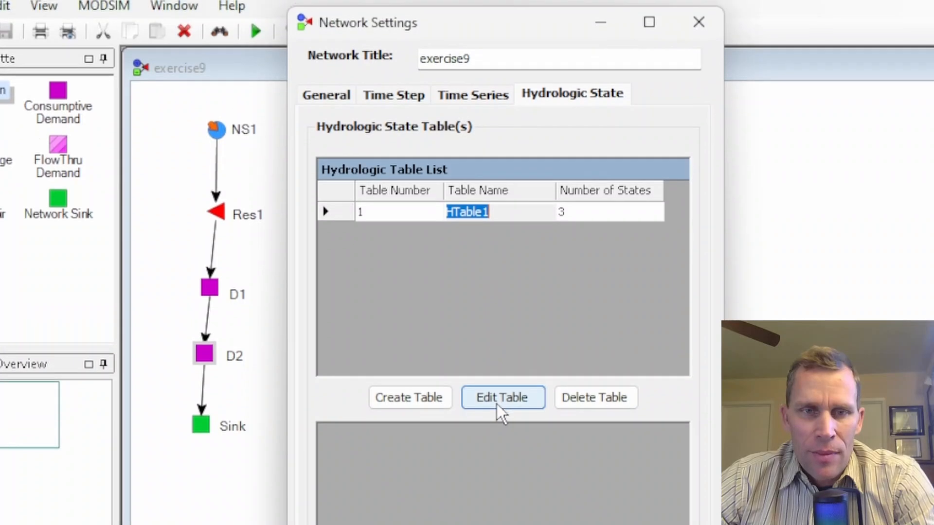
click(497, 404)
click(315, 69)
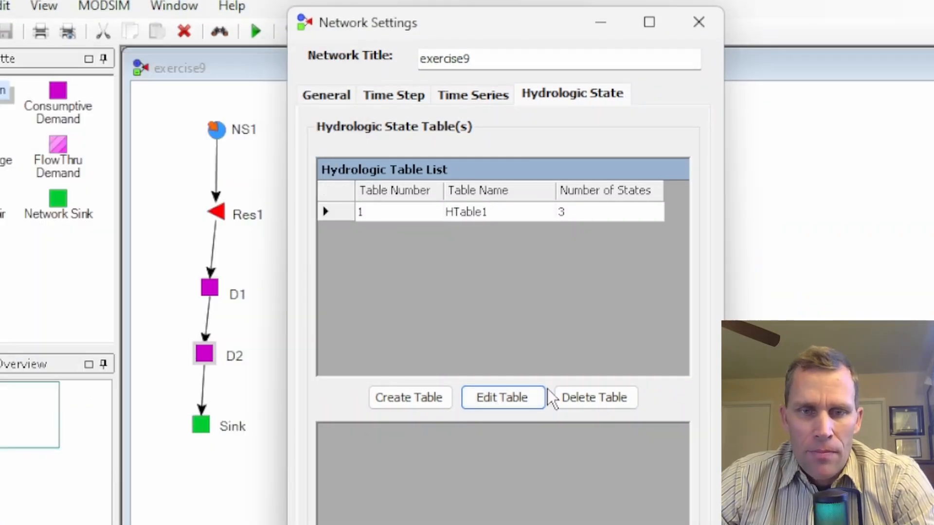
key(Return)
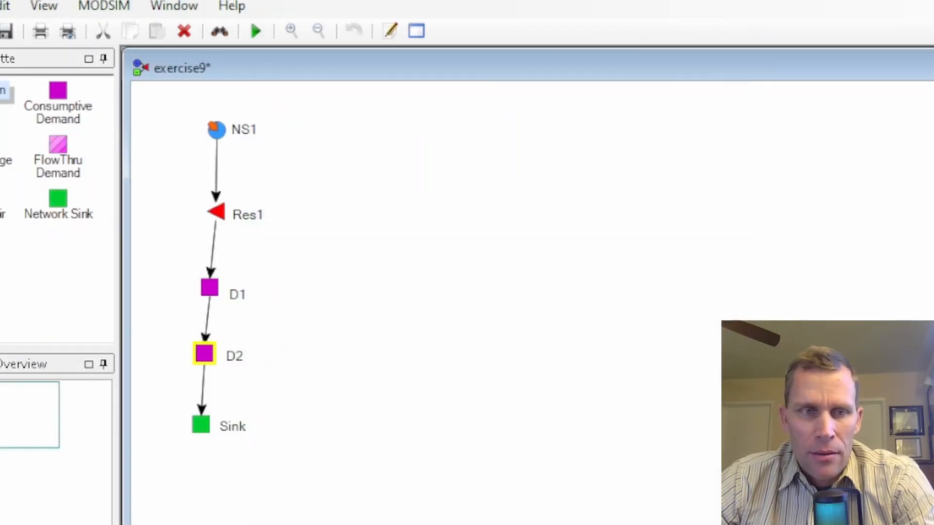
Step: Open Res1's node properties and assign HTable1 as its hydrologic table
click(217, 214)
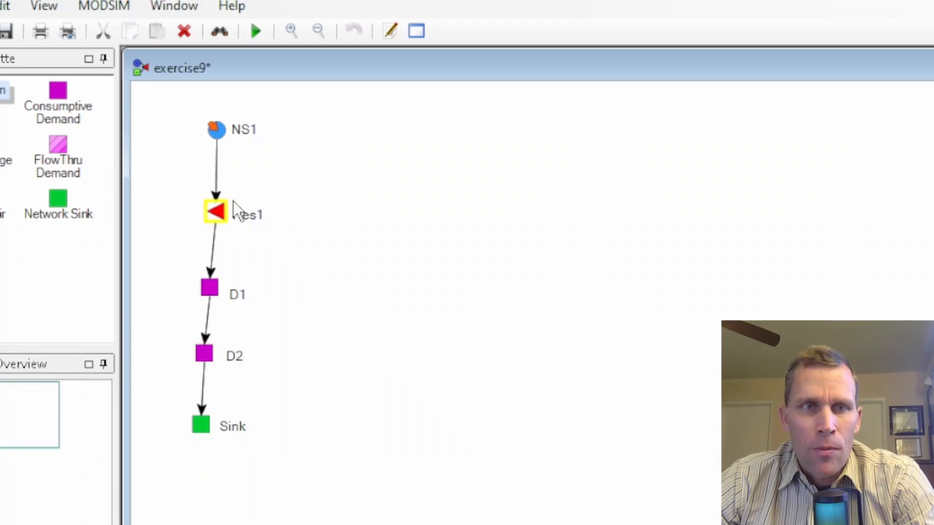
click(392, 30)
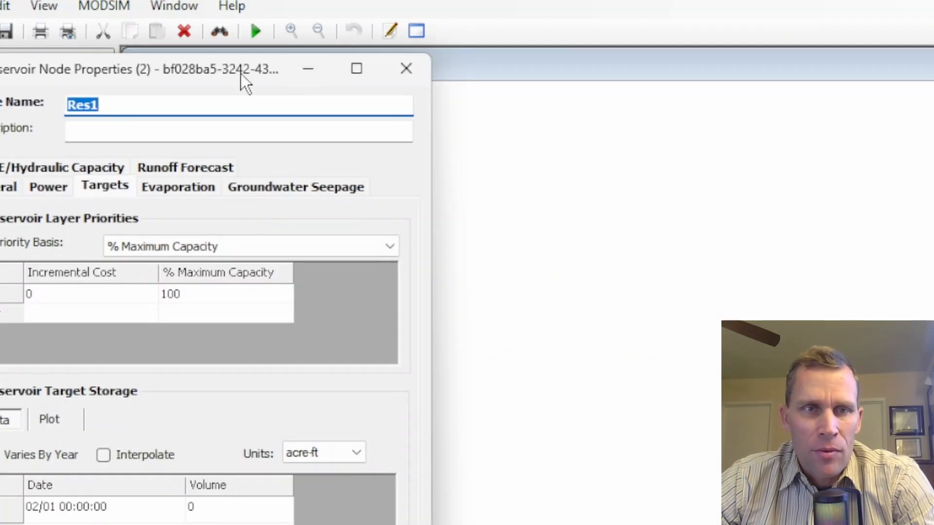
drag(240, 74, 610, 39)
click(369, 146)
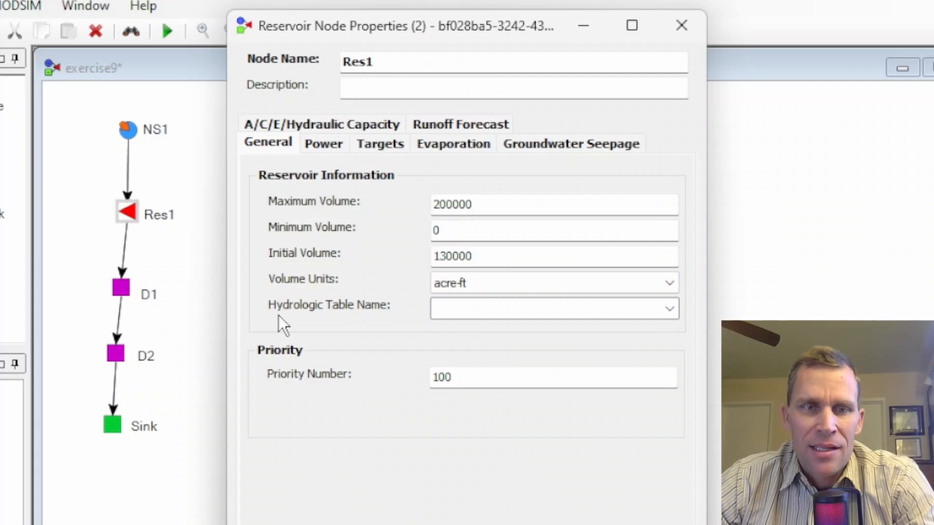
click(660, 310)
click(669, 310)
click(581, 331)
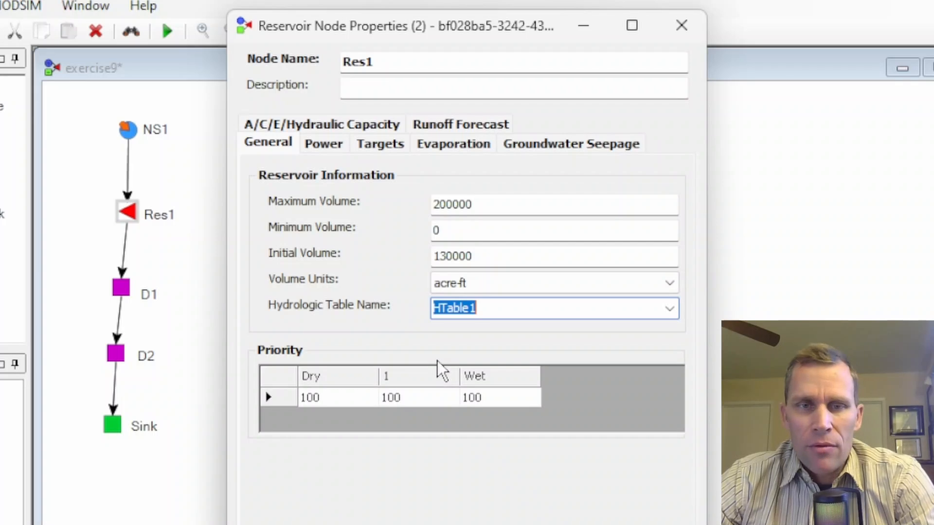
Step: Set Res1's priority numbers to 80 for the Dry state and 120 for the Wet state
click(360, 395)
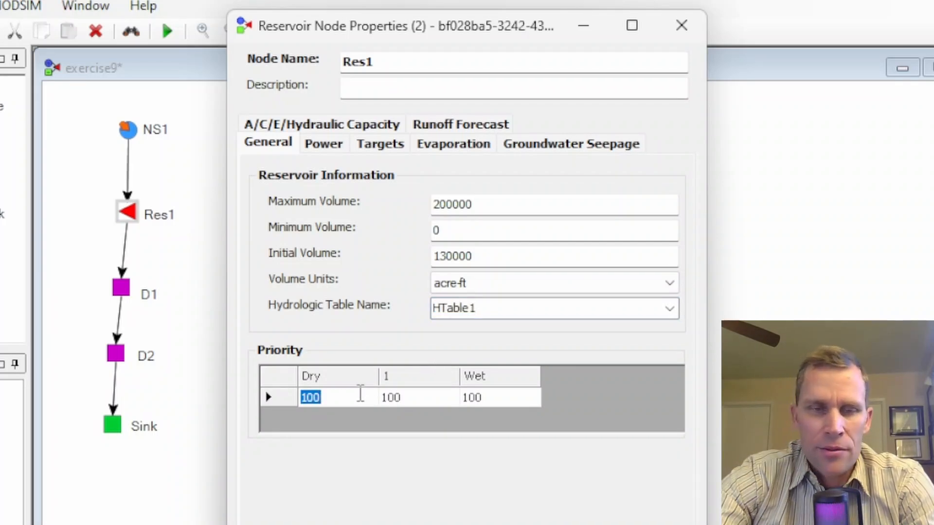
text(80)
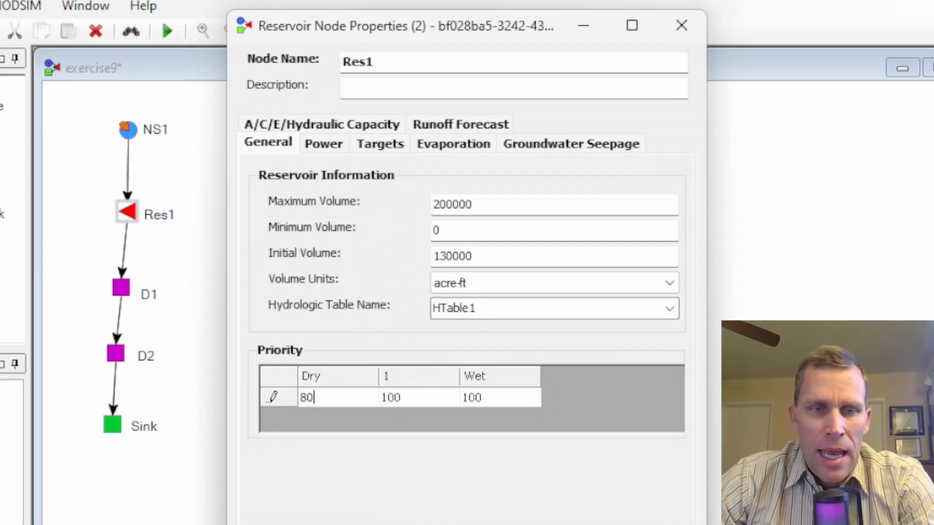
click(419, 400)
click(418, 397)
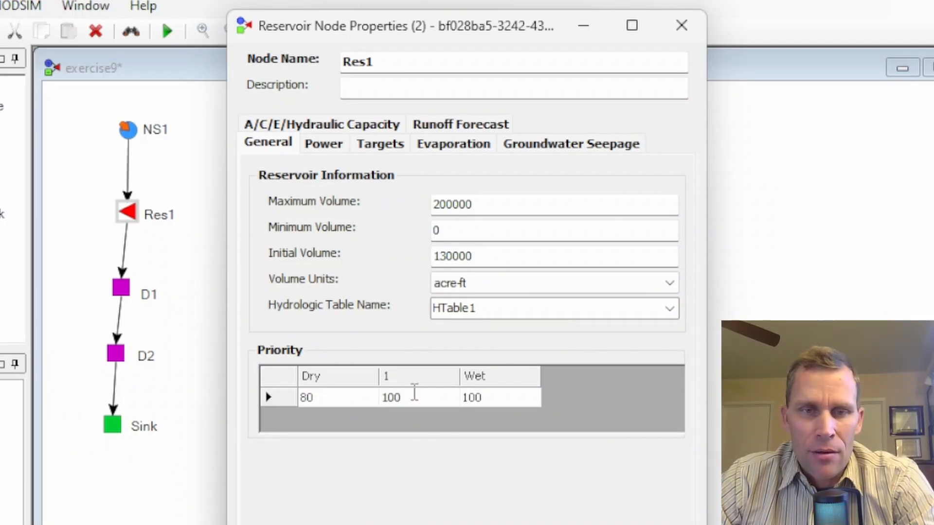
click(493, 397)
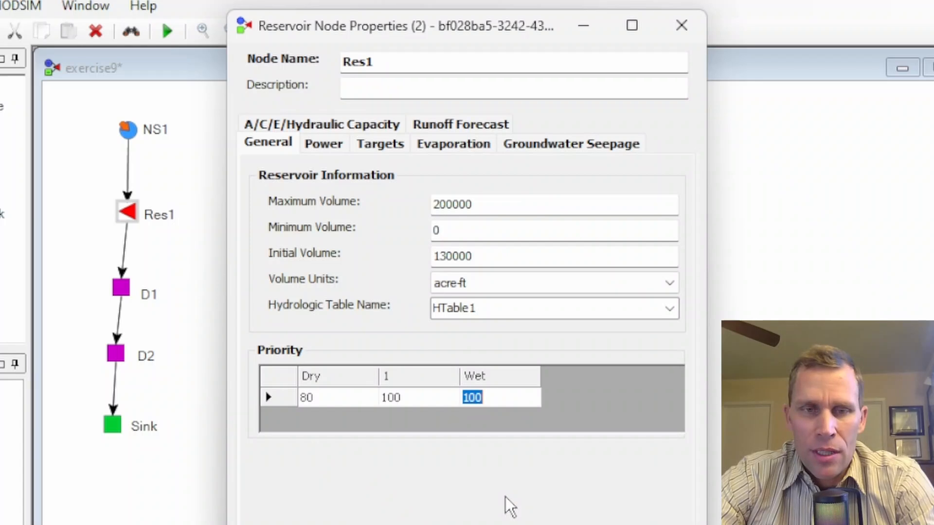
text(120)
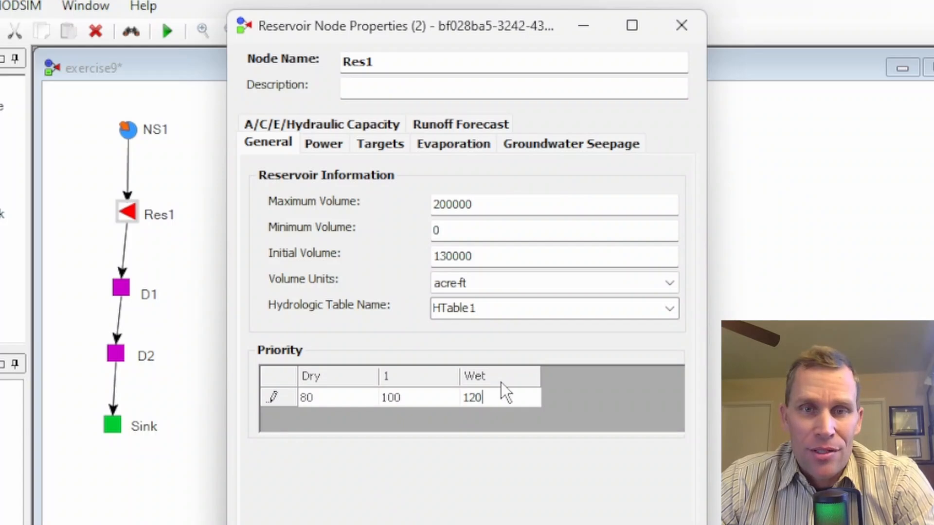
drag(494, 397, 450, 396)
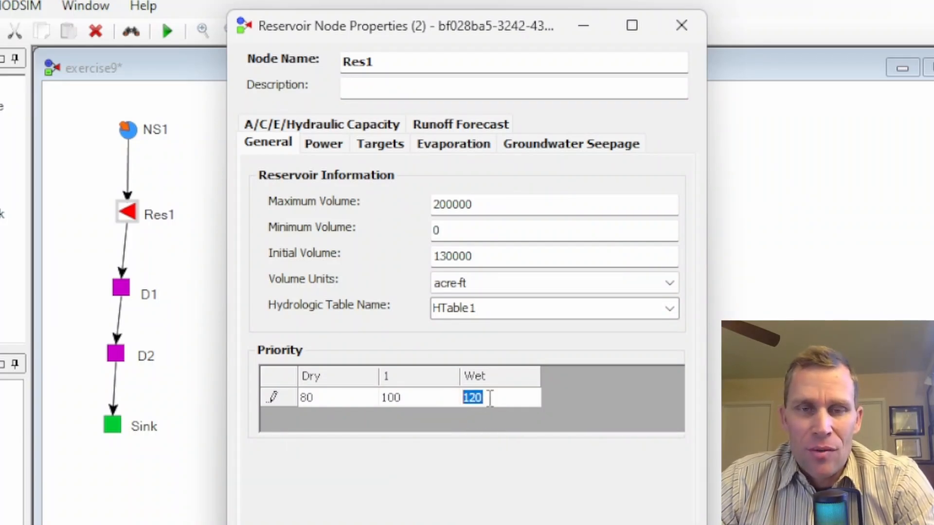
click(489, 398)
double_click(472, 396)
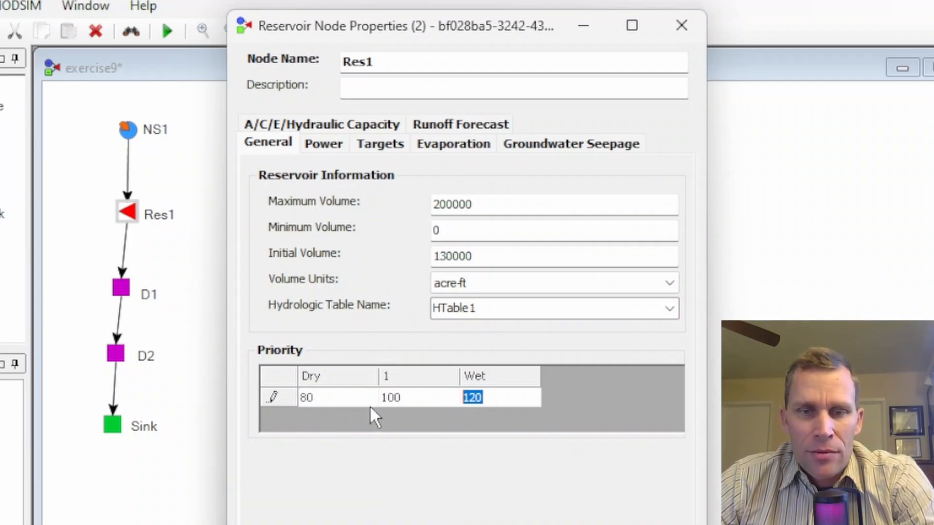
key(Return)
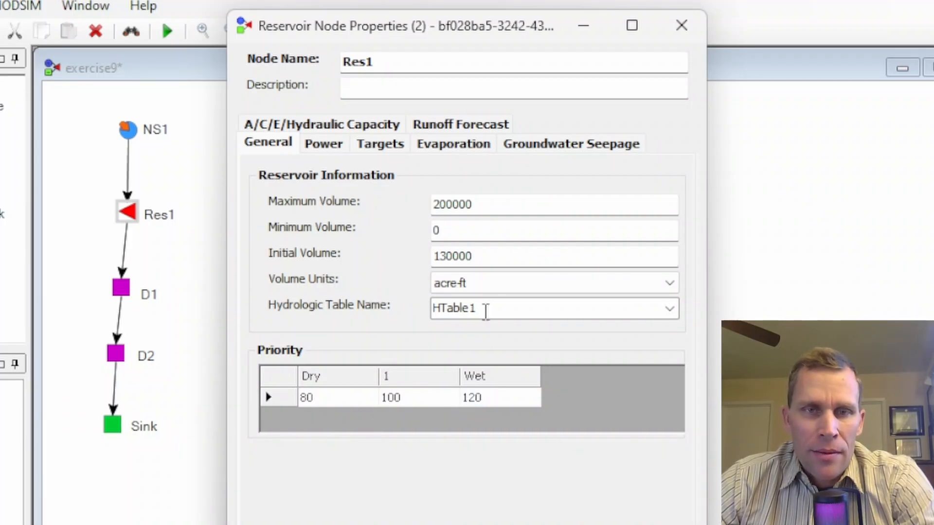
Step: Enter reservoir target storages of 130000 for Dry, 1300000 for state 1 and 130000 for Wet
click(380, 144)
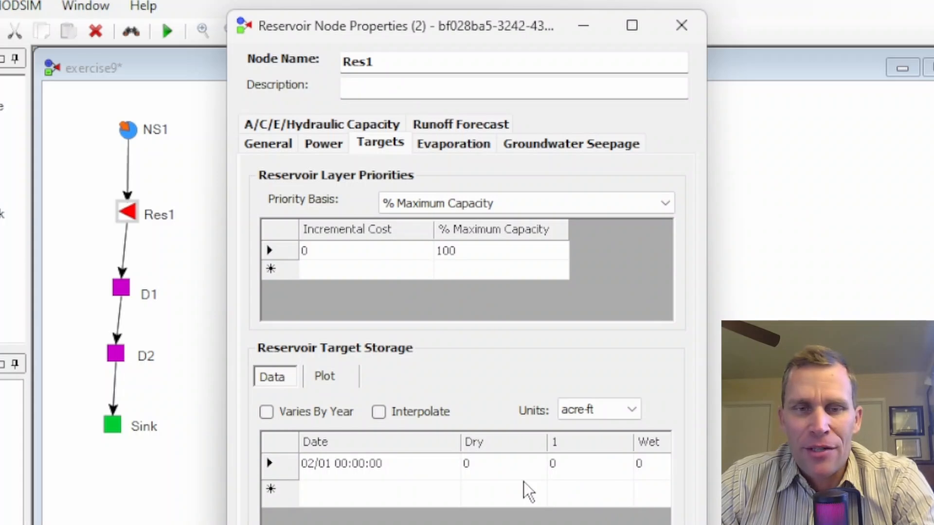
click(500, 470)
text(13)
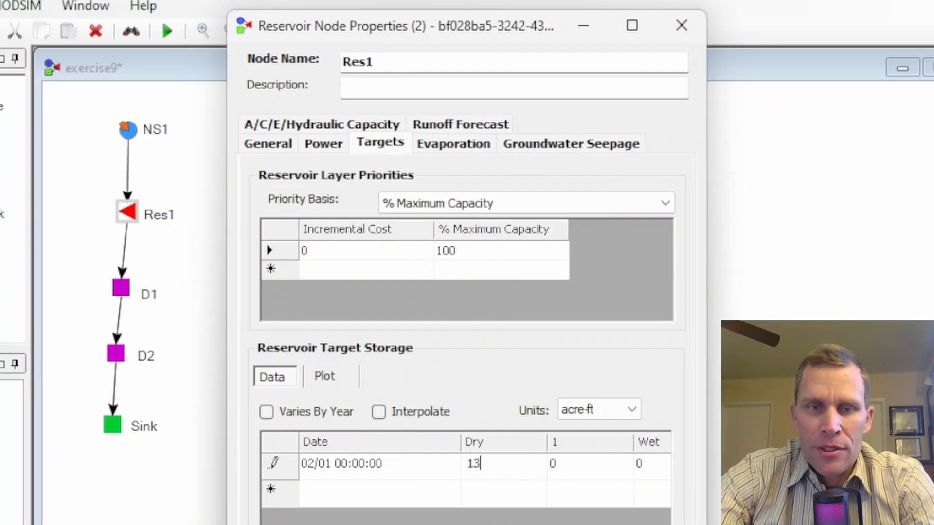
text(0000)
key(ctrl+a)
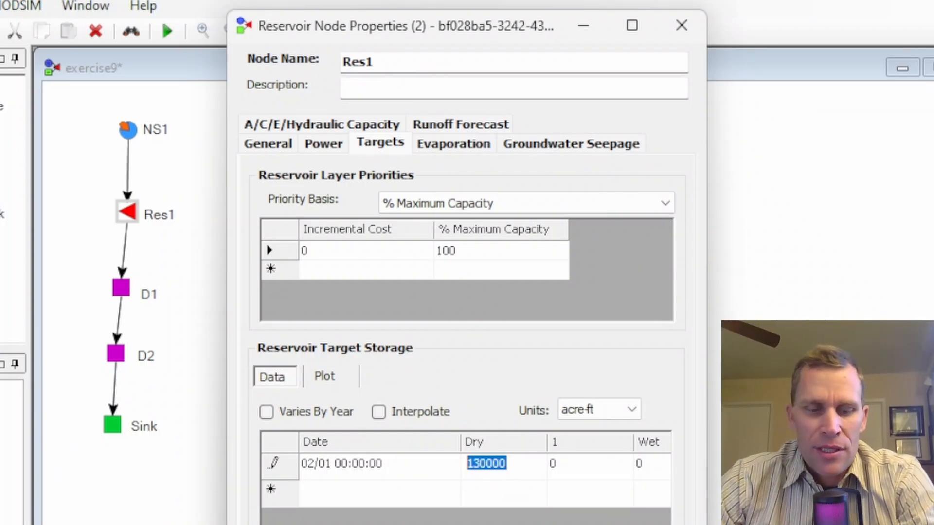
click(576, 471)
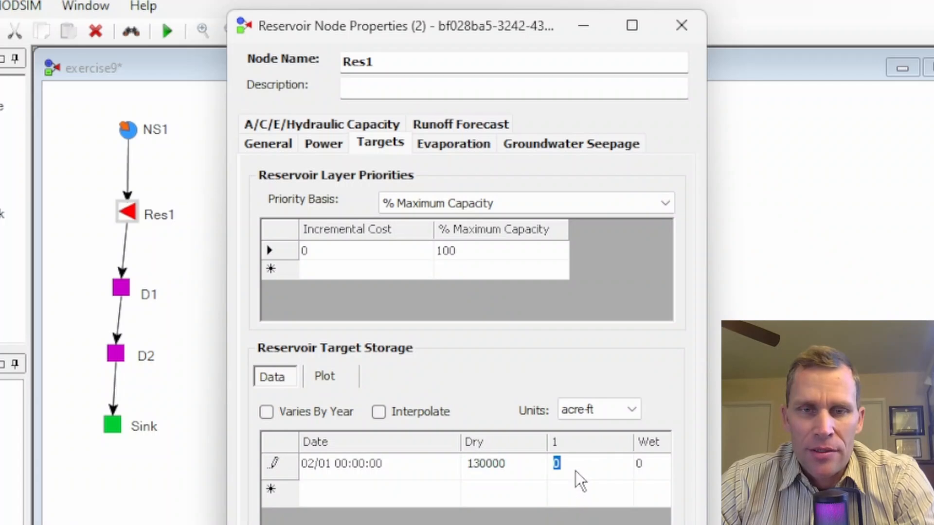
text(1300000)
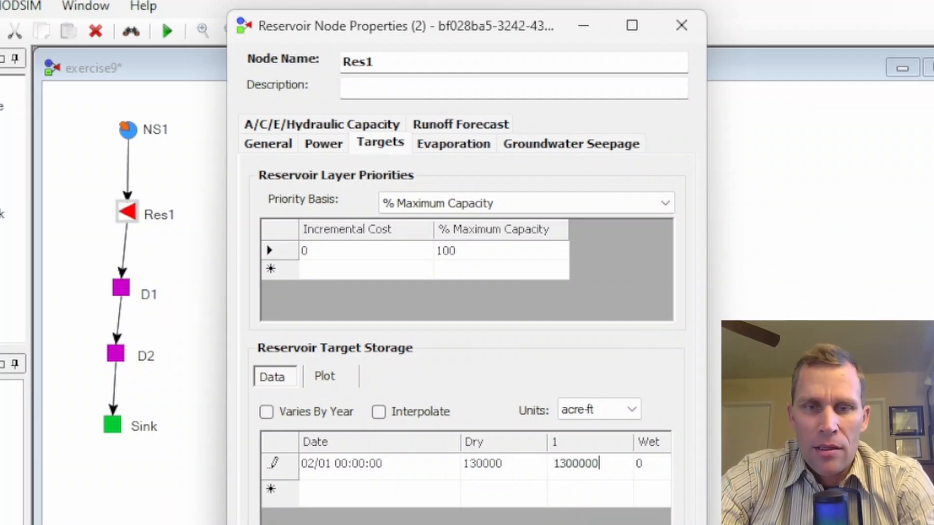
key(Tab)
text(130000)
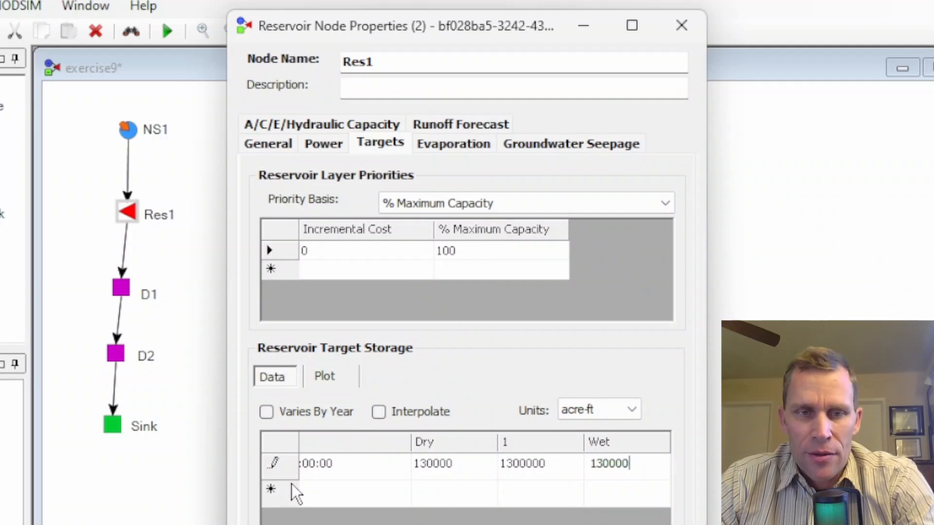
Step: Change the target storage row's date to 01/01
click(381, 444)
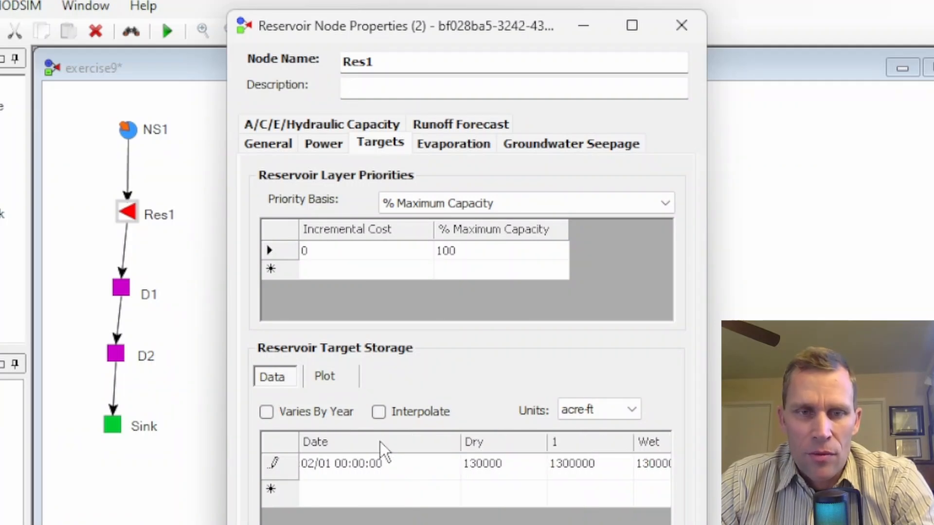
click(311, 469)
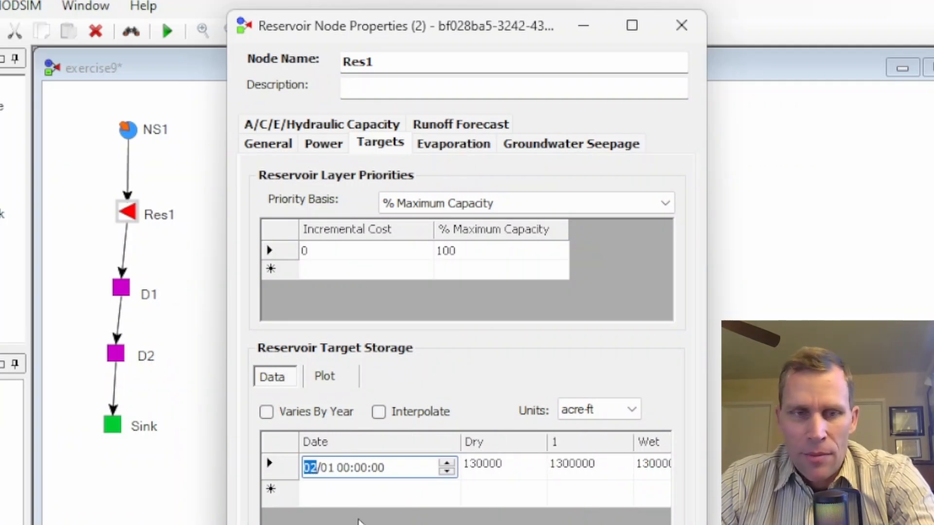
key(Down)
key(Tab)
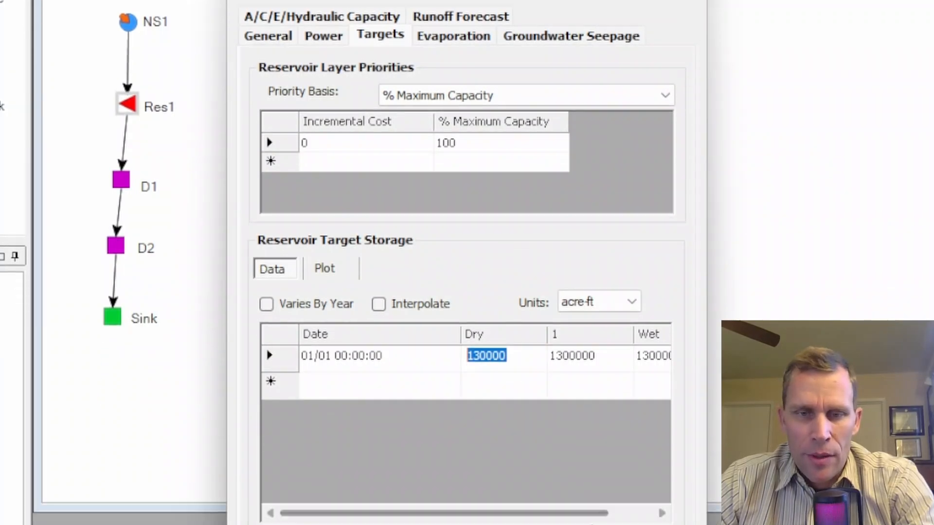
Step: Confirm the reservoir properties and save the network
click(641, 490)
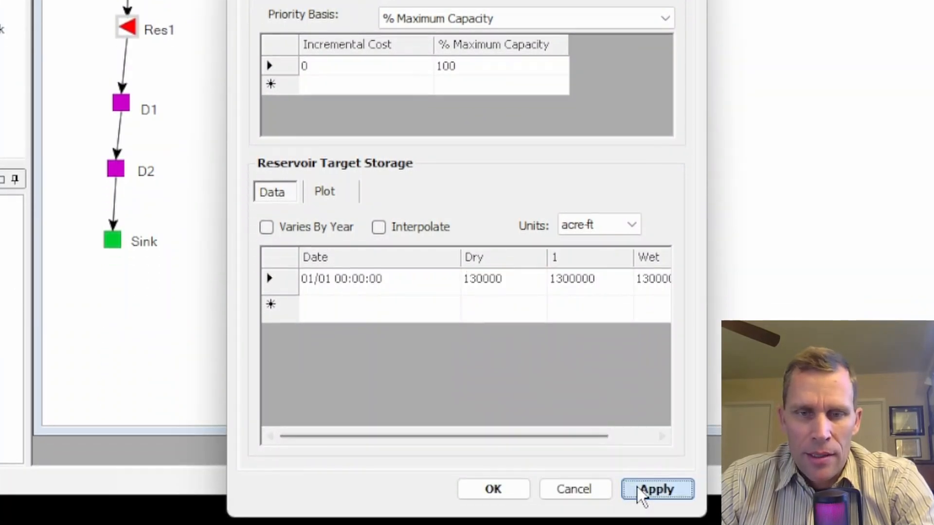
click(488, 491)
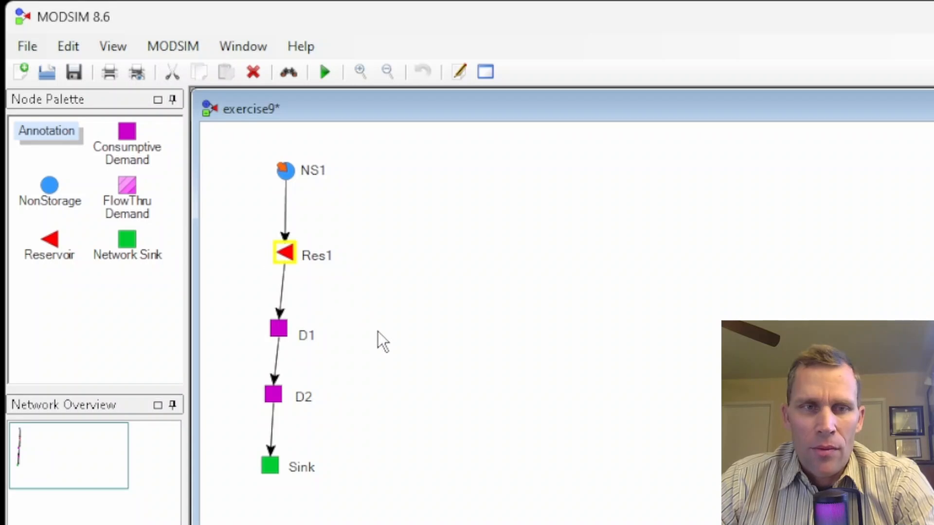
click(74, 73)
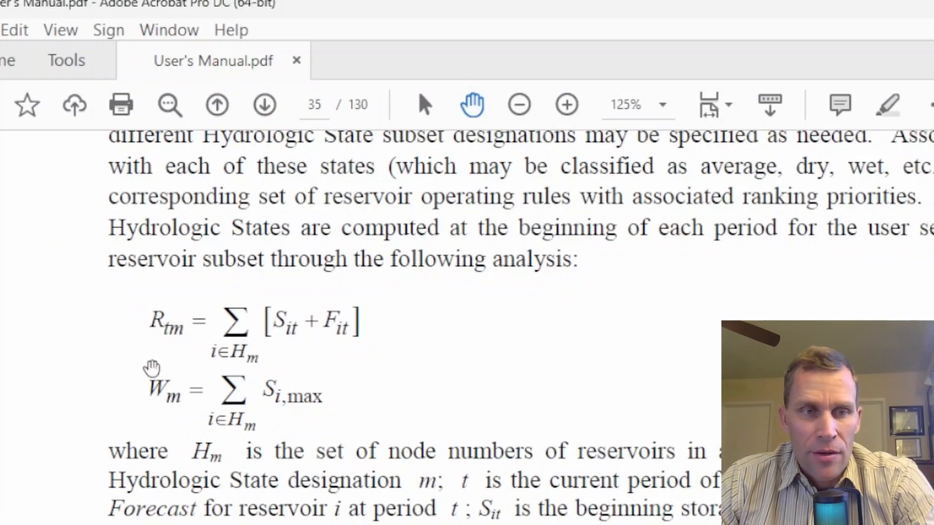
Step: Read the hydrologic state equations in the user's manual
scroll(154, 370, down, 1)
scroll(180, 325, down, 1)
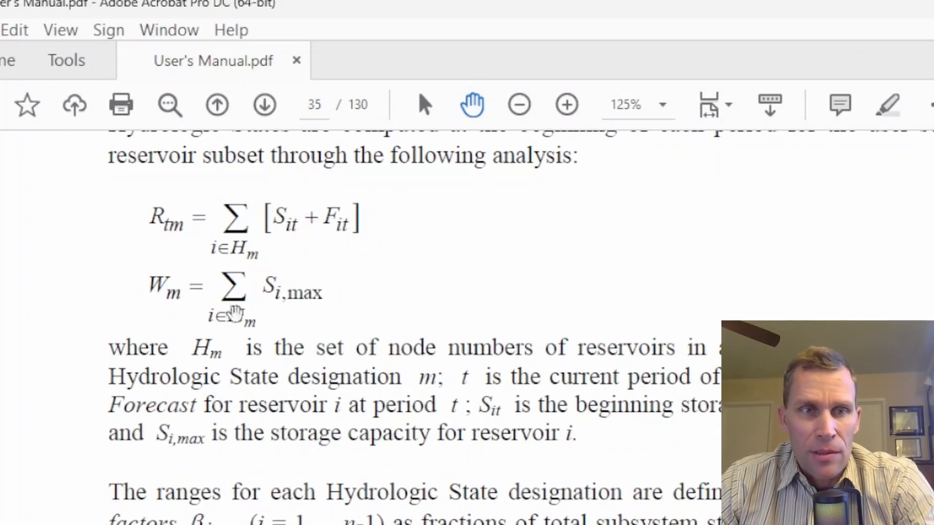
scroll(213, 329, up, 2)
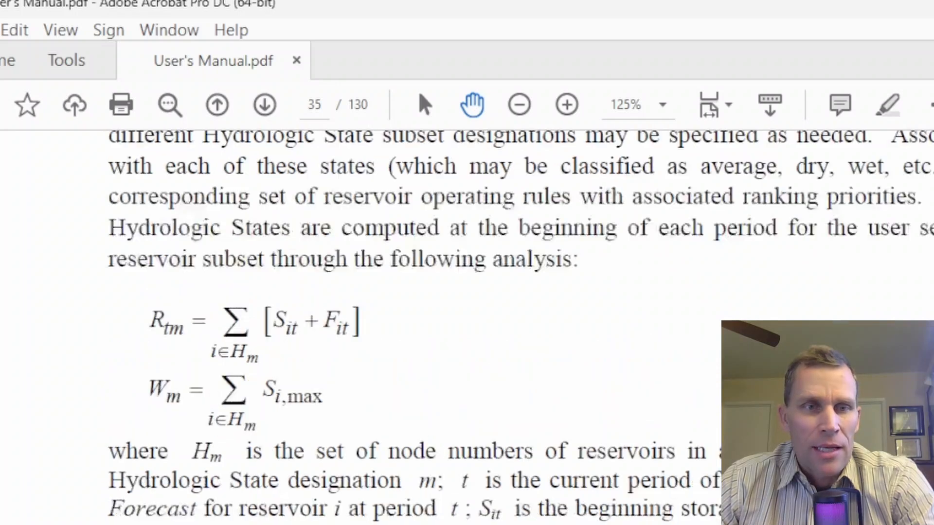
scroll(190, 309, down, 4)
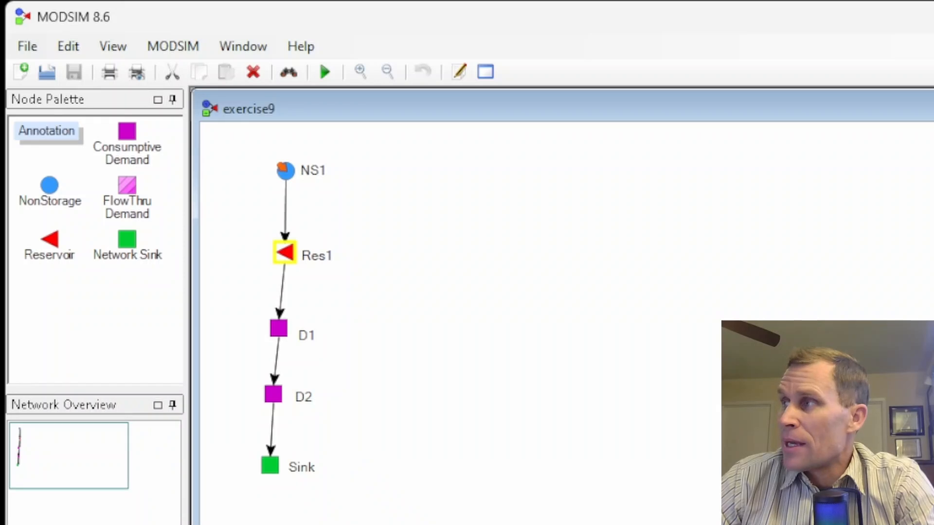
Step: Examine the DateTime, Volume and Forecast columns on the E9 hydrologic state analysis sheet
drag(933, 163, 807, 0)
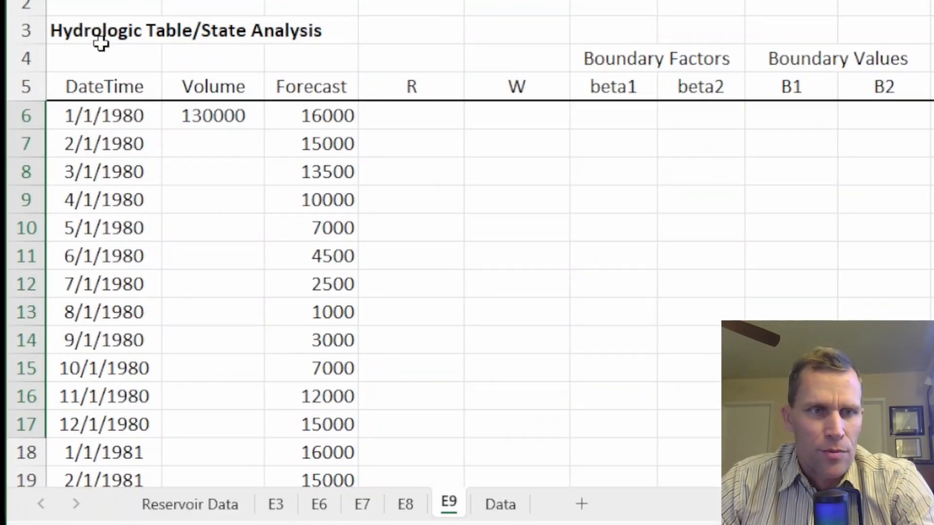
drag(109, 118, 125, 391)
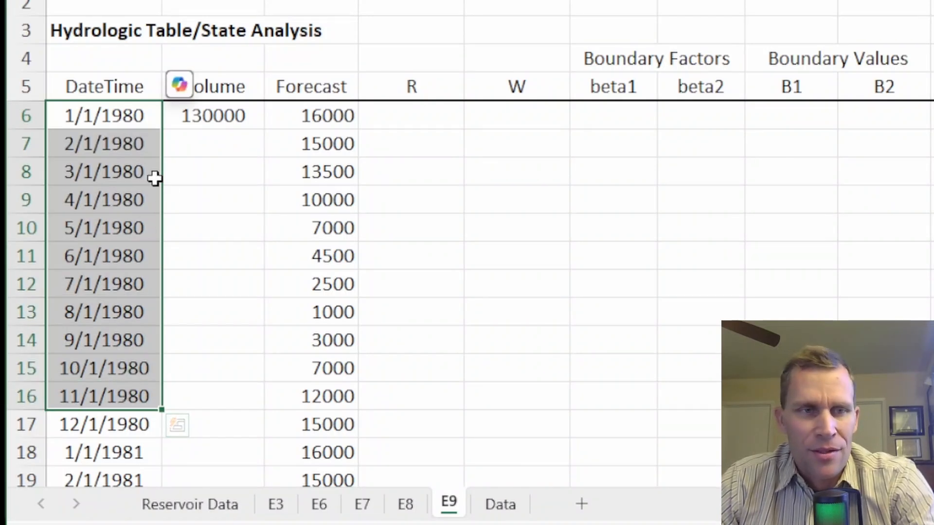
click(108, 118)
scroll(86, 305, down, 1)
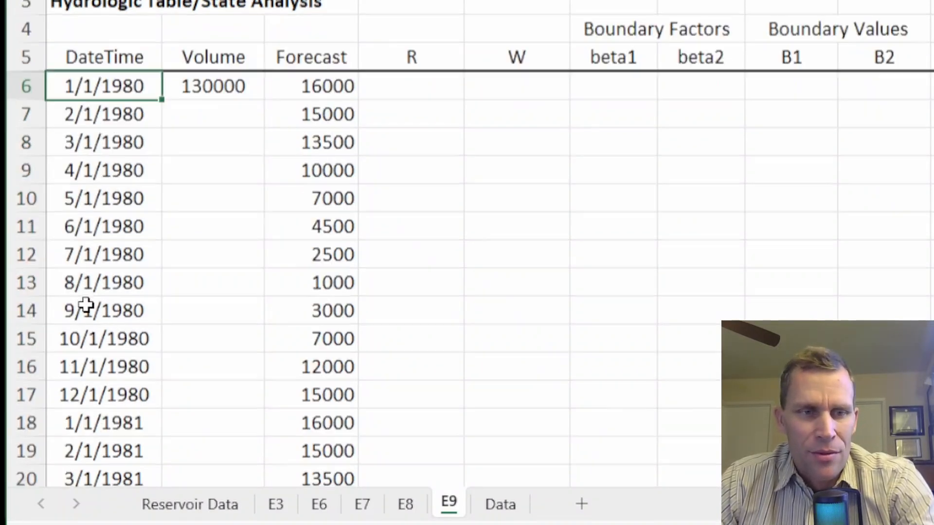
scroll(83, 301, down, 4)
scroll(104, 329, up, 4)
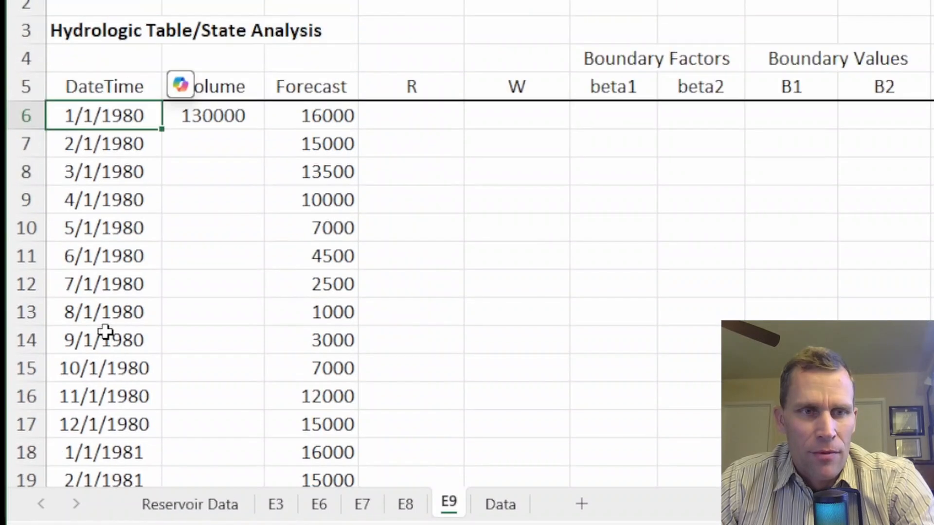
click(207, 118)
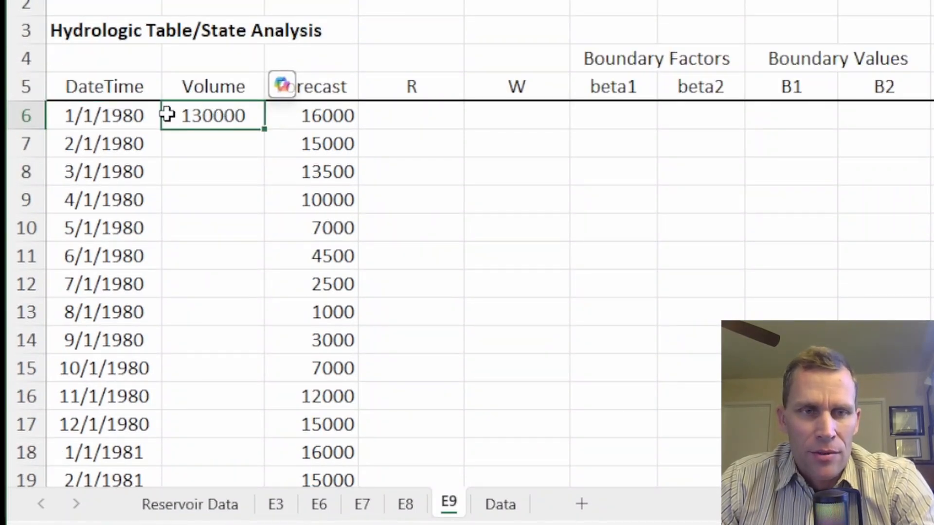
drag(317, 119, 328, 422)
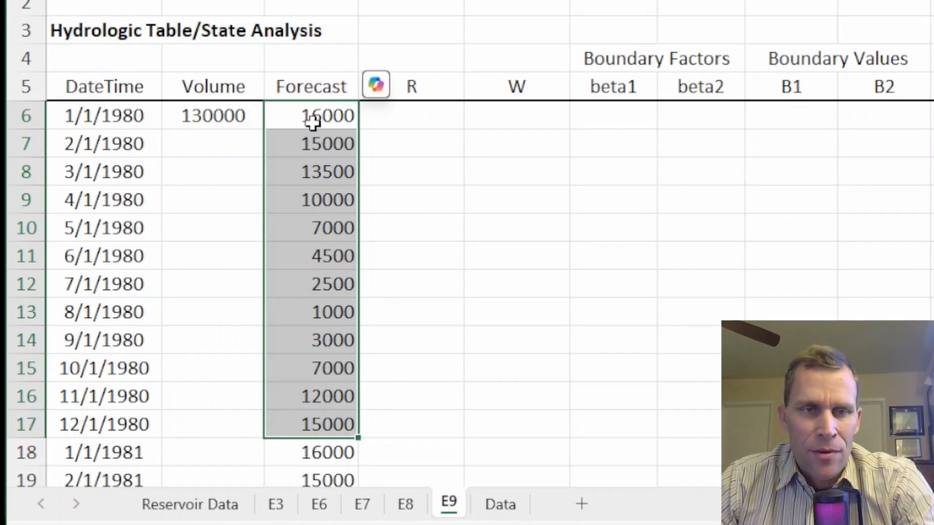
click(407, 120)
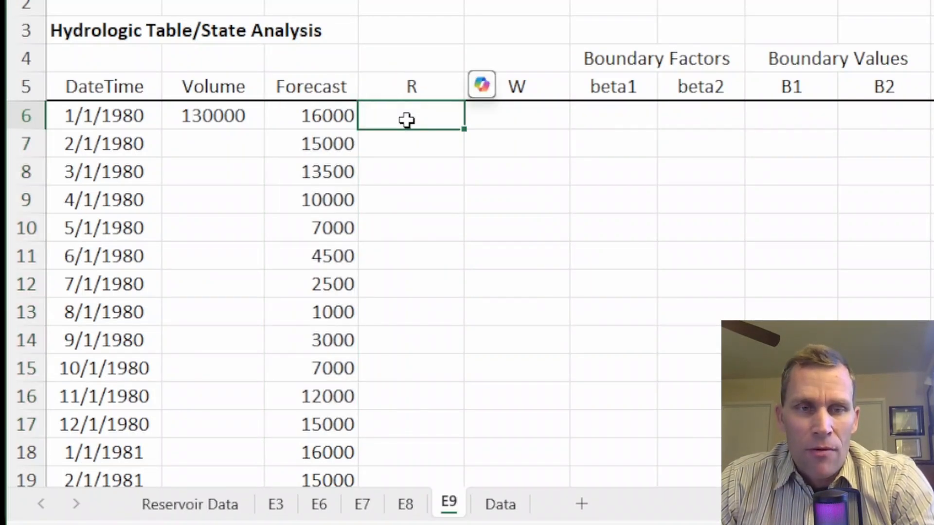
click(206, 115)
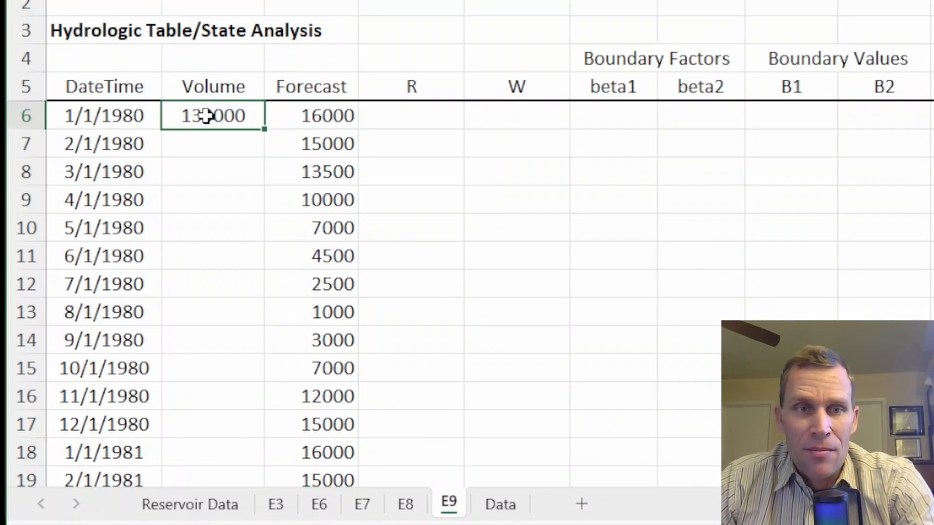
Step: Compute R in the first row as the sum of the Volume and Forecast cells
click(313, 118)
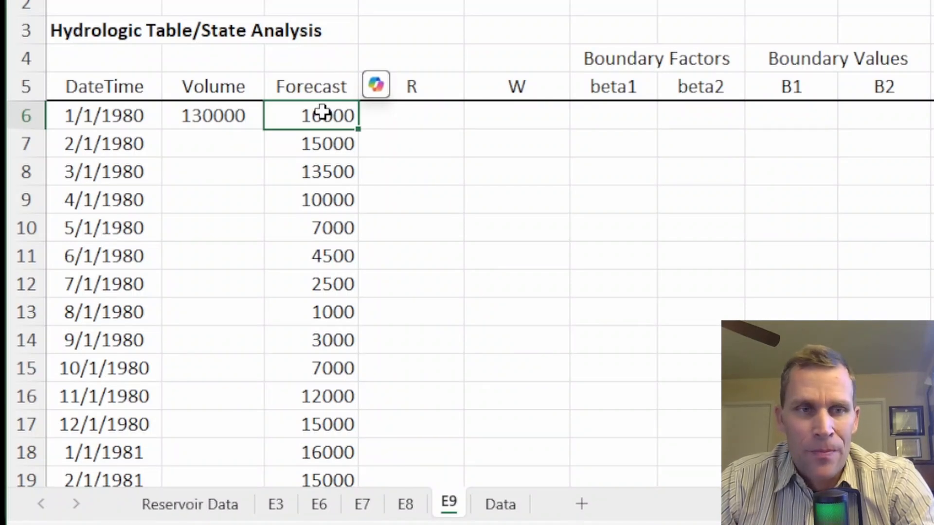
drag(229, 111, 302, 115)
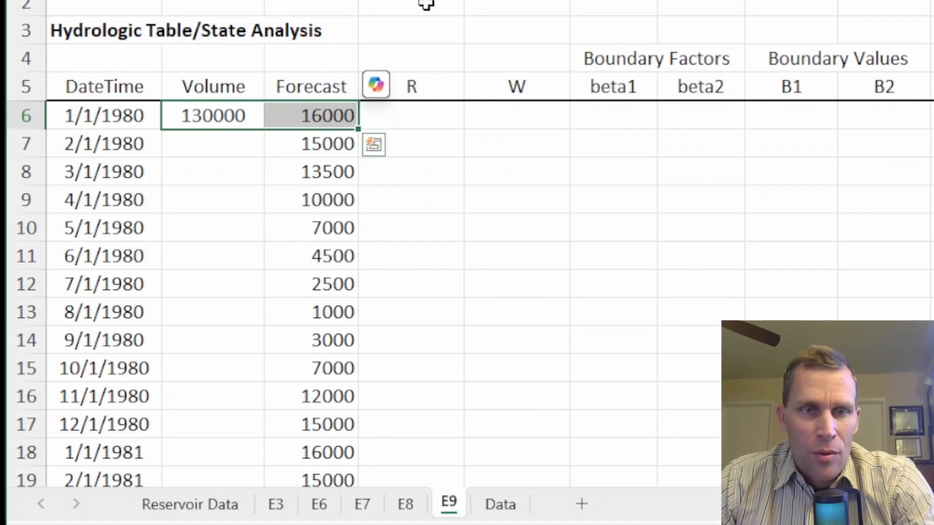
click(417, 120)
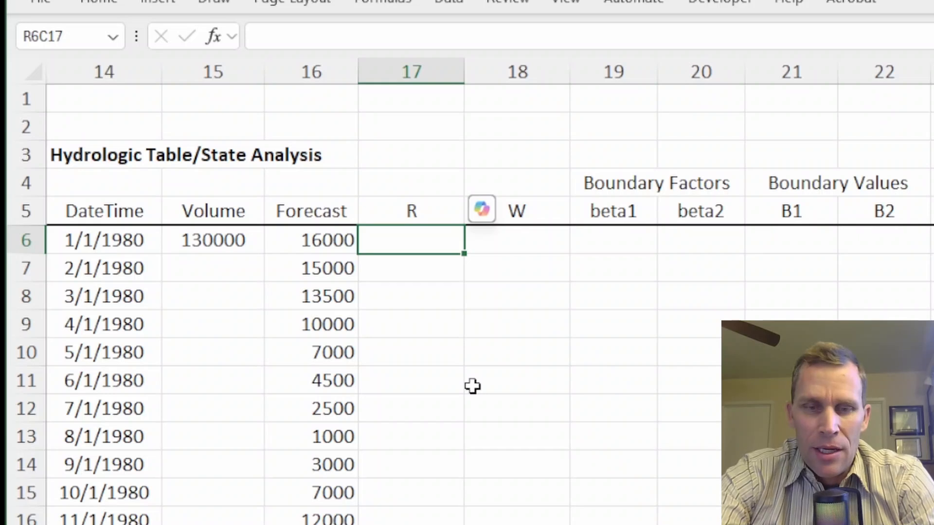
text(=)
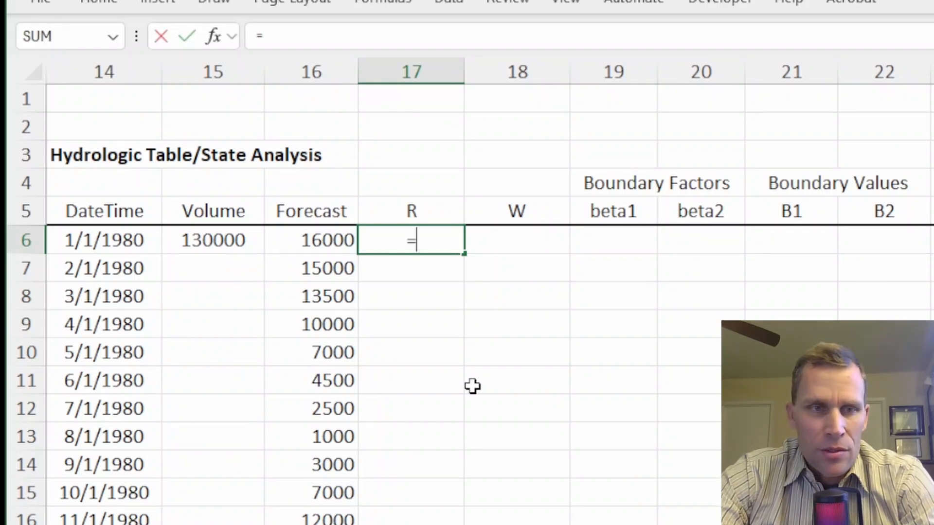
key(Left)
key(Left)
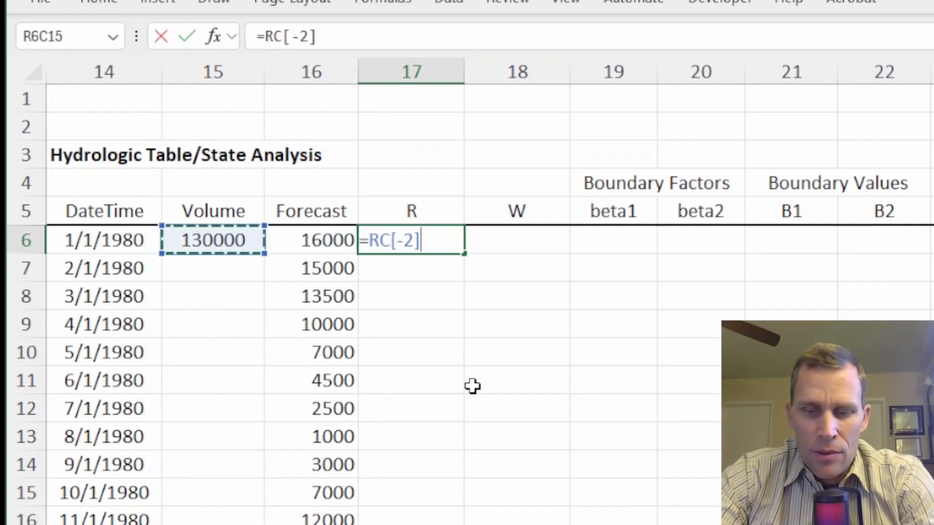
text(+)
key(Left)
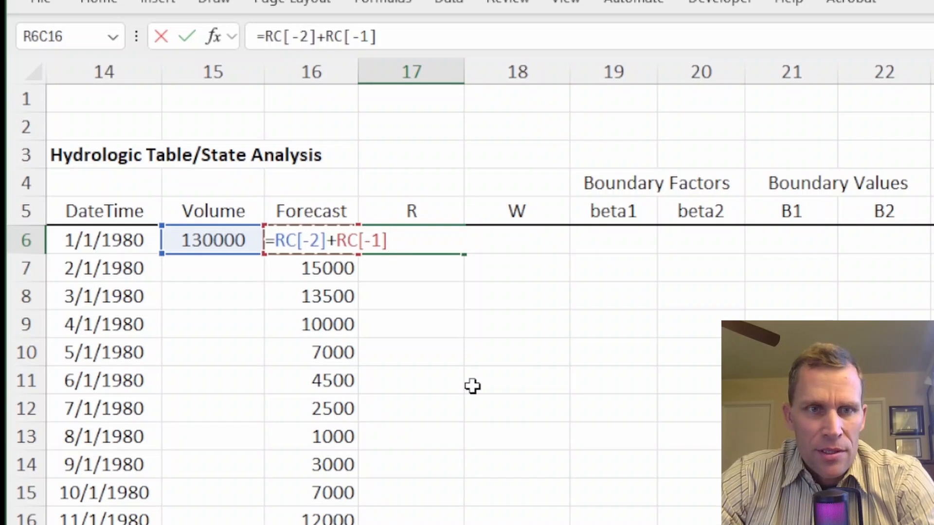
key(Return)
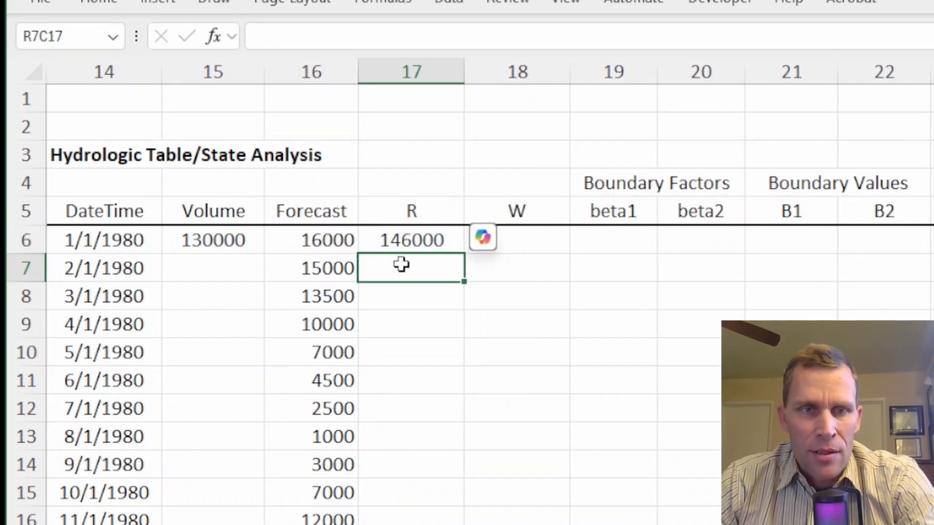
click(418, 244)
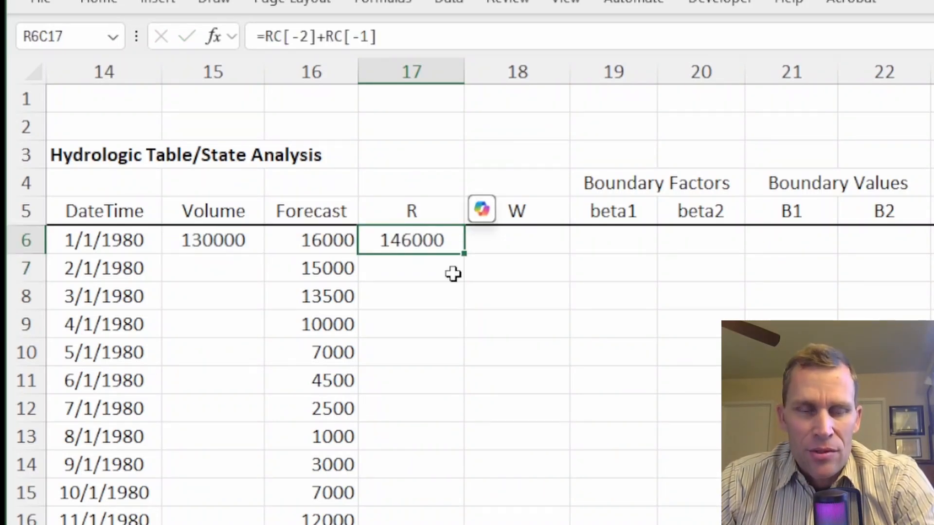
Step: Enter 200000 as W in the first row
click(509, 244)
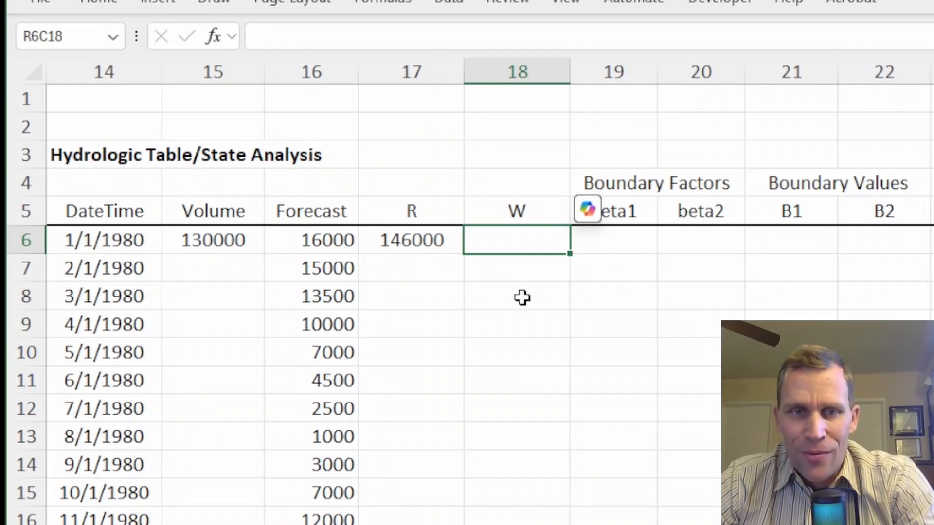
text(200000)
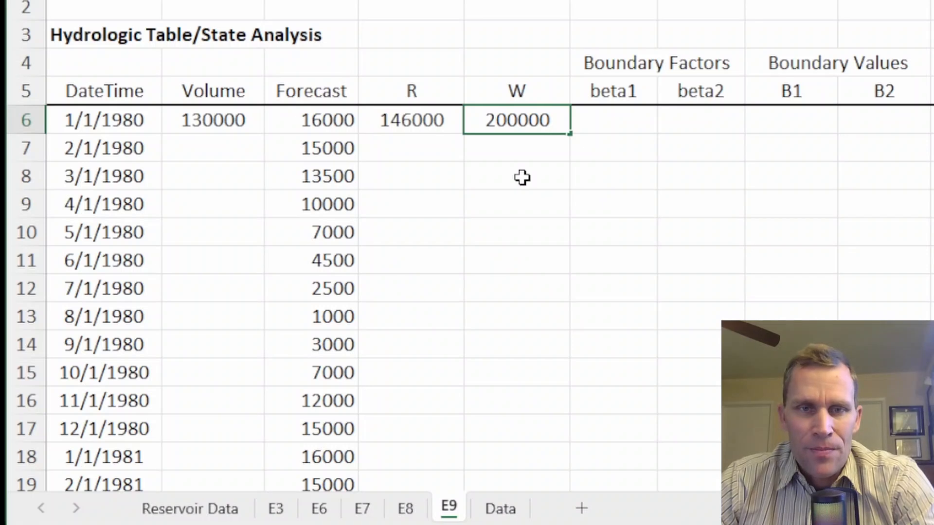
key(Tab)
drag(603, 120, 682, 121)
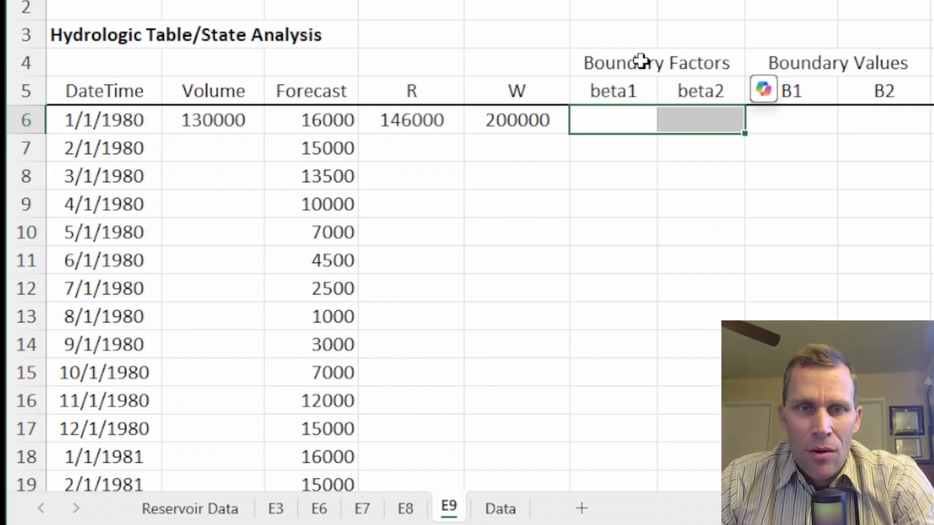
click(641, 60)
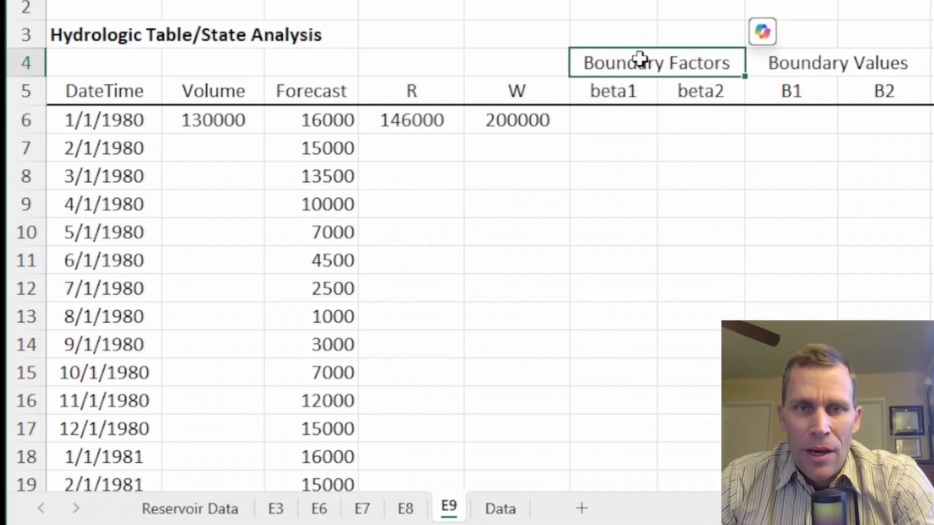
click(626, 123)
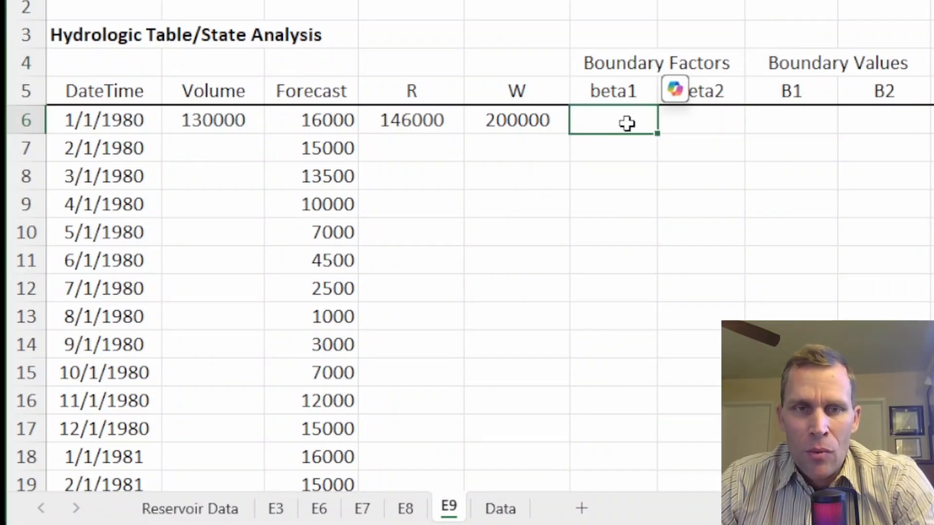
click(521, 121)
click(791, 123)
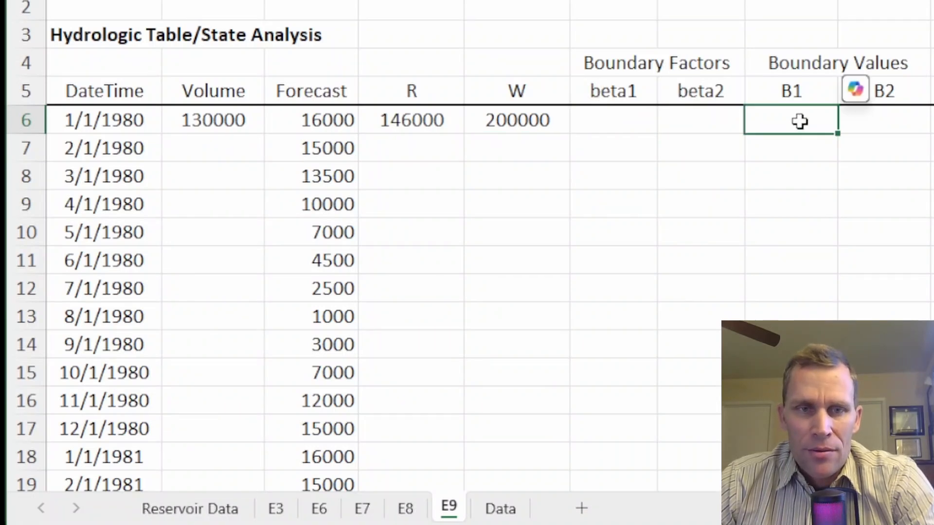
Step: Enter boundary factors beta1 = 0.6 and beta2 = 0.8 in the first row
click(632, 129)
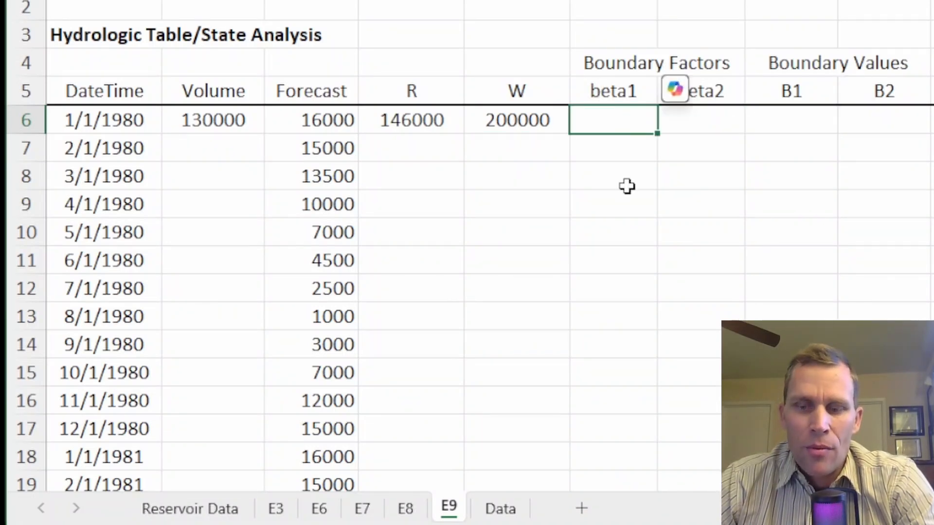
text(0.6)
key(Tab)
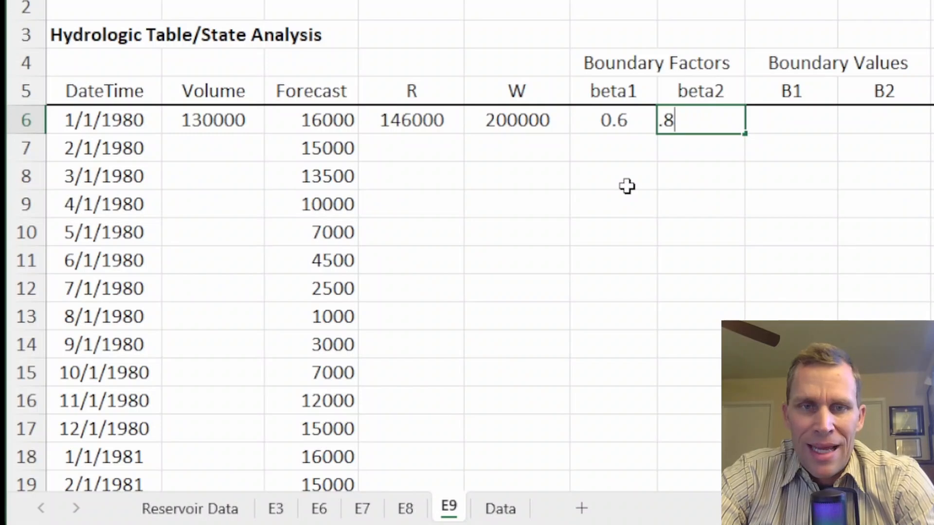
key(Tab)
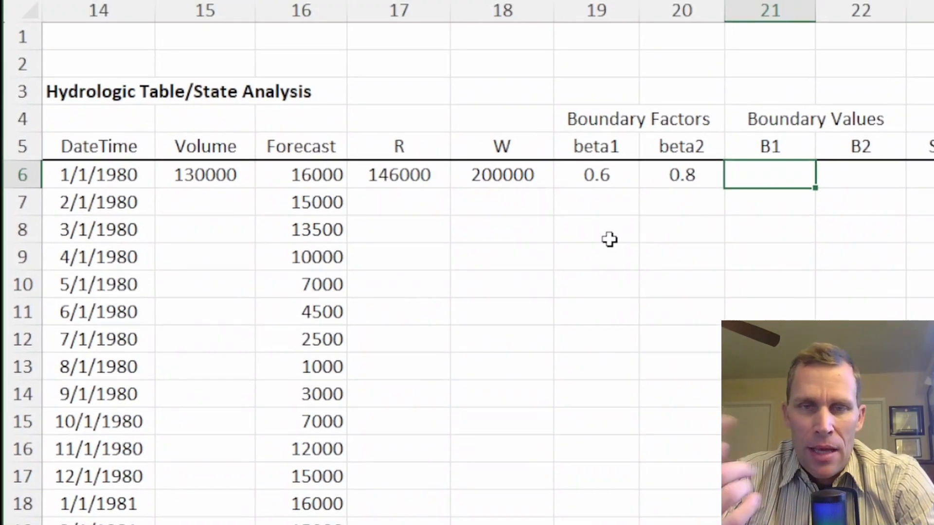
Step: Compute B1 as beta1 multiplied by W
text(=)
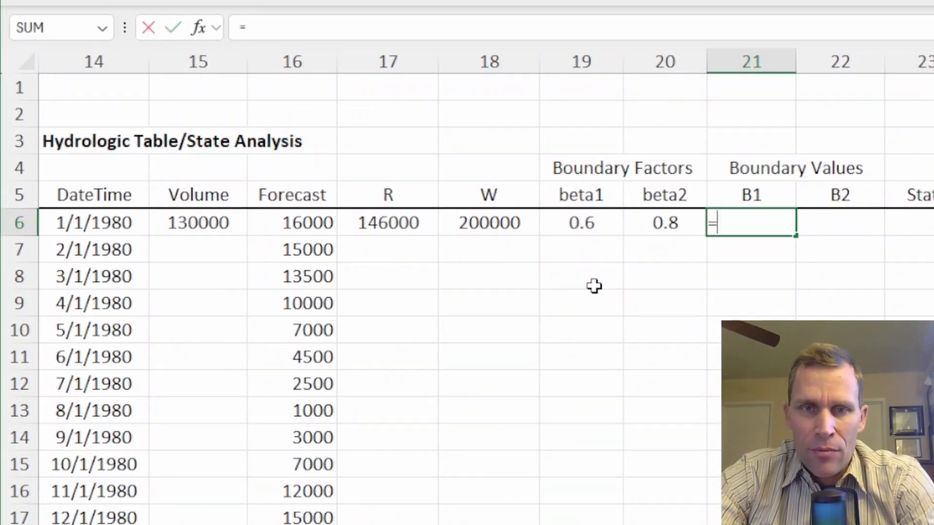
key(Left)
key(Left)
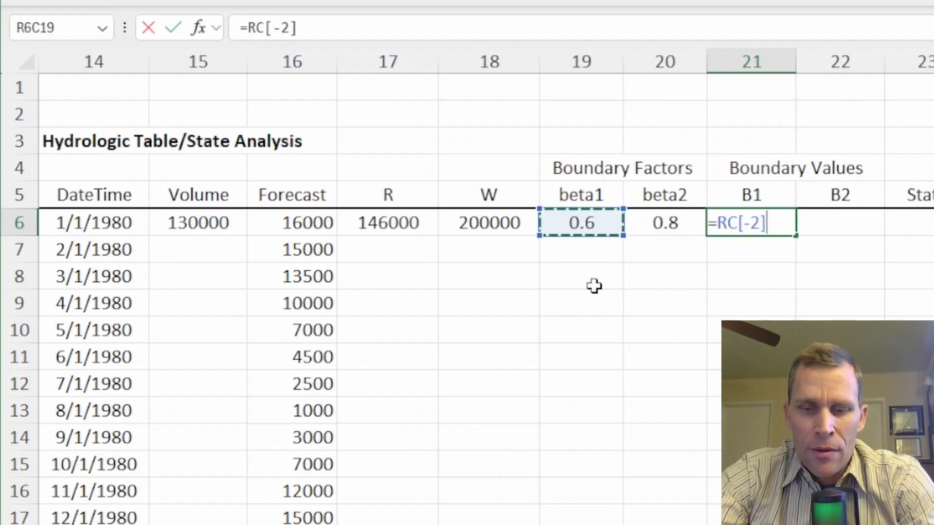
text(*)
key(Left)
key(Left)
key(Left)
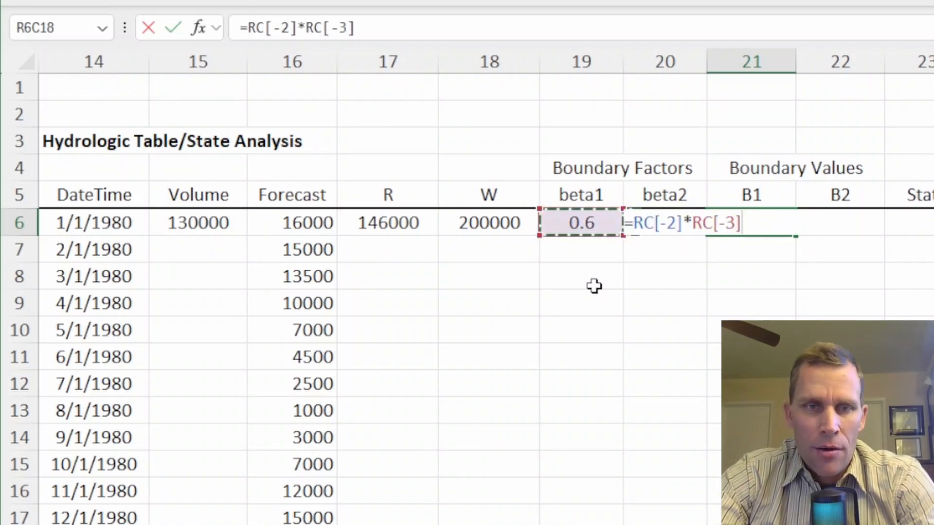
key(Return)
key(Right)
key(Right)
key(Up)
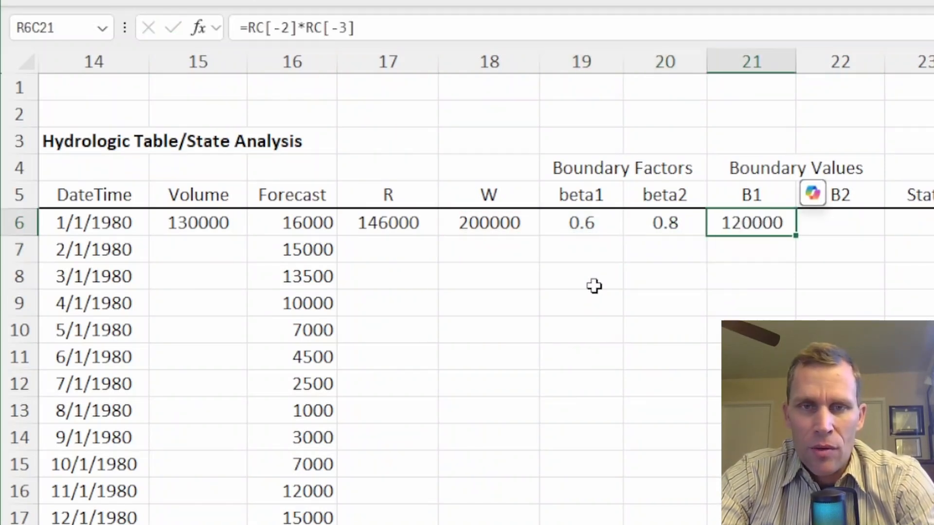
key(Right)
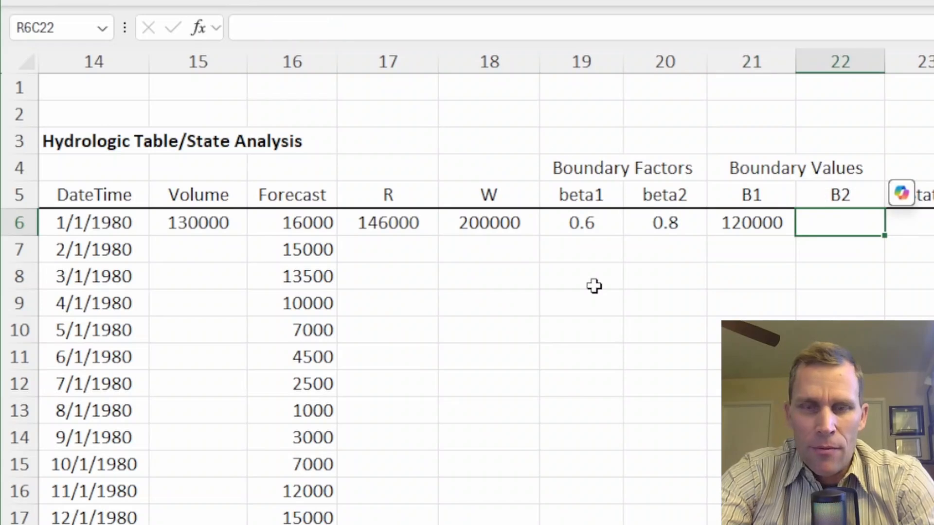
Step: Compute B2 as beta2 multiplied by W
text(=)
key(Left)
key(Left)
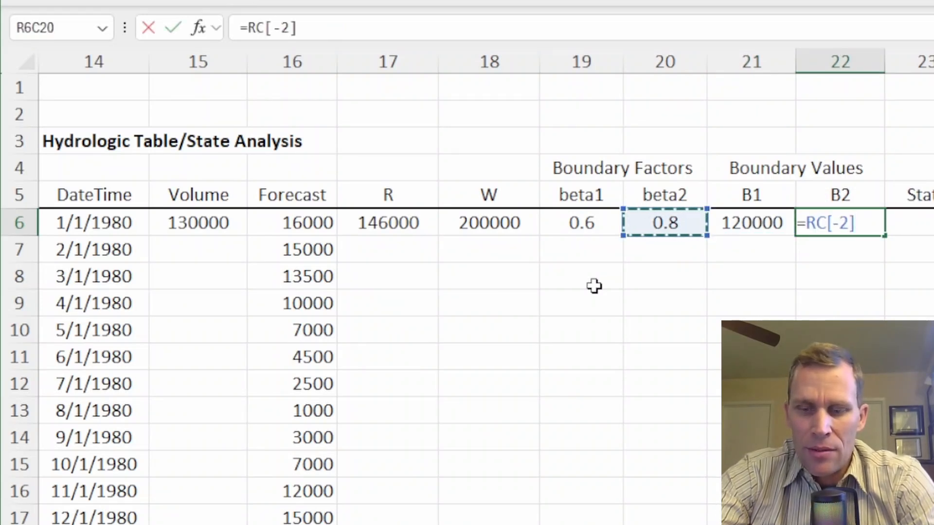
text(*)
key(Left)
key(Left)
key(Left)
key(Left)
key(Left)
key(Return)
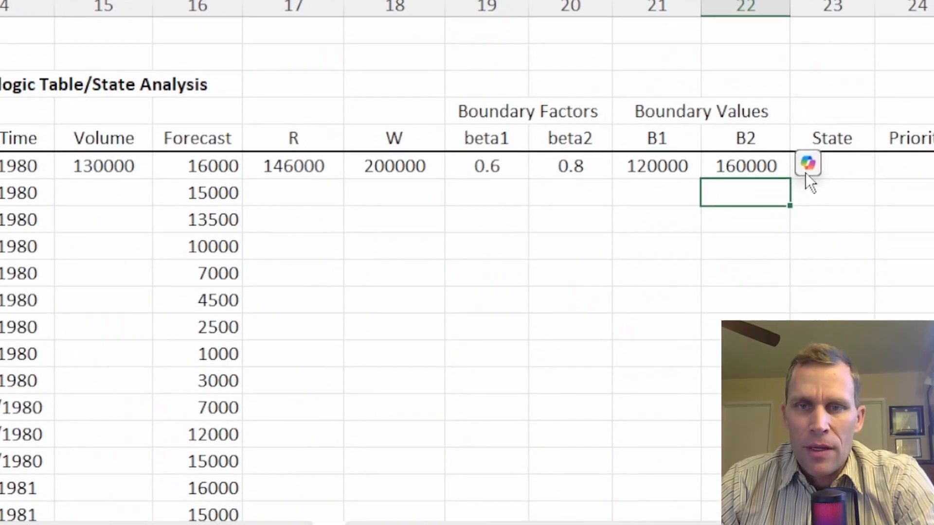
Step: Review the R, W and boundary value equations and state ranges in the user's manual
click(778, 137)
drag(263, 137, 739, 139)
key(alt+Tab)
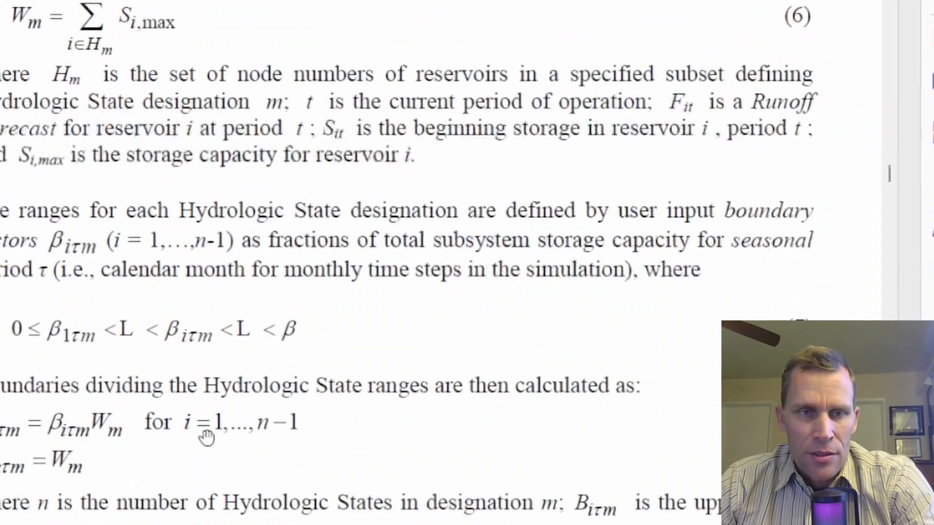
scroll(194, 191, up, 2)
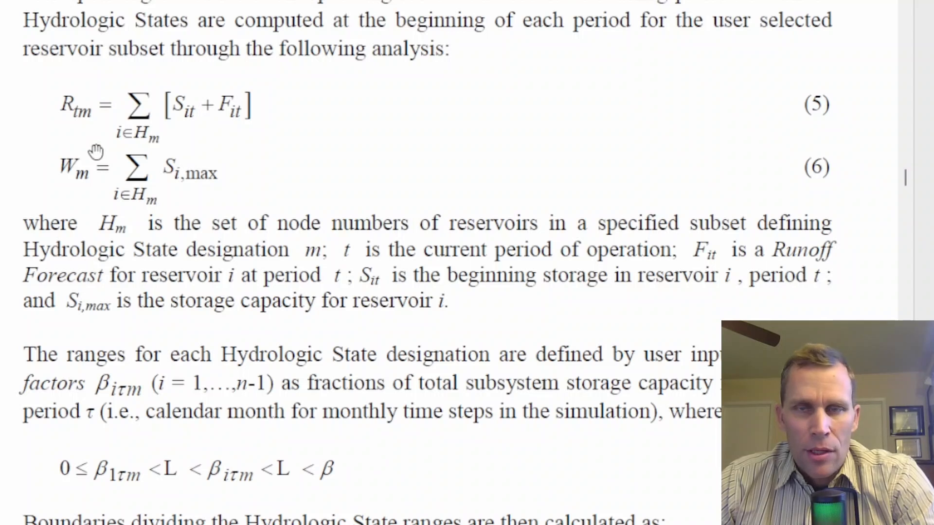
scroll(188, 219, down, 8)
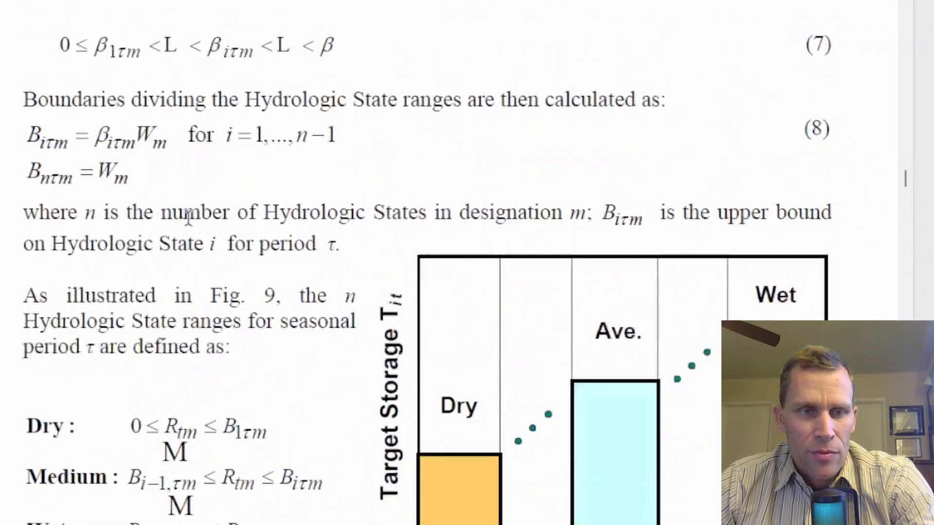
scroll(187, 214, up, 3)
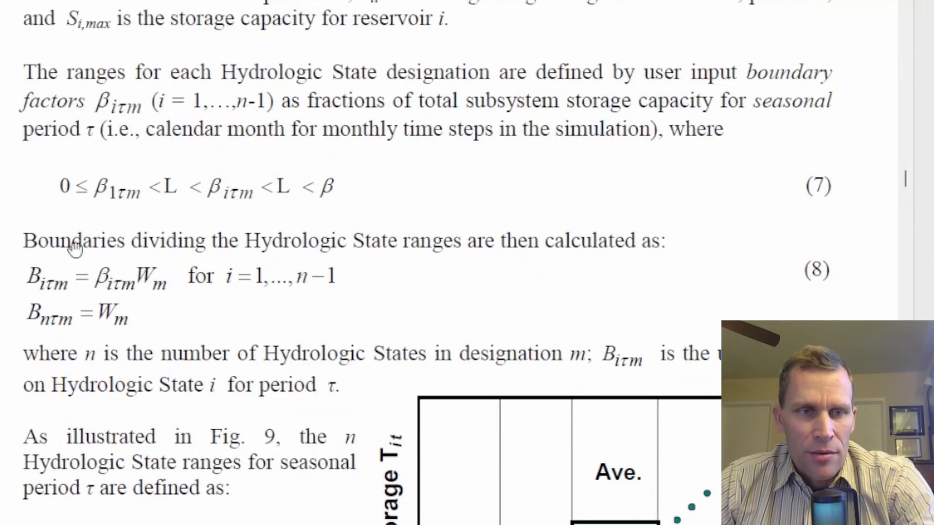
scroll(263, 241, down, 7)
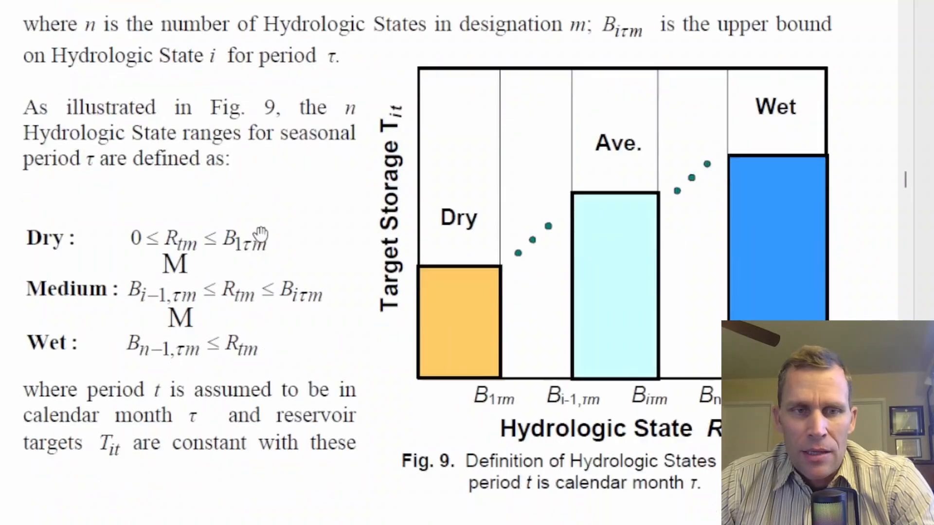
scroll(261, 234, up, 1)
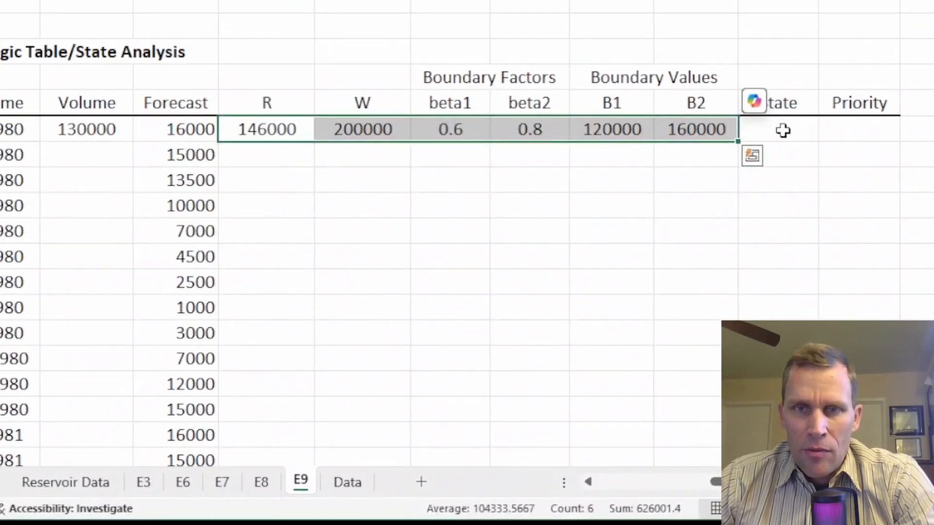
Step: Paste into the State cell an IF formula returning Dry, Wet or Normal by comparing R with B1 and B2
click(771, 127)
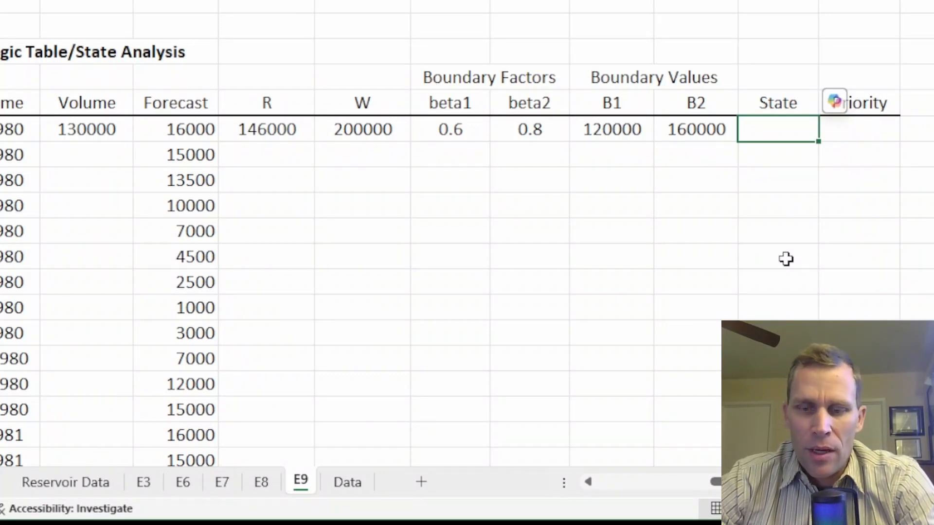
text(=IF(RC[-6]<RC[-2],"Dry",IF(RC[-6]>RC[-1],"Wet","Normal")))
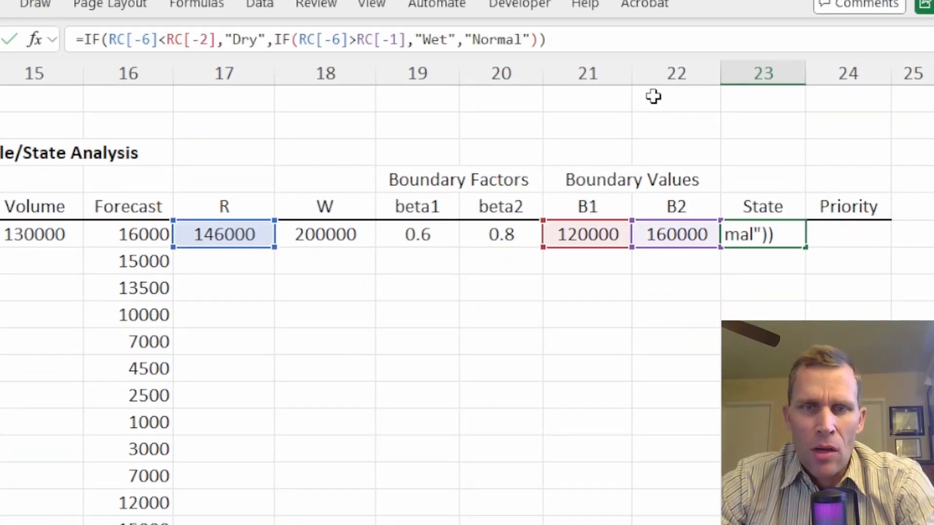
key(Return)
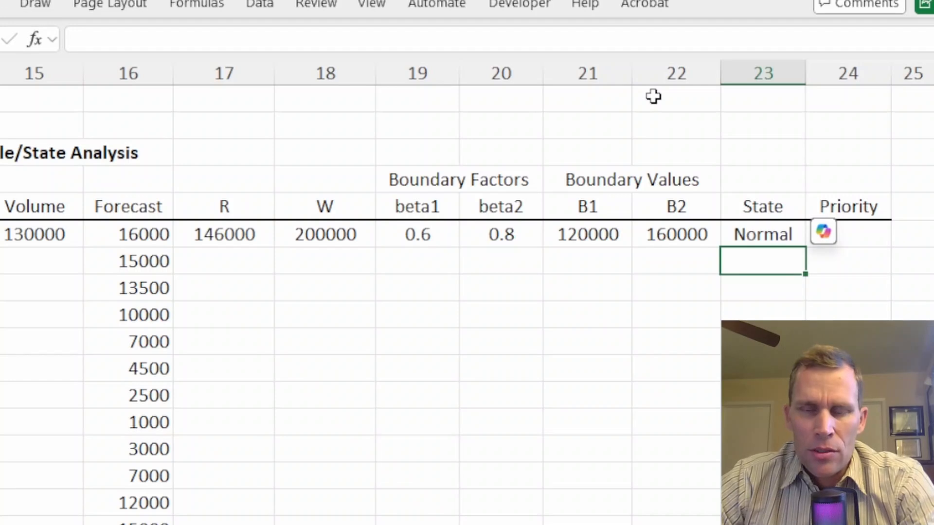
click(796, 234)
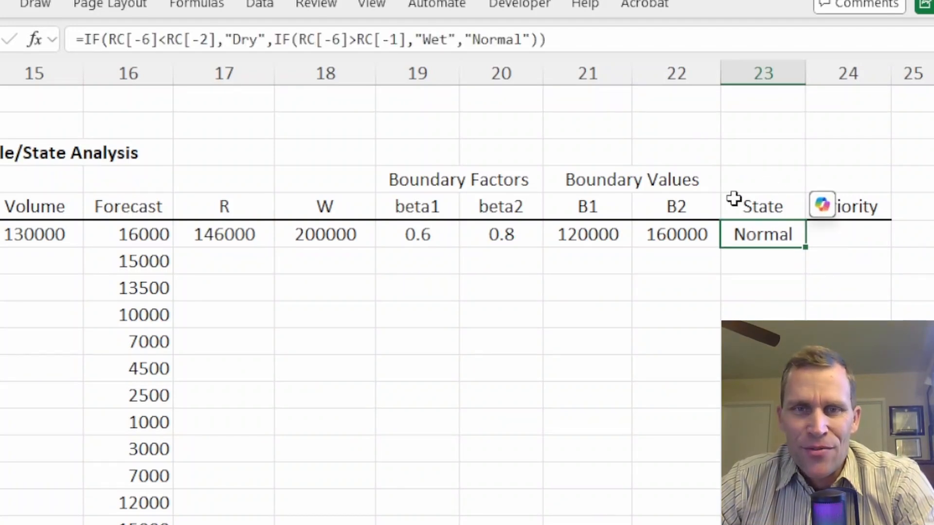
click(604, 43)
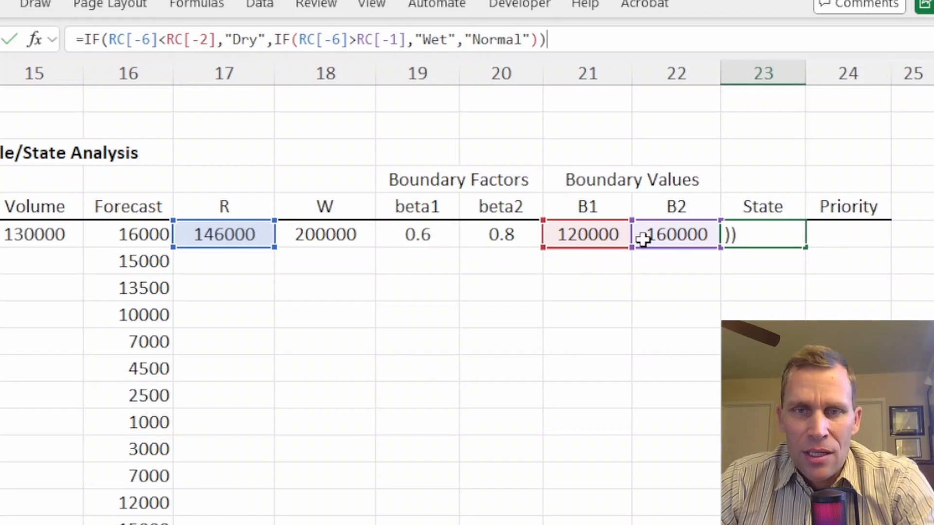
Step: Check the State result and review the Reservoir Priority Table listing Dry, Normal and Wet priorities
key(Tab)
click(732, 233)
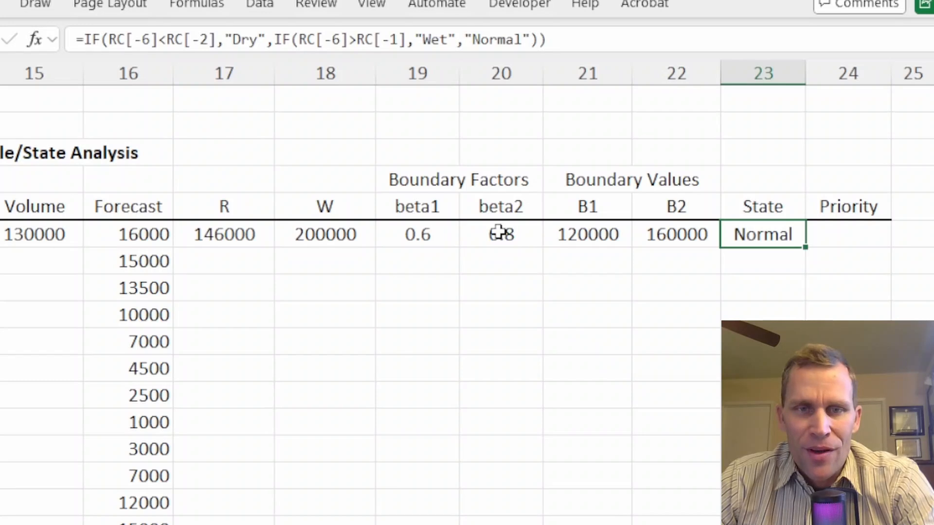
click(824, 244)
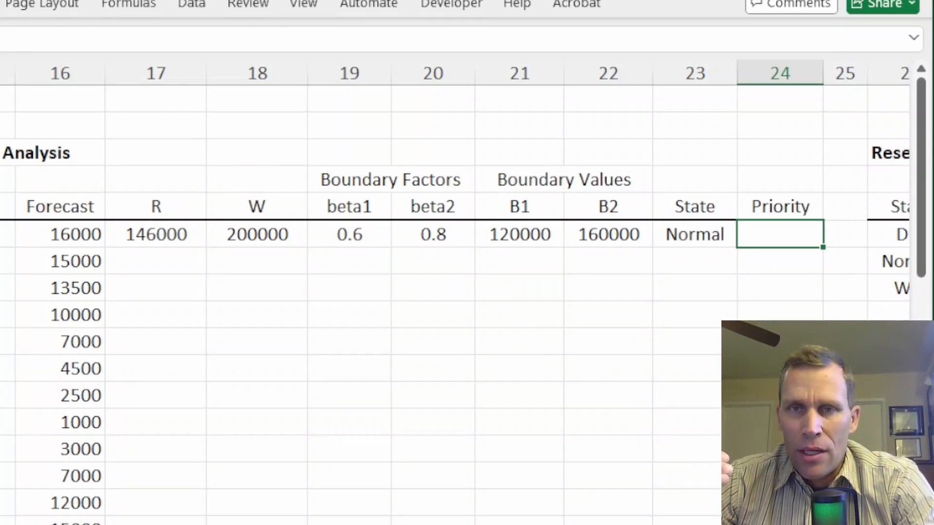
key(Left)
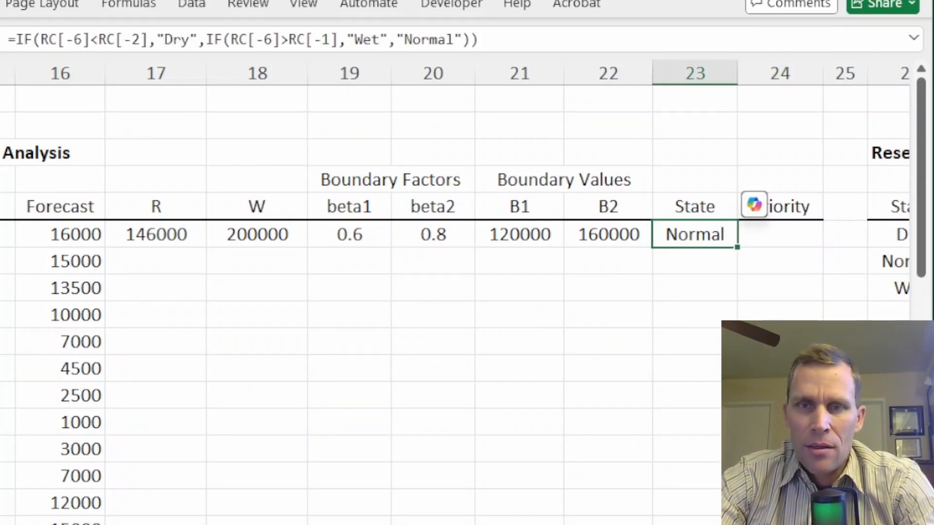
key(Right)
key(Right)
key(Right)
key(Right)
key(Right)
key(Left)
key(Left)
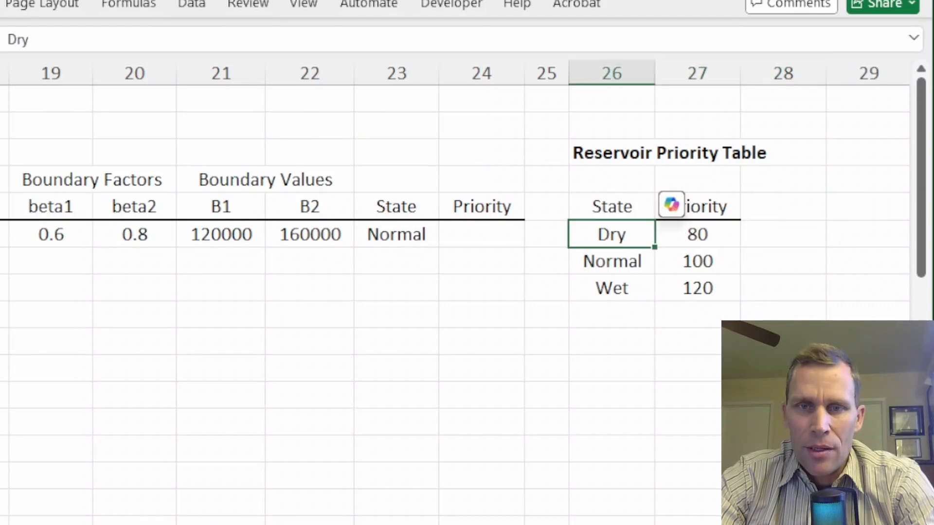
key(Left)
Step: Enter in the Priority cell a VLOOKUP of the State in the Reservoir Priority Table, returning column 2 with exact match
click(492, 236)
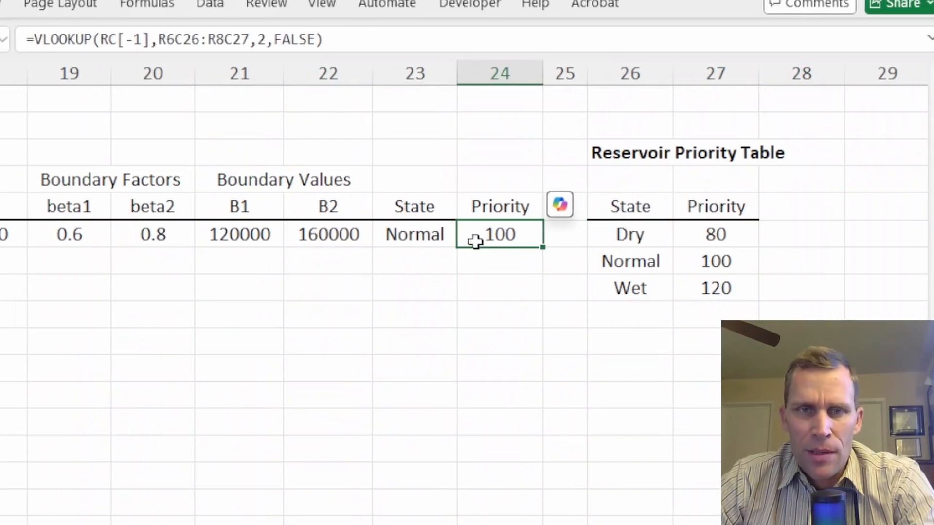
click(364, 37)
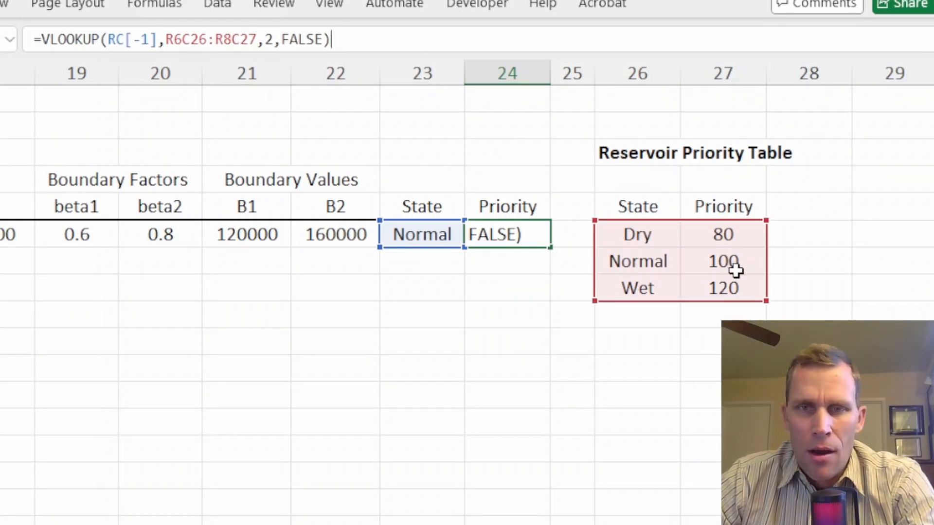
key(ctrl+Return)
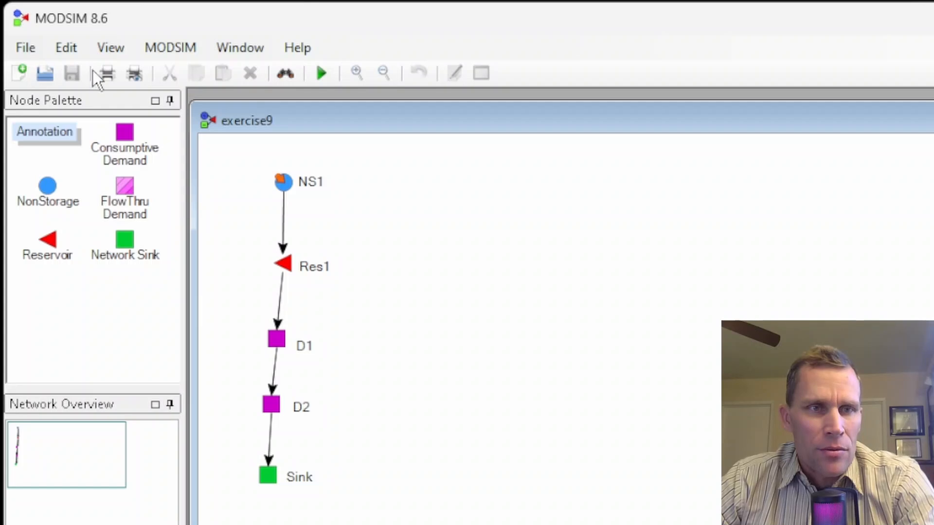
Step: Run the MODSIM simulation for exercise9
click(173, 51)
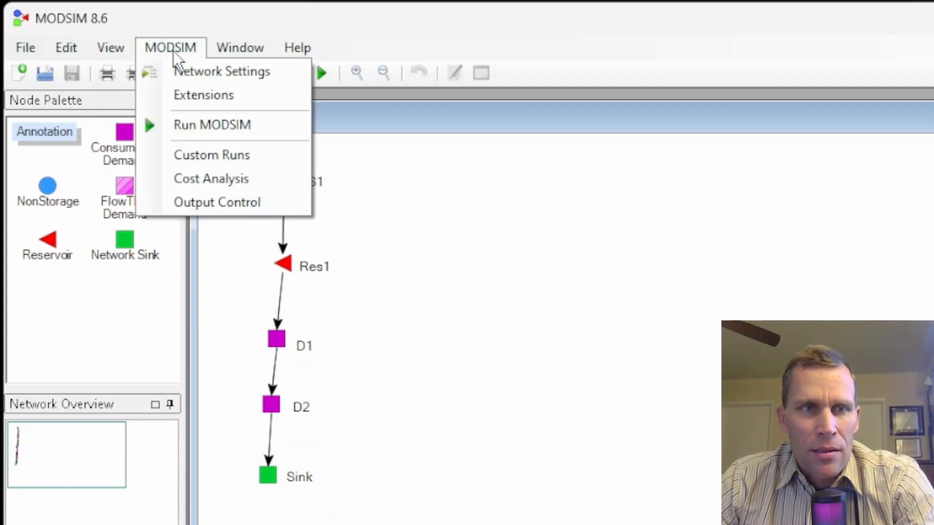
click(194, 127)
key(Return)
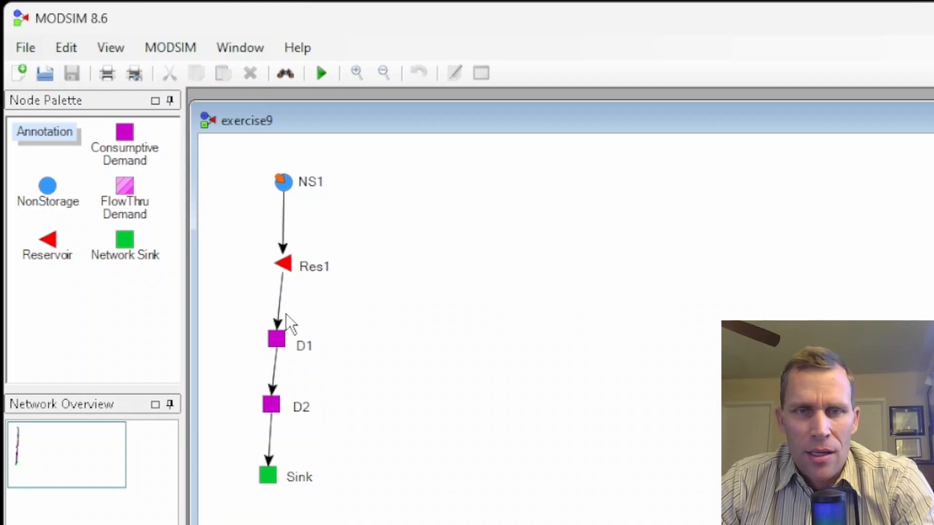
Step: Graph Res1's results, switching the left axis between Flow and Volume, and close the output display
scroll(301, 281, up, 1)
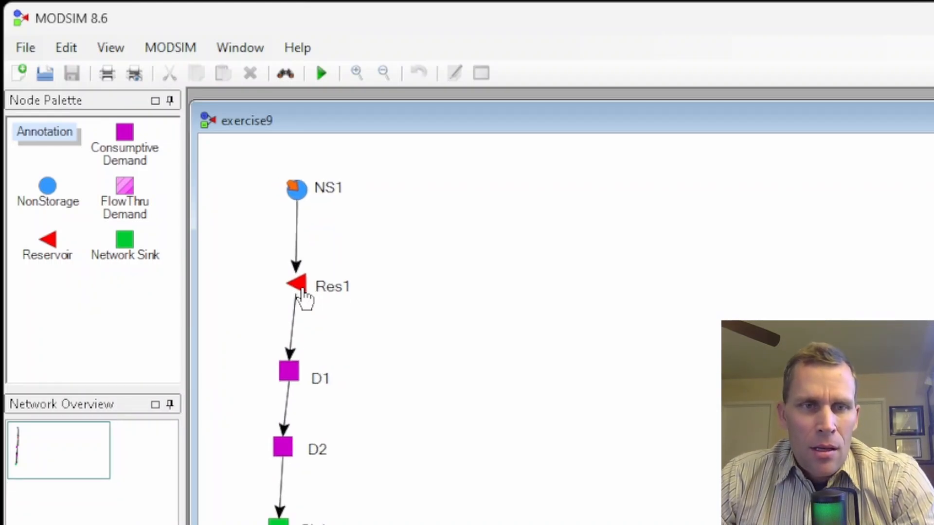
right_click(303, 288)
click(352, 489)
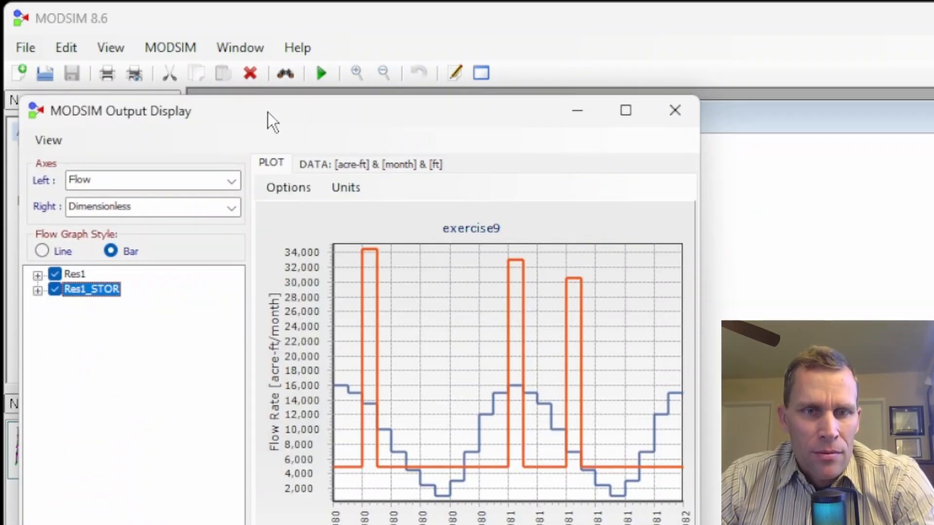
drag(267, 112, 605, 89)
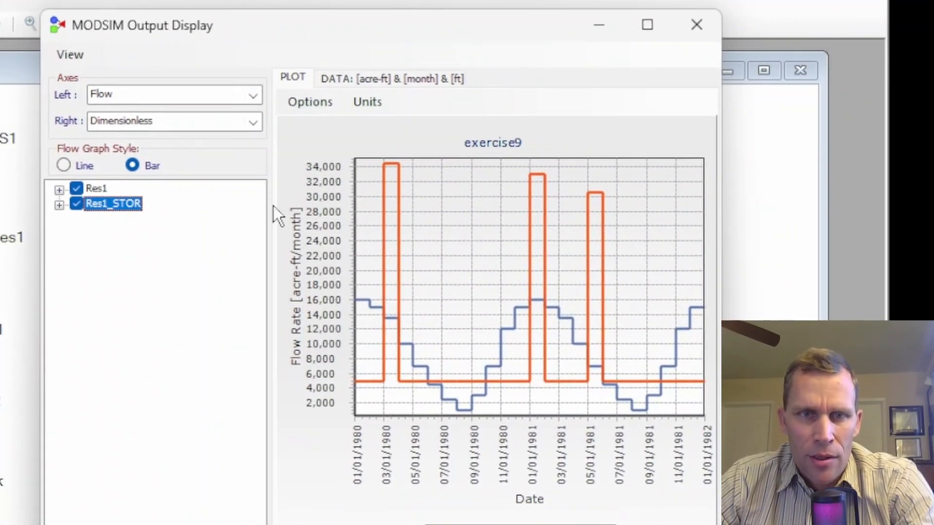
drag(269, 206, 206, 194)
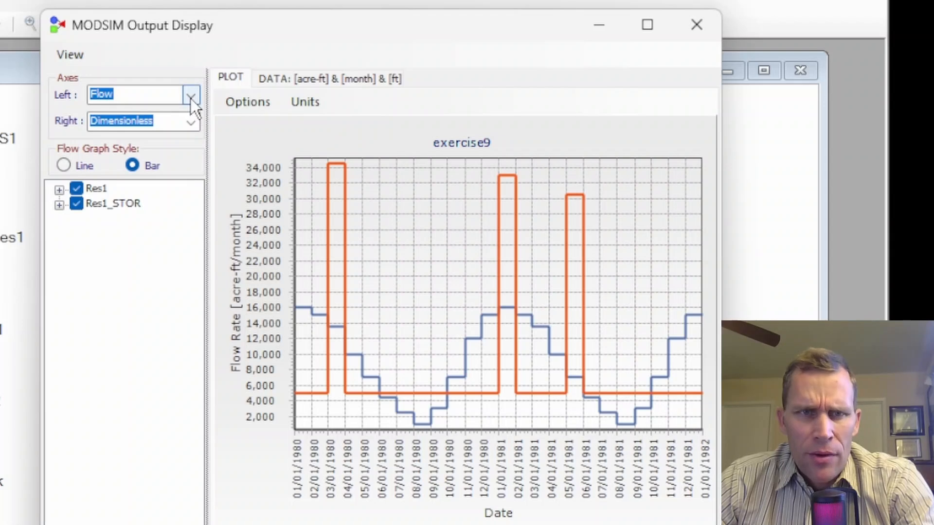
click(191, 98)
click(154, 123)
click(191, 96)
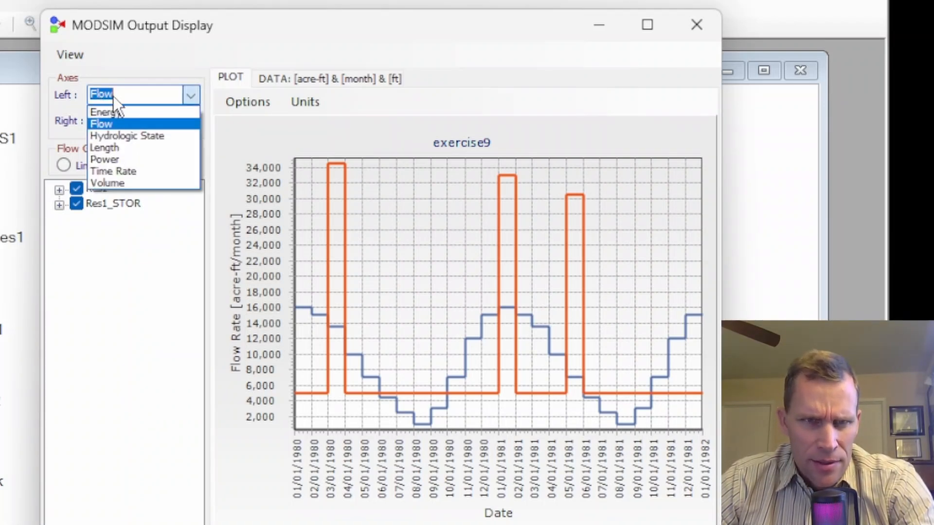
click(113, 183)
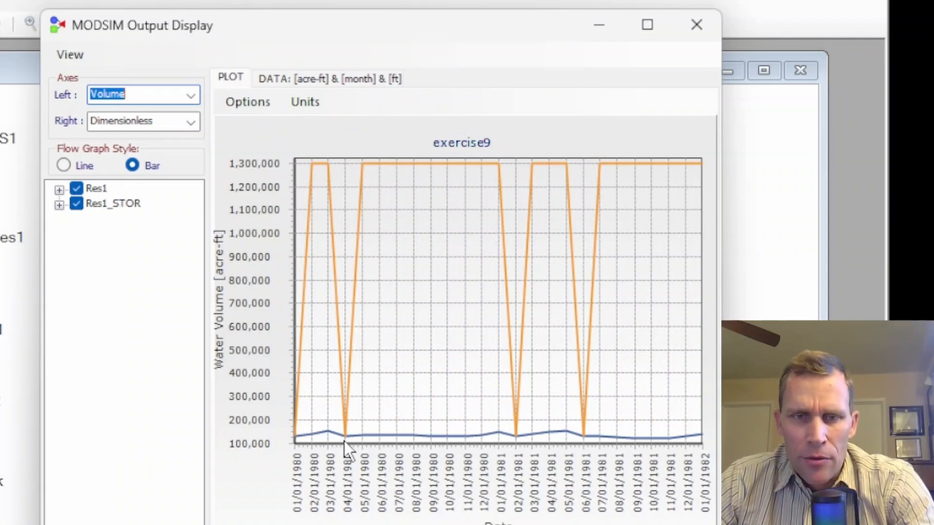
click(191, 95)
click(140, 127)
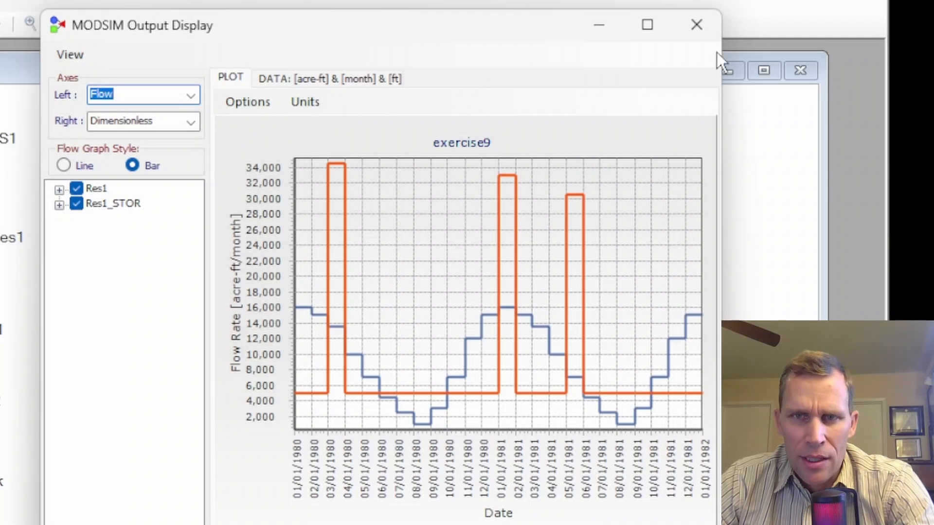
click(696, 24)
Step: Set Res1's target storage to 130000 acre-ft for the Dry, 1 and Wet states and apply it
right_click(118, 235)
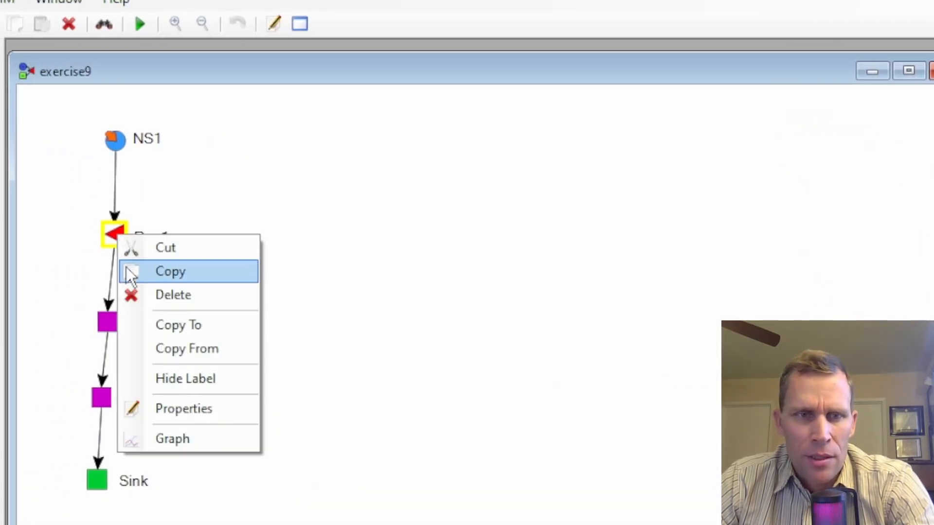
click(167, 408)
drag(110, 75, 477, 29)
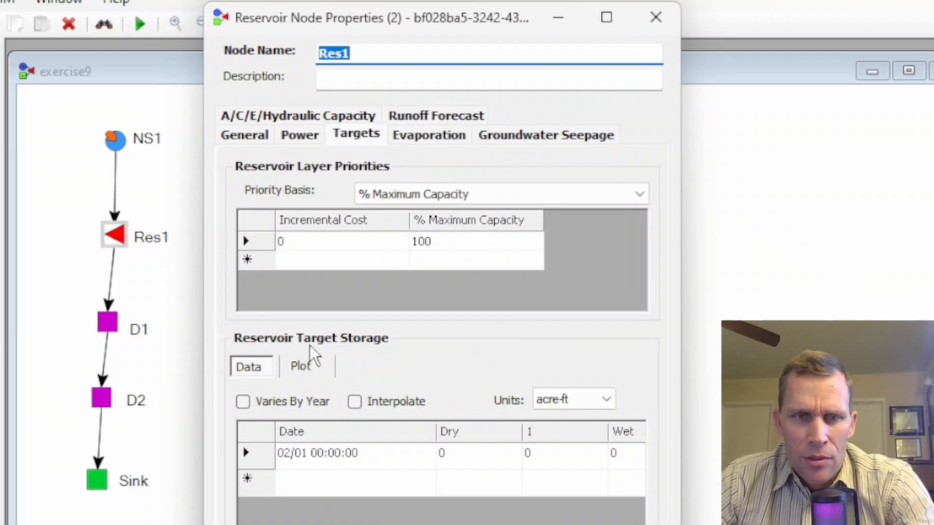
click(453, 457)
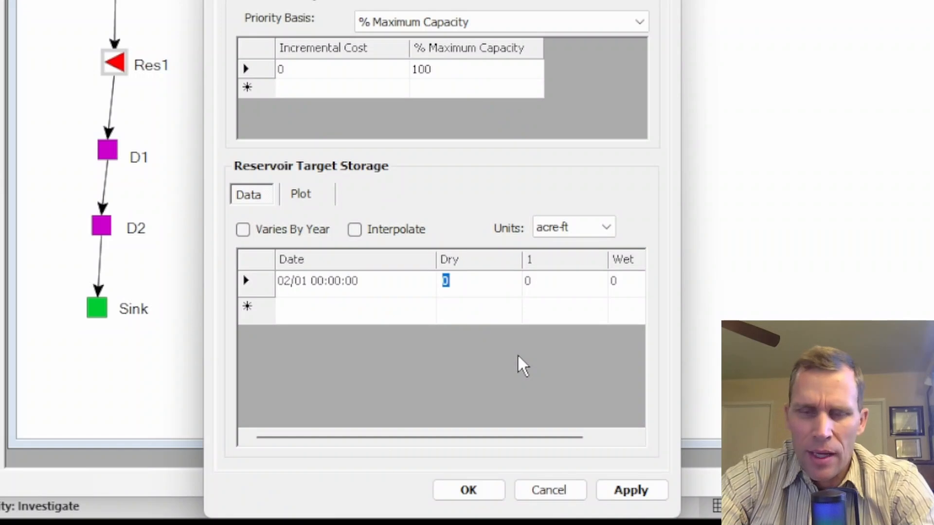
text(130000)
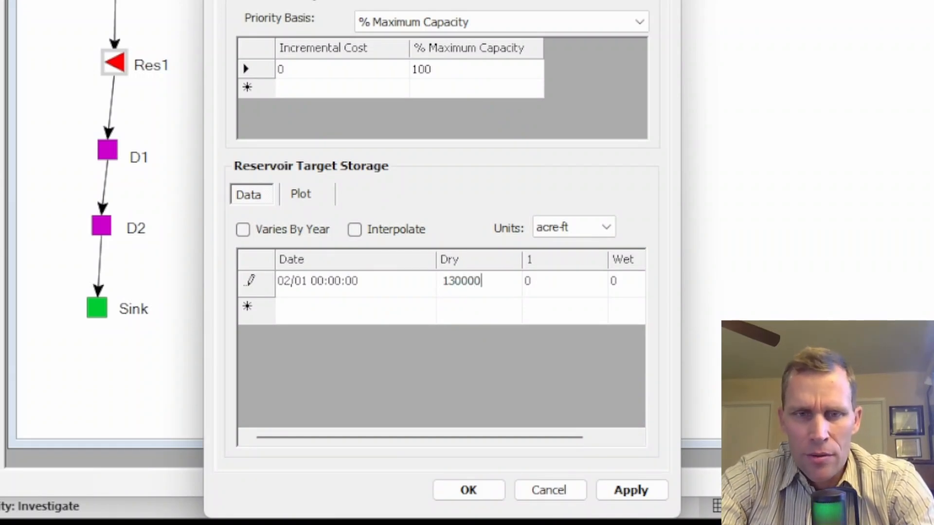
key(Tab)
text(130000)
key(Tab)
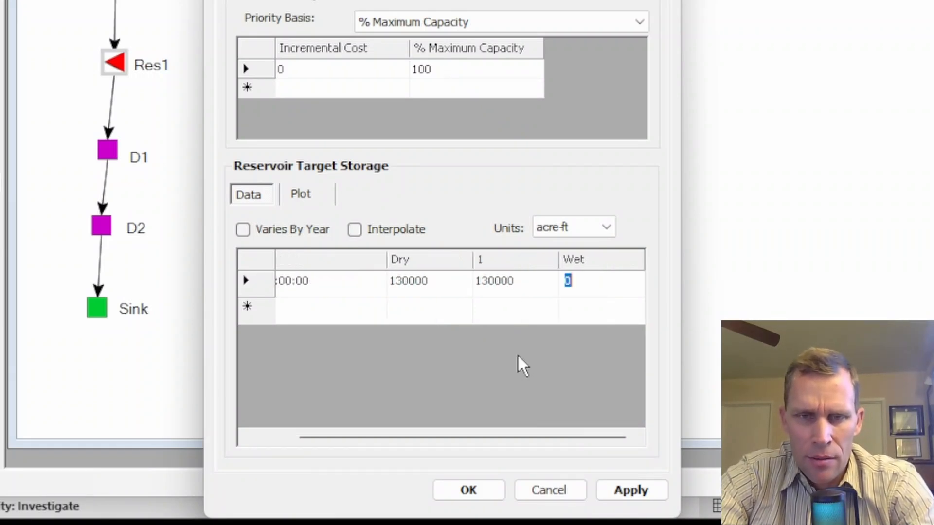
text(130000)
click(634, 492)
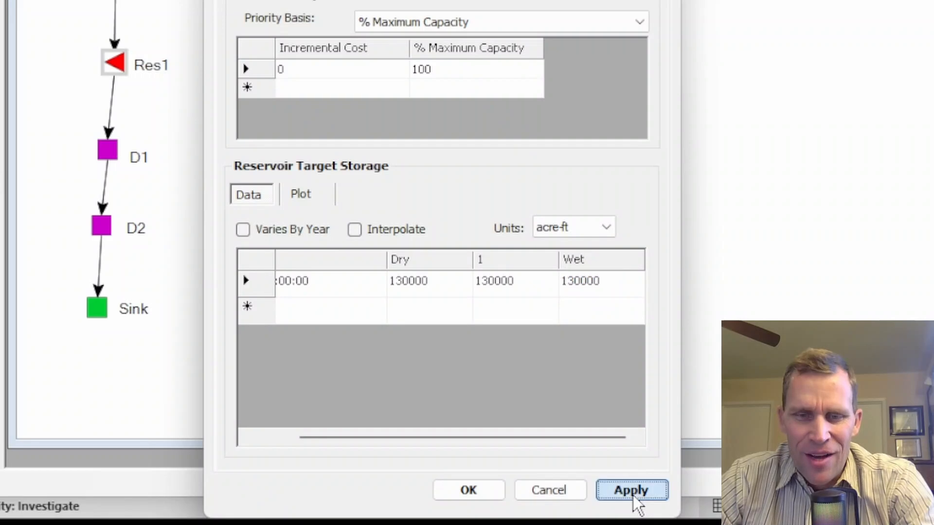
click(469, 496)
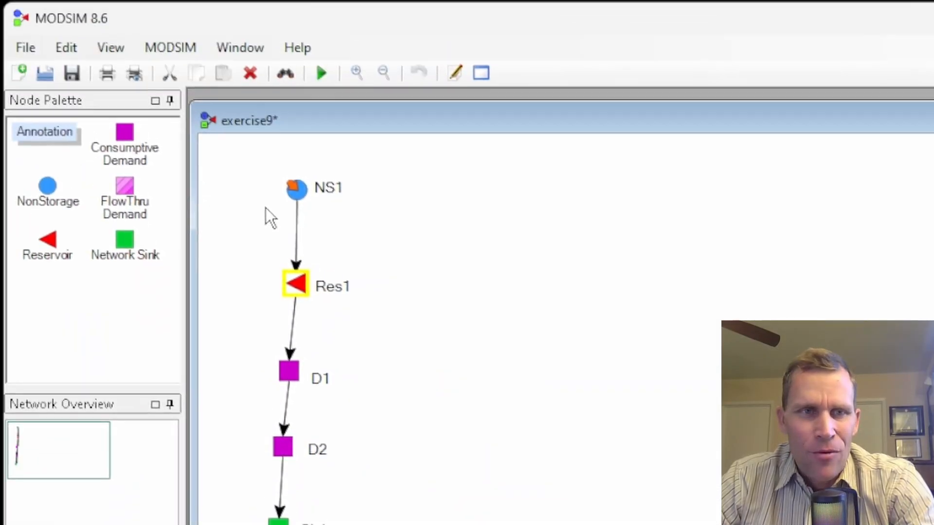
Step: Rerun the simulation, saving the model when asked, and open the output graph for Res1
click(319, 71)
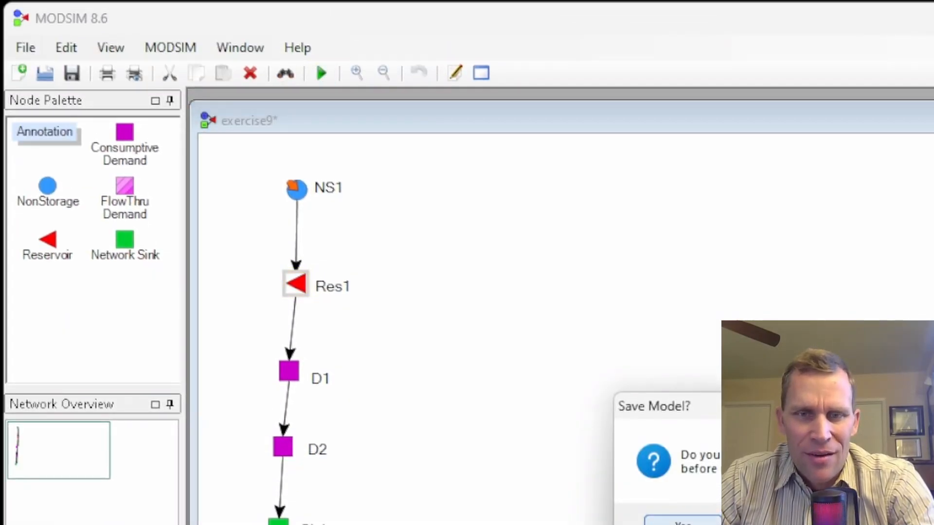
key(Return)
right_click(302, 295)
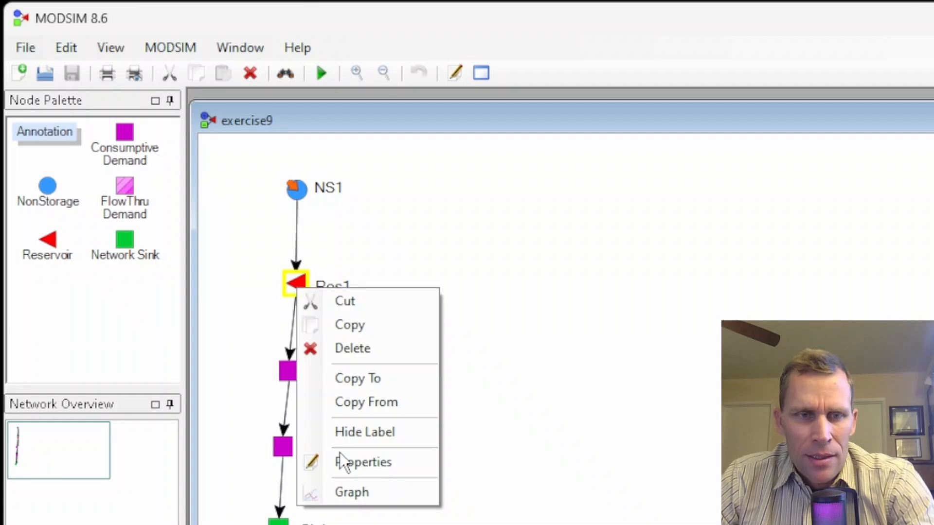
click(346, 489)
Step: Examine Res1's volume plot and its tabulated output data for the reservoir
drag(311, 117, 664, 75)
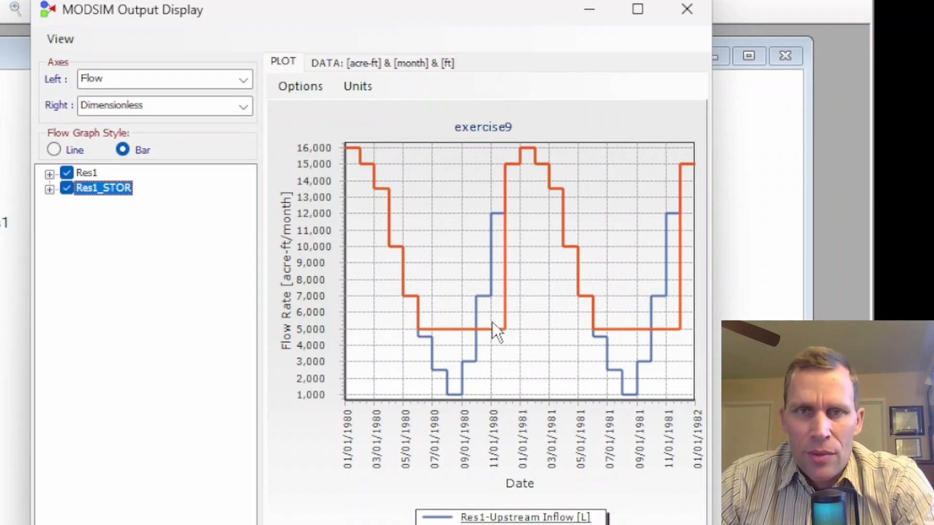
drag(263, 261, 178, 269)
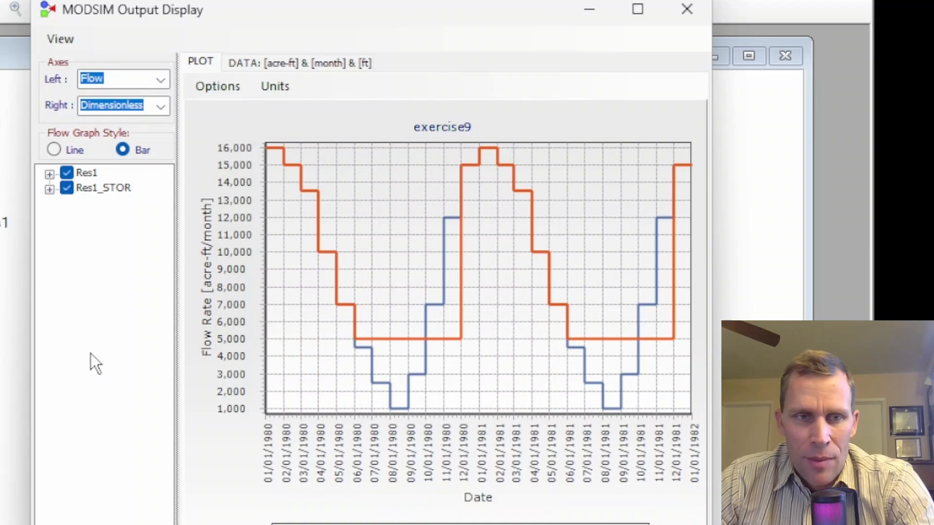
click(160, 80)
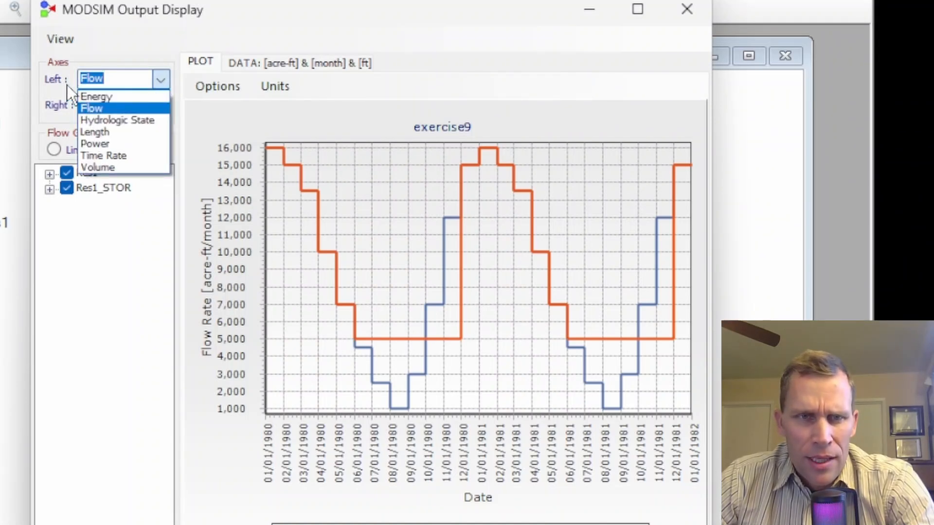
click(111, 168)
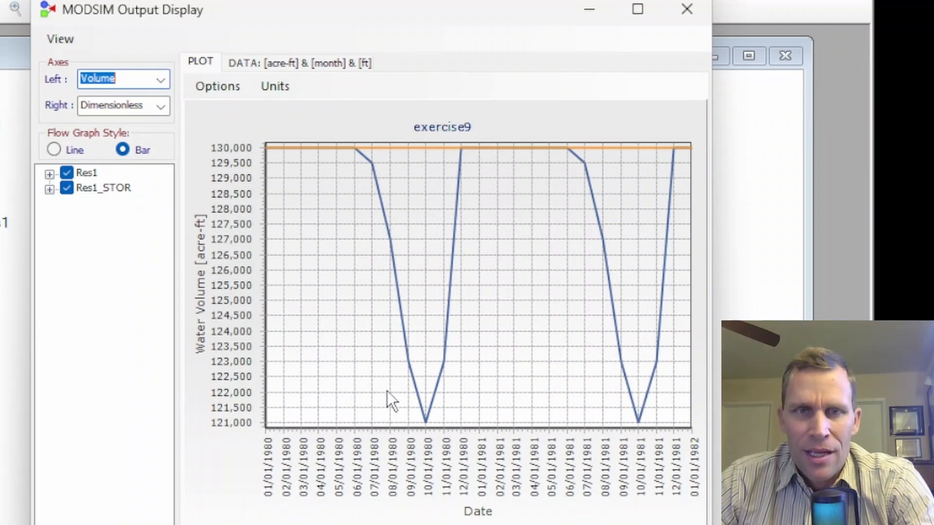
click(247, 65)
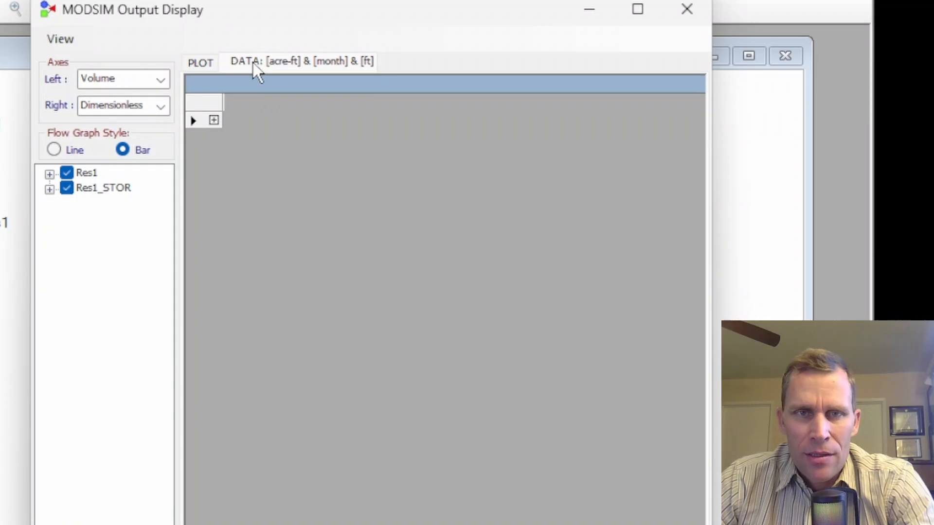
click(201, 62)
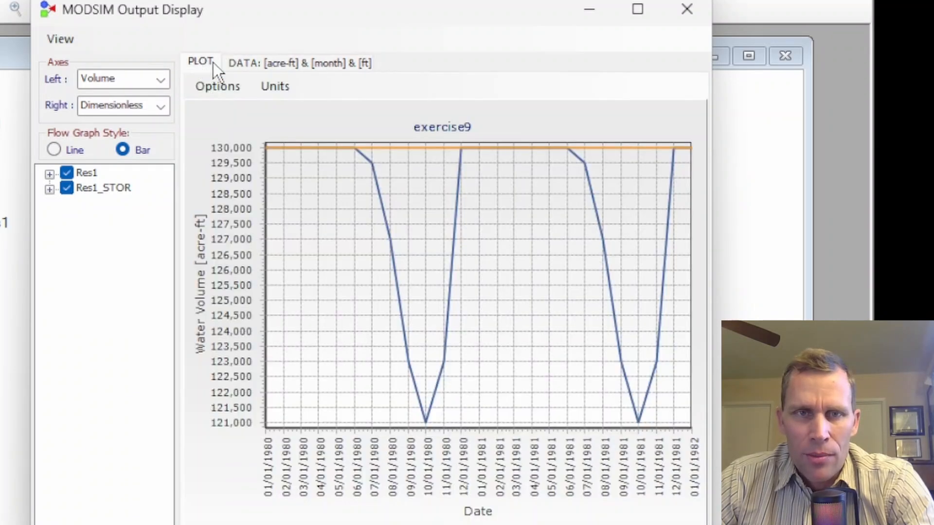
click(253, 65)
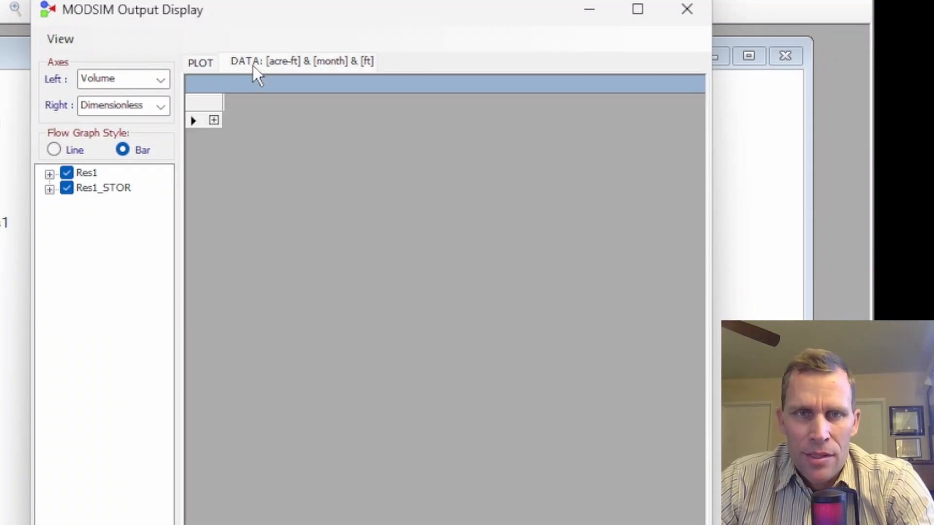
click(214, 120)
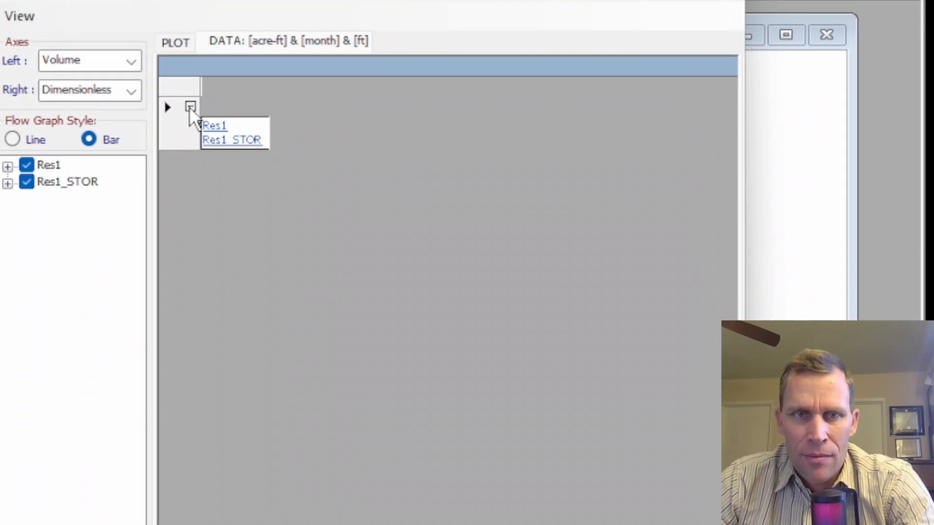
click(197, 118)
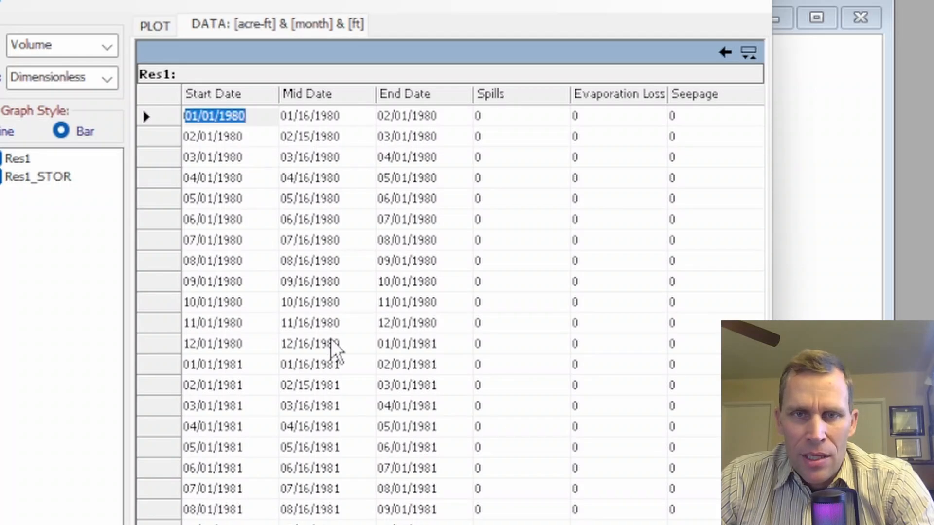
scroll(450, 312, right, 3)
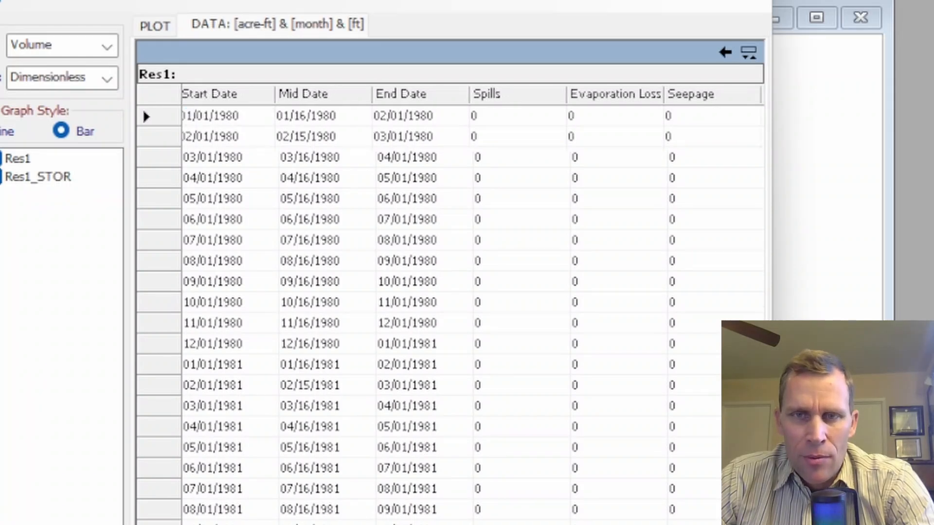
Step: Scroll through Res1's tabulated output columns out to the Hydrologic State column
scroll(450, 311, right, 4)
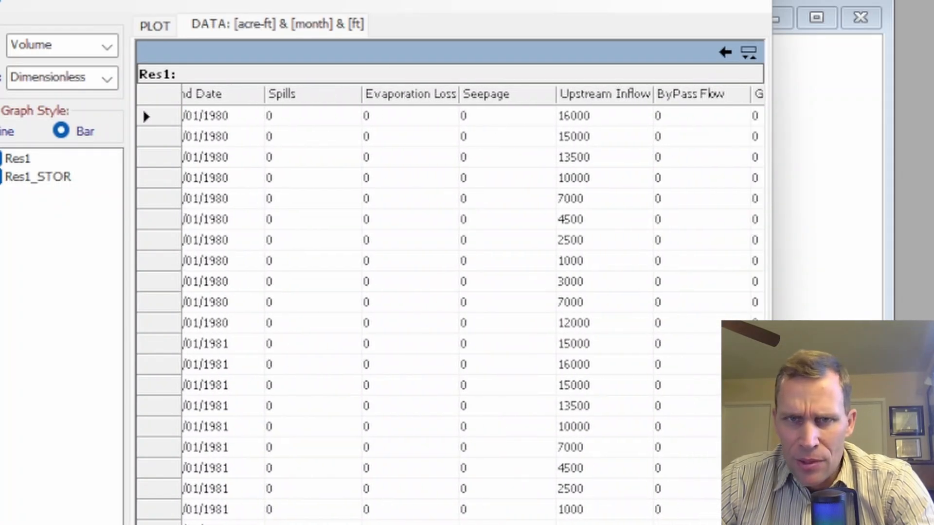
scroll(449, 311, right, 4)
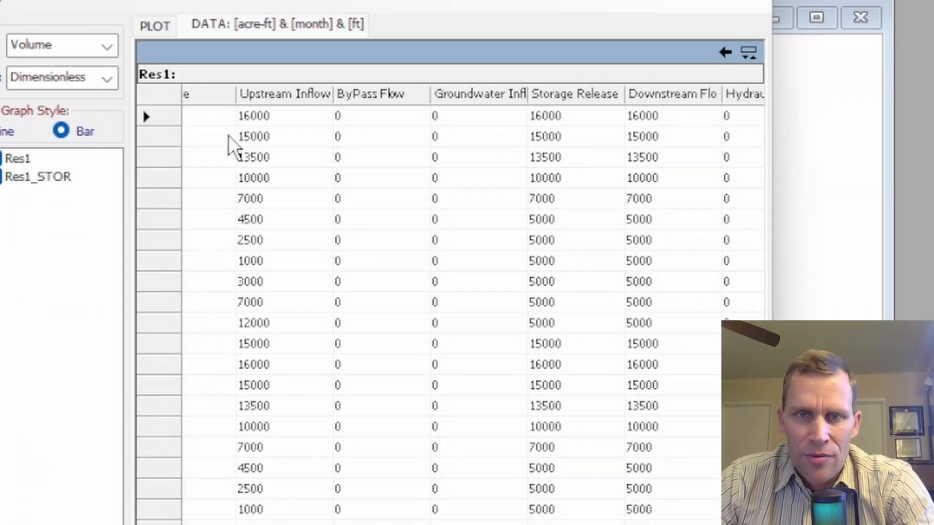
scroll(233, 128, right, 2)
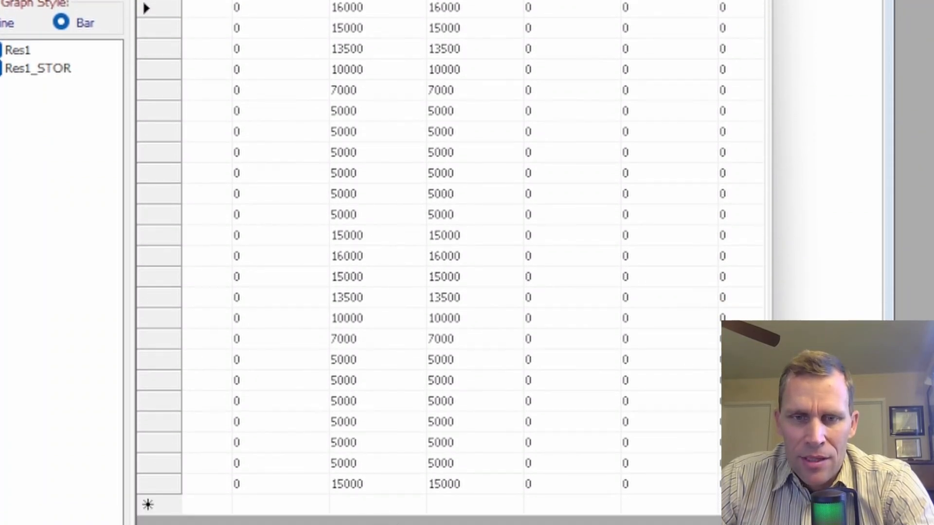
drag(486, 523, 649, 523)
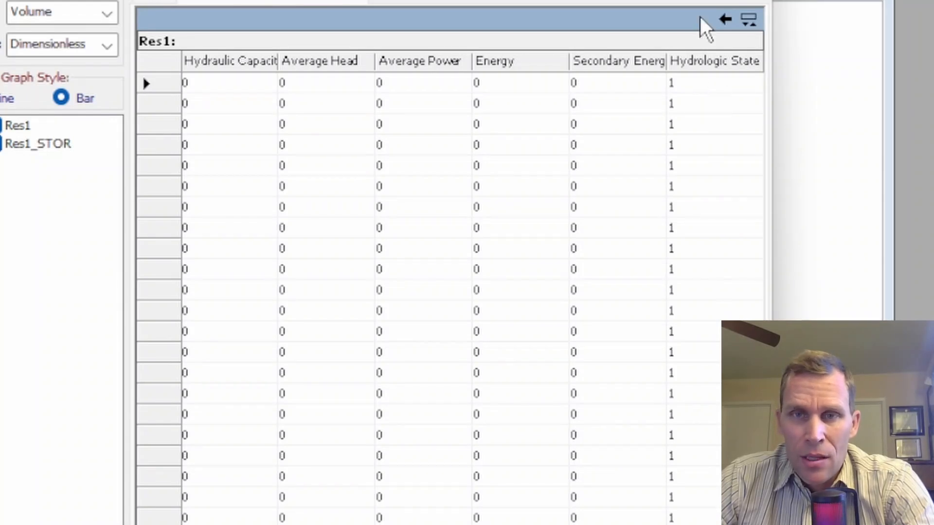
Step: Copy the Beginning Storage column from the Res1_STOR output table and paste it into the Volume column of the E9 sheet
click(724, 20)
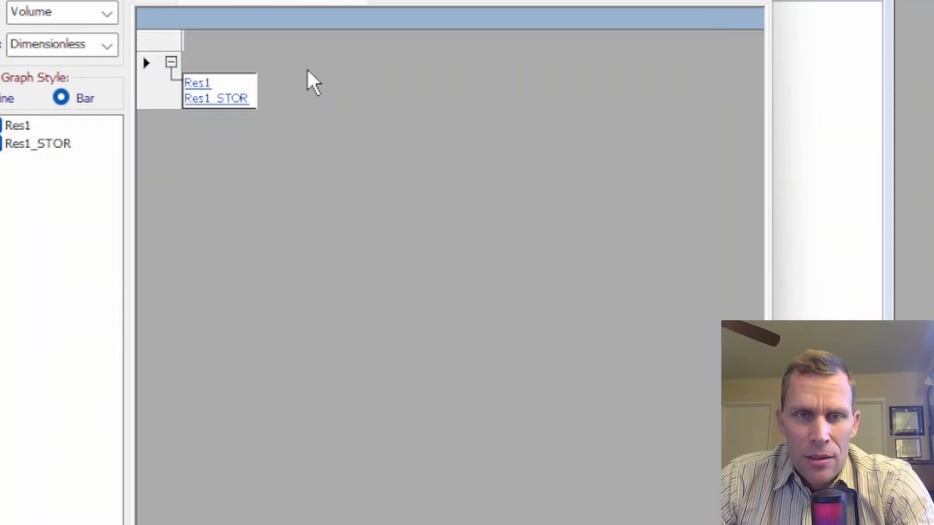
click(196, 104)
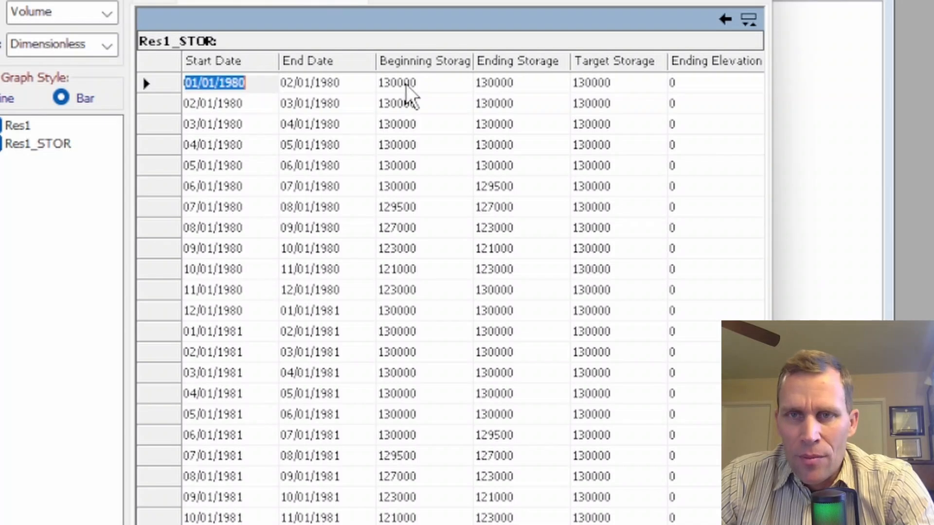
click(406, 270)
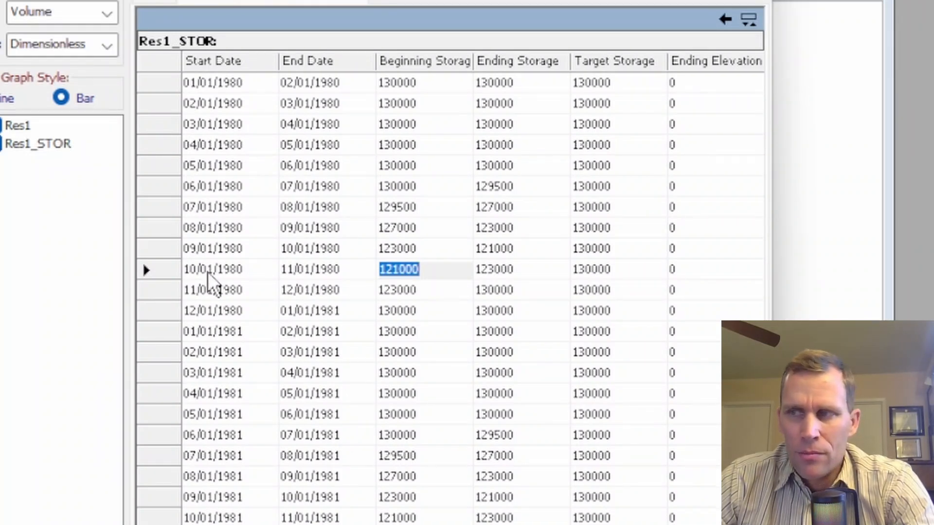
right_click(409, 65)
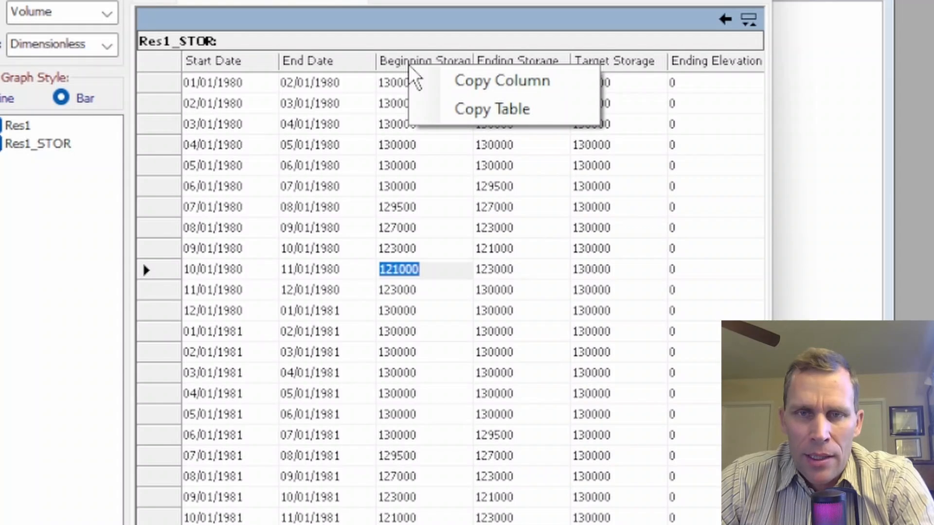
click(464, 81)
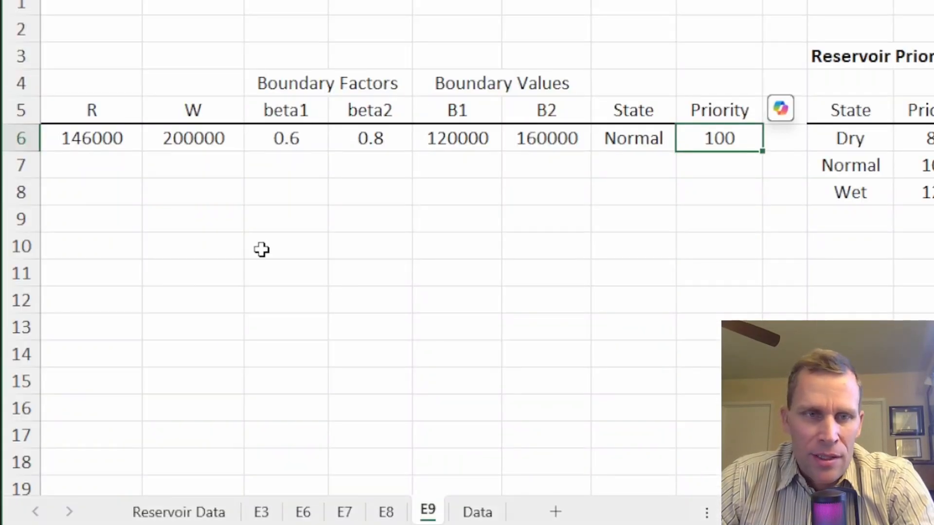
click(262, 250)
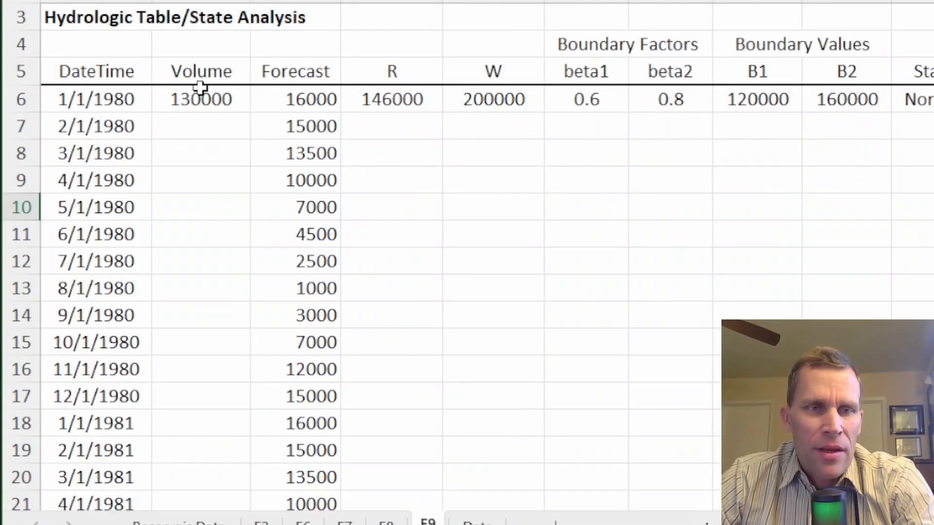
click(197, 91)
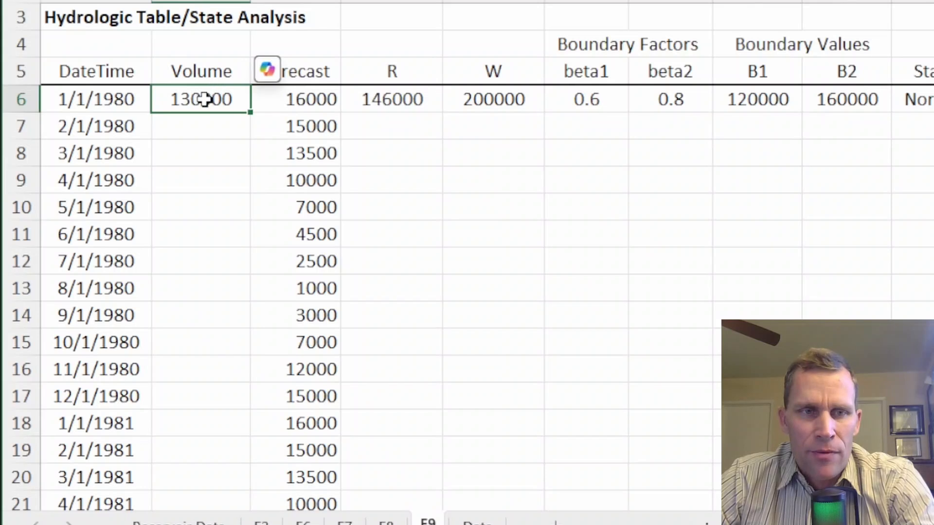
right_click(199, 99)
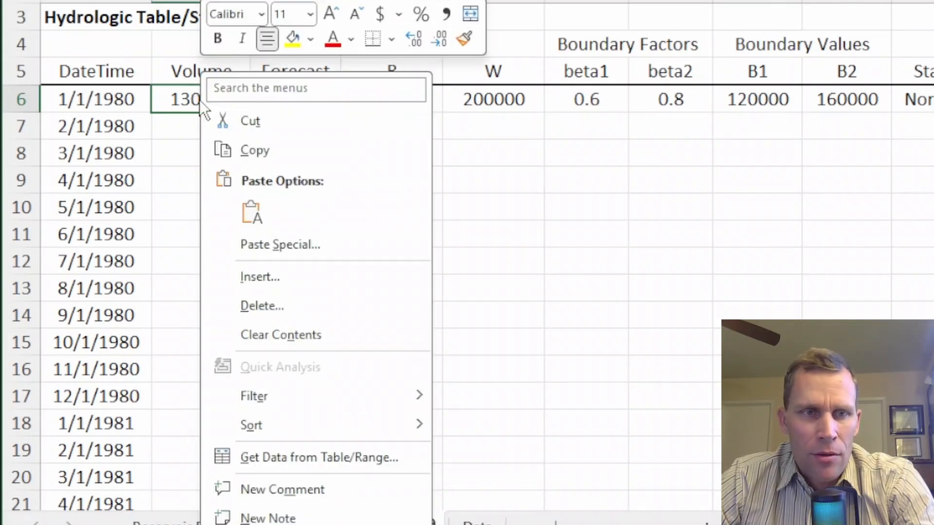
click(256, 208)
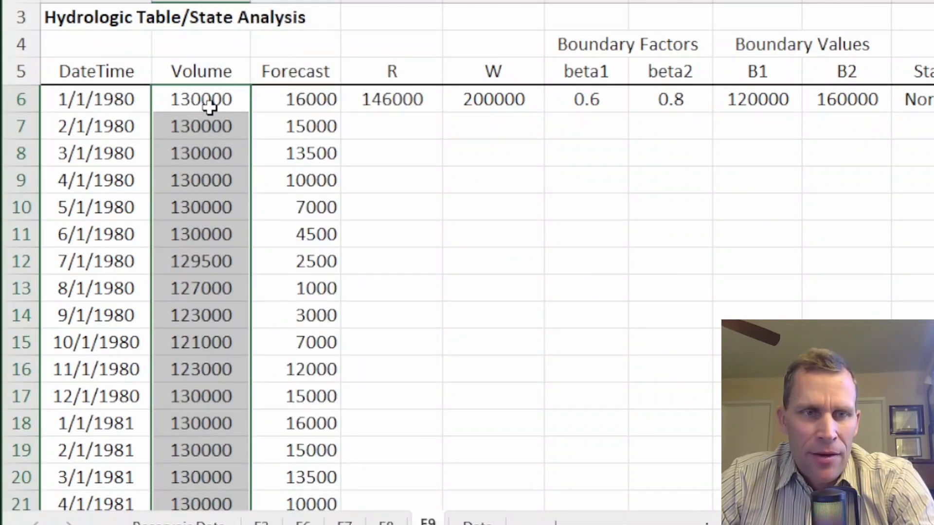
Step: Review the formulas in the first row's R, W, B1, State and Priority cells of the E9 state analysis table
scroll(212, 114, down, 5)
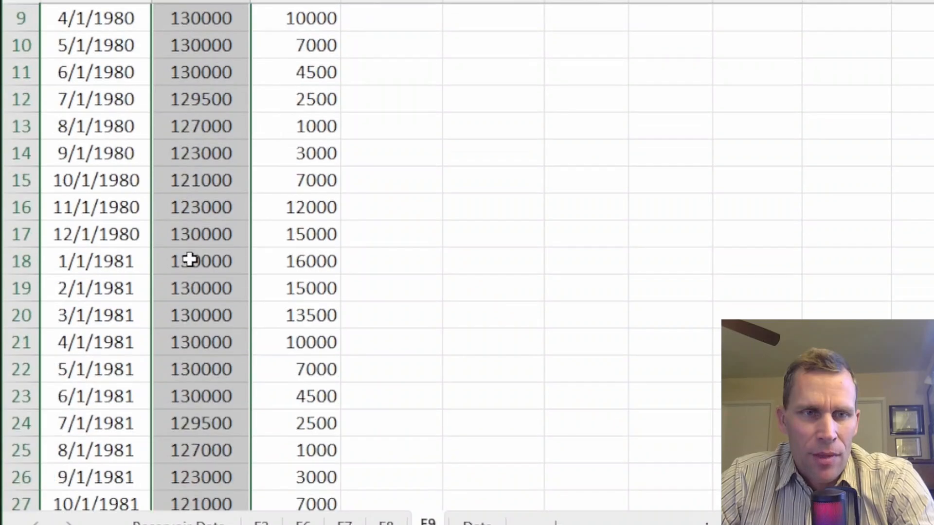
scroll(191, 257, up, 5)
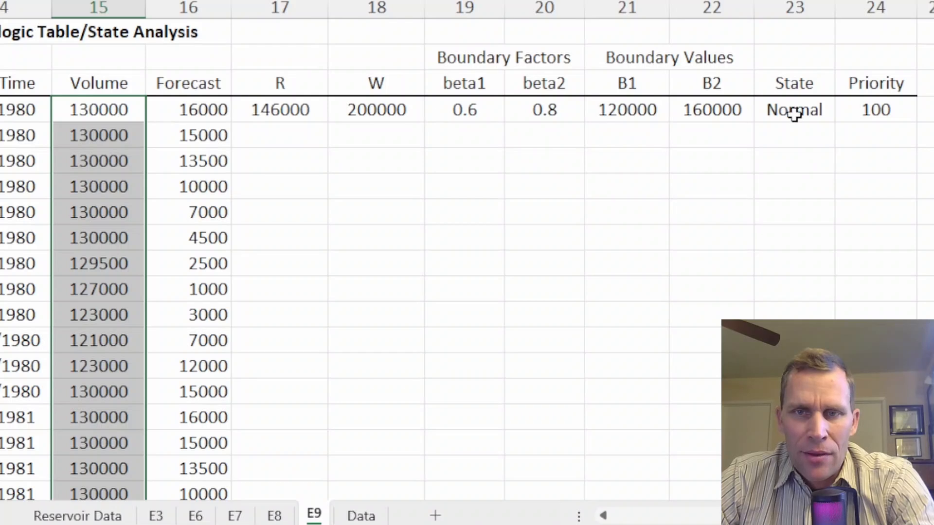
drag(800, 110, 802, 331)
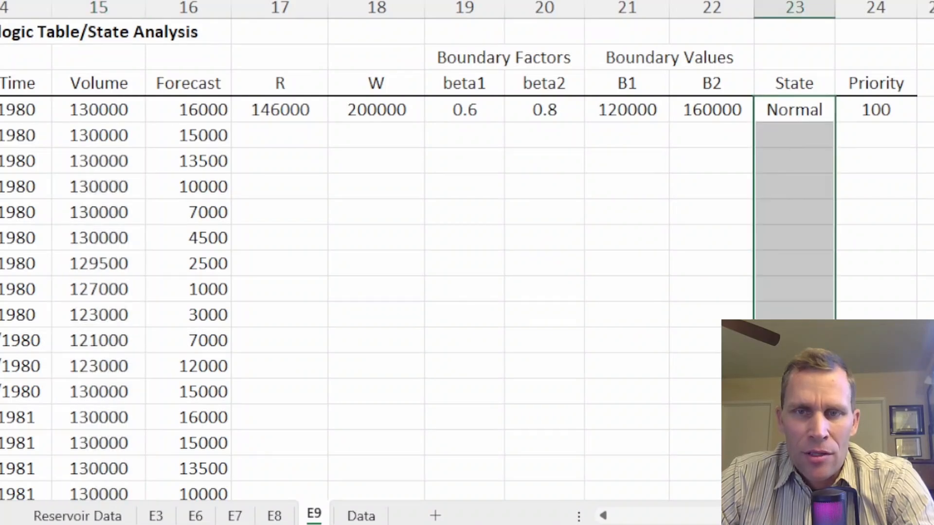
click(793, 137)
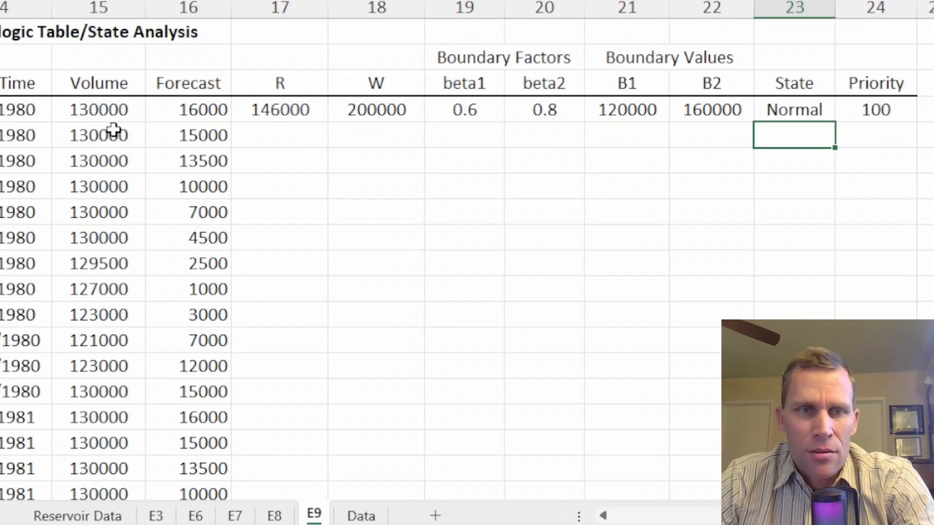
click(291, 105)
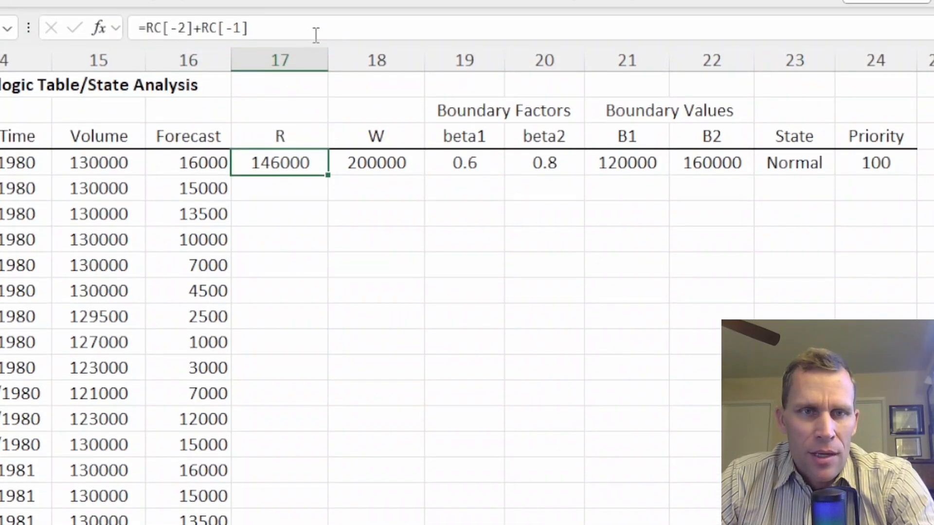
click(312, 15)
key(Tab)
click(313, 15)
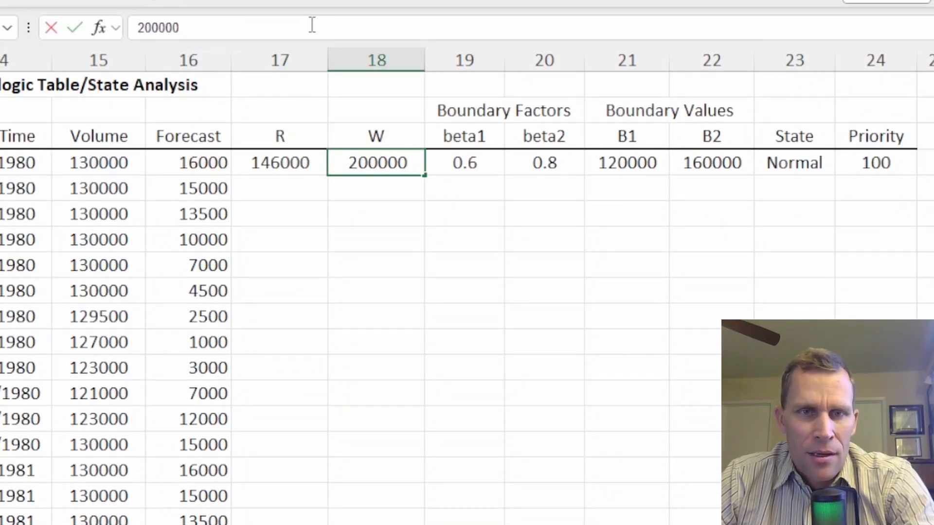
key(Tab)
key(Tab)
key(Tab)
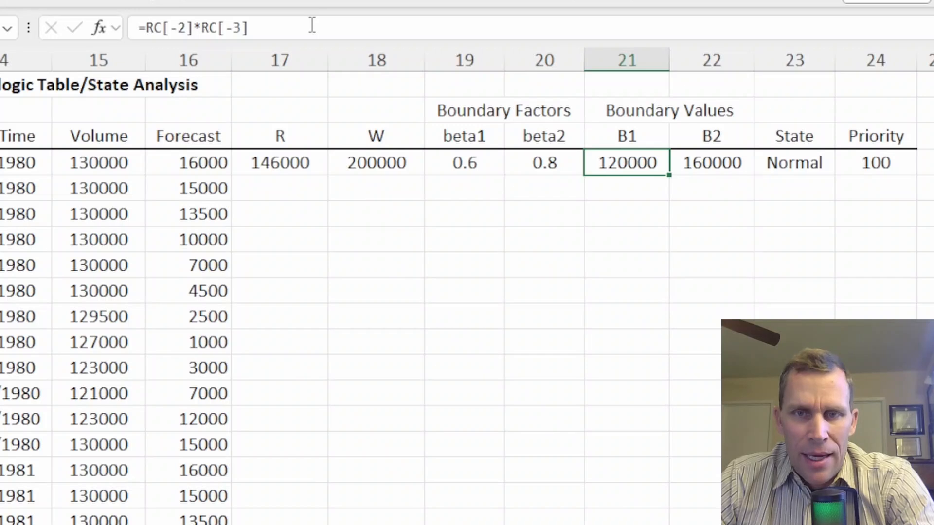
click(312, 24)
key(Tab)
key(Tab)
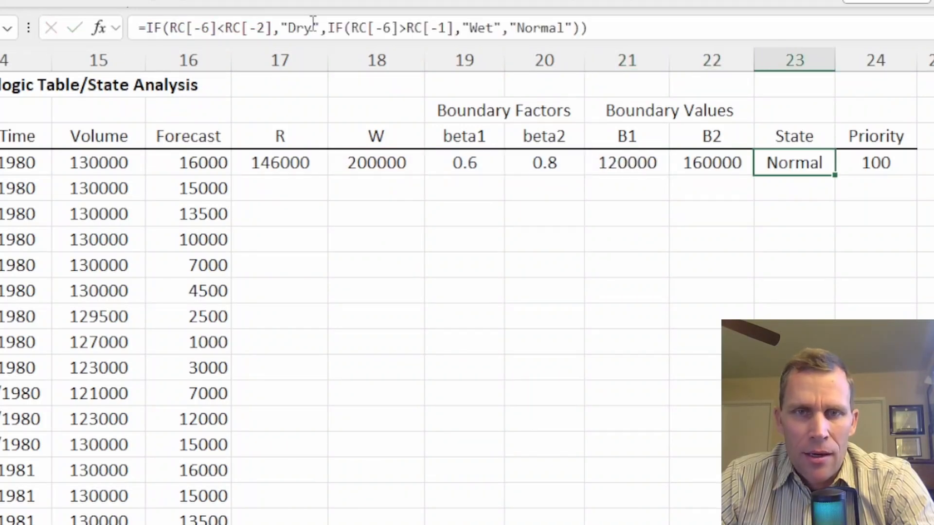
click(614, 25)
key(Tab)
click(614, 23)
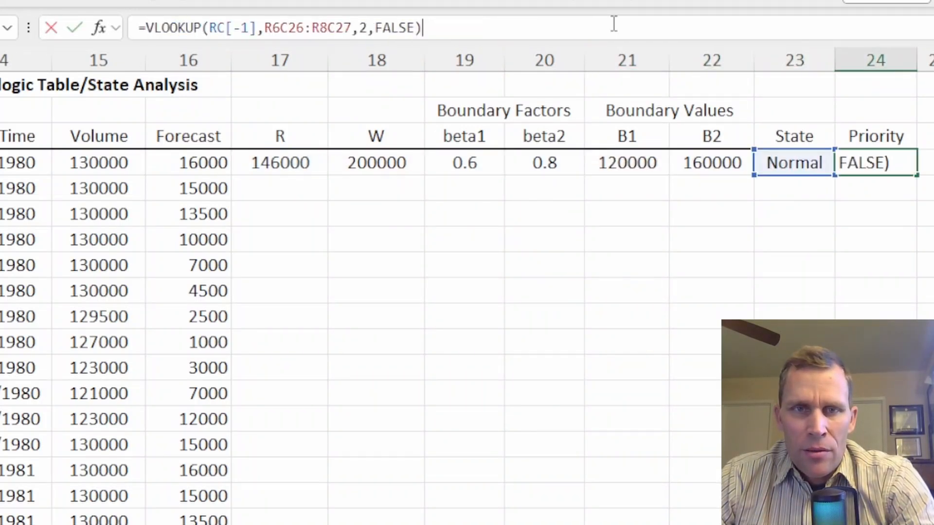
key(Escape)
Step: Fill the first row's R through Priority formulas down for every date in the table
drag(287, 178, 914, 505)
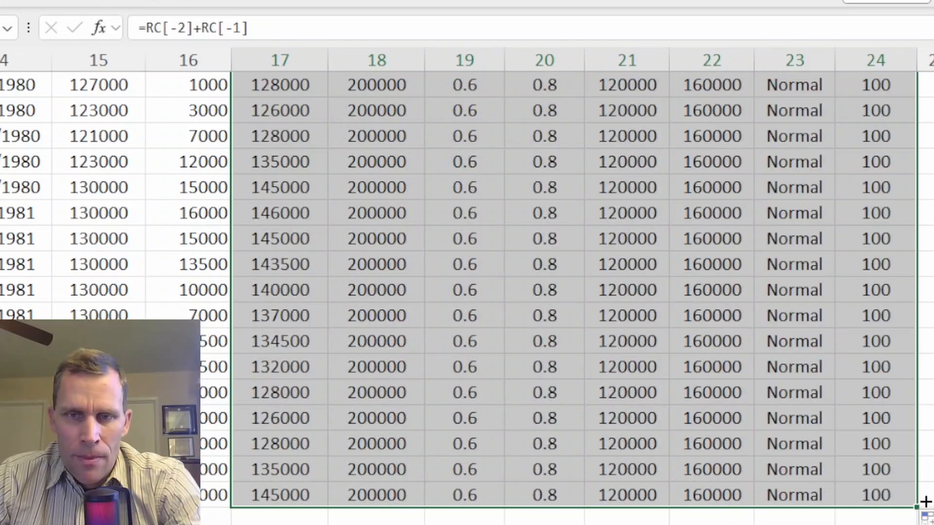
click(789, 400)
scroll(788, 389, up, 4)
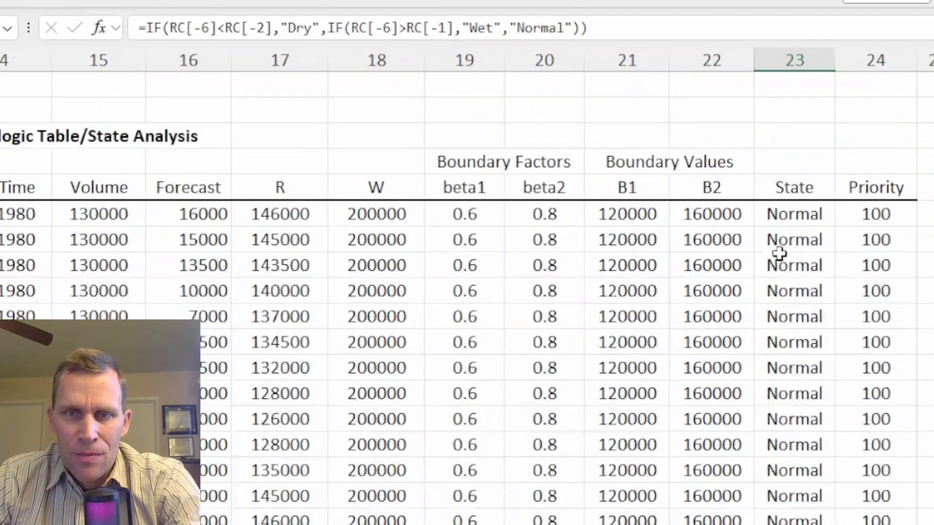
click(791, 223)
click(791, 221)
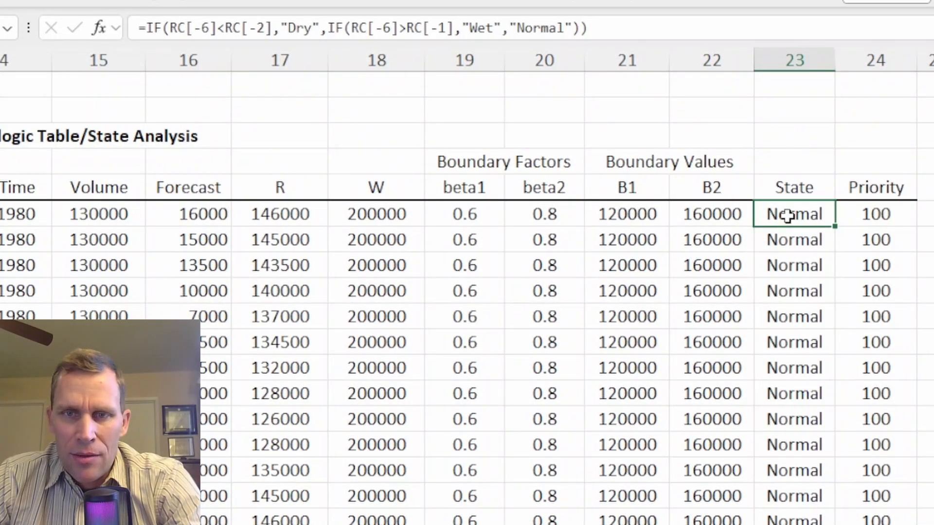
Step: Examine the State and Priority columns against the Volume, Forecast, R and B1 values month by month
drag(788, 215, 789, 441)
scroll(783, 428, down, 4)
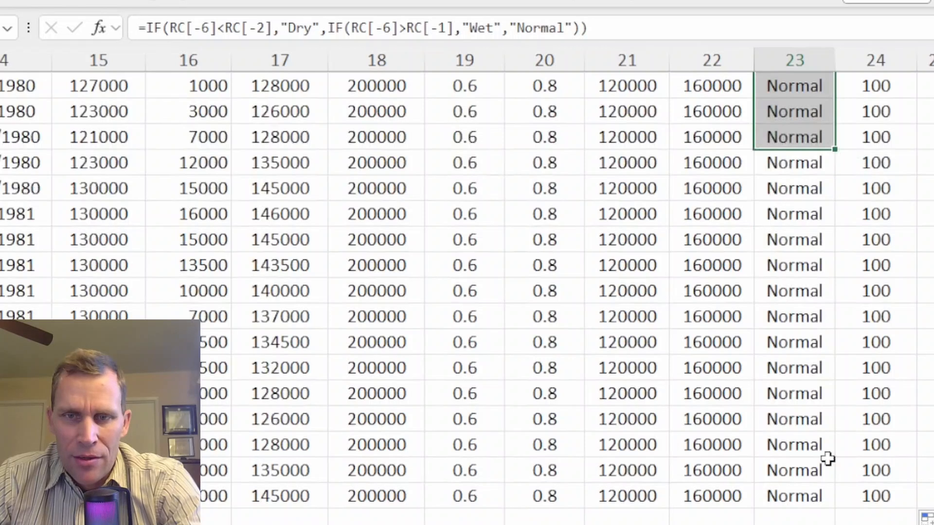
scroll(827, 458, up, 4)
drag(866, 214, 874, 497)
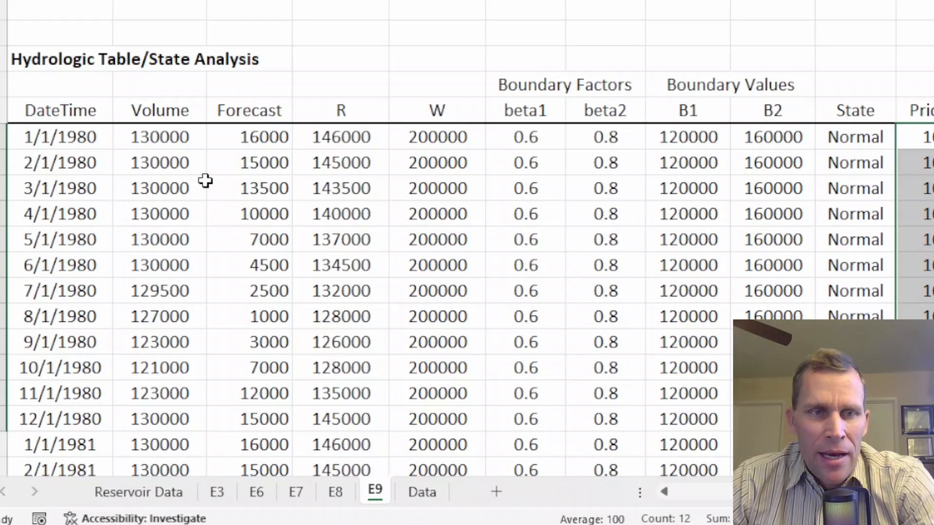
click(110, 242)
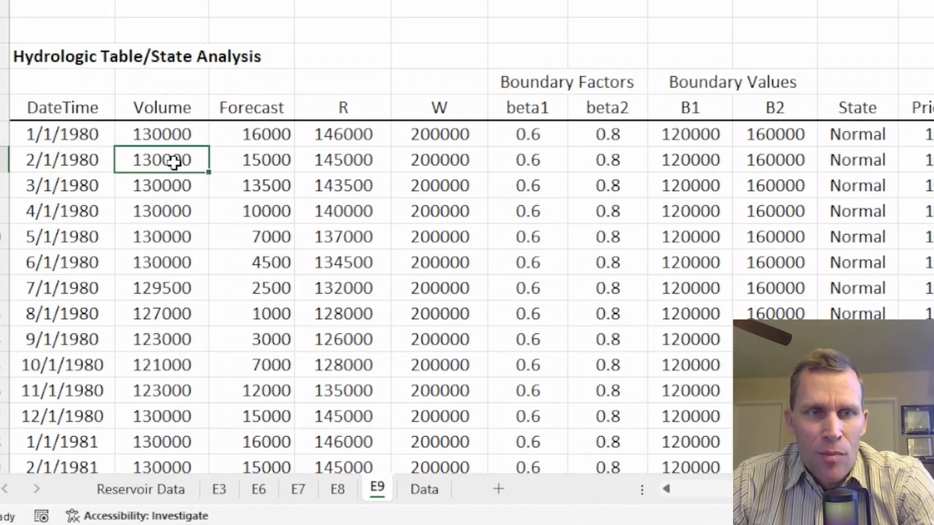
drag(174, 163, 173, 340)
scroll(151, 141, down, 1)
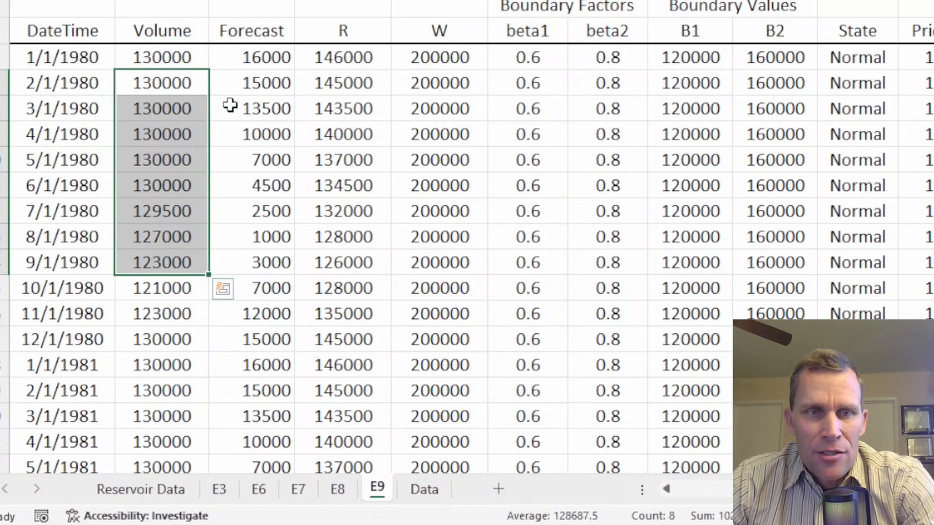
drag(230, 105, 250, 282)
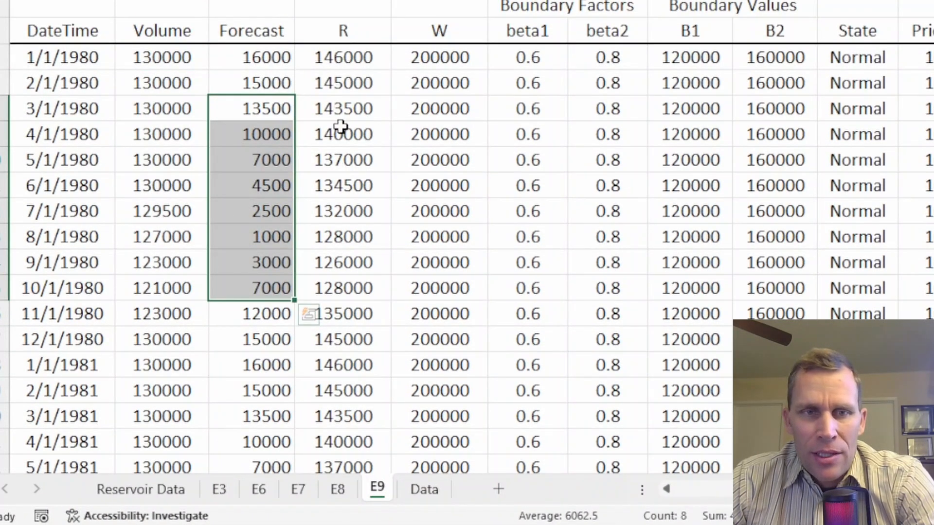
drag(343, 108, 348, 263)
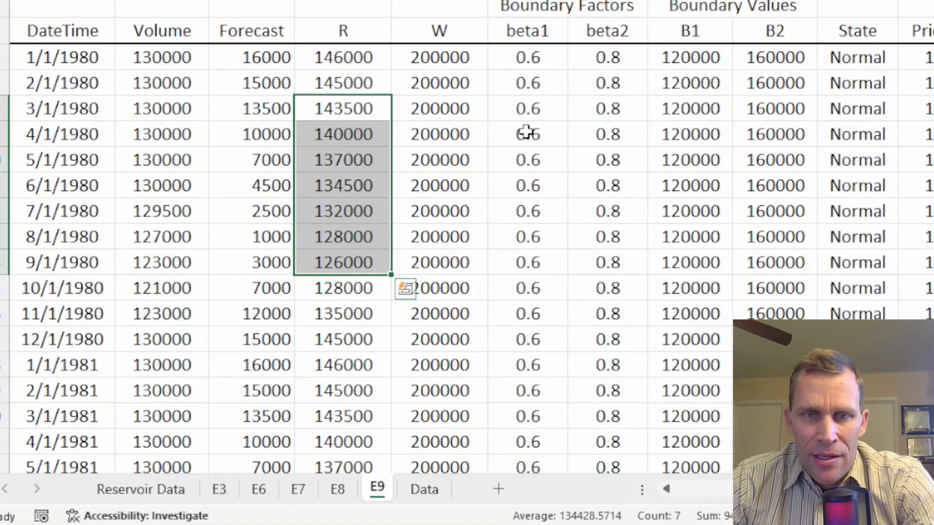
drag(681, 133, 697, 277)
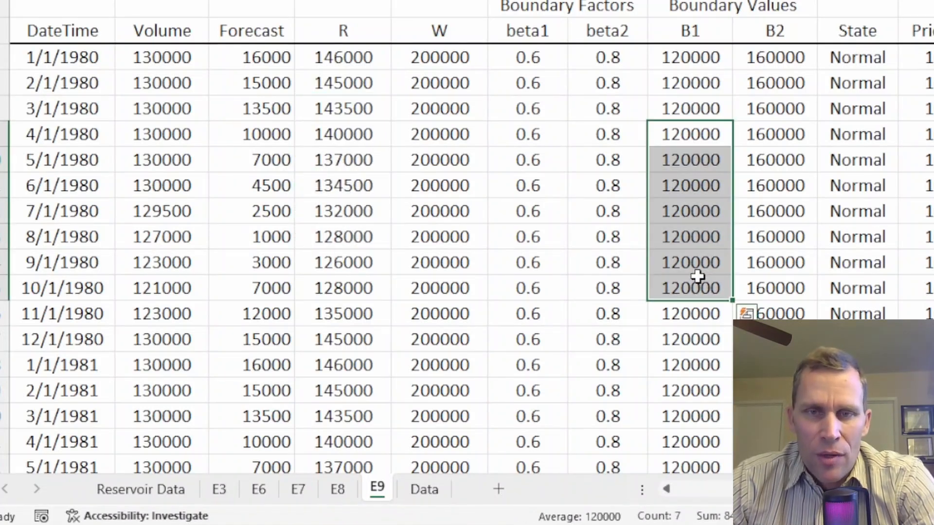
drag(834, 108, 868, 287)
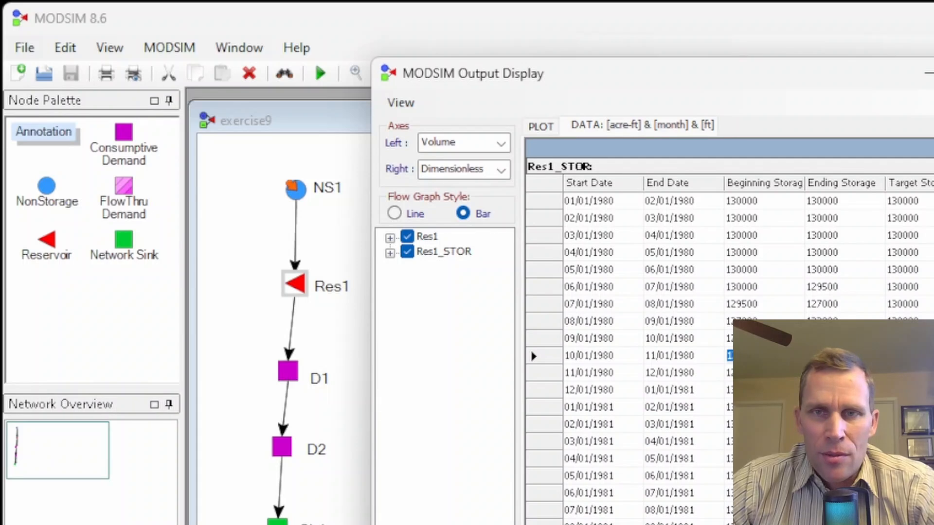
Step: Close the output display and set demand node D1's flow rate to 10000 acre-ft per month
key(alt+F4)
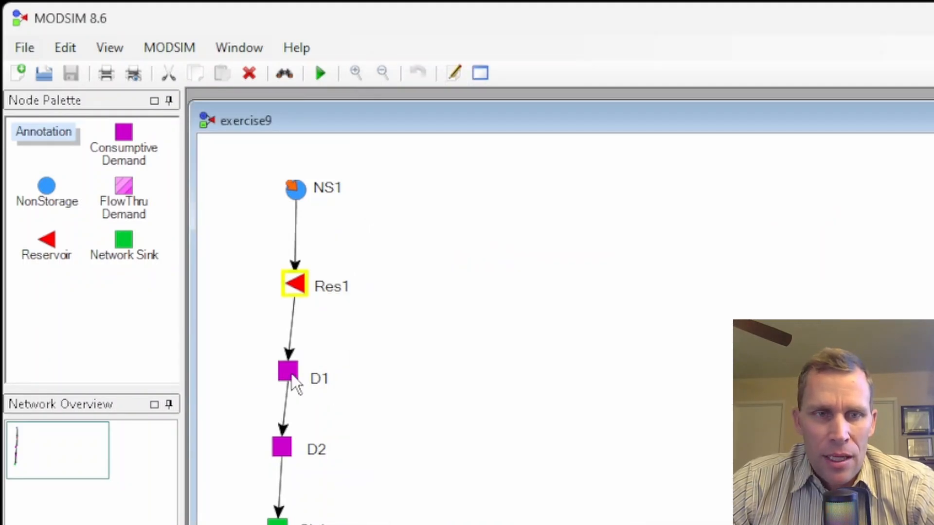
double_click(289, 375)
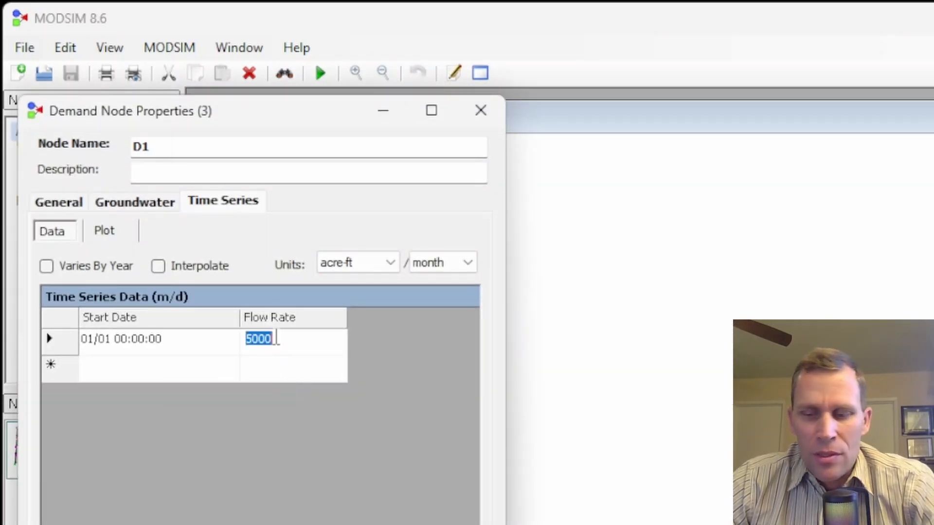
text(10)
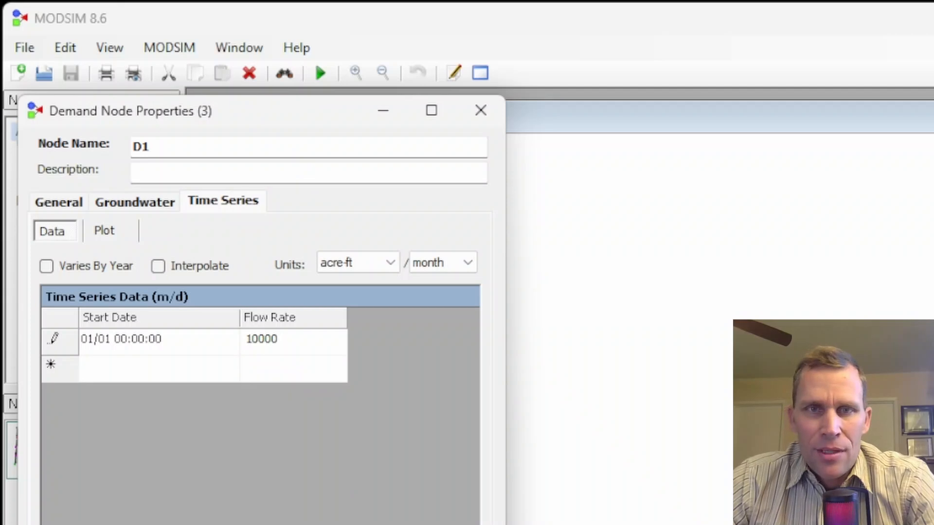
key(Return)
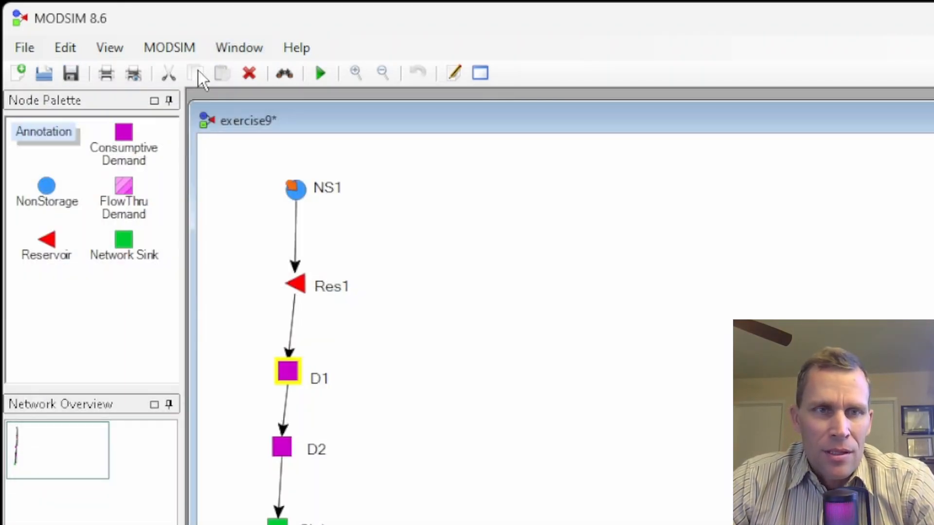
Step: Save and rerun the simulation, then open the output display for reservoir Res1
click(319, 71)
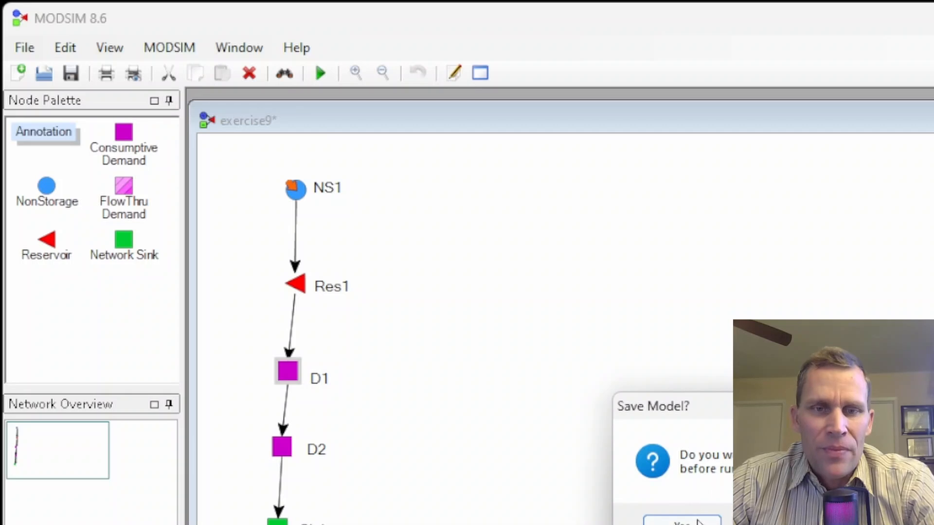
click(684, 516)
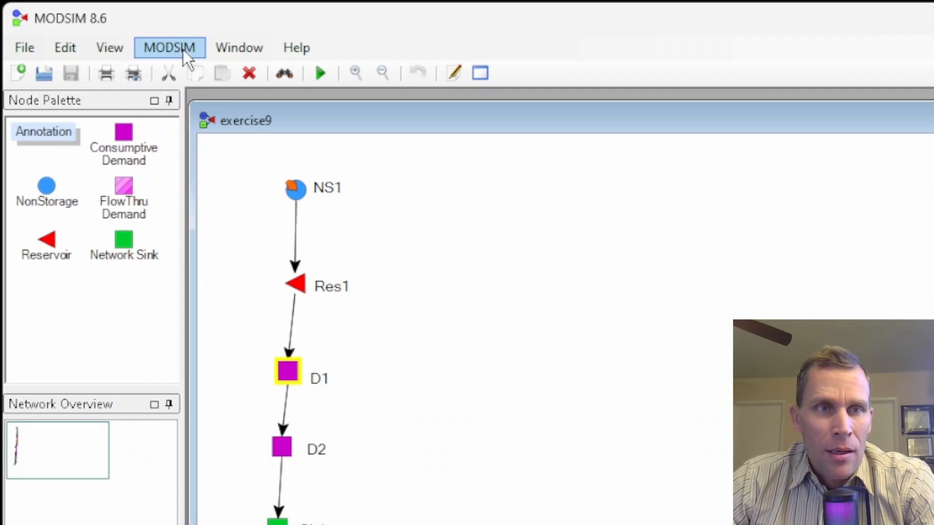
right_click(296, 290)
click(350, 491)
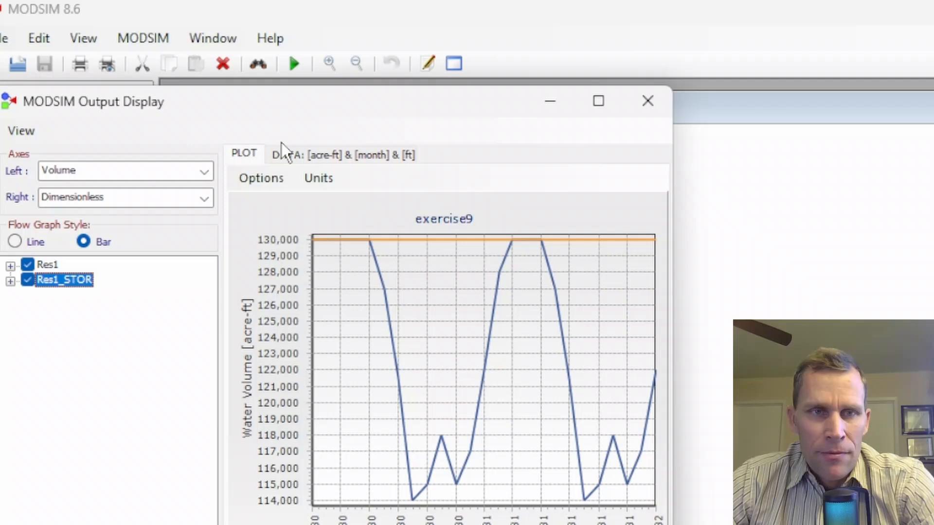
drag(280, 102, 637, 84)
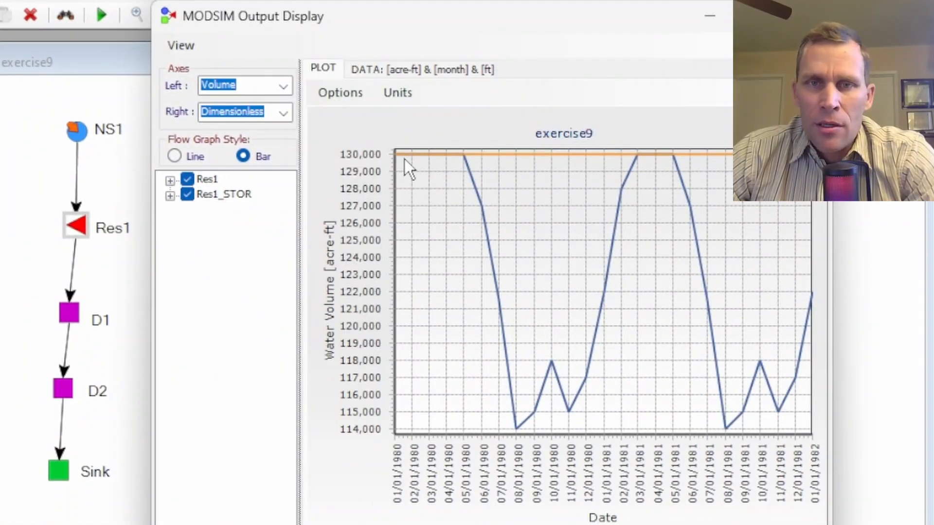
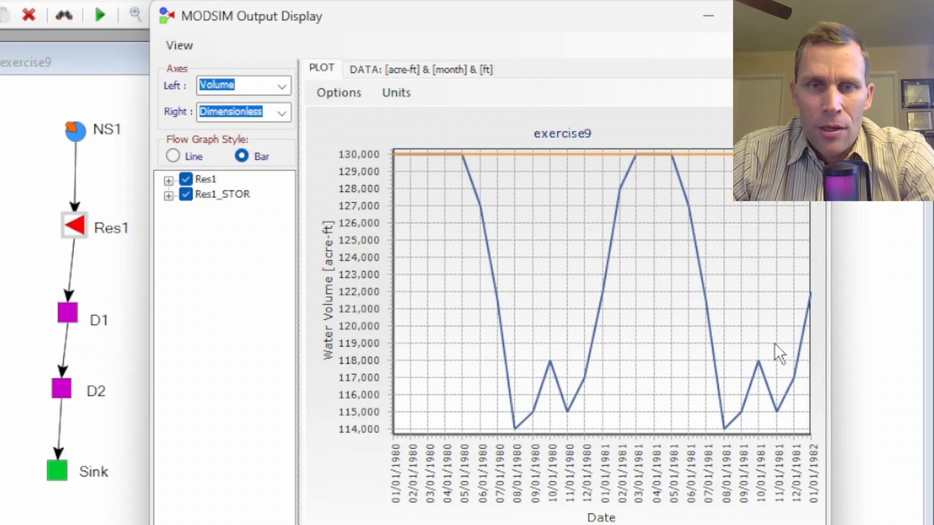
Step: Plot flow rates on the left axis, then open the data table for reservoir Res1
click(285, 87)
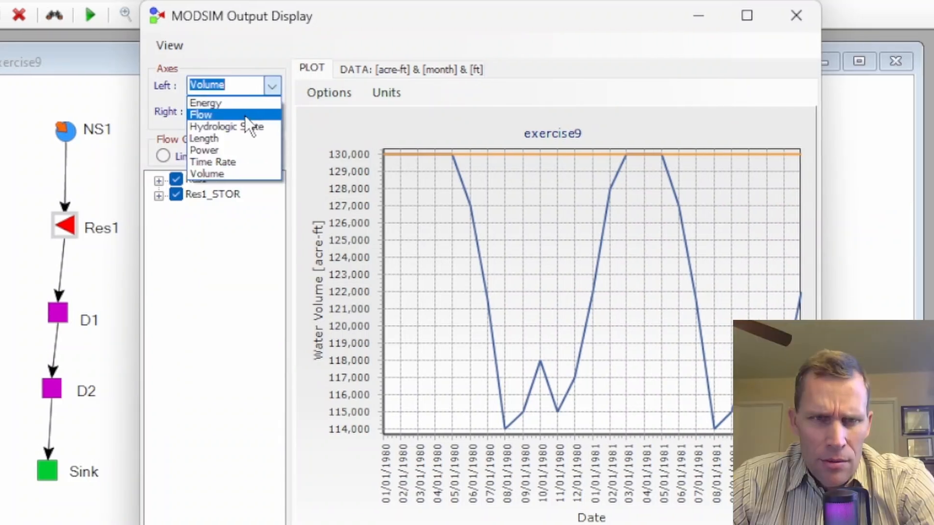
click(246, 116)
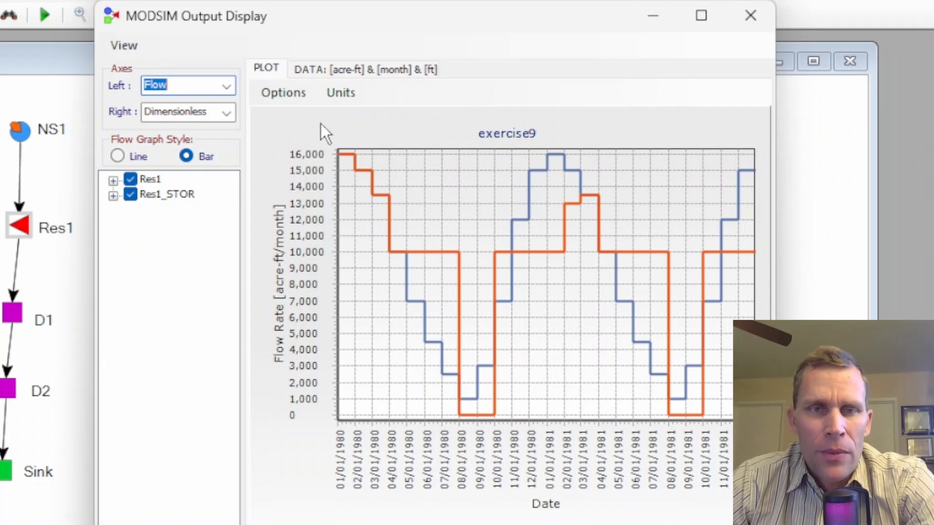
click(312, 68)
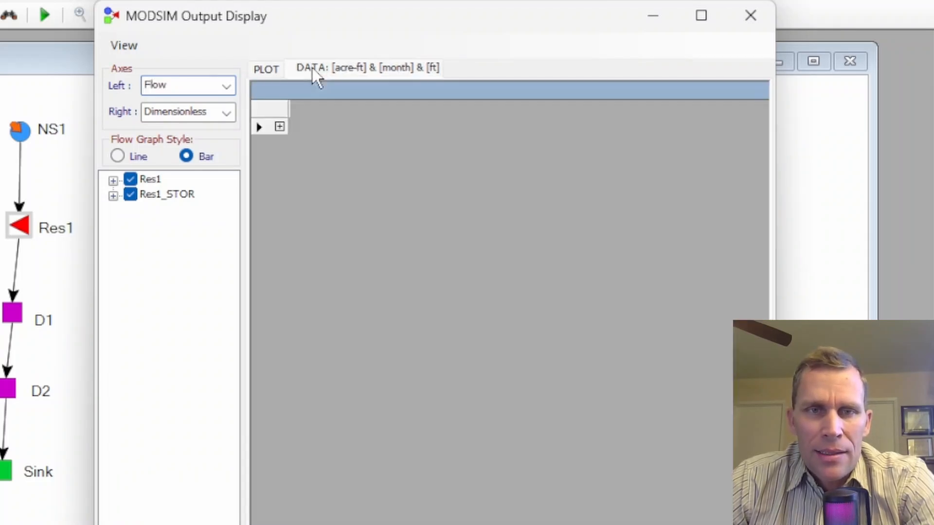
click(279, 126)
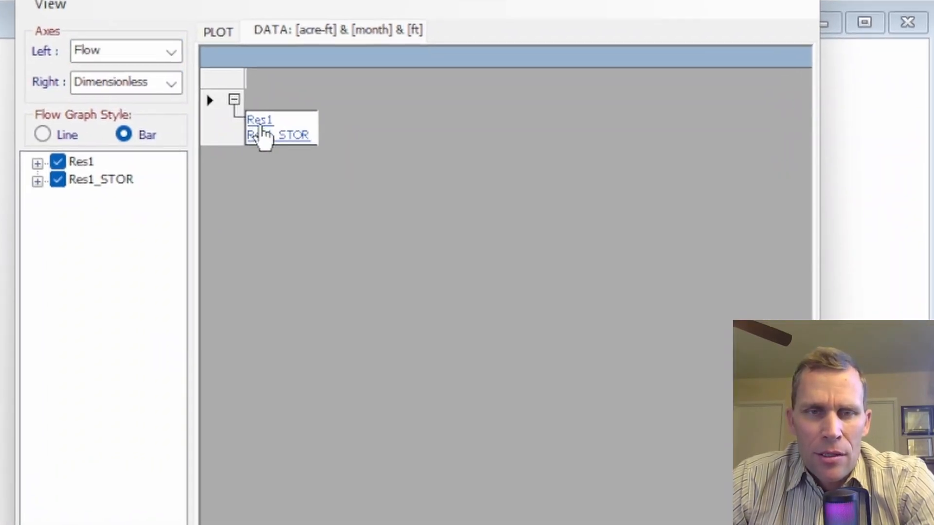
click(255, 118)
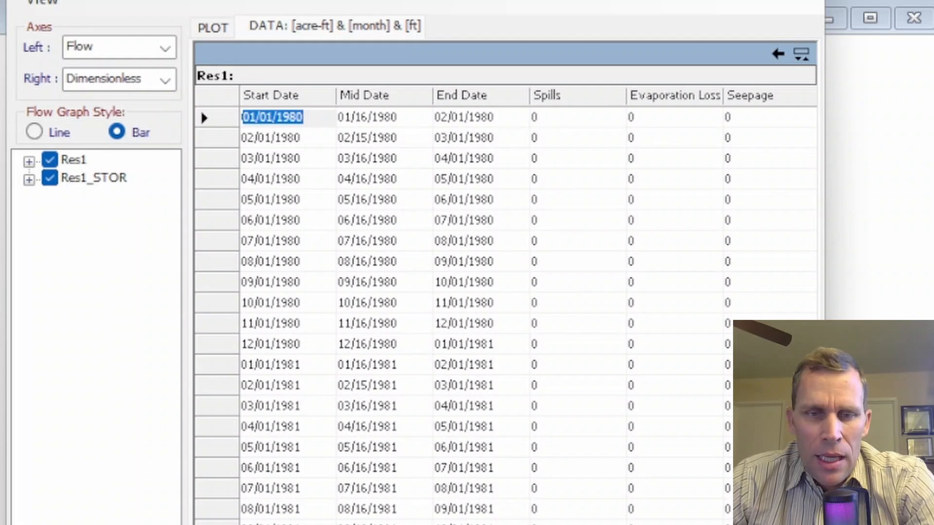
Step: Examine Res1's Hydrologic State column month by month in the output data
scroll(528, 301, right, 10)
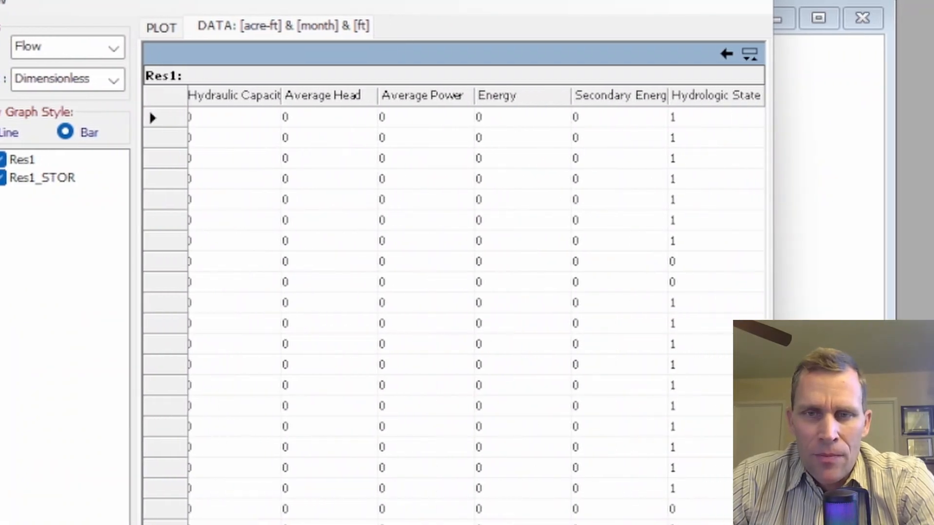
click(682, 262)
click(683, 282)
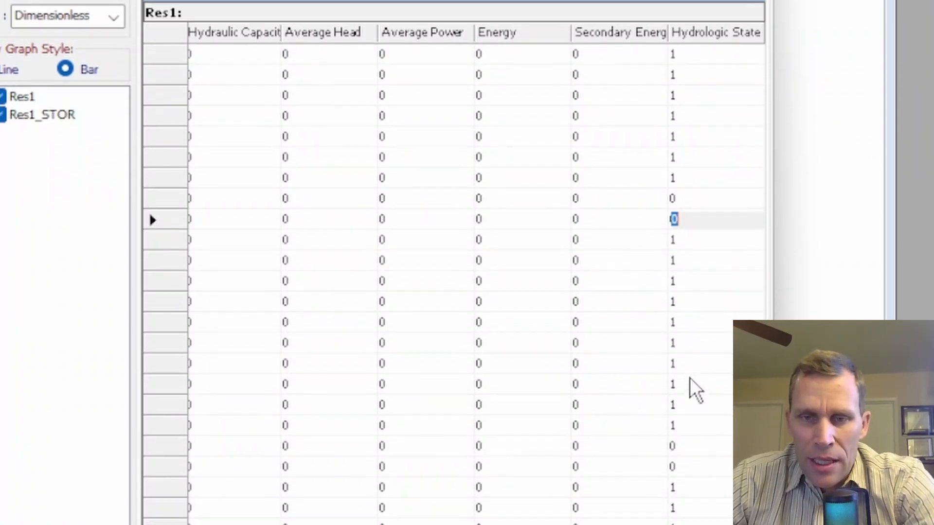
click(681, 398)
click(688, 421)
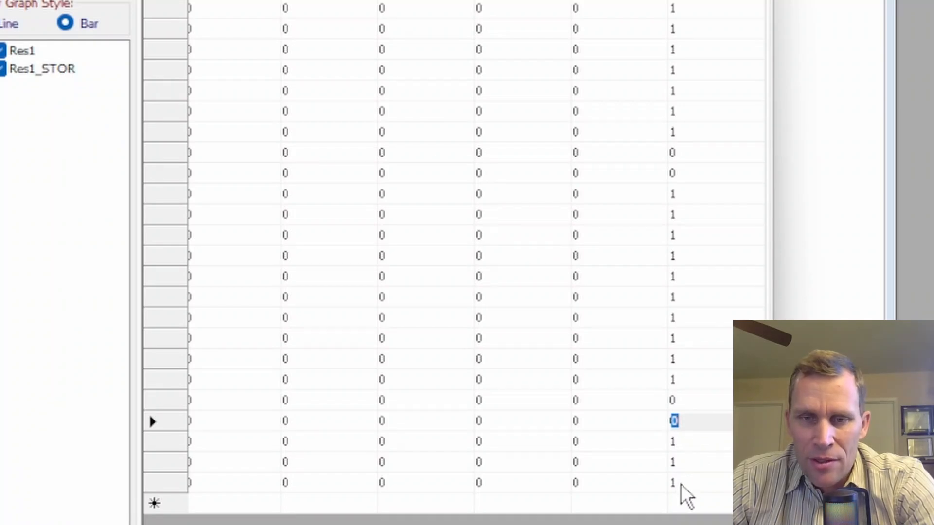
click(690, 402)
click(690, 420)
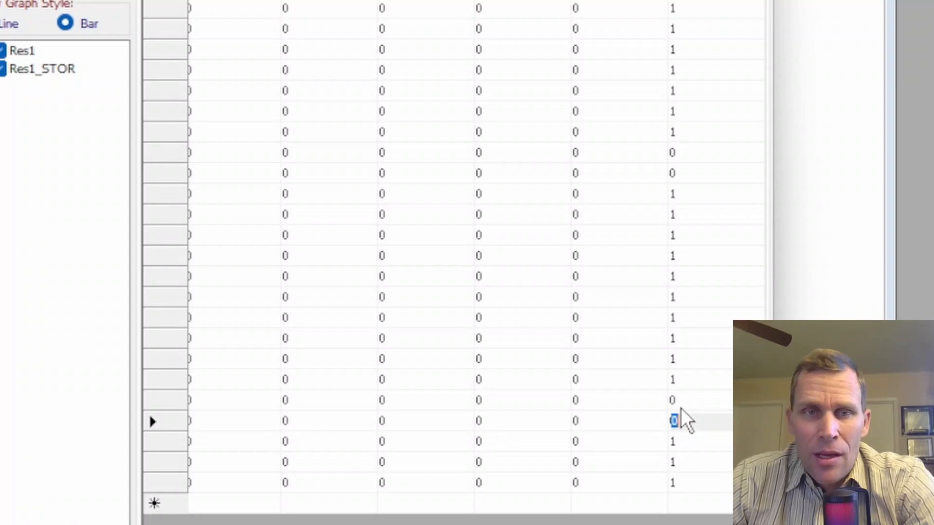
Step: Open the Res1_STOR data table and sort it by Beginning Storage, then back by Start Date
drag(618, 524, 292, 524)
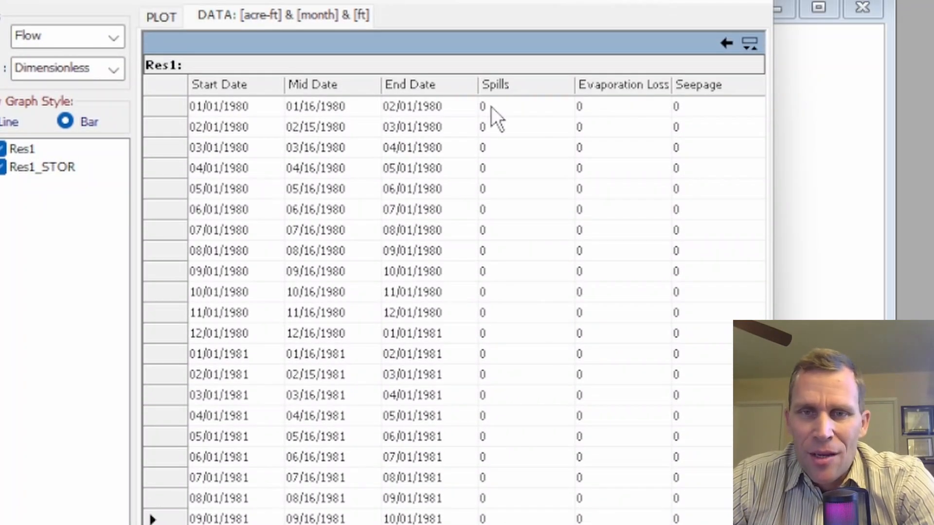
click(726, 43)
click(242, 124)
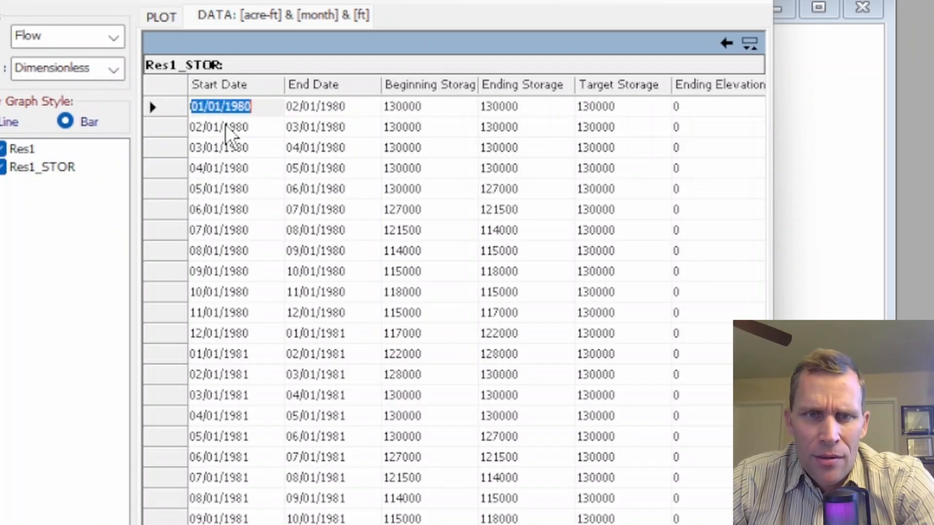
click(410, 86)
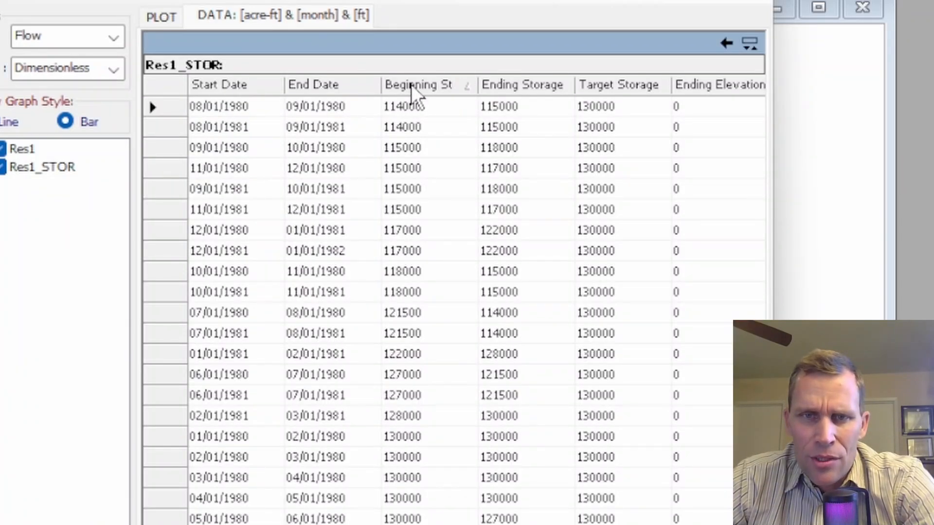
click(411, 84)
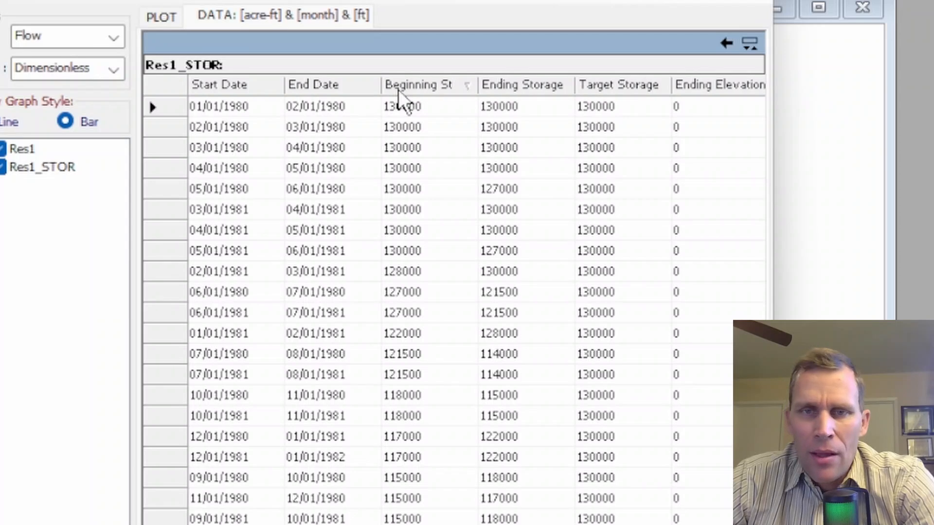
click(215, 86)
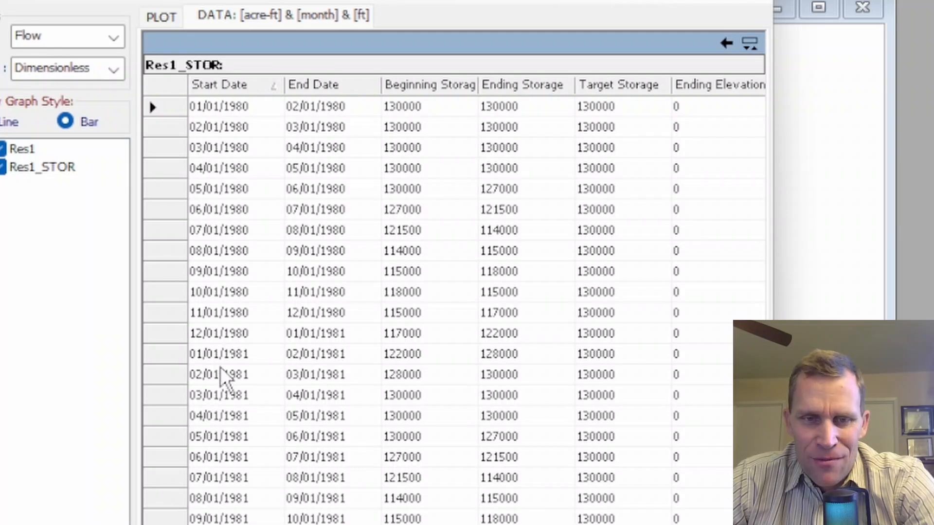
Step: Copy Res1_STOR's Beginning Storage column and paste it into the spreadsheet's Volume column
right_click(422, 85)
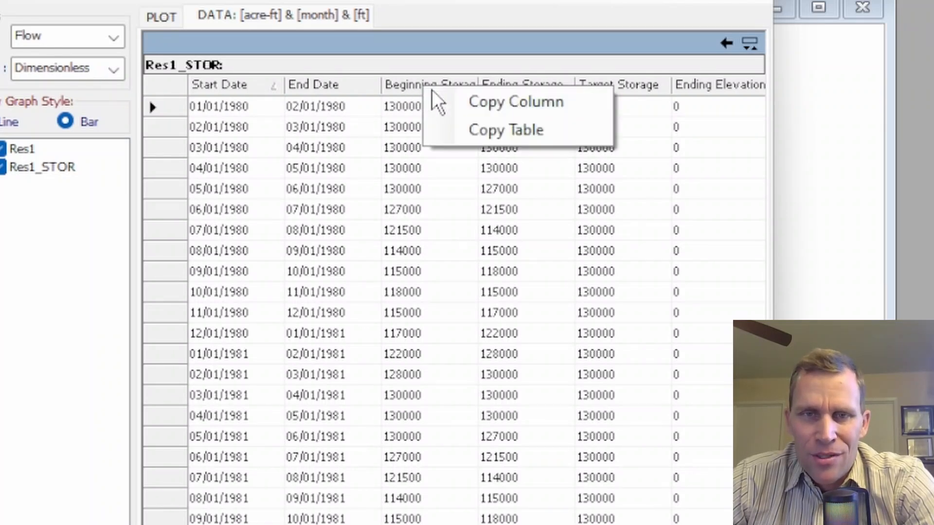
click(491, 103)
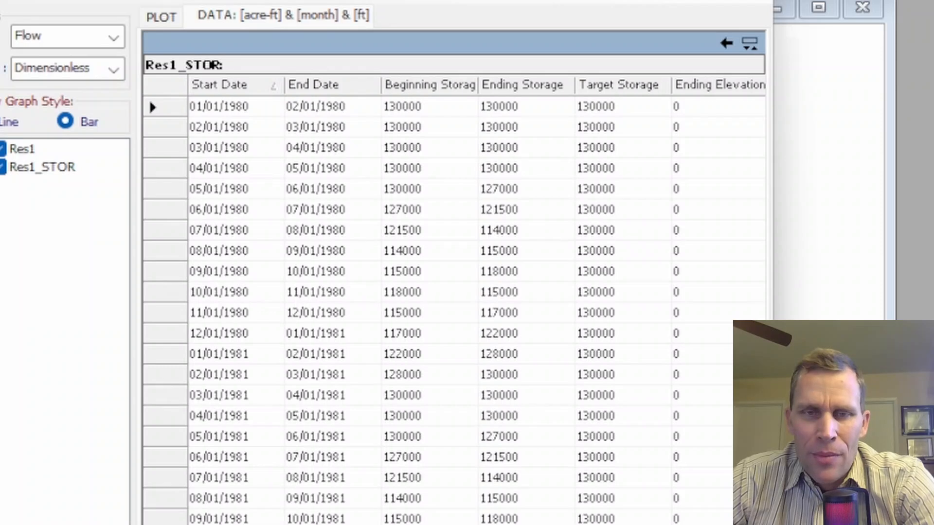
key(alt+Tab)
scroll(250, 177, up, 1)
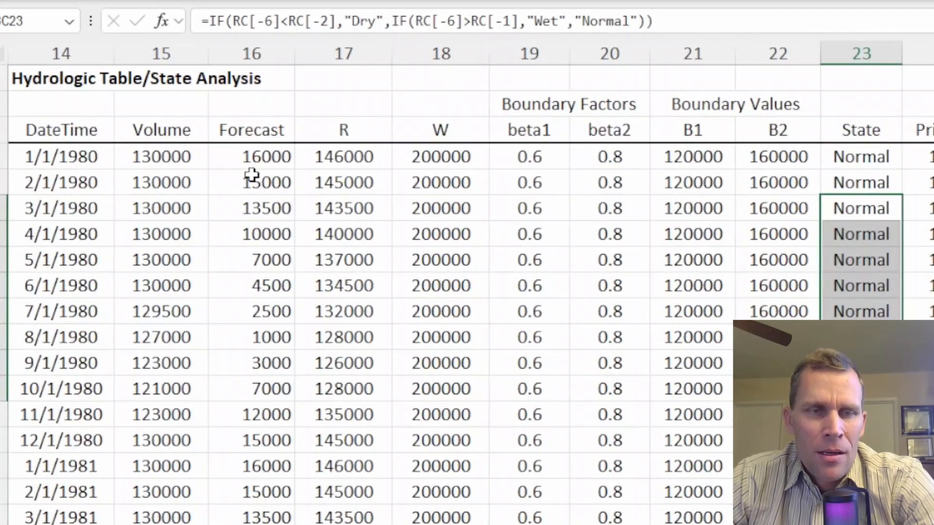
click(170, 160)
right_click(156, 159)
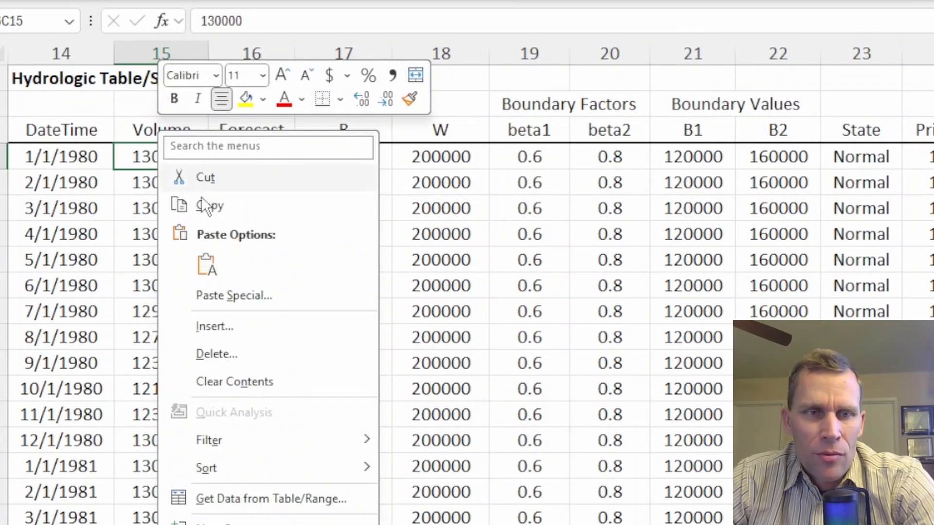
click(205, 264)
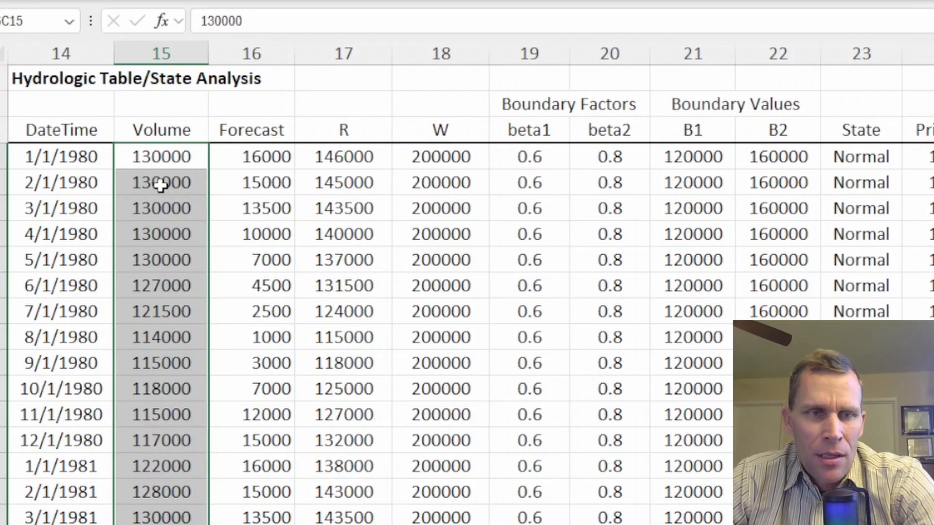
drag(163, 163, 163, 518)
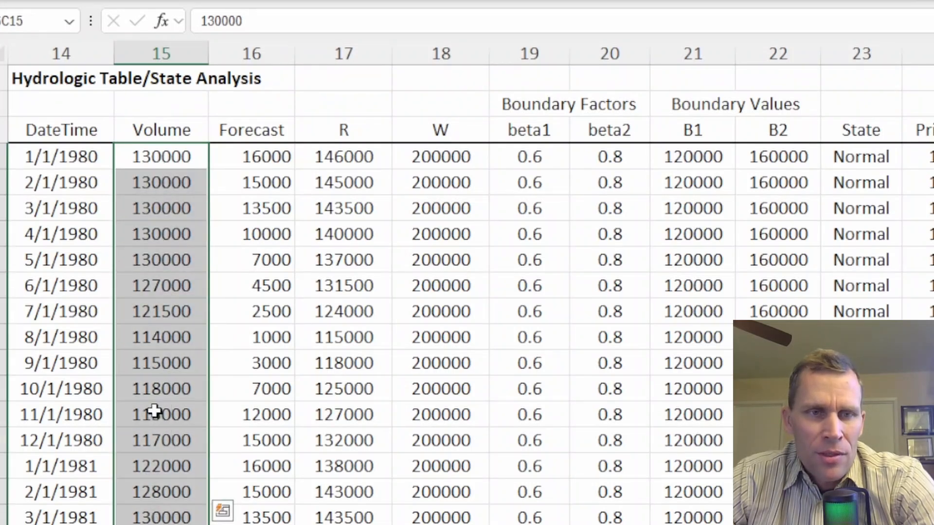
Step: Examine the R, State and Priority values for the dry months against the pasted volumes
drag(225, 178, 279, 445)
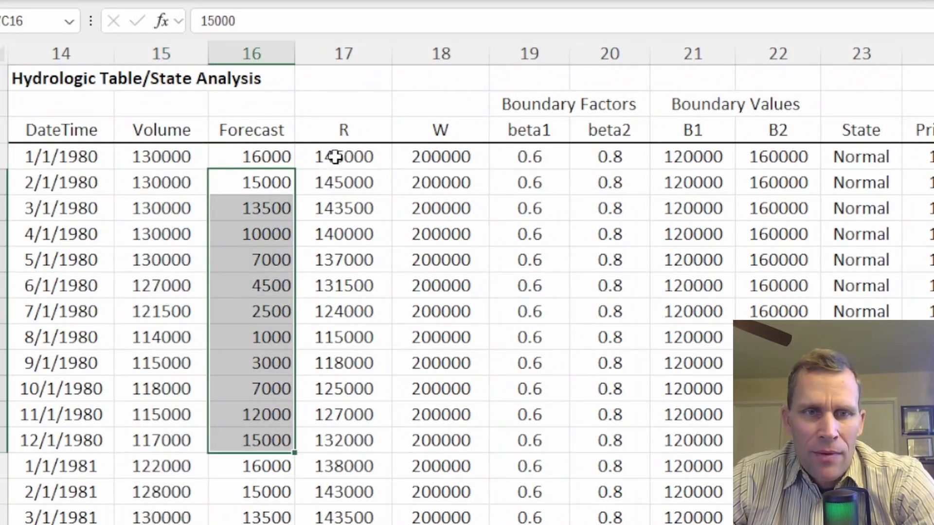
drag(335, 181, 365, 483)
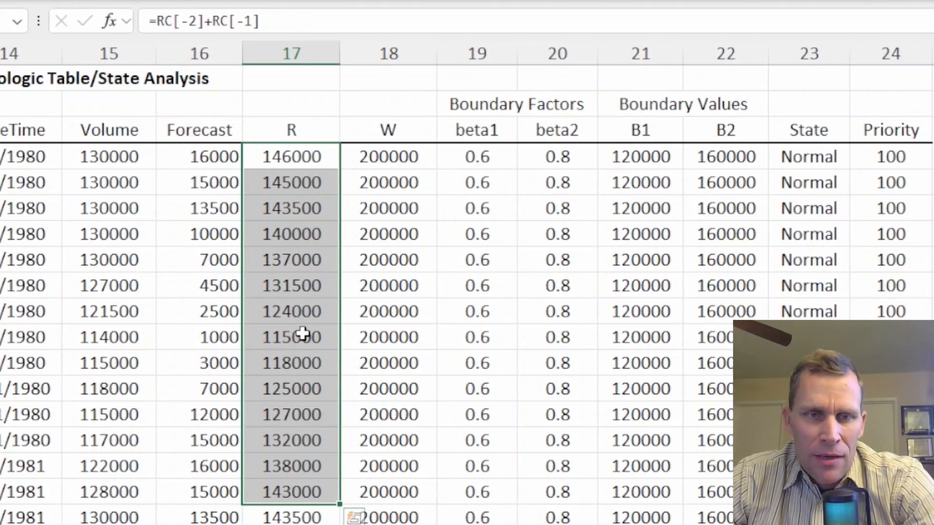
drag(354, 337, 354, 355)
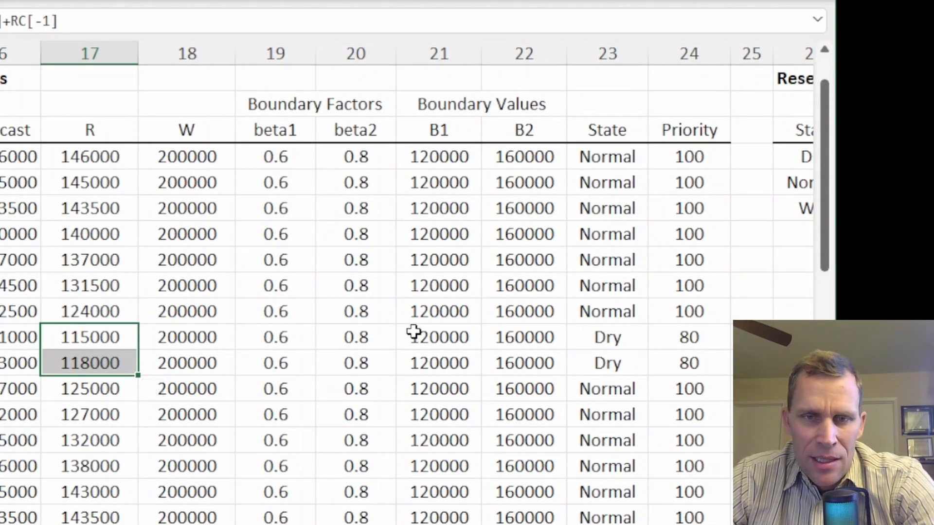
click(533, 342)
drag(421, 348, 422, 360)
drag(586, 336, 603, 361)
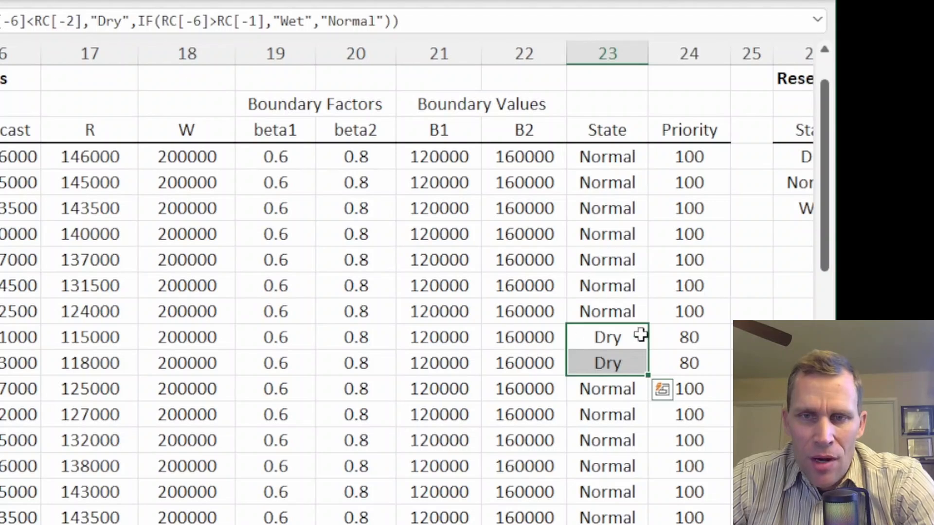
drag(695, 337, 699, 382)
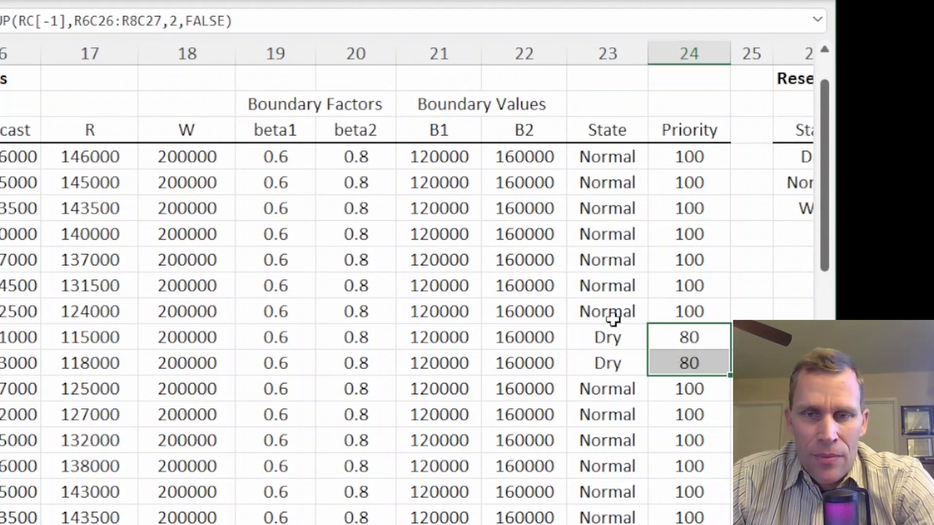
drag(599, 335, 688, 363)
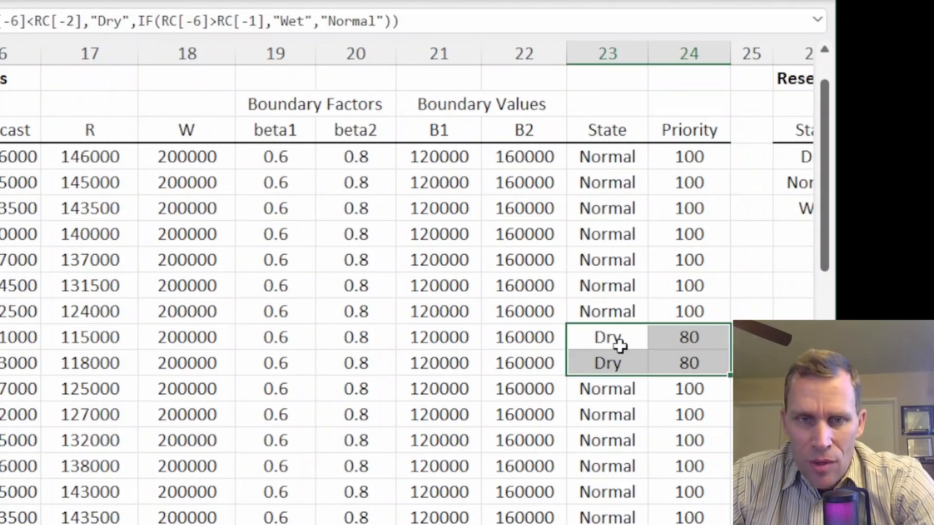
scroll(582, 317, down, 3)
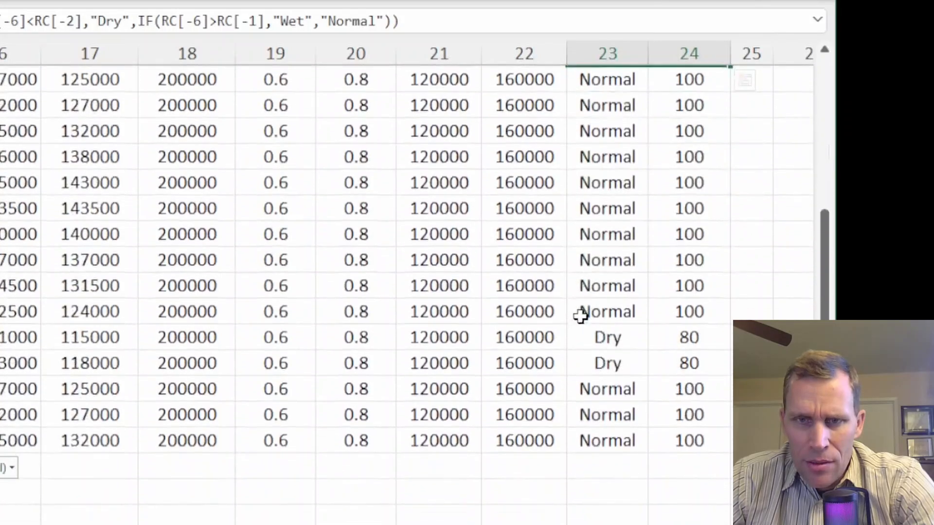
drag(599, 334, 671, 357)
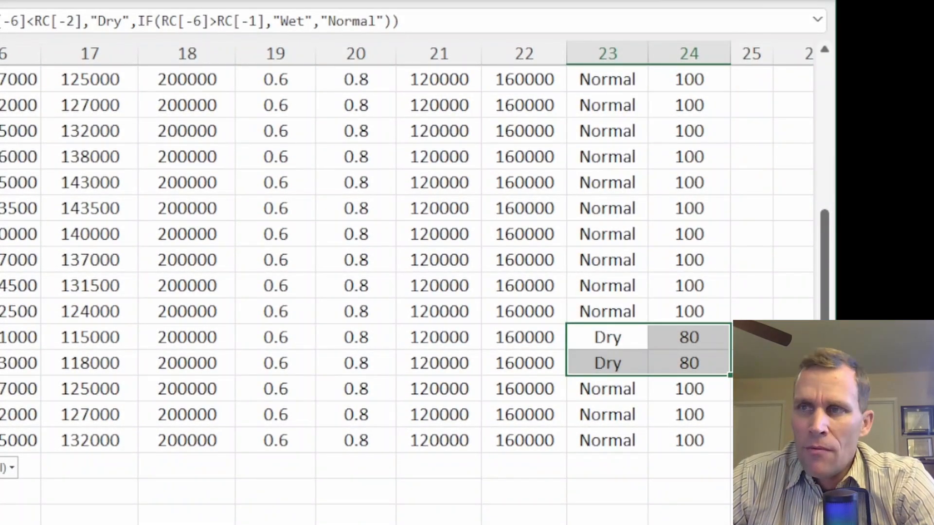
scroll(305, 194, up, 5)
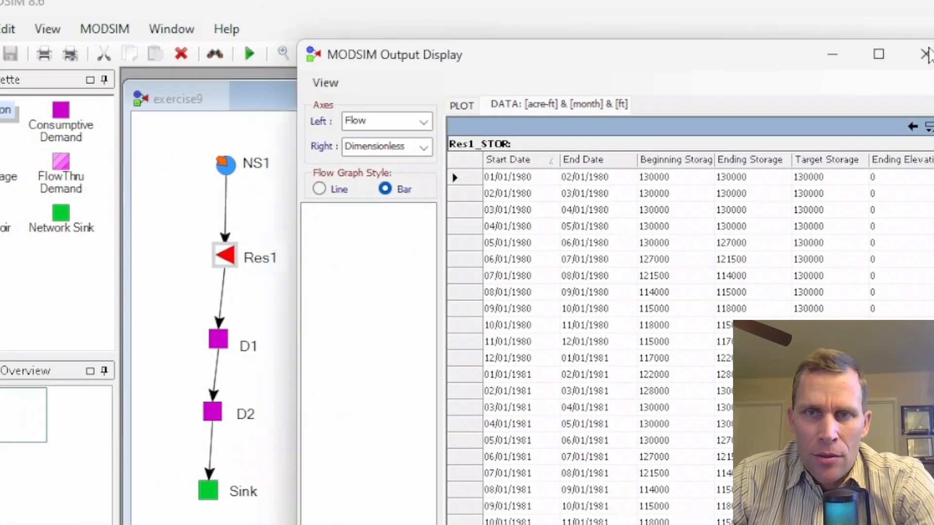
Step: Return to the network and set demand node D1's flow rate to 5000 acre-ft per month
click(808, 24)
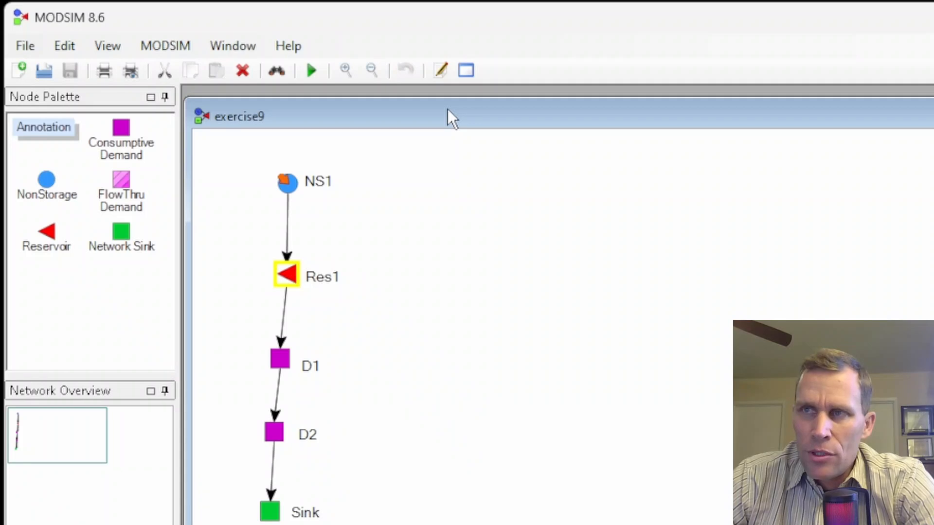
double_click(281, 363)
drag(289, 102, 653, 60)
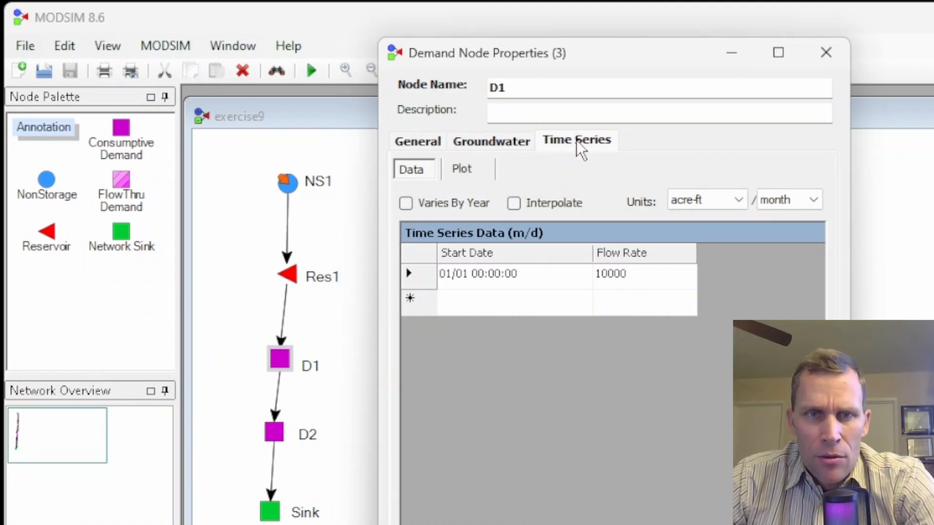
click(636, 273)
text(5000)
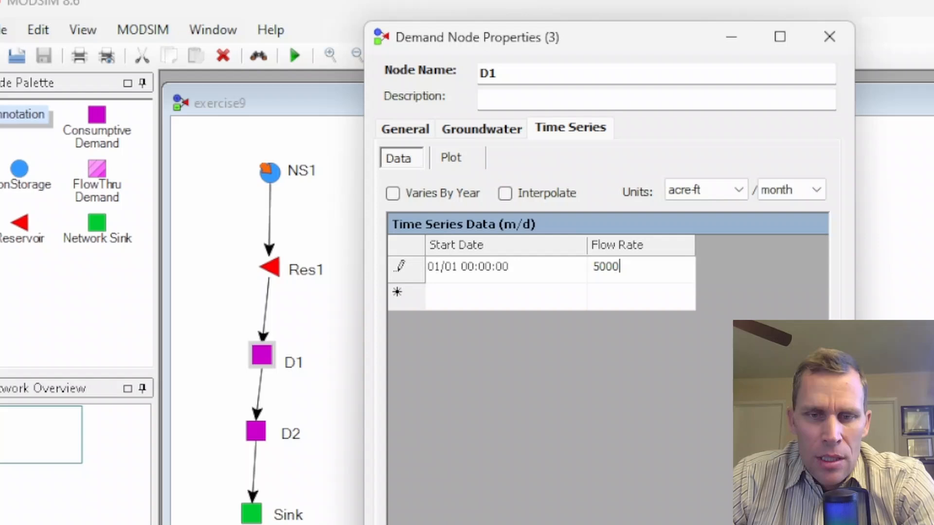
click(603, 365)
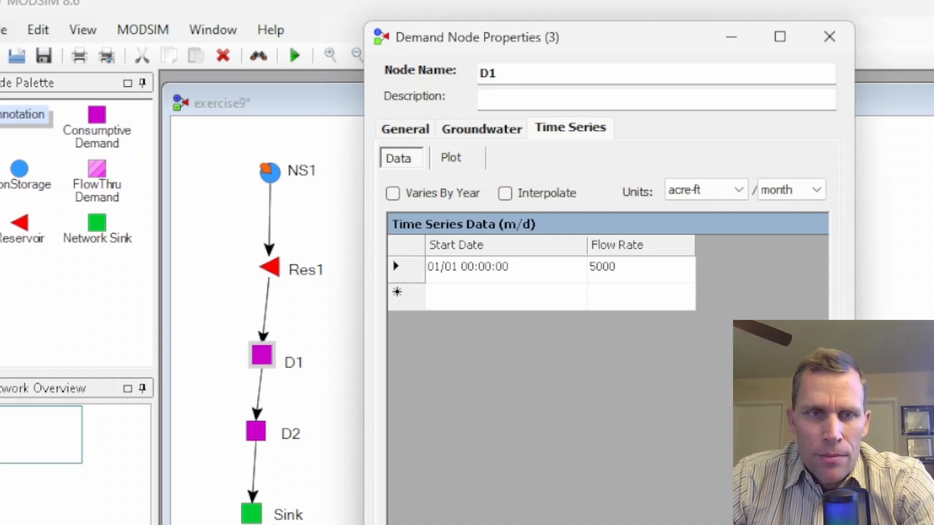
Step: Set demand node D1's priority number to 70 and close its properties
click(402, 137)
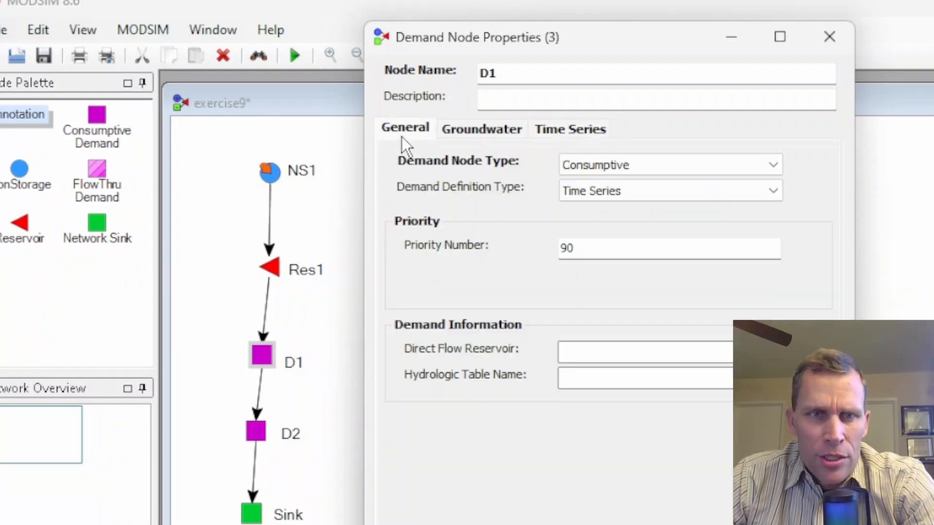
double_click(596, 248)
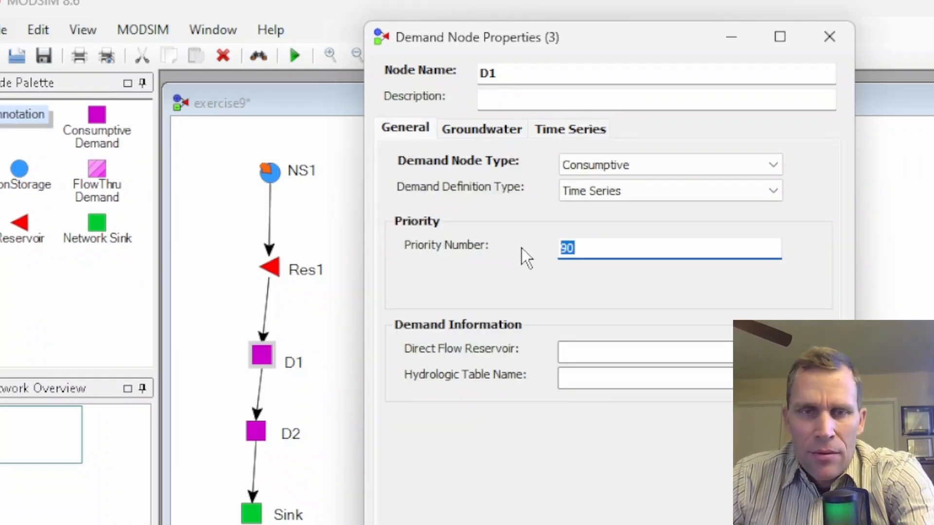
text(70)
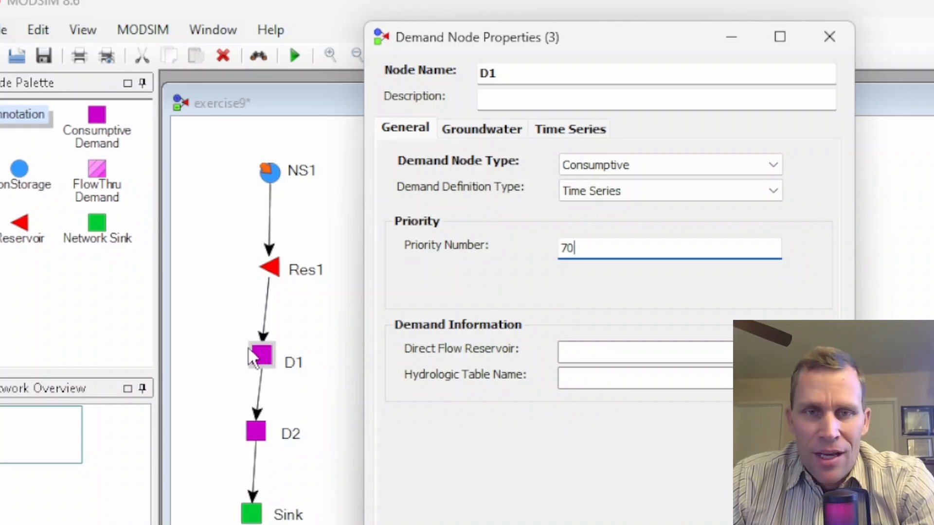
key(Tab)
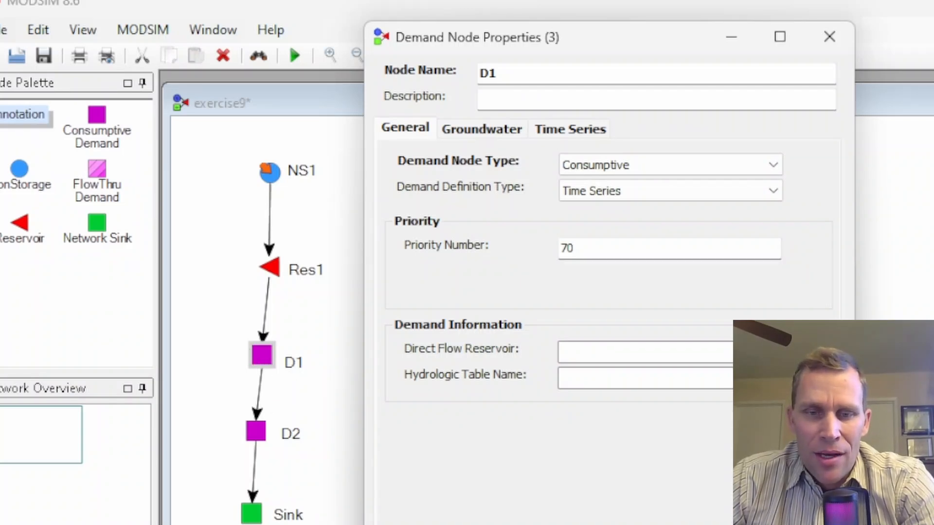
key(Return)
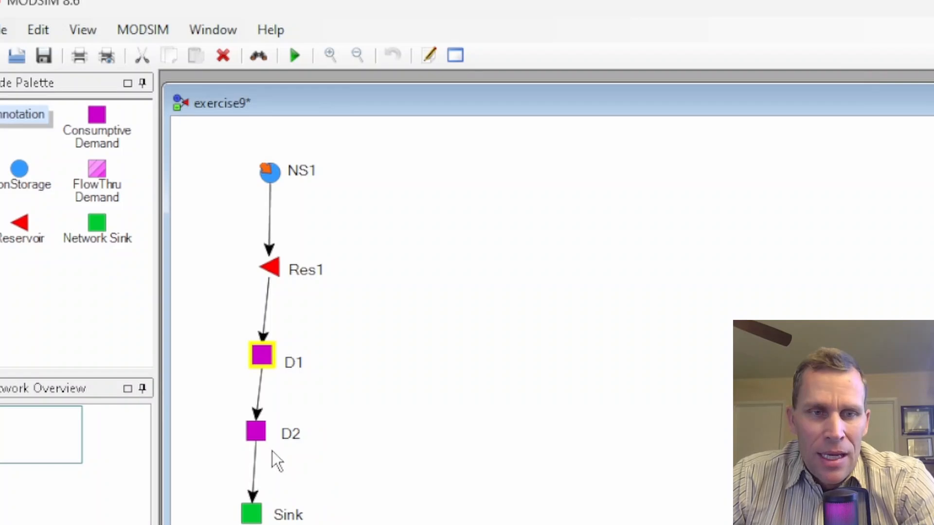
Step: Open demand node D2's properties and set its priority number to 90
click(256, 432)
double_click(259, 436)
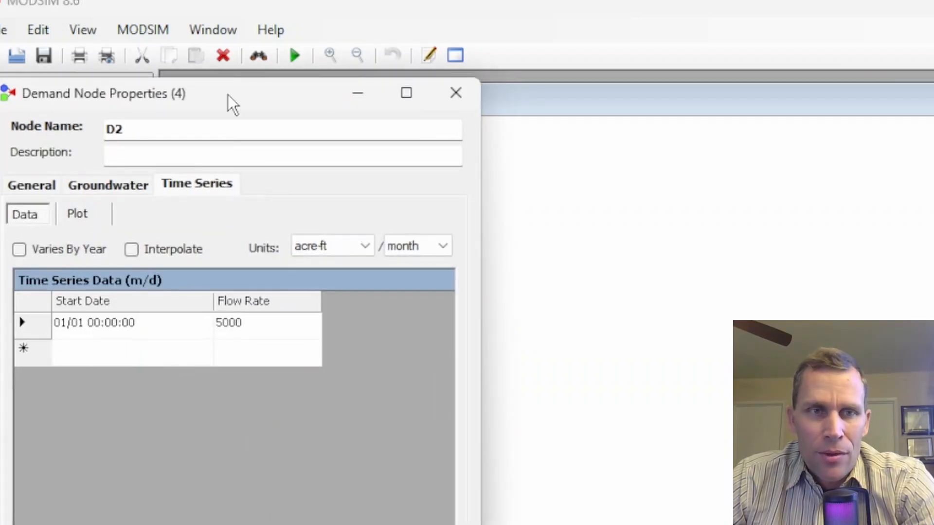
drag(229, 104, 630, 77)
click(430, 152)
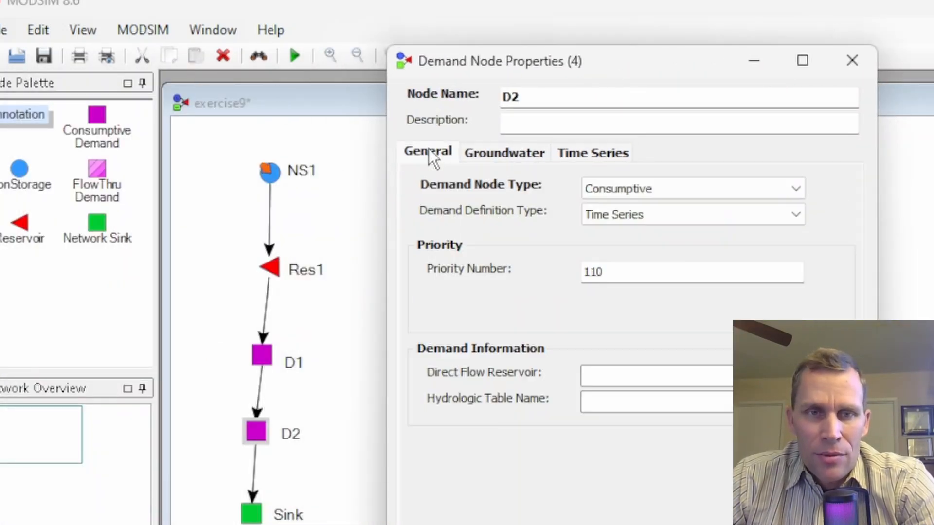
drag(623, 273, 537, 274)
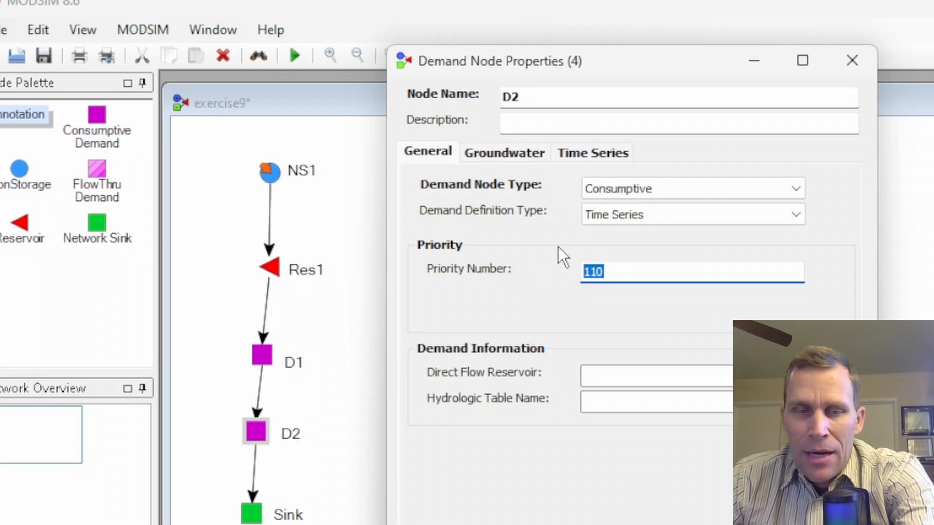
text(90)
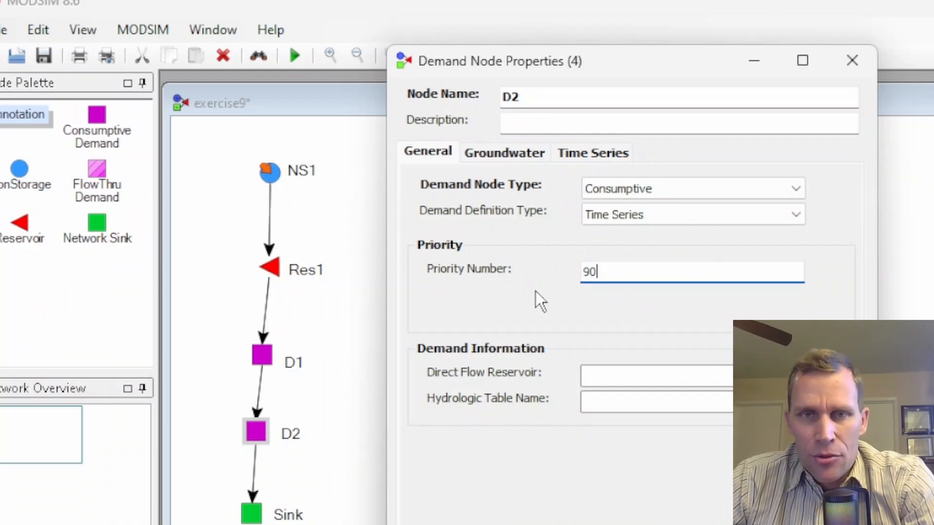
click(773, 518)
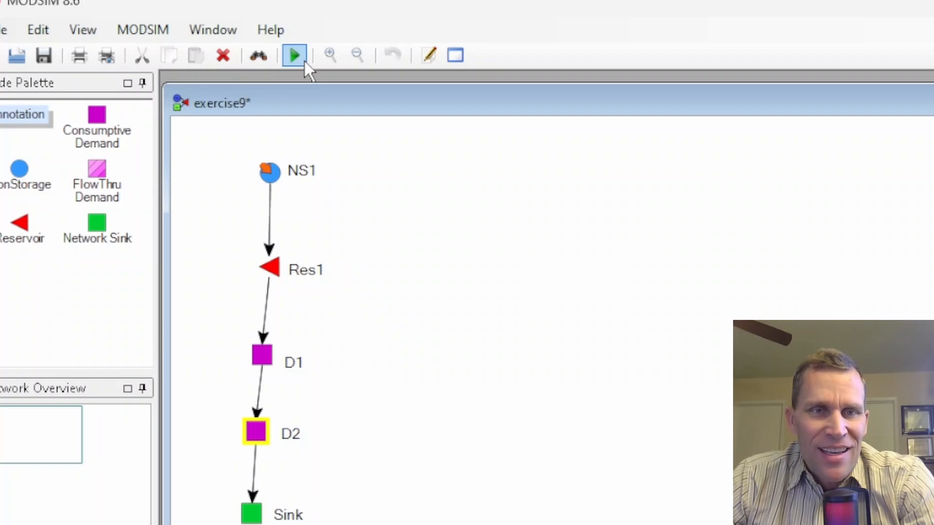
Step: Run the simulation and open Res1's output graph with Volume on the left axis
click(296, 58)
click(658, 509)
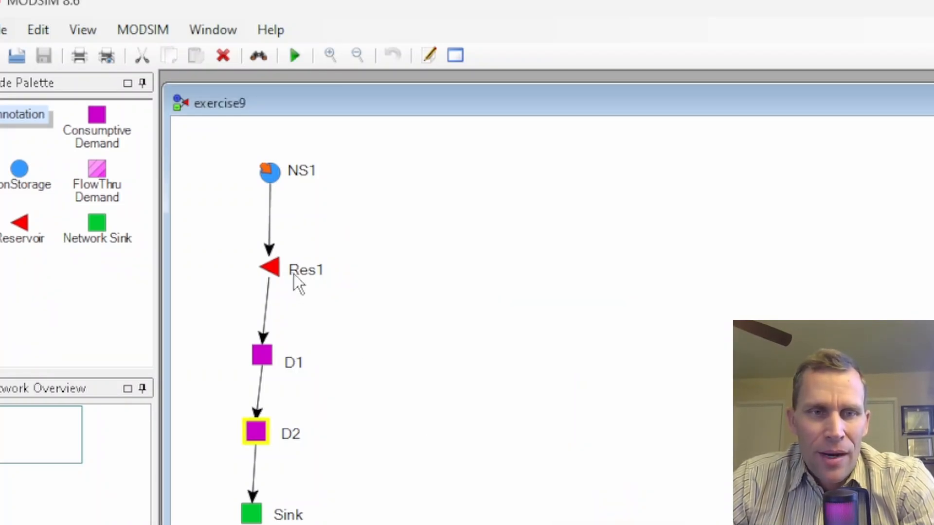
right_click(273, 276)
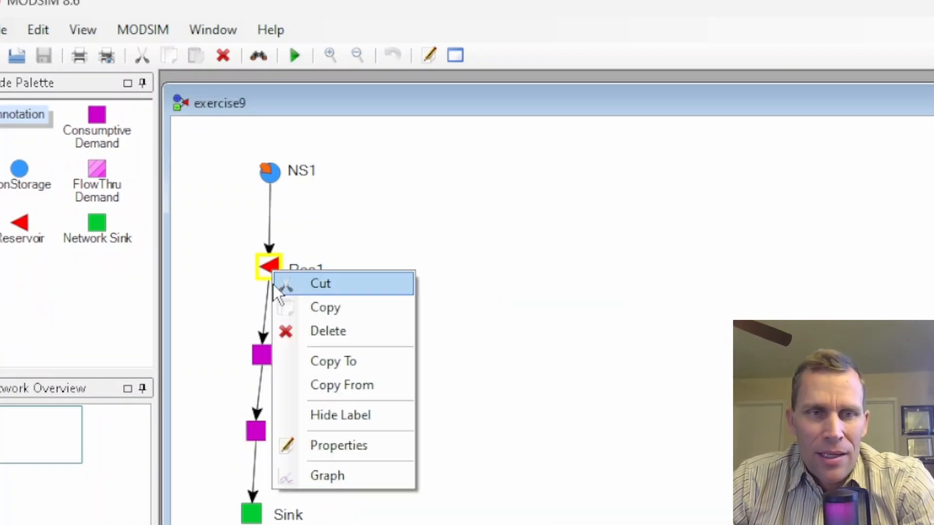
click(336, 477)
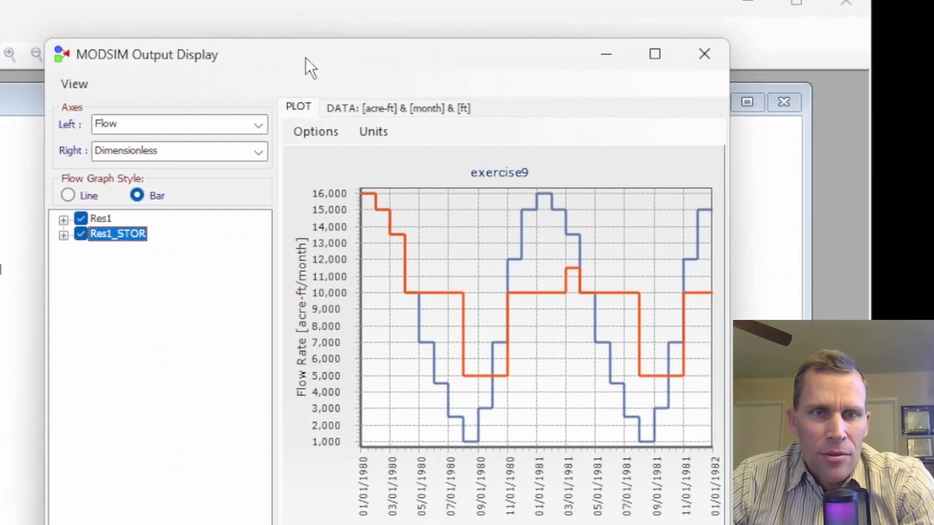
drag(305, 57, 300, 63)
drag(269, 313, 187, 320)
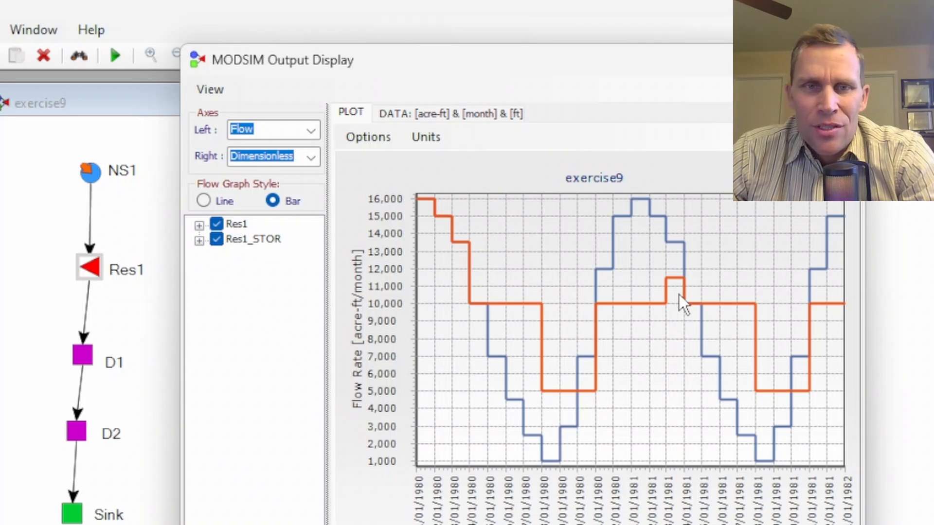
click(311, 131)
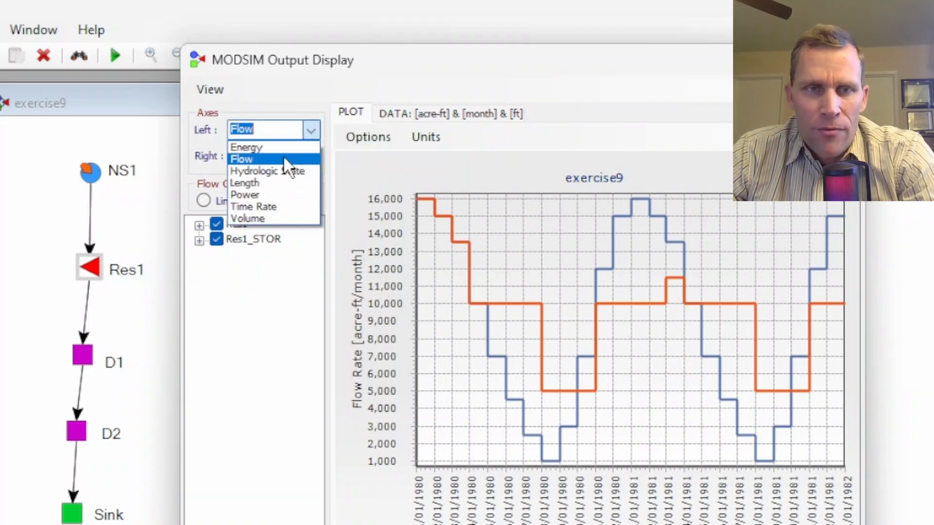
click(274, 220)
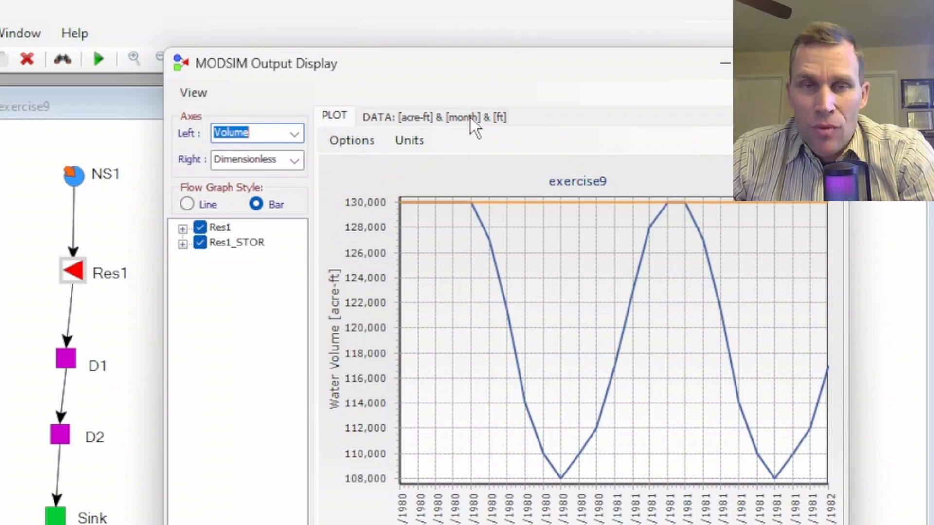
Step: Open the output data view and scroll through Res1's table to its hydrologic state column
click(439, 115)
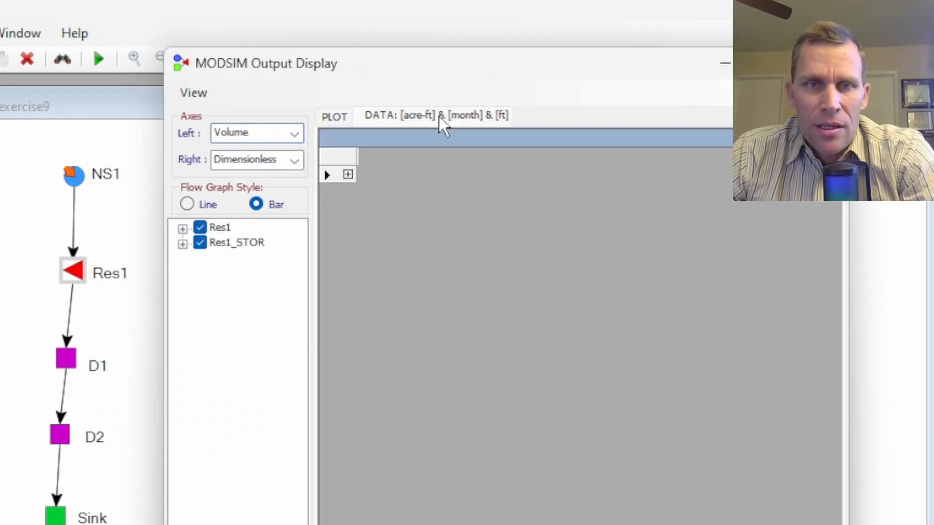
click(348, 174)
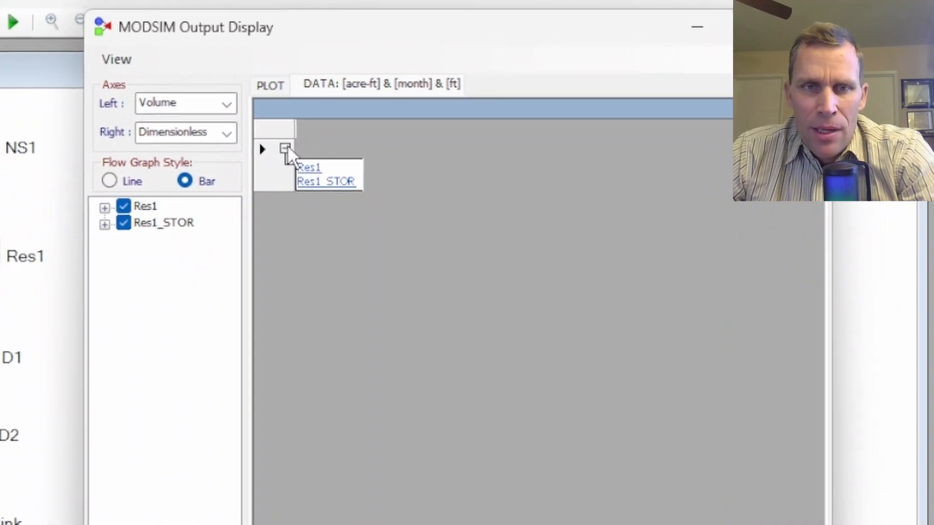
click(258, 149)
drag(352, 524, 510, 524)
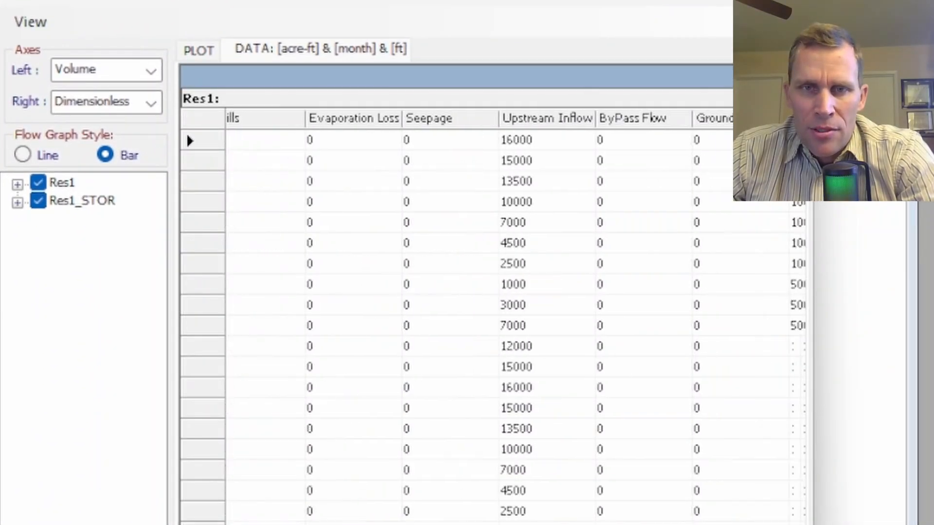
drag(382, 524, 433, 524)
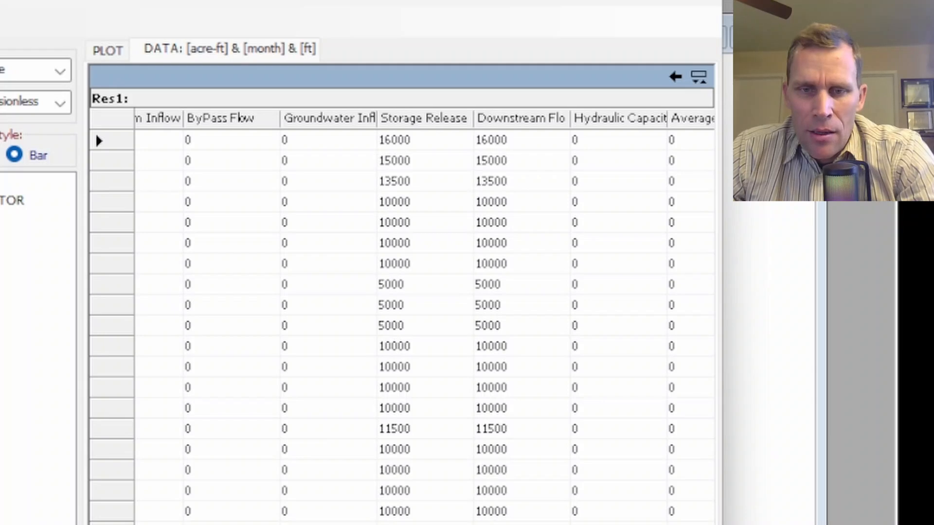
drag(438, 524, 608, 524)
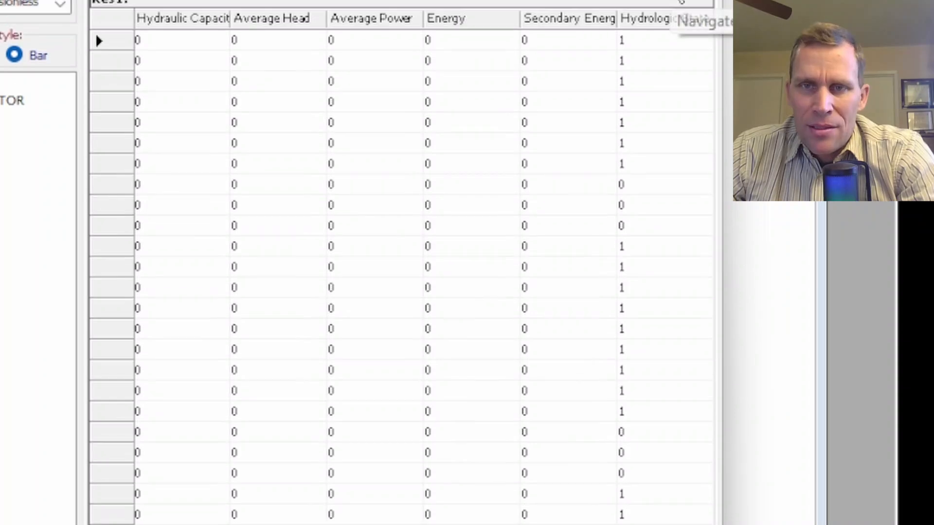
Step: Copy Res1_STOR's Beginning Storage column and paste it into the spreadsheet's Volume column
click(677, 45)
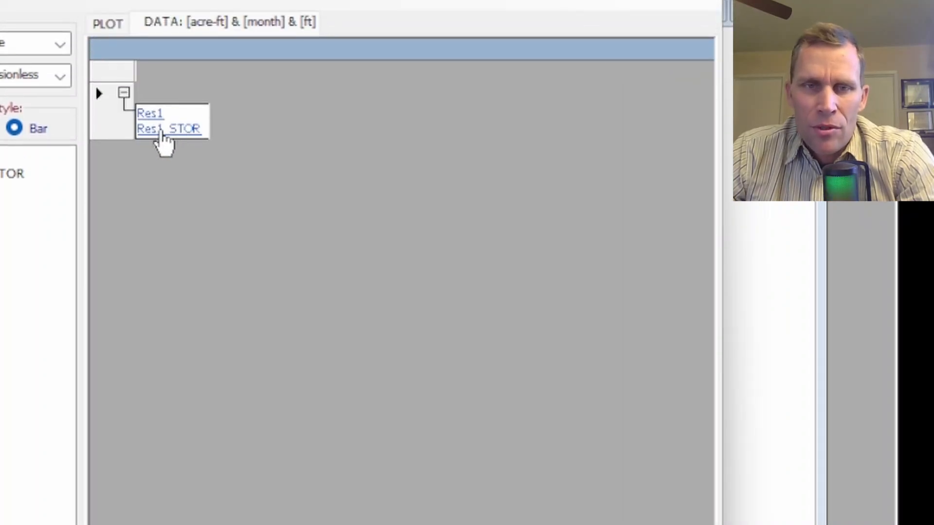
click(176, 128)
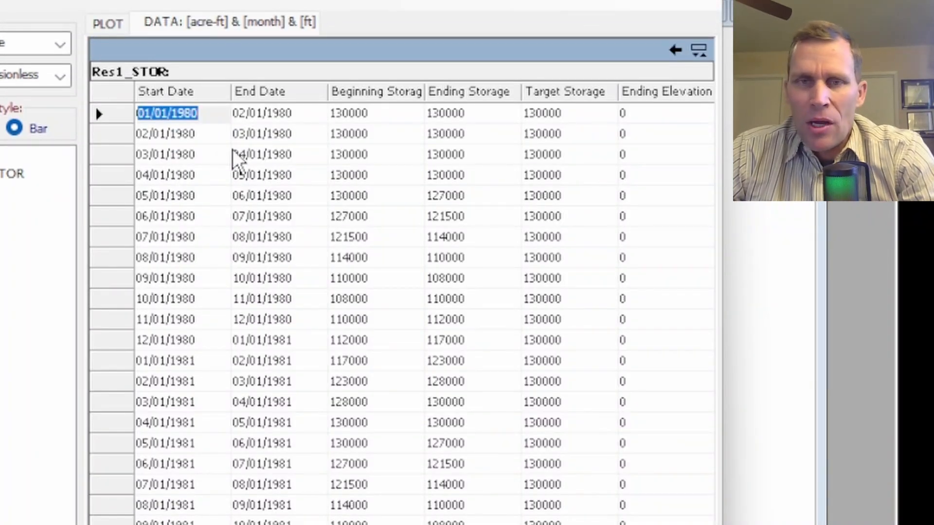
right_click(372, 94)
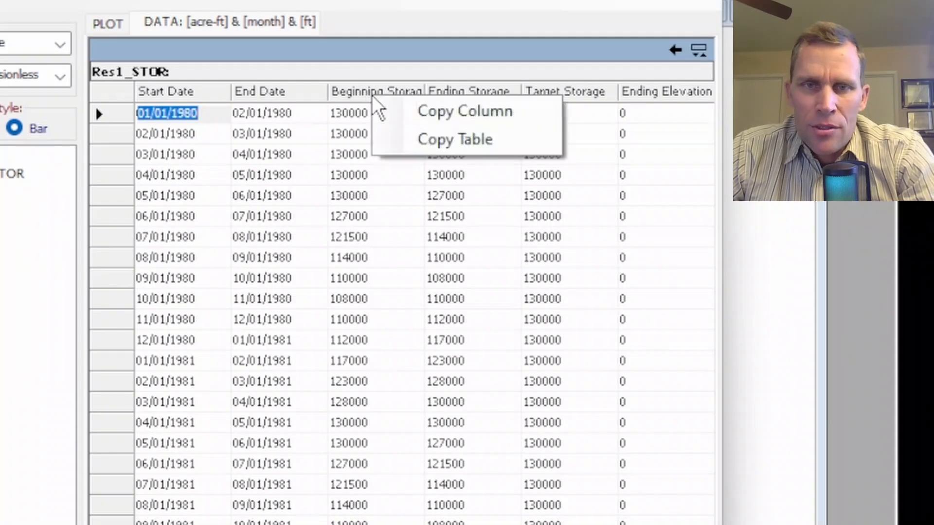
click(439, 112)
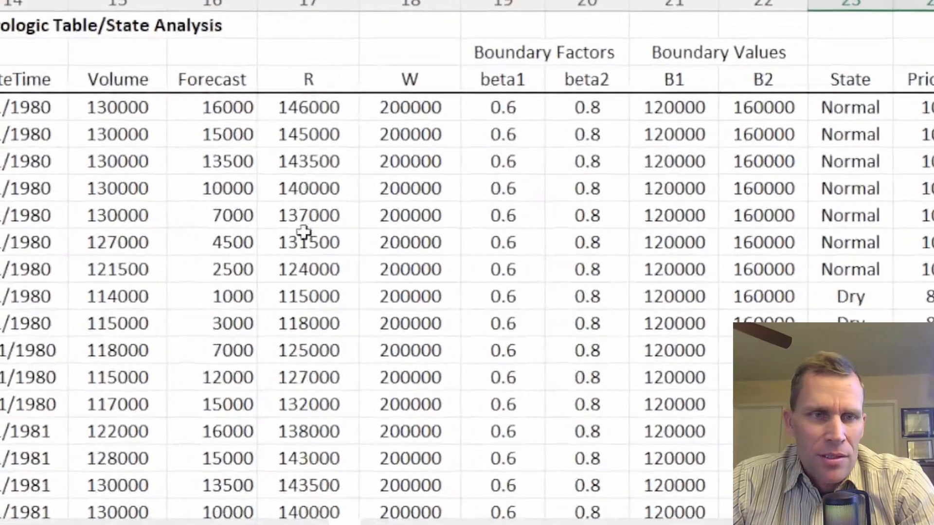
click(153, 139)
click(125, 111)
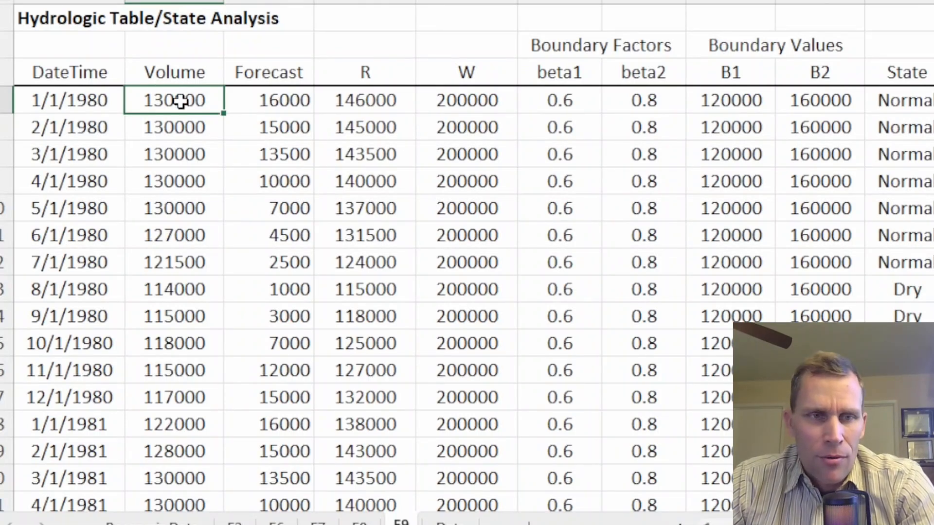
key(ctrl+v)
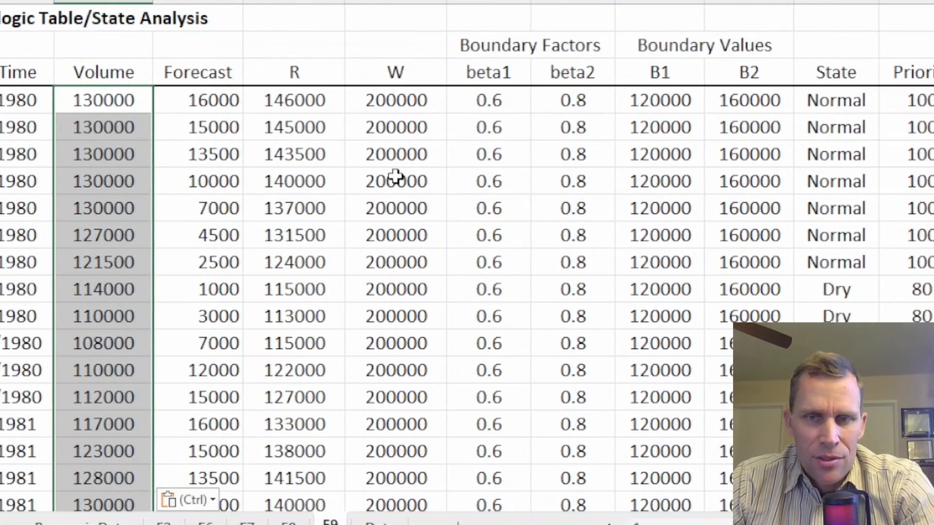
Step: Examine the State and Priority values of the dry-month rows in the spreadsheet
drag(827, 289, 900, 345)
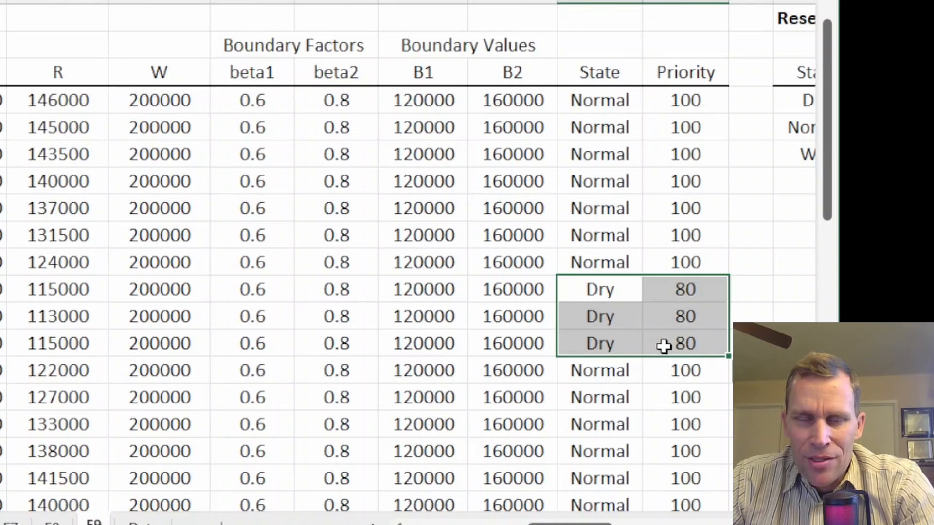
drag(602, 292, 607, 340)
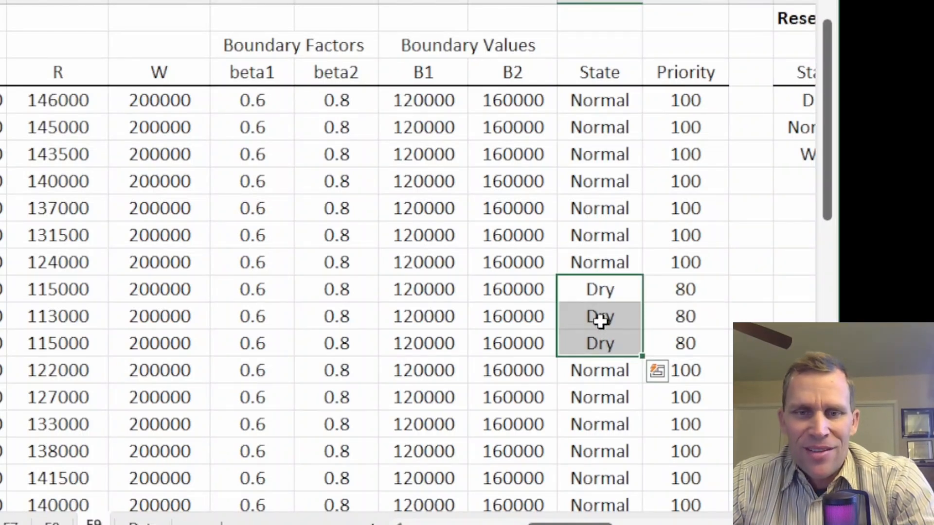
click(1, 319)
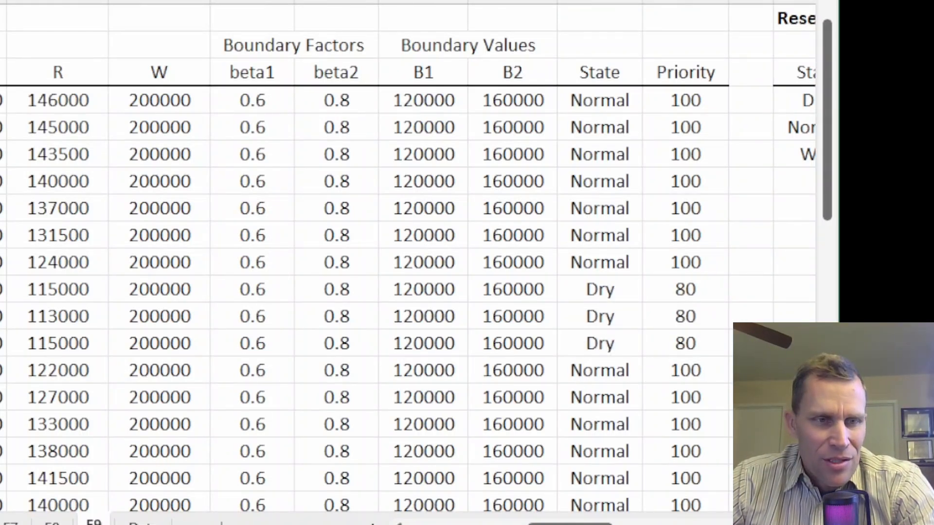
drag(1, 291, 673, 337)
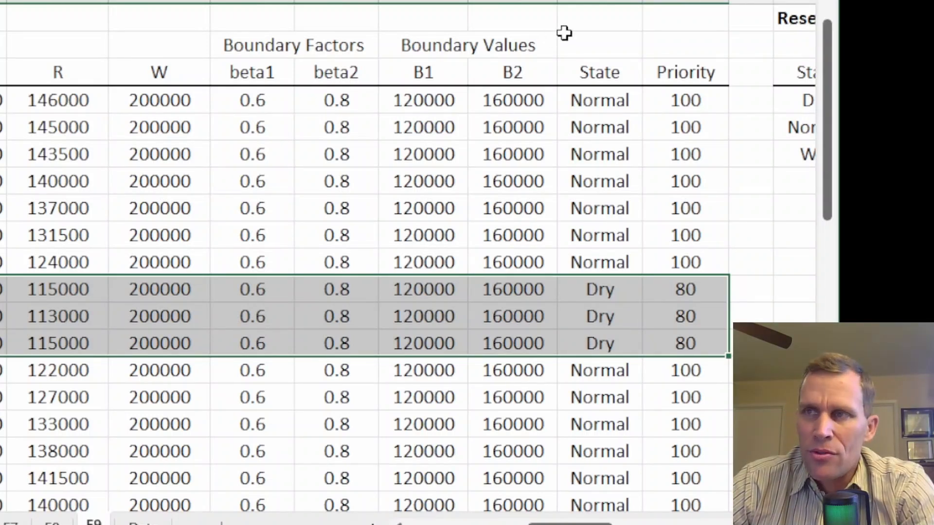
click(587, 36)
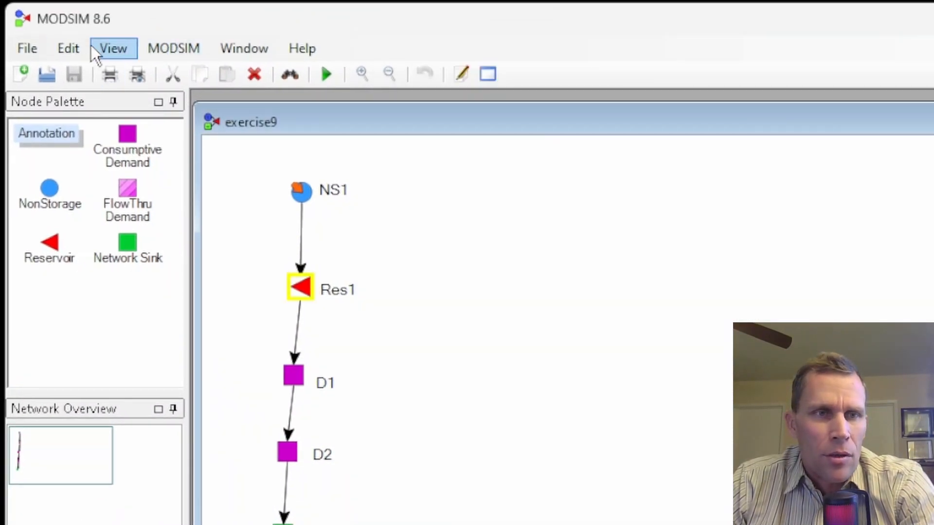
Step: Open the network settings' hydrologic state tables and inspect HTable1's reservoir and boundary factors
click(172, 48)
click(199, 78)
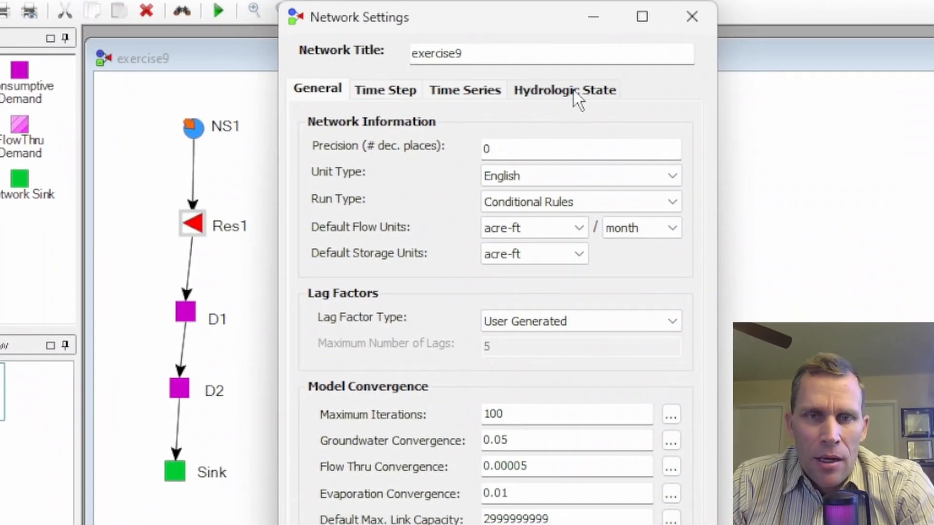
click(468, 186)
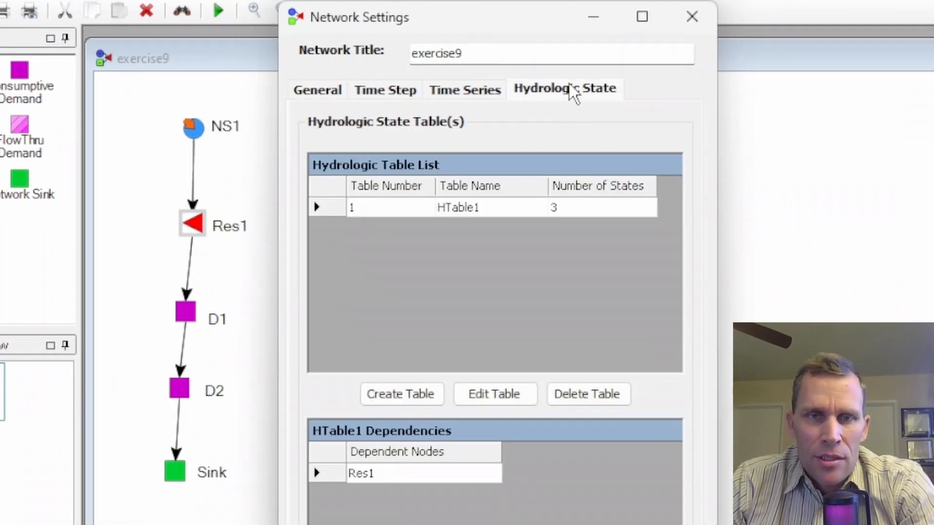
double_click(459, 210)
click(484, 397)
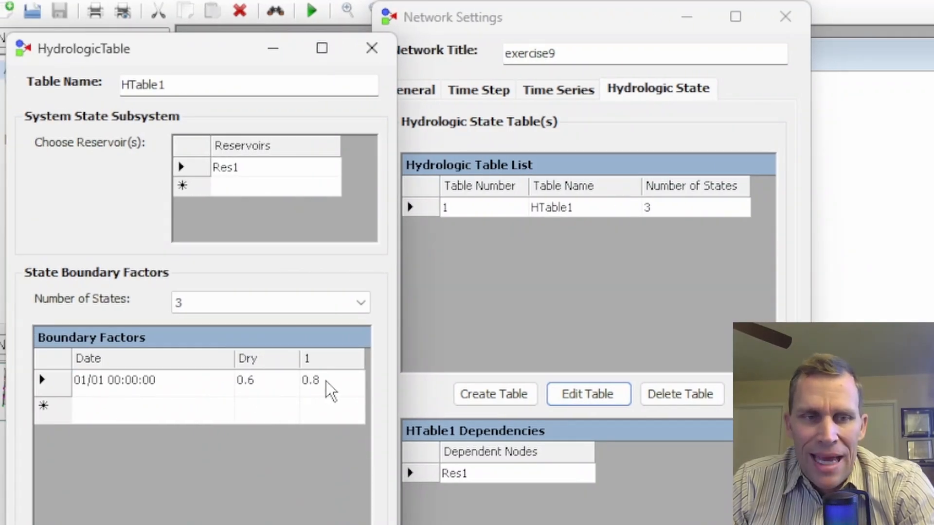
double_click(195, 84)
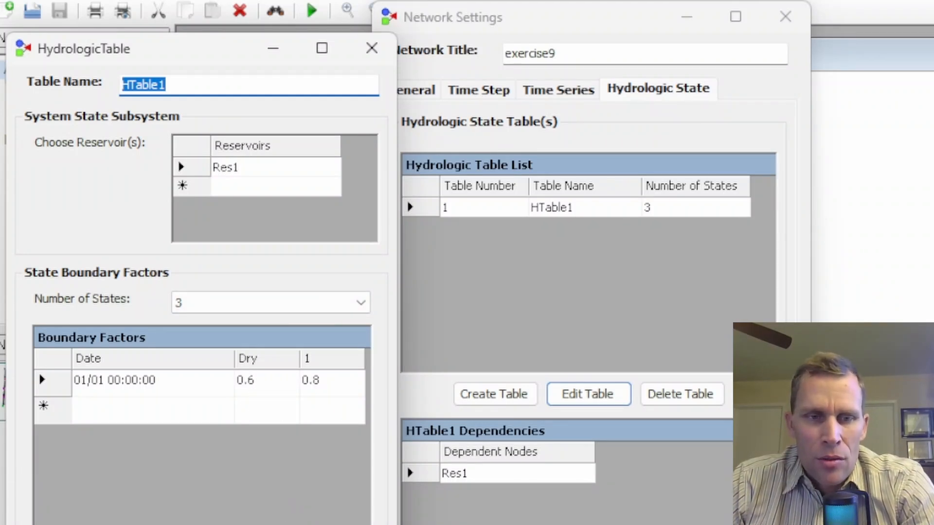
click(286, 508)
Step: Create a new hydrologic table named HTable2 with Res1 as its reservoir
click(478, 397)
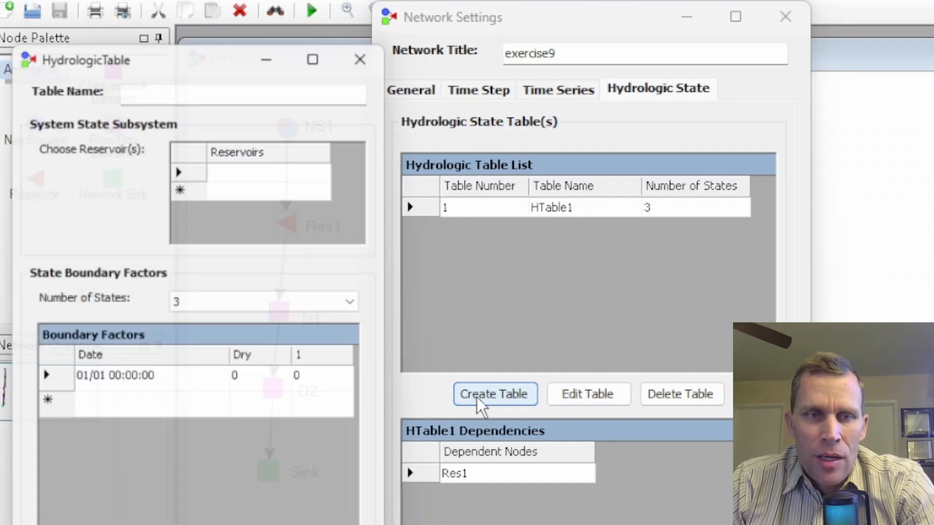
click(204, 86)
text(HTable1)
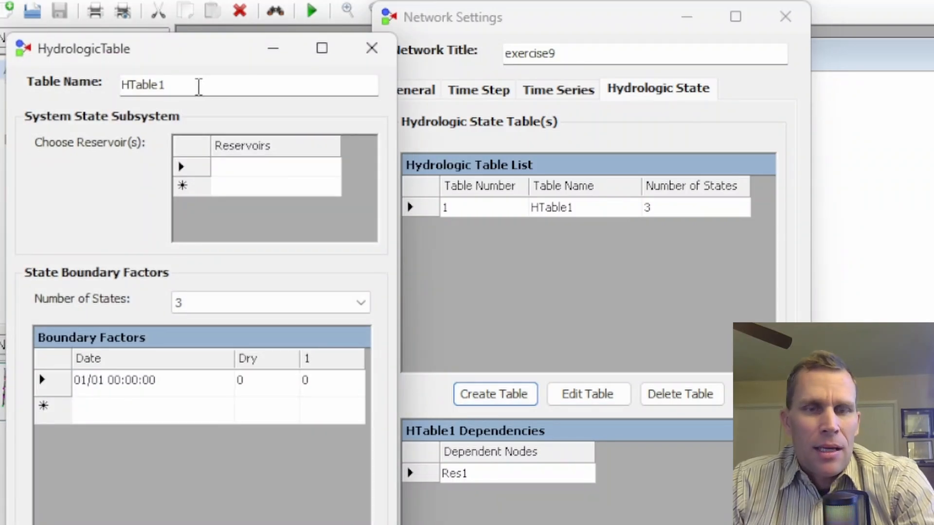
key(BackSpace)
text(2)
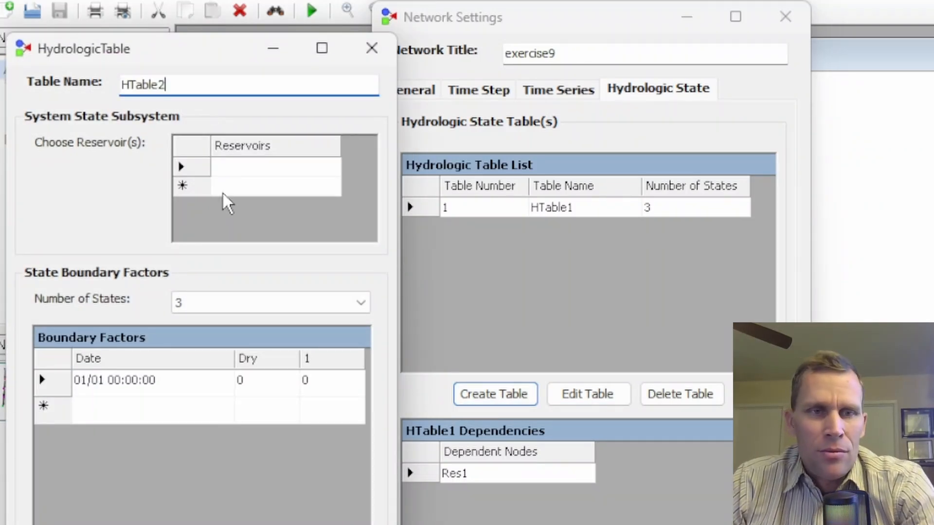
click(240, 170)
click(329, 173)
click(297, 190)
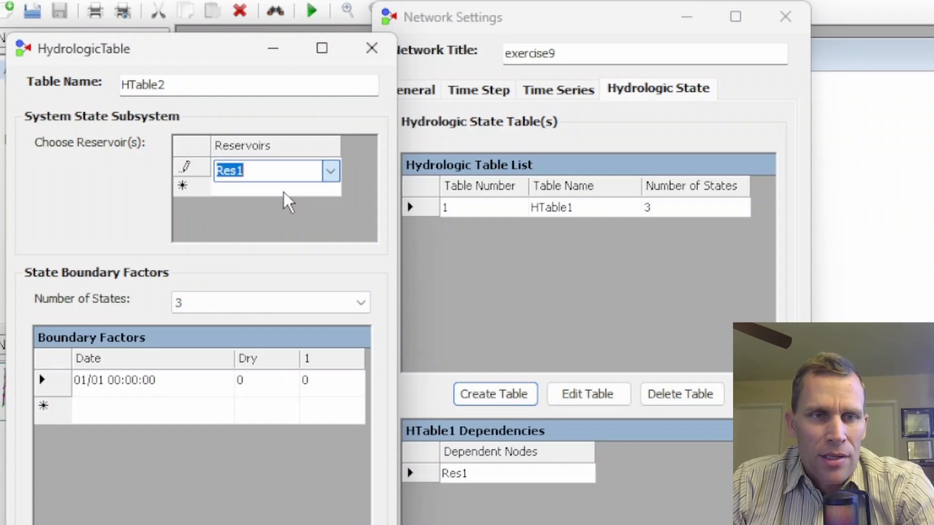
Step: Set HTable2's boundary factors to 0.7 for Dry and 0.8 for state 1, then close the network settings
click(265, 390)
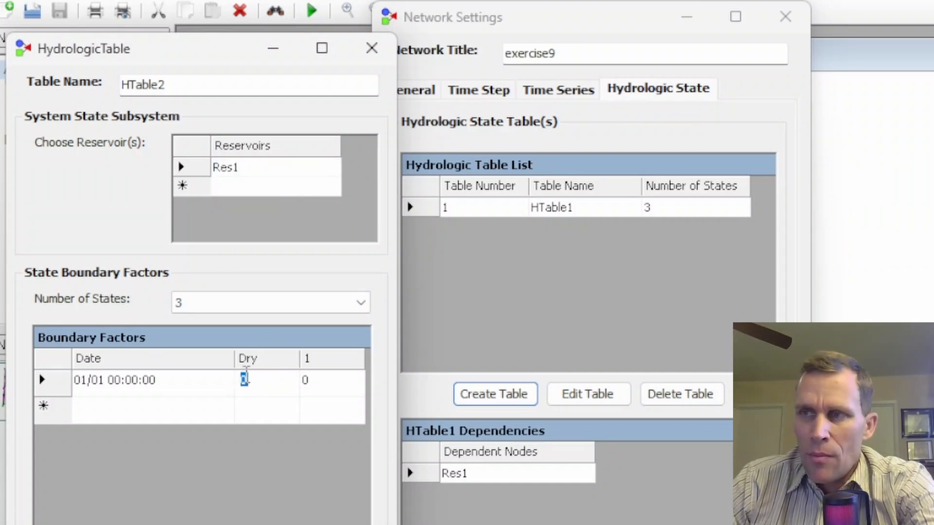
text(.7)
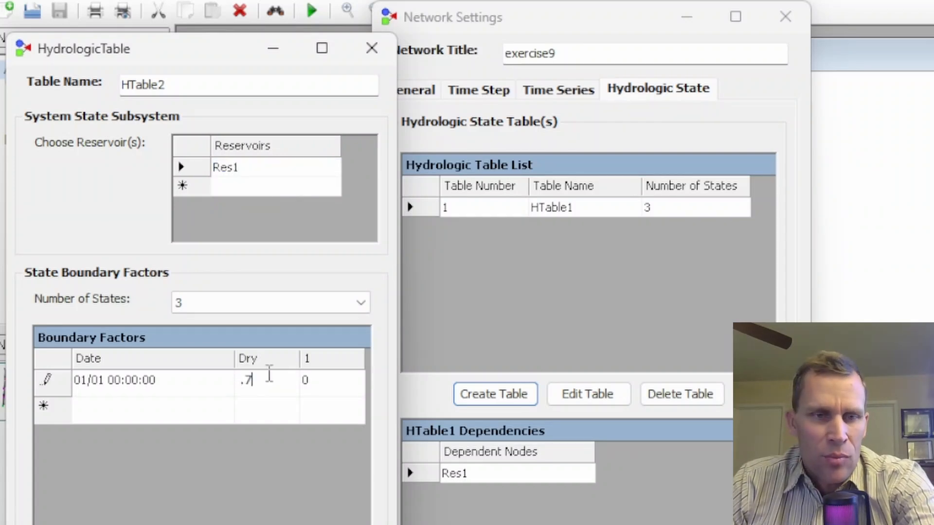
click(307, 380)
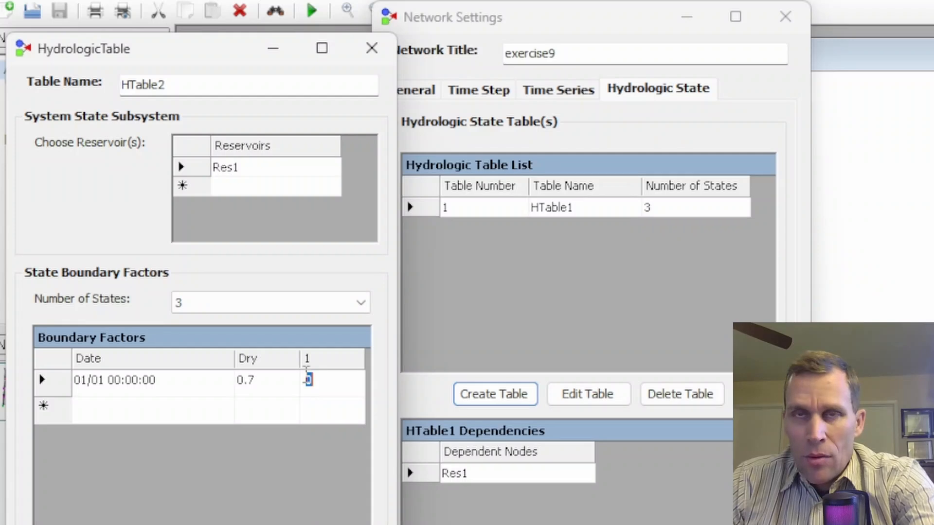
text(.8)
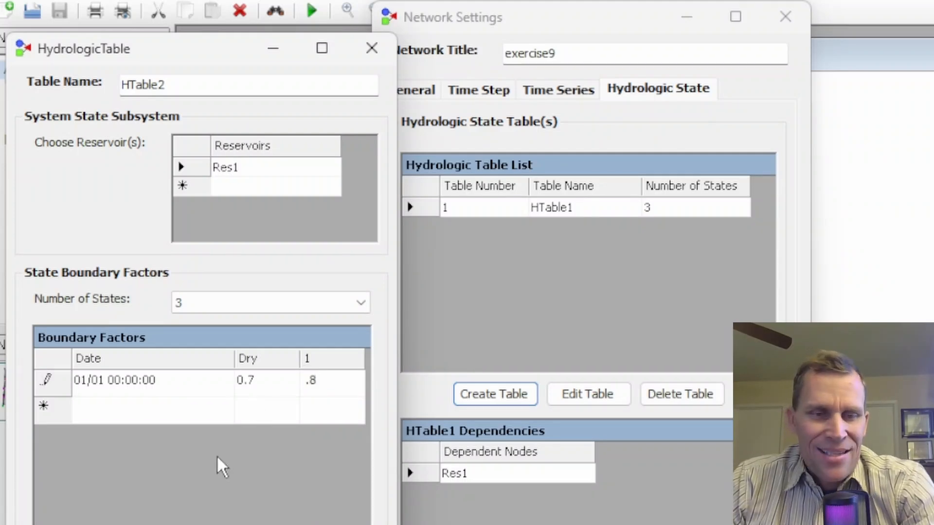
key(Return)
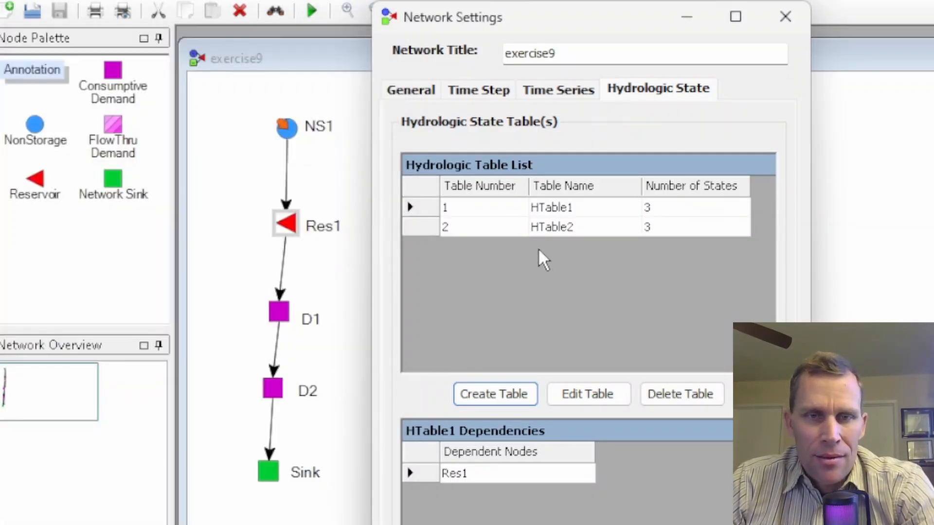
click(555, 226)
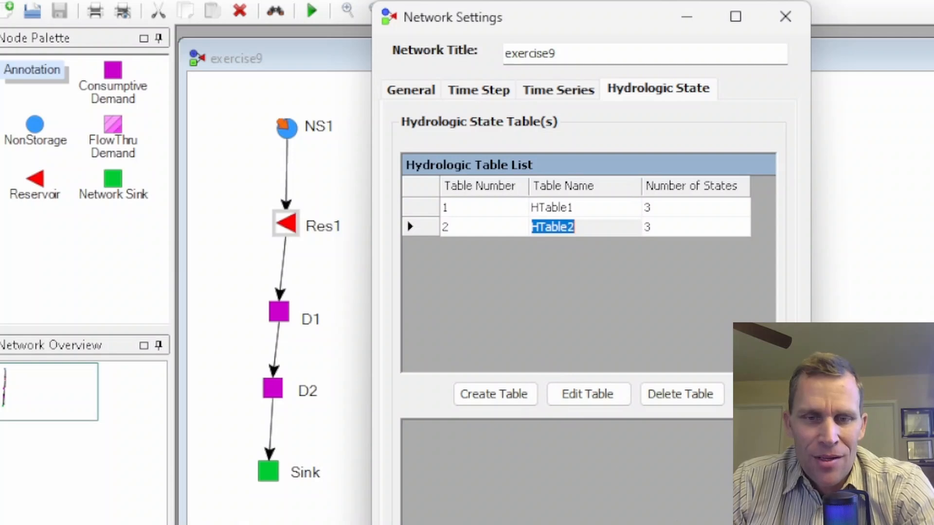
click(525, 524)
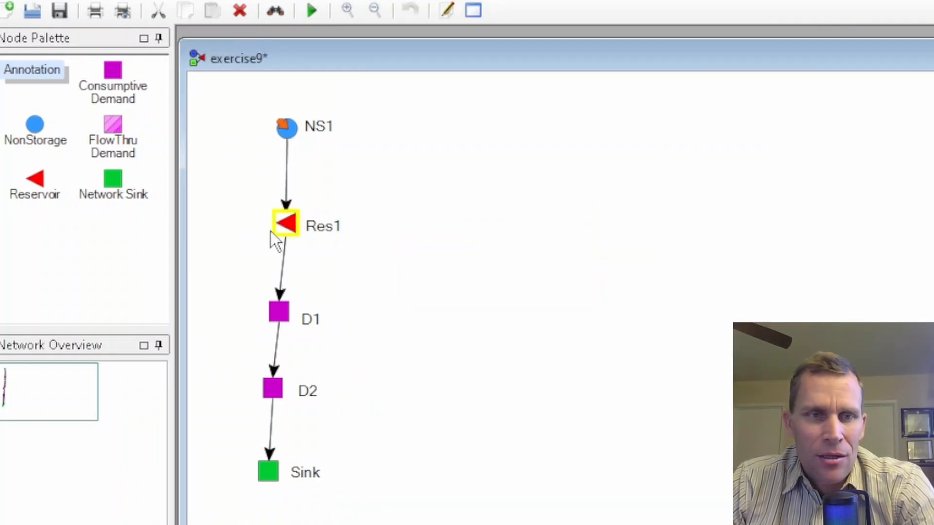
Step: Assign HTable2 as Res1's hydrologic table in its reservoir properties
double_click(286, 236)
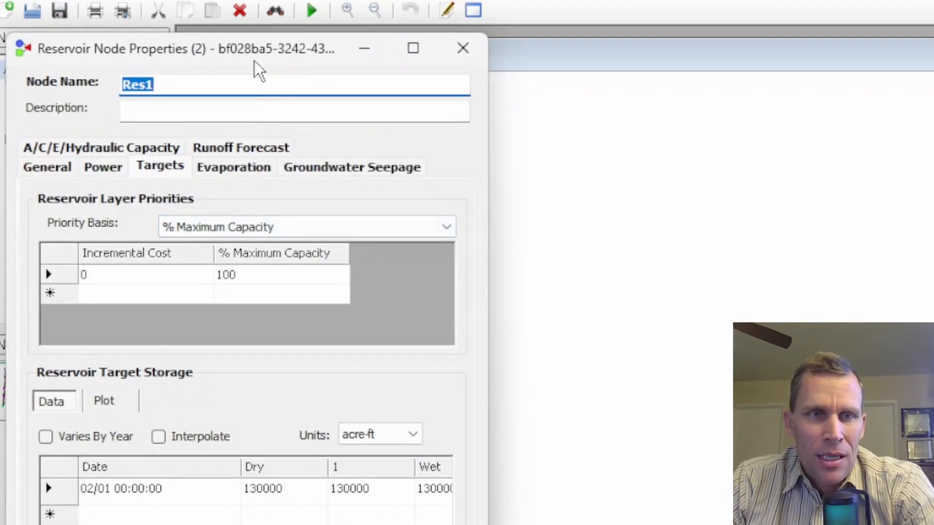
drag(254, 61, 644, 37)
click(438, 143)
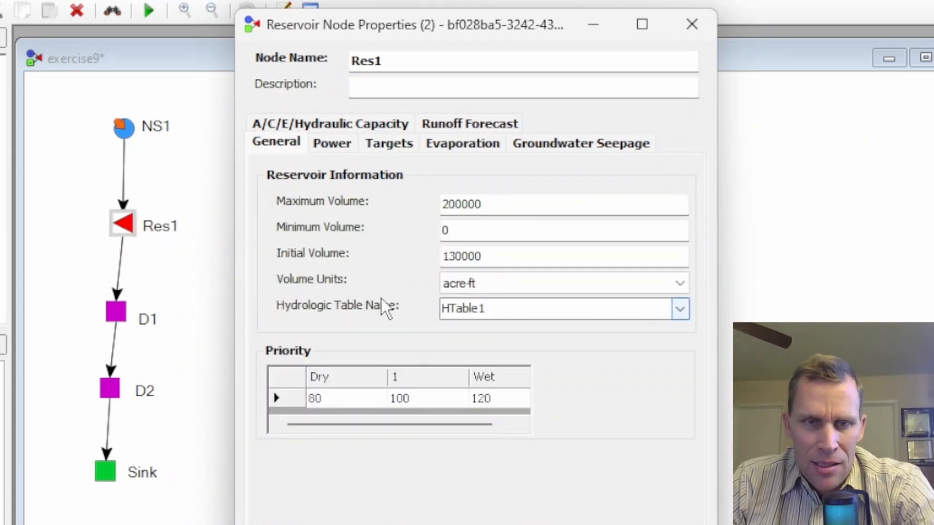
click(679, 309)
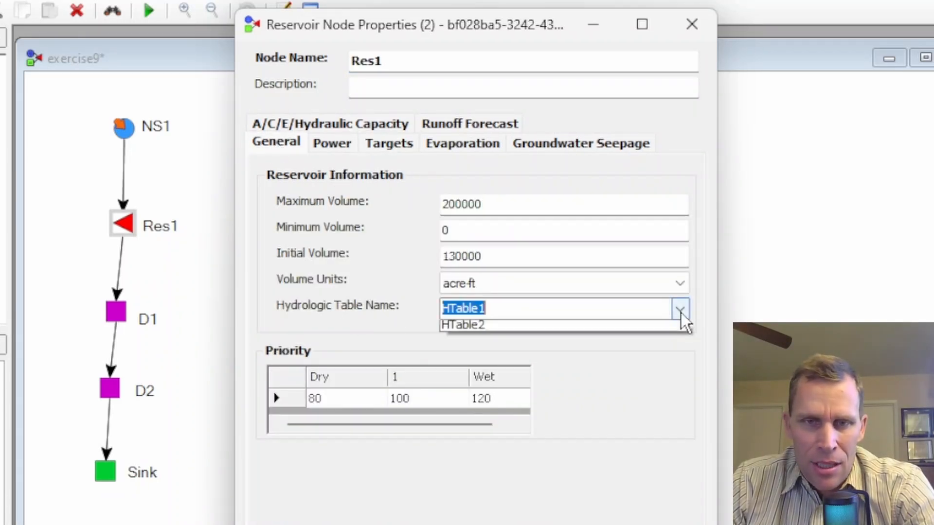
click(605, 344)
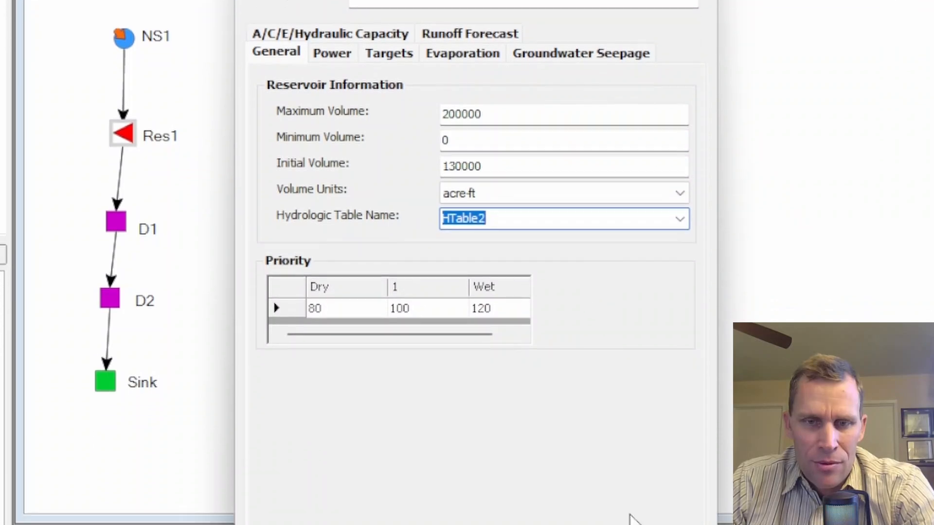
click(652, 486)
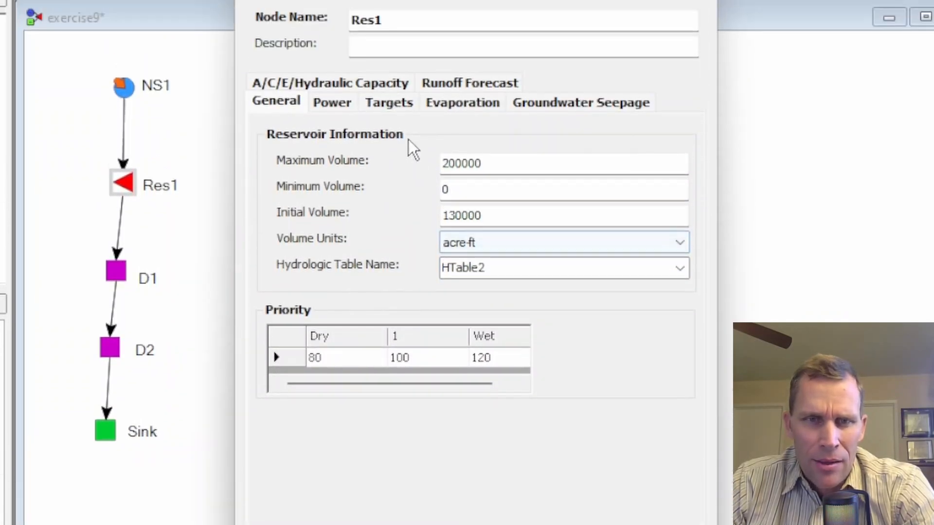
click(389, 137)
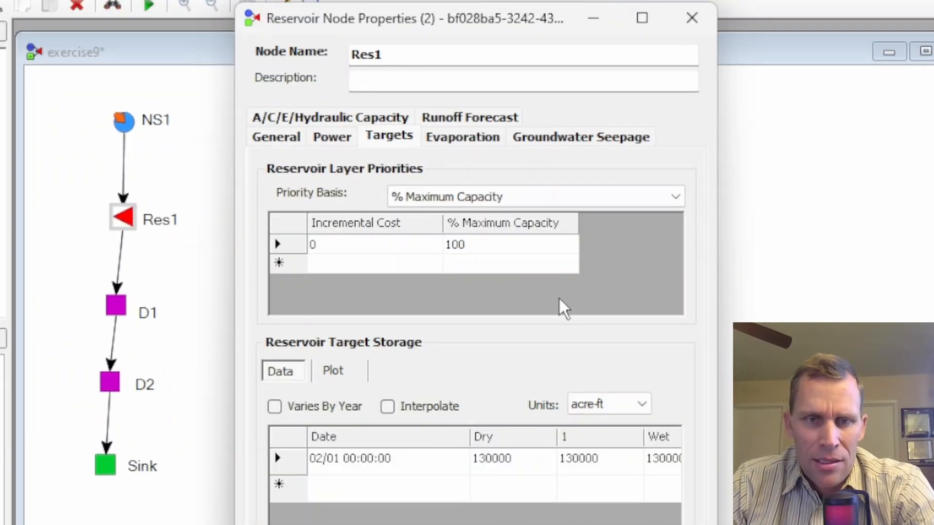
click(292, 138)
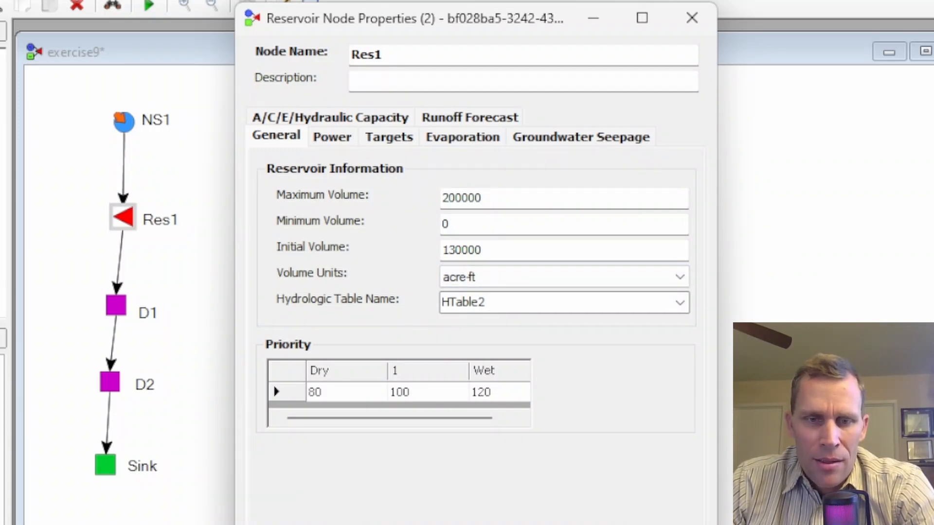
click(584, 524)
Step: Run the simulation, saving the model when asked
click(182, 48)
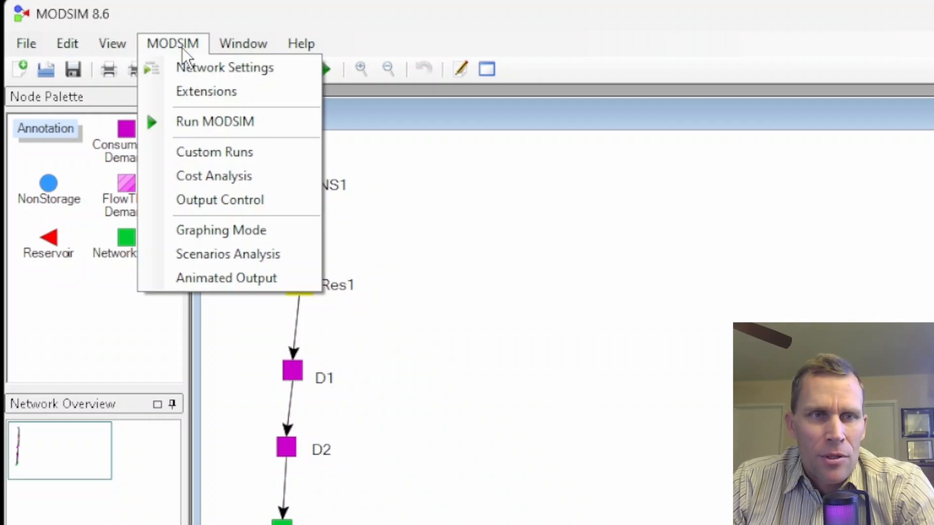
click(205, 122)
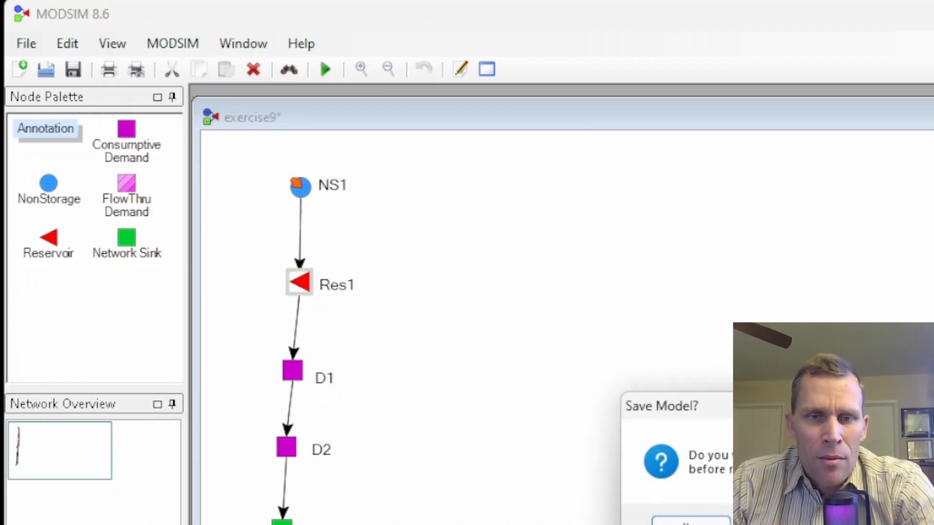
click(671, 521)
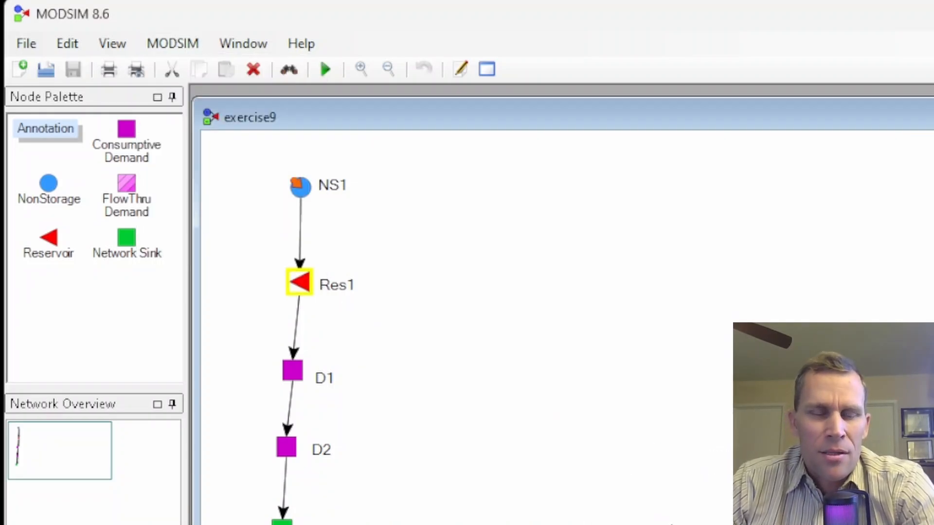
Step: Open Res1's output graph and switch the left axis to Flow
right_click(307, 288)
click(362, 490)
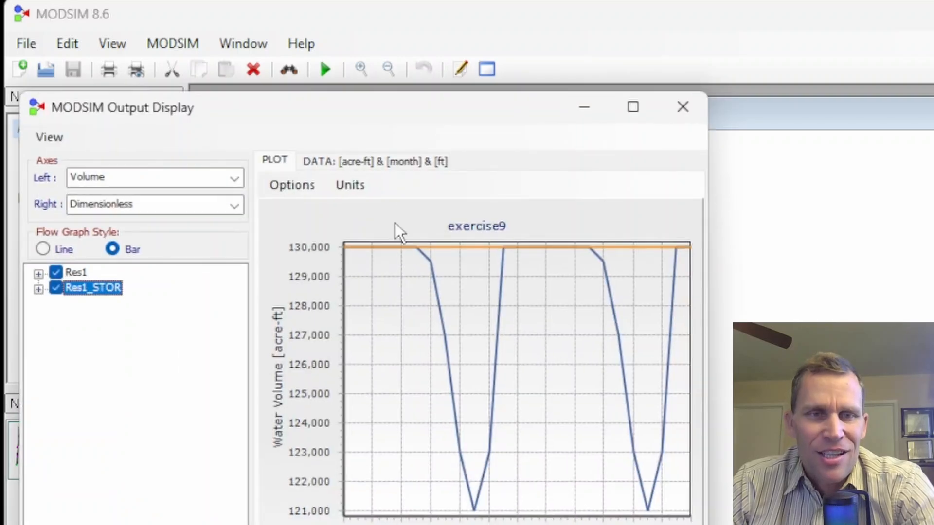
drag(358, 111, 726, 77)
drag(515, 77, 508, 80)
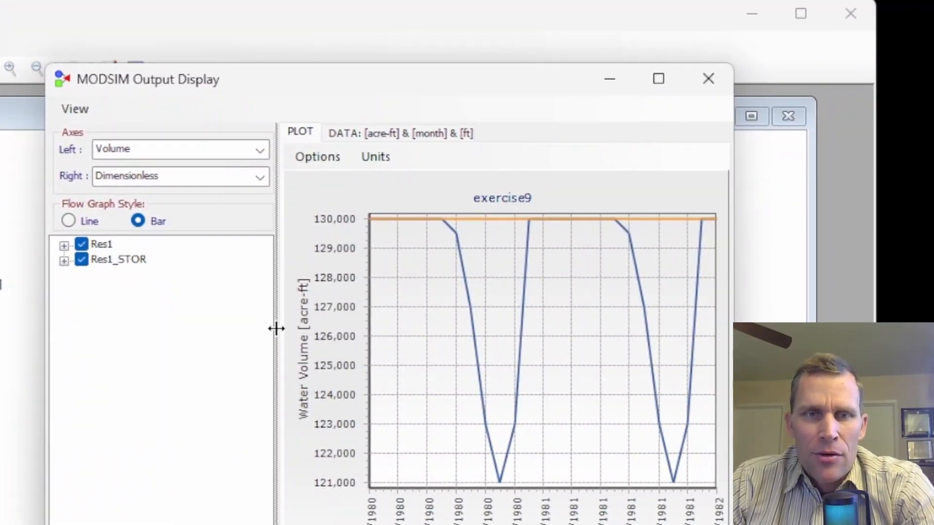
drag(276, 327, 196, 336)
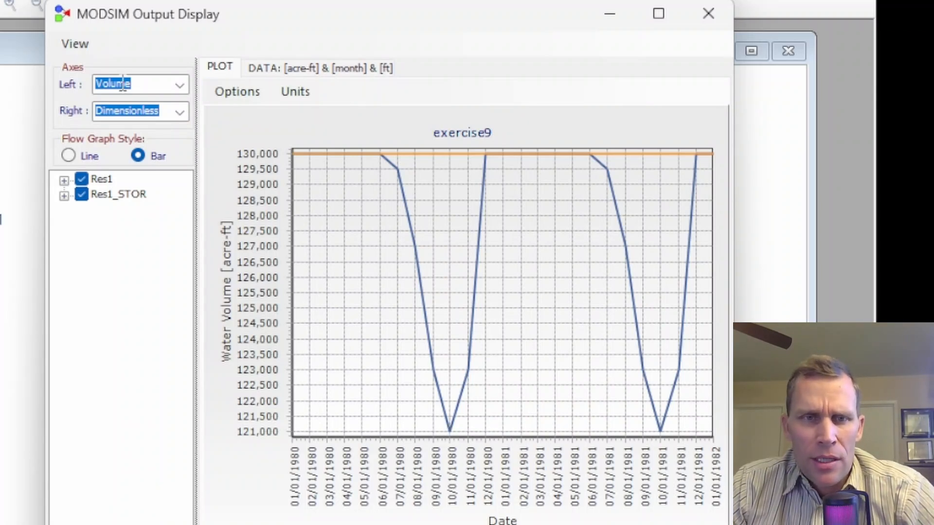
click(180, 86)
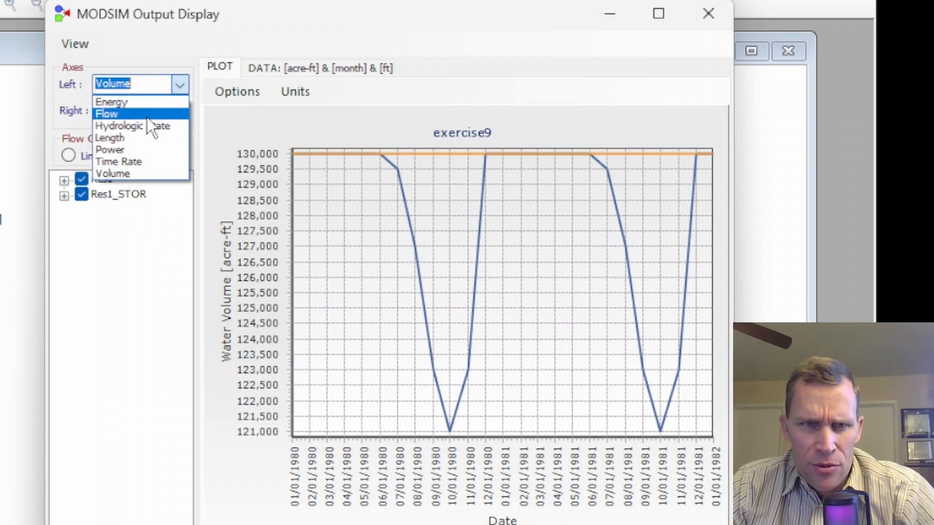
click(131, 115)
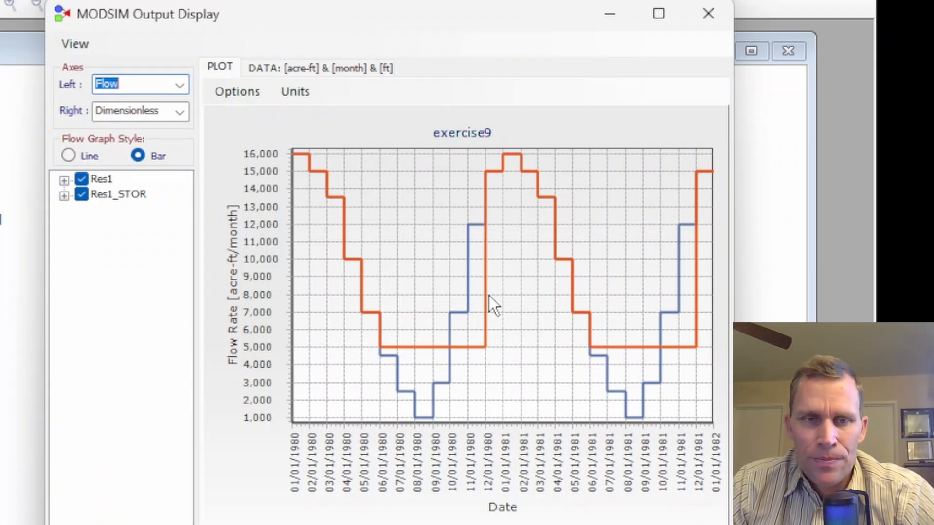
Step: Open Res1's output data table and scroll to its Hydrologic State column
click(268, 68)
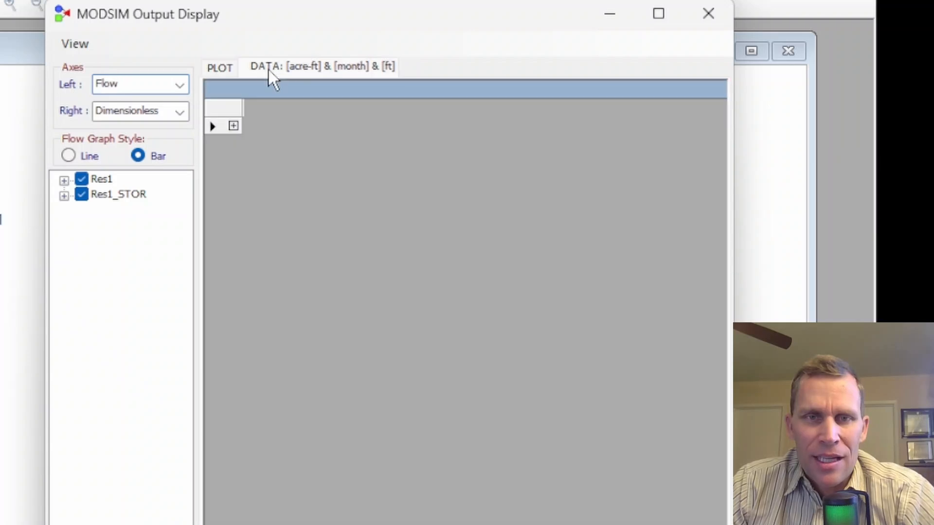
click(233, 126)
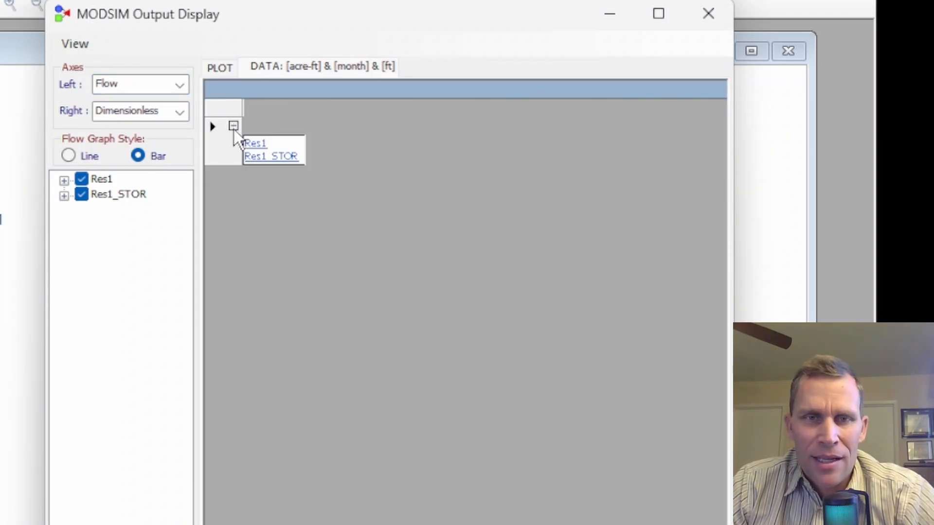
click(254, 145)
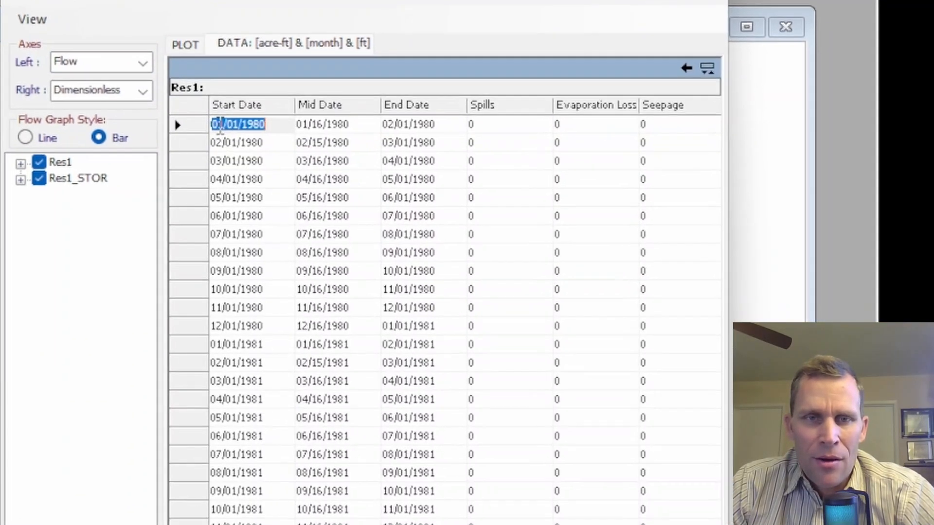
drag(180, 524, 599, 524)
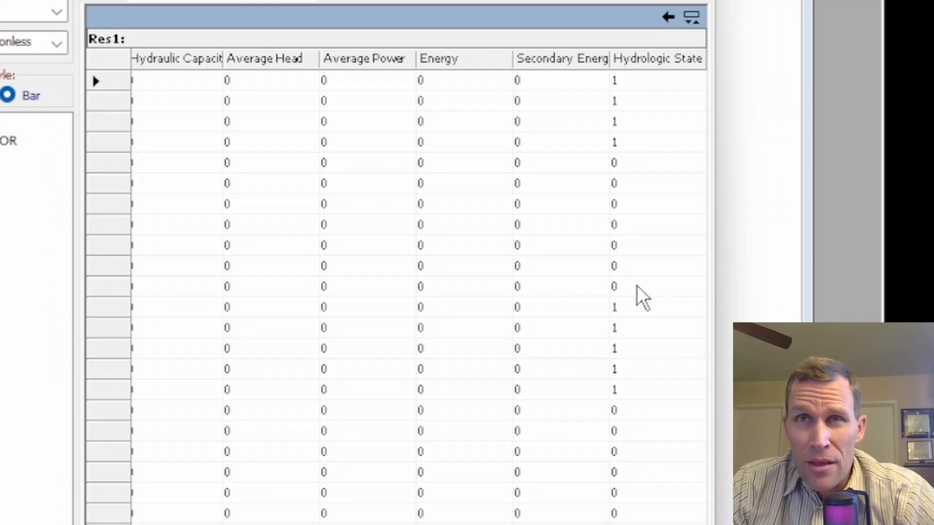
double_click(619, 305)
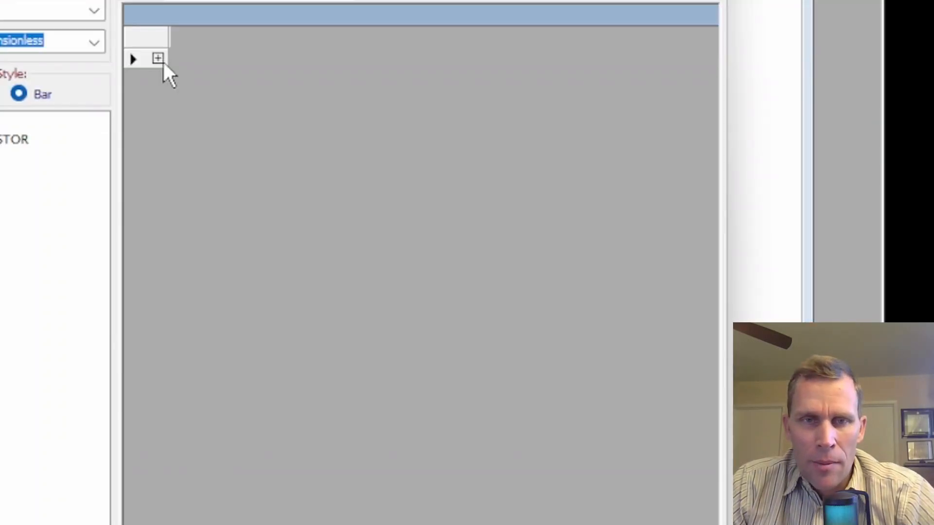
Step: Switch the output table to Res1_STOR and copy its Beginning Storage column
click(158, 59)
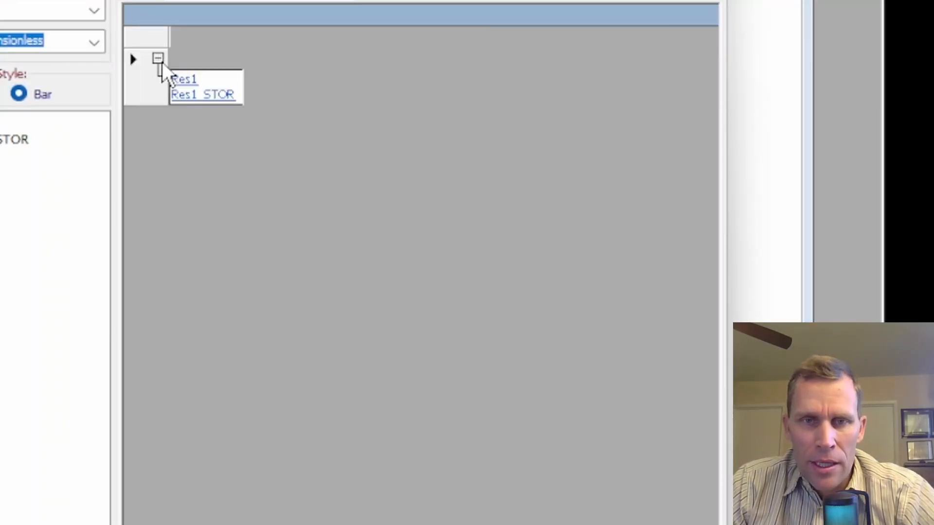
click(196, 98)
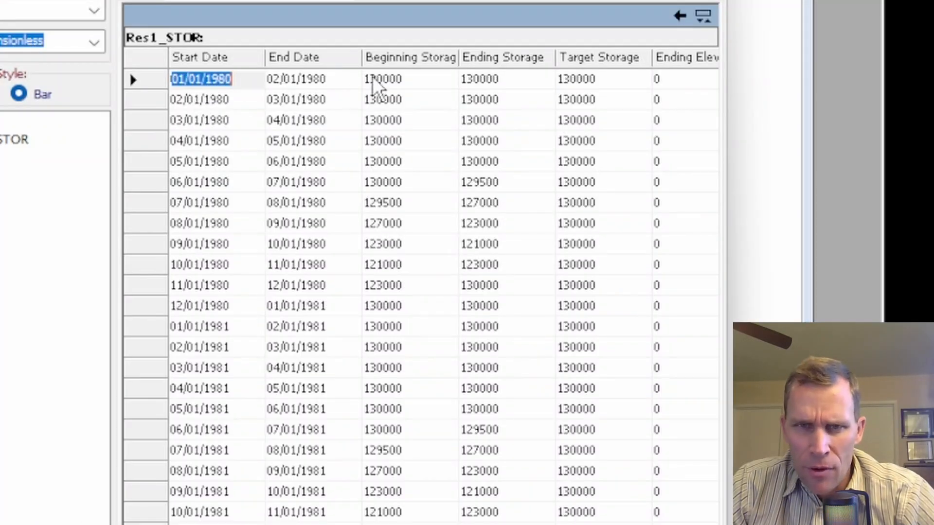
right_click(384, 61)
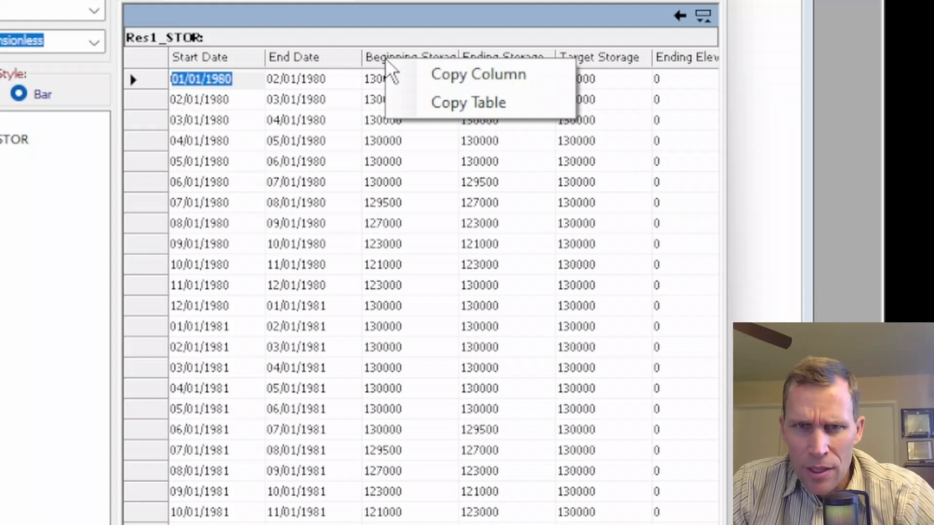
click(423, 76)
Step: Paste the copied storage values into the Volume column of the E9 state analysis sheet
key(alt+Tab)
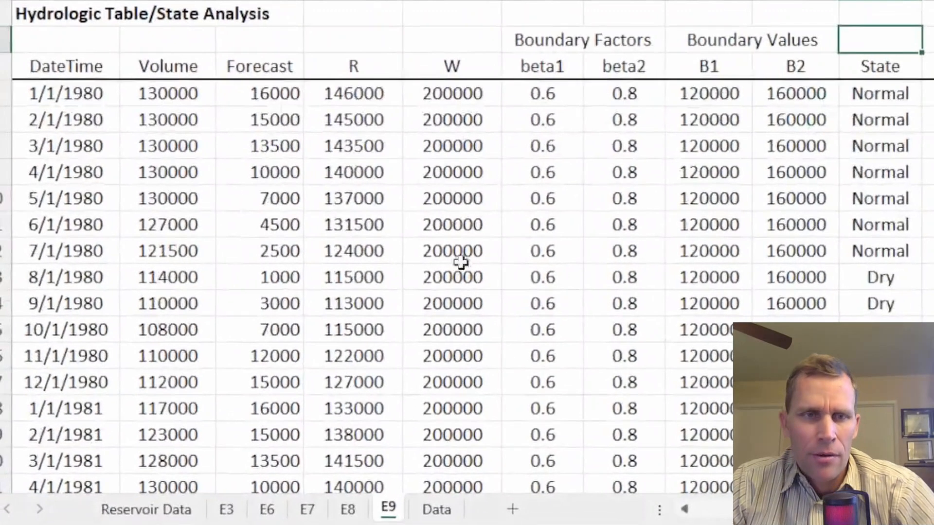
click(177, 96)
click(229, 97)
click(179, 95)
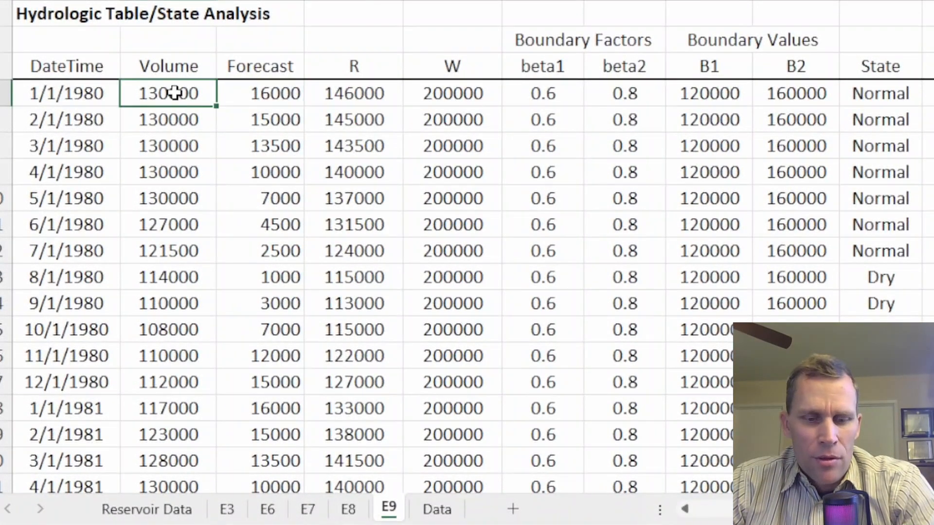
key(ctrl+v)
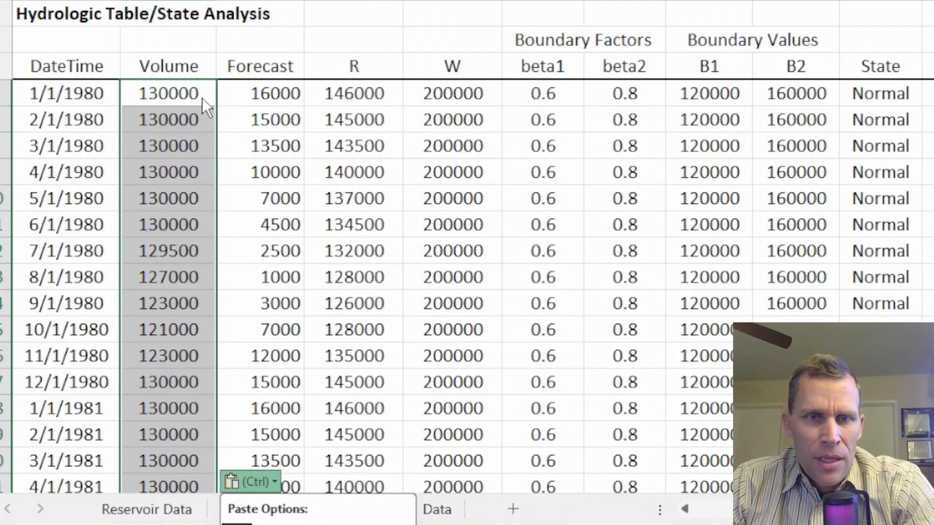
Step: Set beta1 to 0.7 in the first row and fill it down the whole beta1 column
click(542, 93)
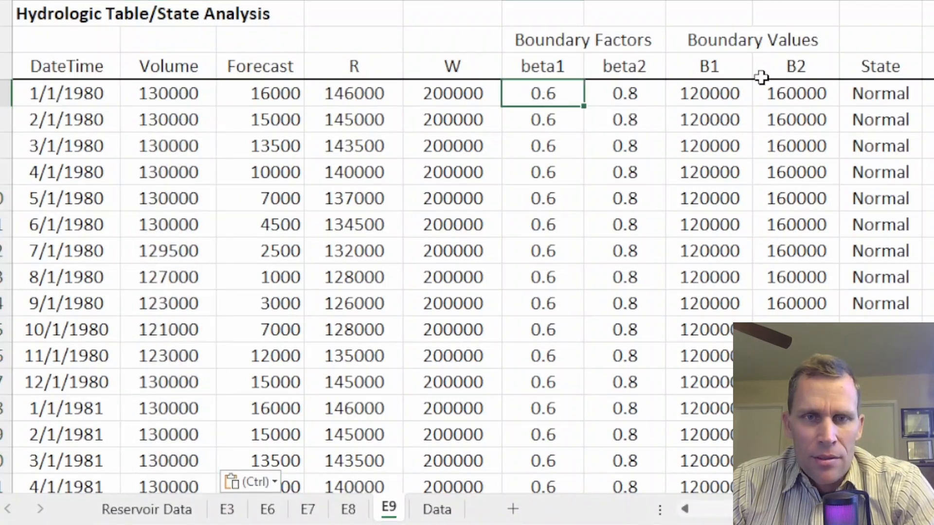
text(.7)
key(Return)
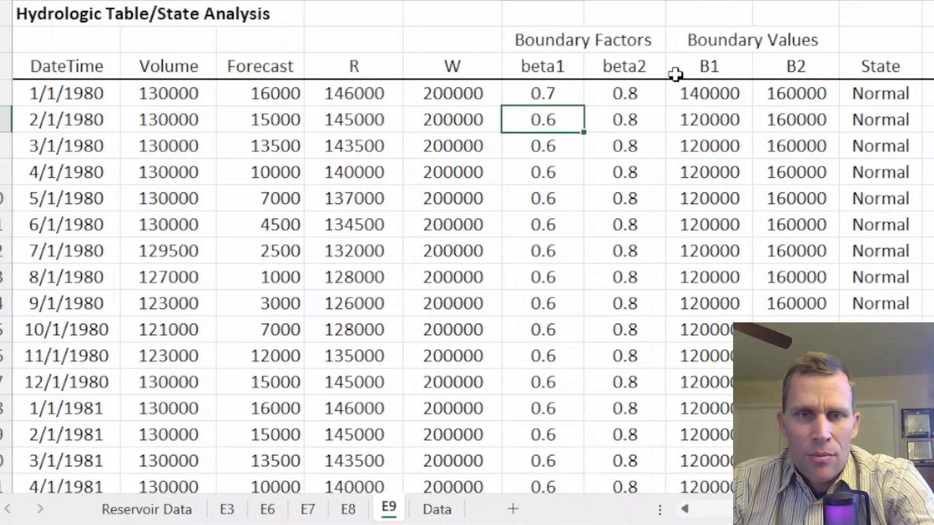
click(549, 98)
key(ctrl+c)
key(ctrl+shift+Down)
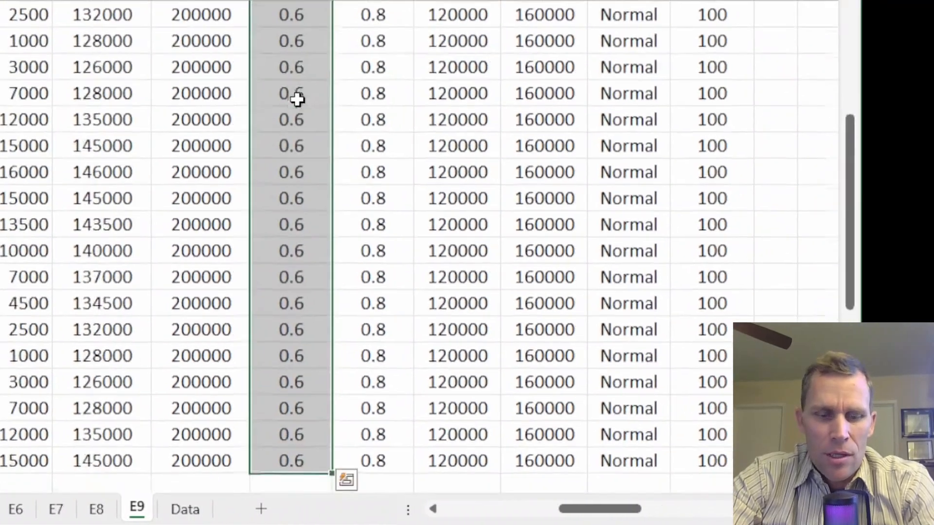
key(ctrl+v)
Step: Examine the State column's Normal and Dry periods against the R values and boundary values
scroll(277, 100, up, 1)
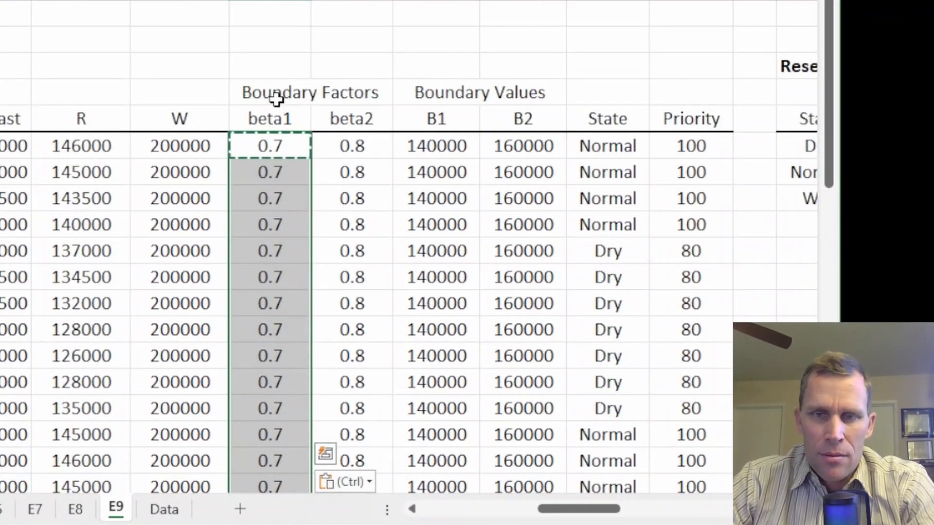
click(596, 148)
drag(599, 166, 596, 217)
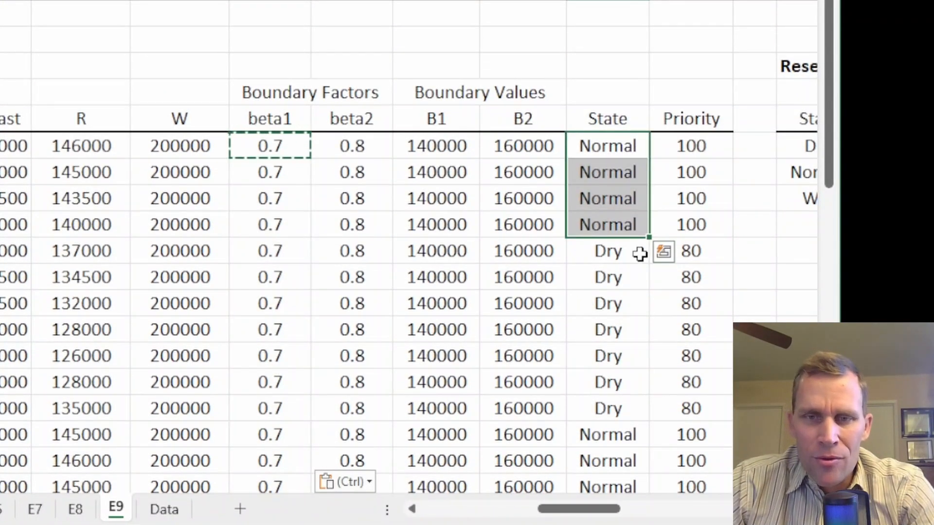
drag(608, 253, 604, 407)
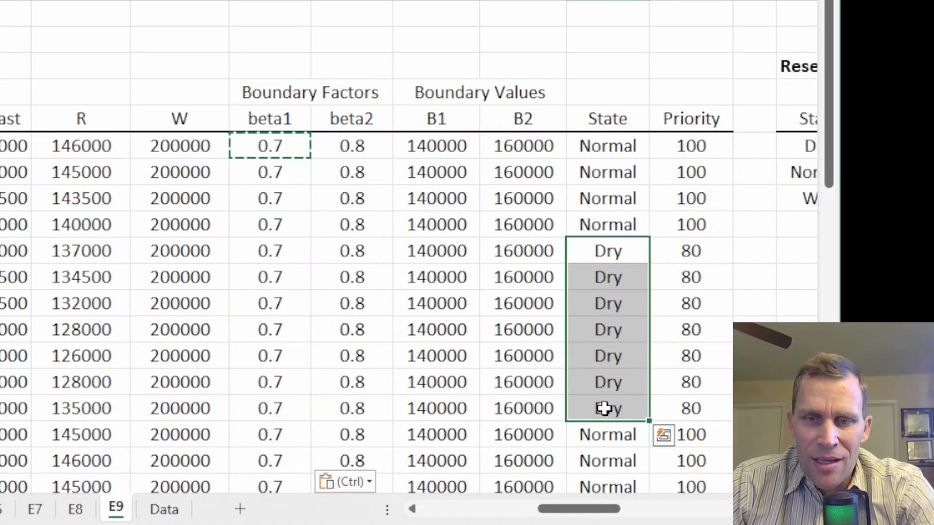
click(611, 436)
scroll(688, 304, down, 2)
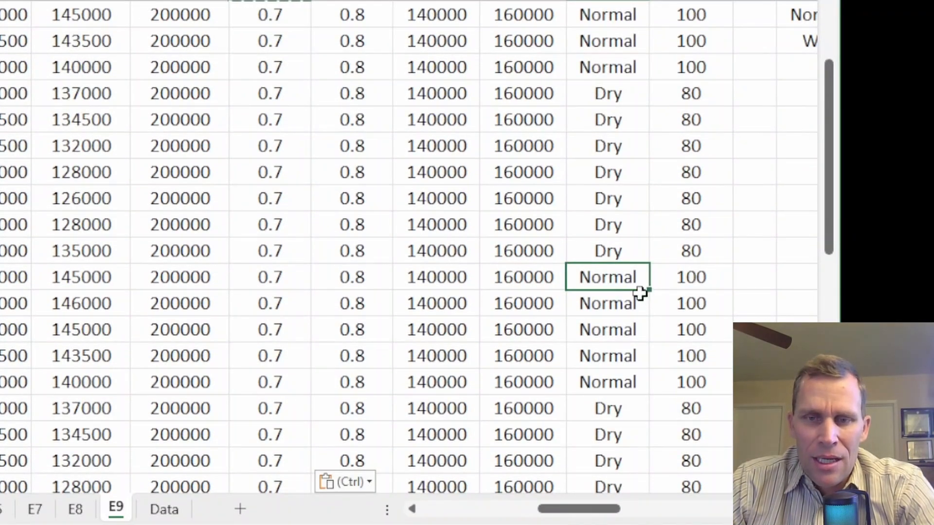
scroll(640, 292, down, 1)
scroll(640, 292, down, 1)
drag(609, 145, 617, 434)
scroll(287, 261, up, 4)
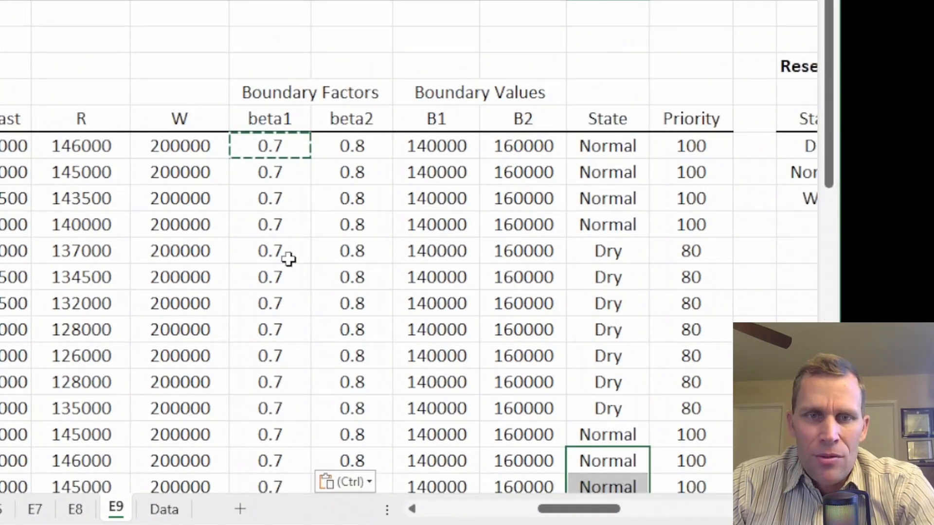
click(264, 150)
key(Escape)
click(463, 92)
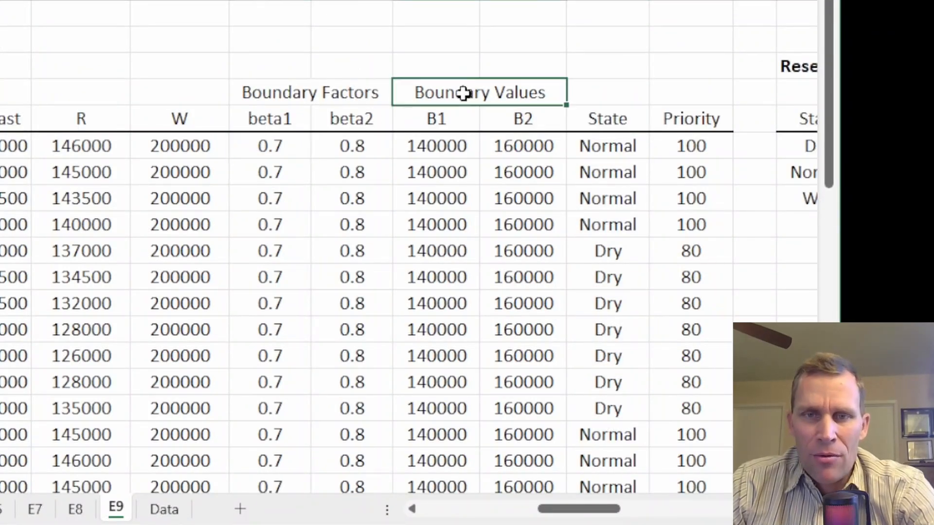
click(446, 150)
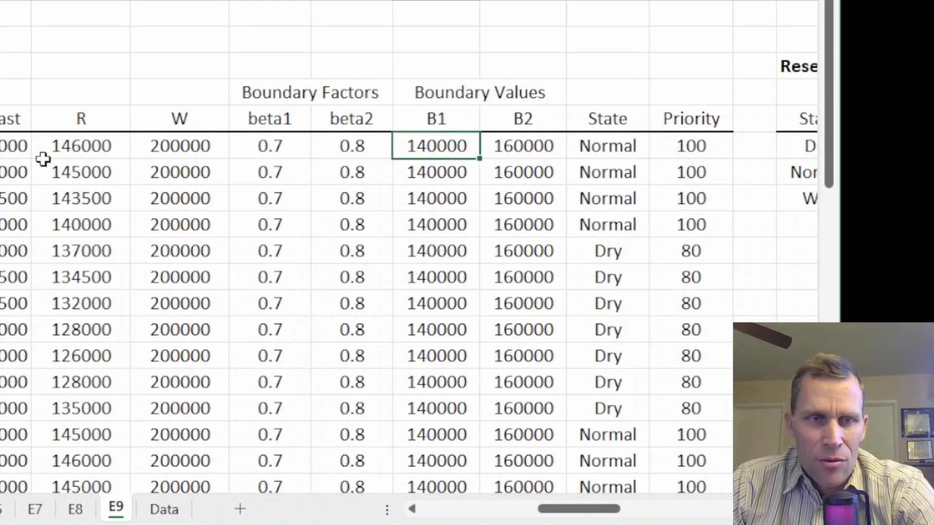
drag(44, 147, 75, 463)
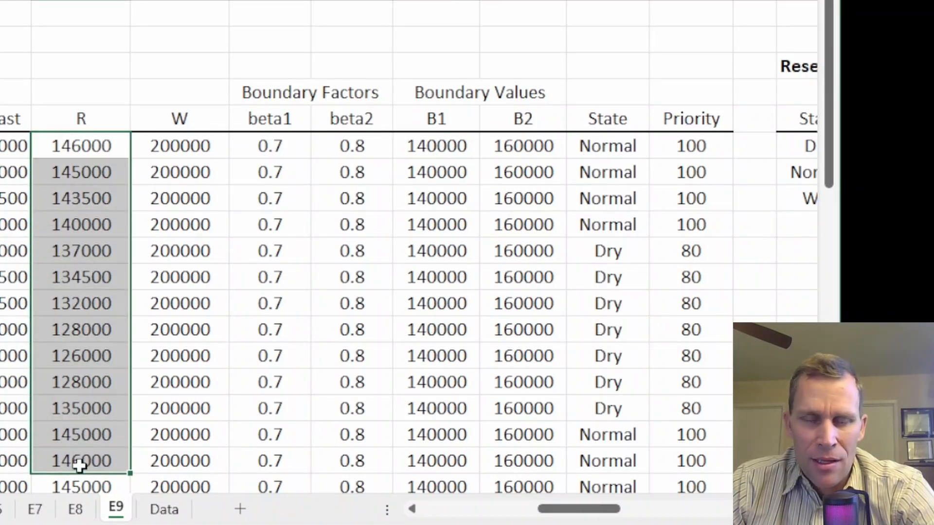
drag(605, 249, 590, 411)
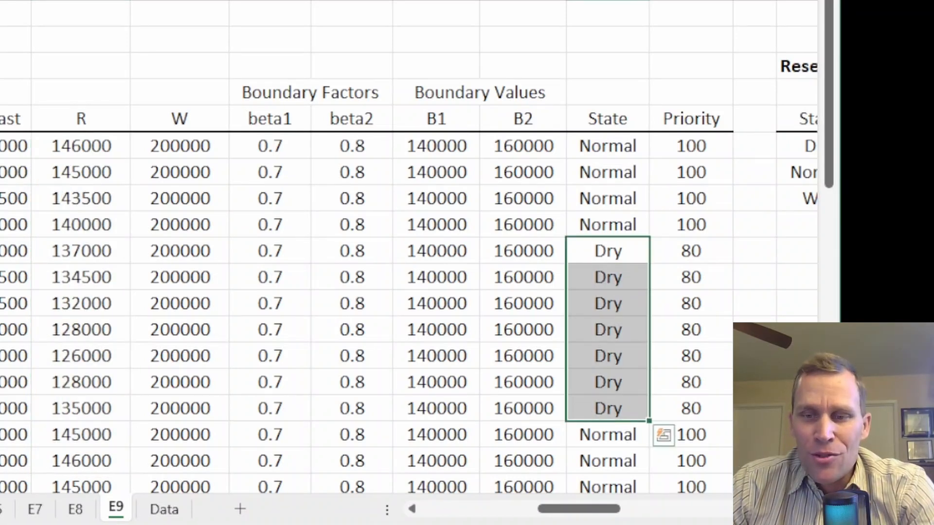
scroll(413, 262, down, 1)
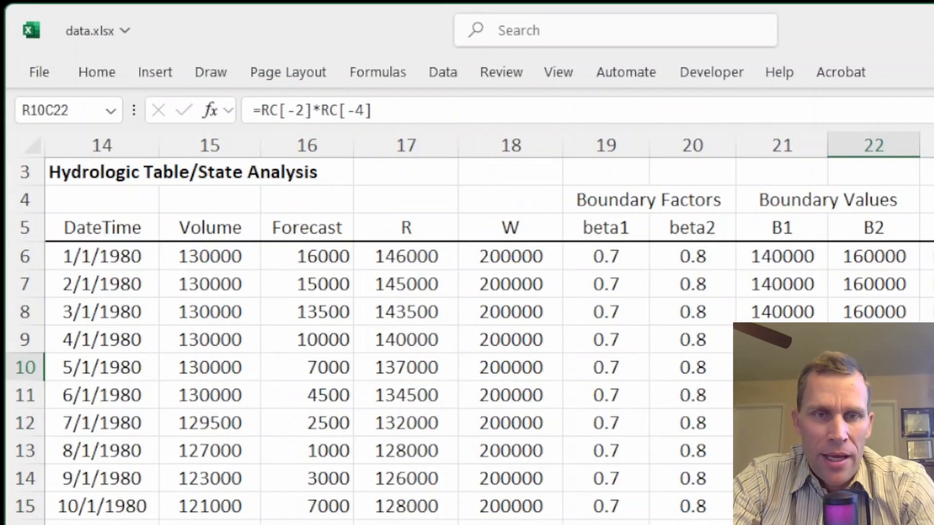
Step: Copy the NS1 scenario 5 Flow Rate column from the spreadsheet
key(Left)
key(Left)
key(Left)
key(Left)
key(Left)
key(Left)
key(Left)
key(Left)
key(Left)
key(Left)
key(Left)
key(Left)
key(Left)
key(Left)
key(Left)
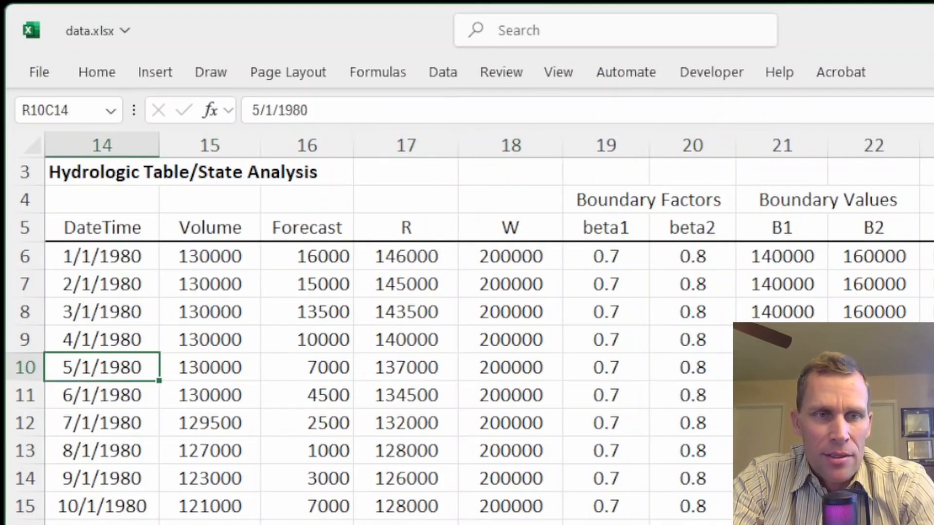
key(Left)
key(Left)
key(Left)
key(Left)
key(Left)
key(Left)
key(Up)
key(Right)
key(Up)
key(Up)
key(Up)
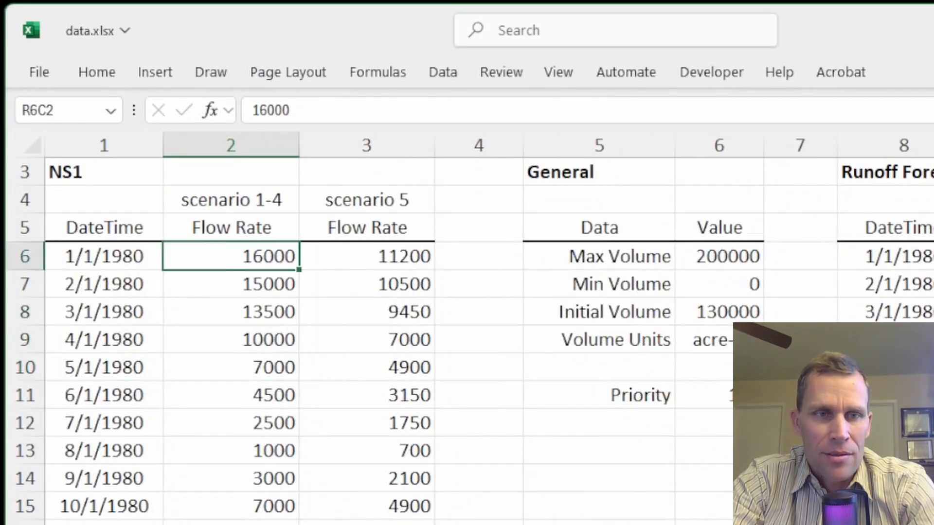
key(ctrl+shift+Down)
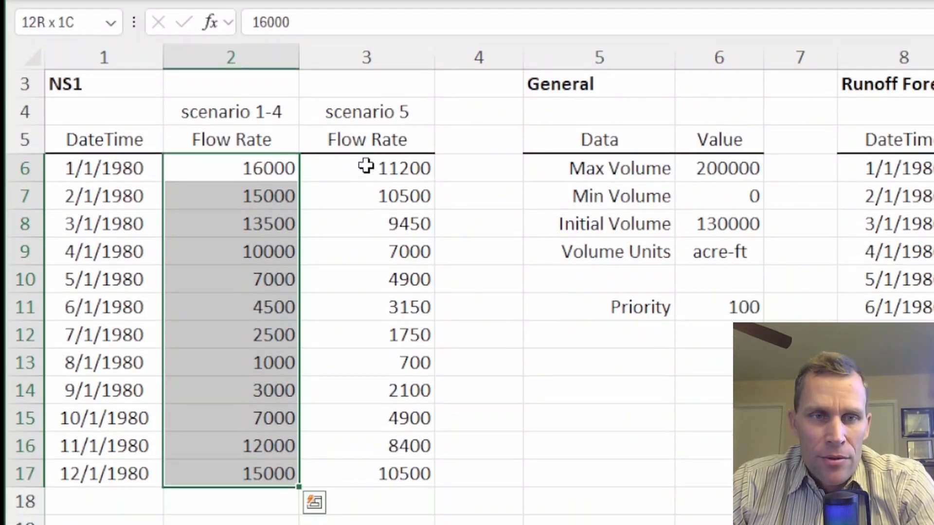
drag(366, 215, 366, 522)
drag(367, 476, 373, 479)
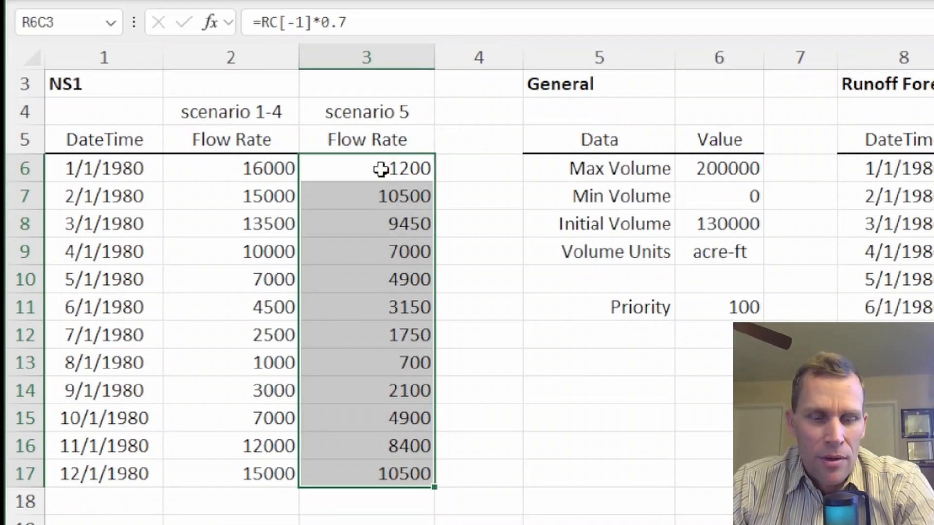
key(ctrl+c)
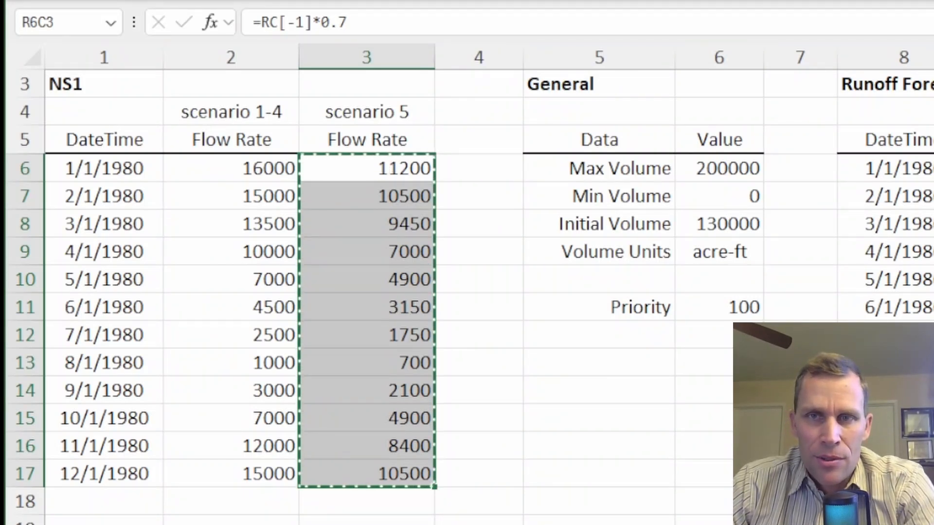
Step: Paste the scenario 5 flow rates into NS1's inflow data and close its properties
key(alt+Tab)
click(930, 1)
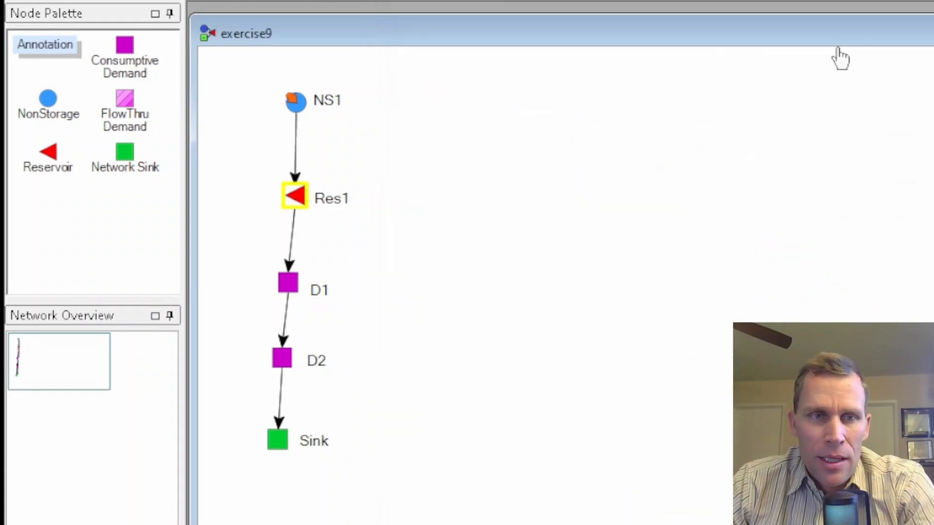
double_click(300, 101)
drag(219, 28, 578, 0)
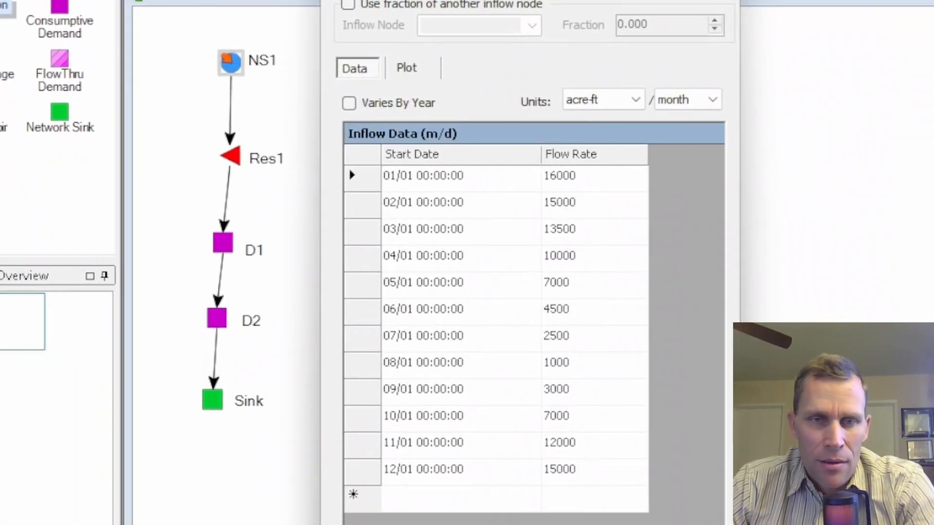
right_click(567, 157)
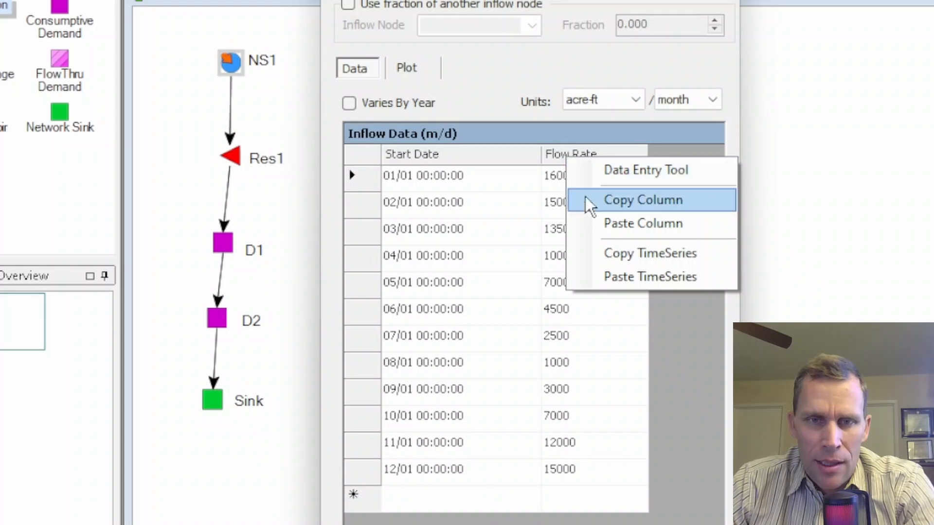
click(614, 224)
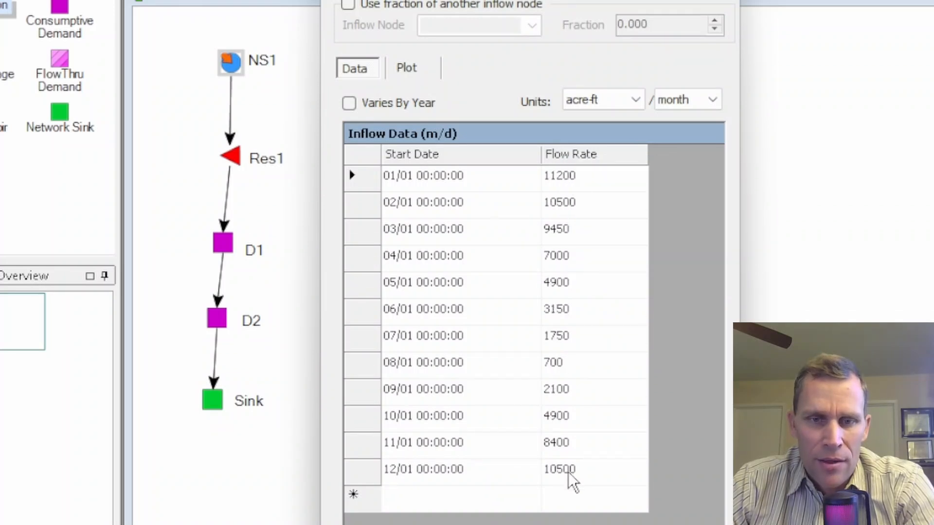
click(528, 507)
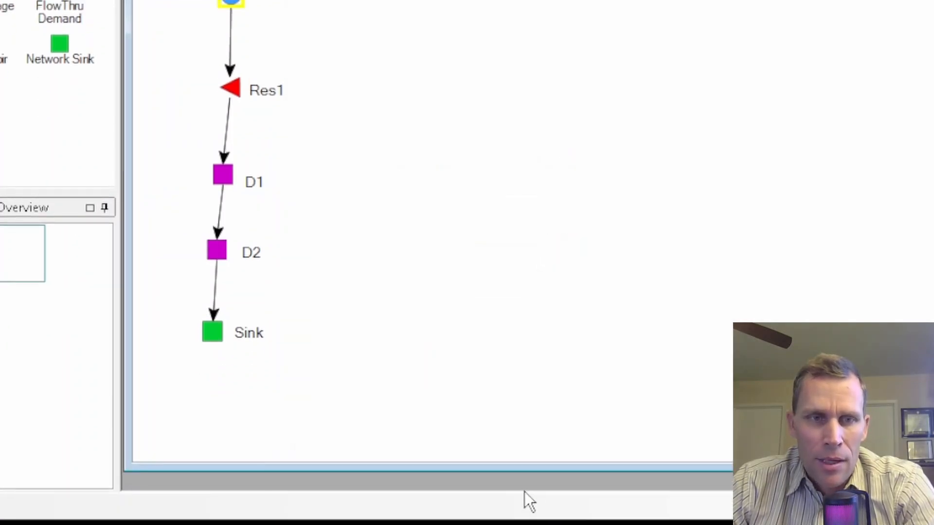
Step: Paste the scenario 5 flow rates into Res1's runoff forecast data and apply the change
right_click(233, 193)
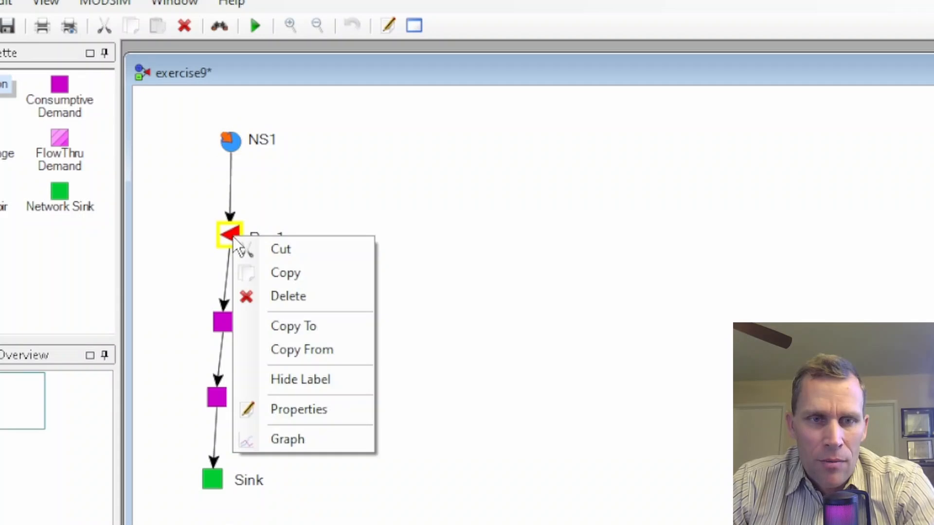
click(286, 408)
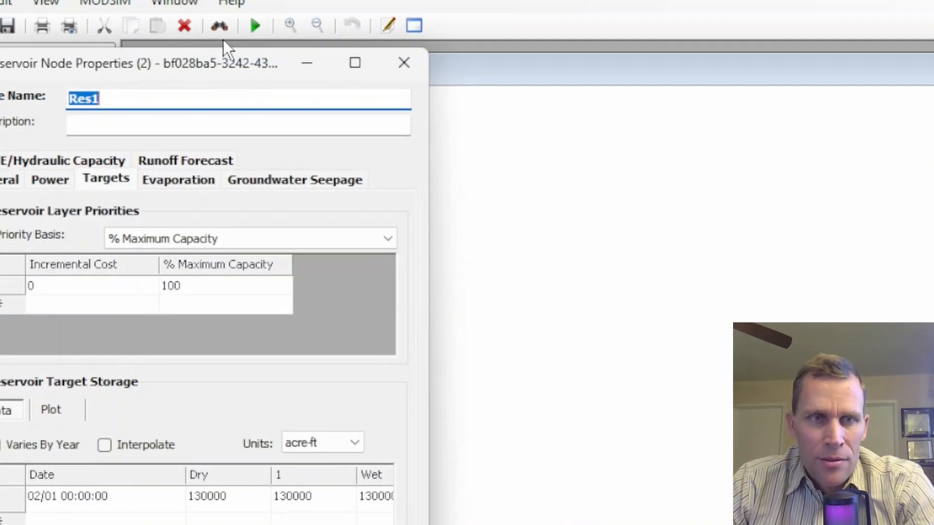
drag(223, 75, 580, 24)
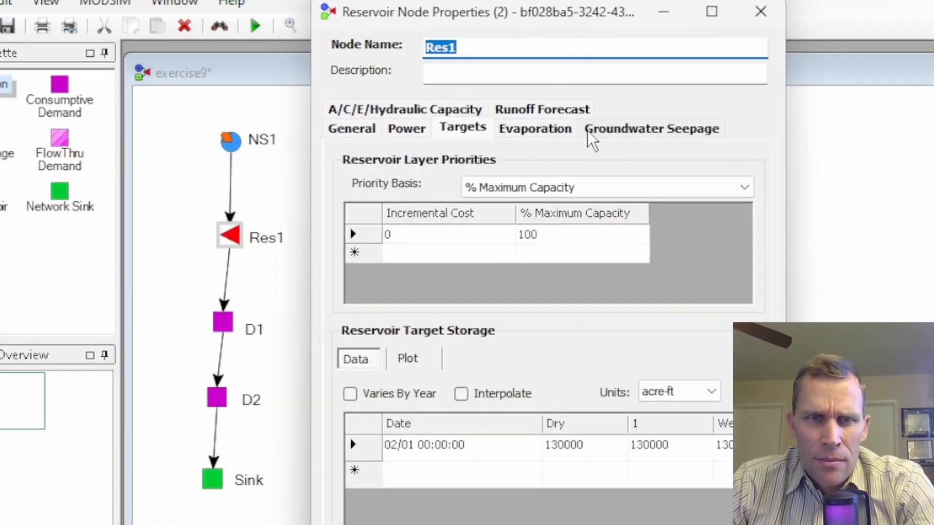
click(543, 113)
right_click(556, 245)
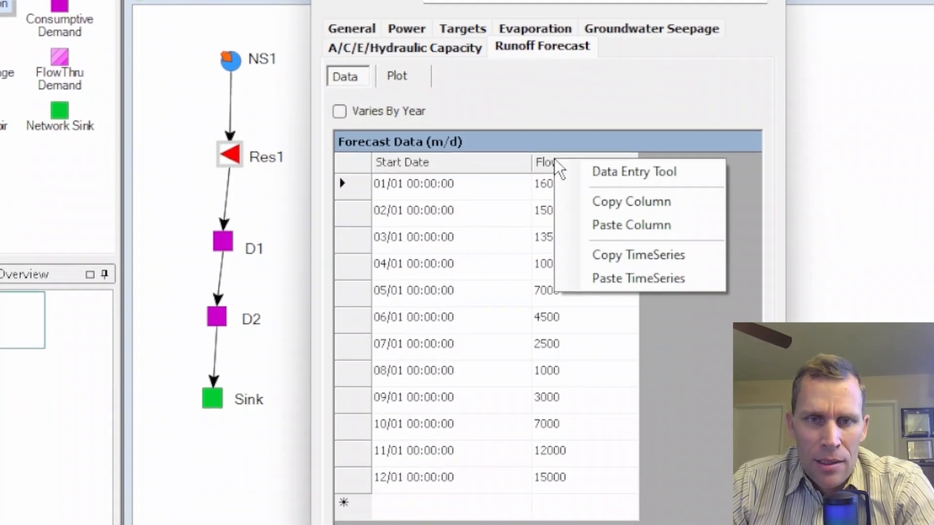
click(627, 226)
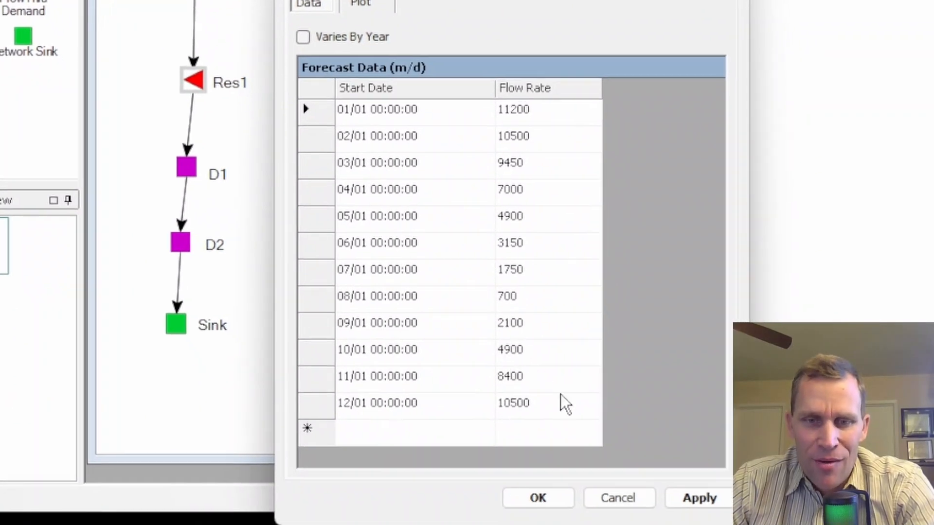
click(696, 501)
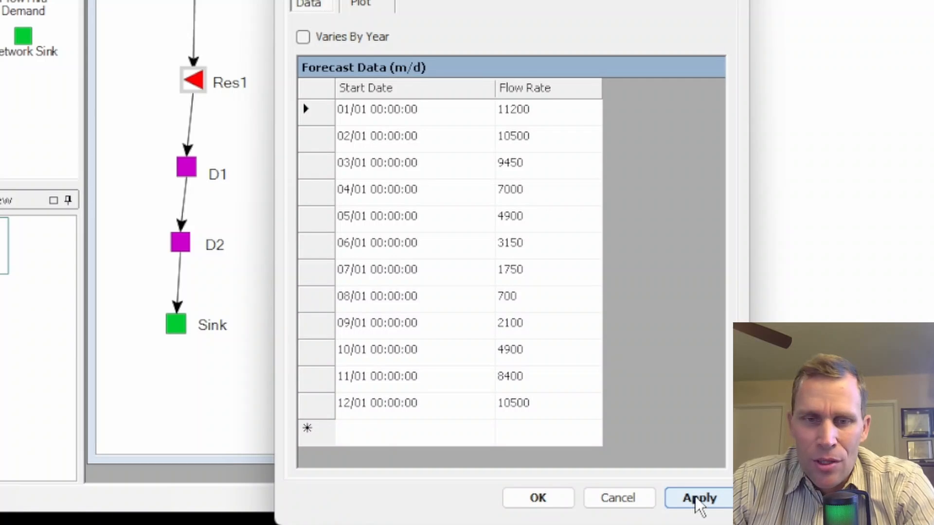
Step: Close the reservoir properties and run the model, saving it before the run
click(549, 503)
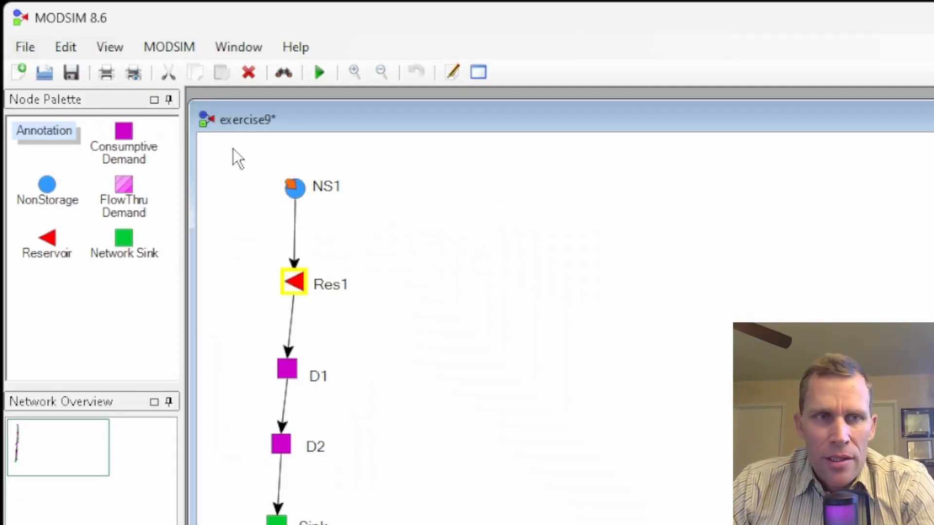
click(168, 46)
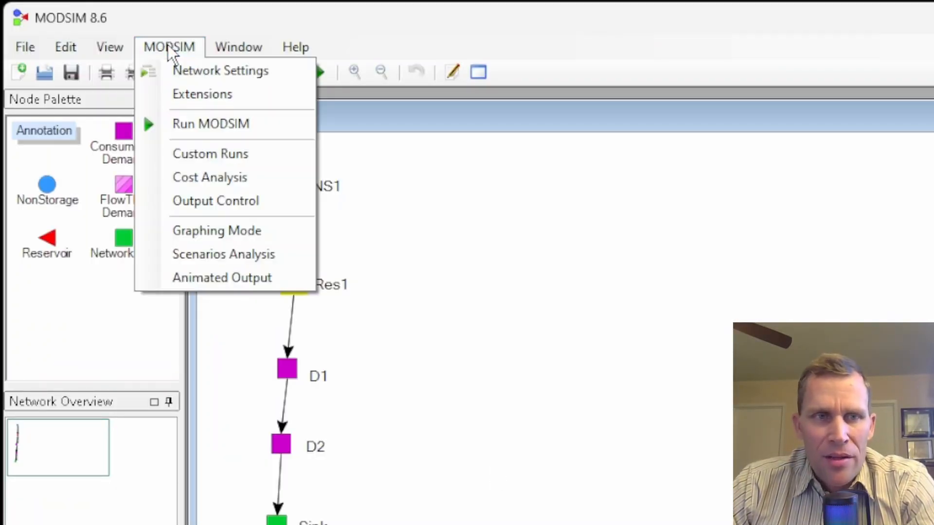
click(200, 124)
key(Return)
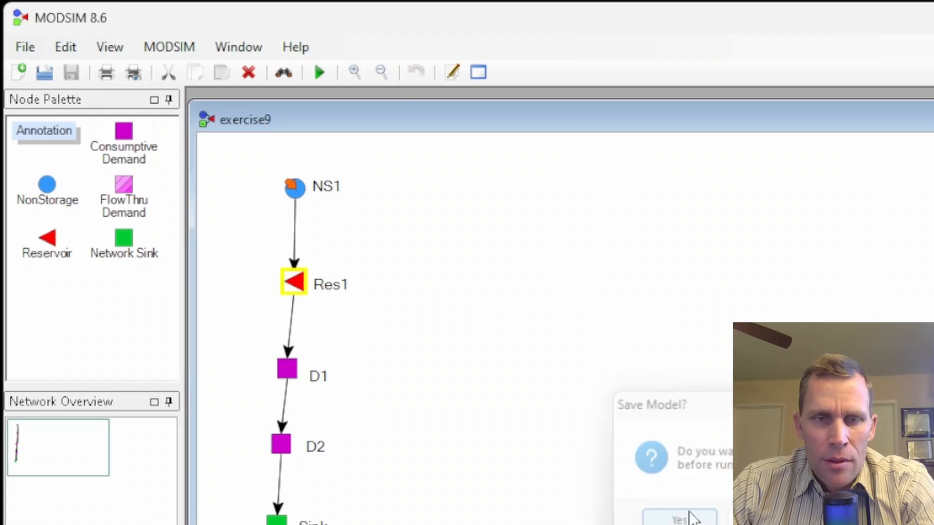
Step: Open Res1's output graph and switch the left axis to Volume
right_click(299, 283)
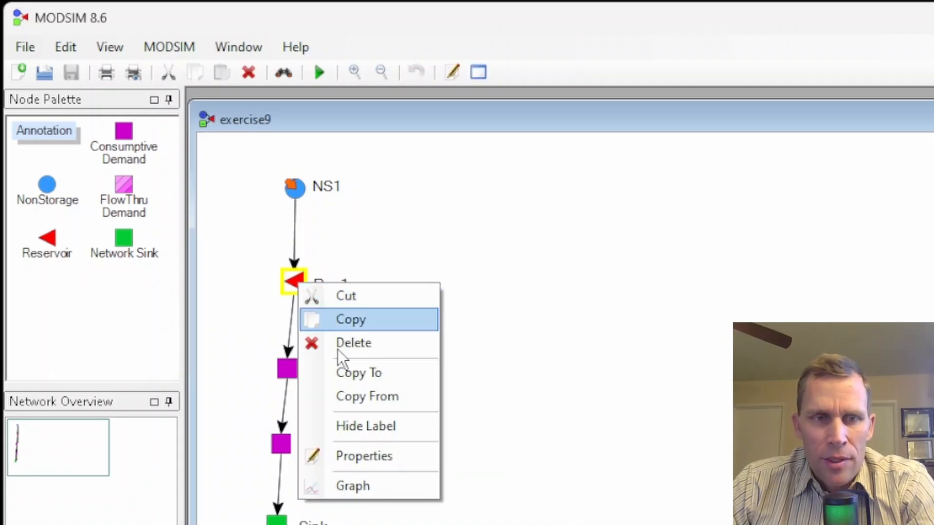
click(354, 486)
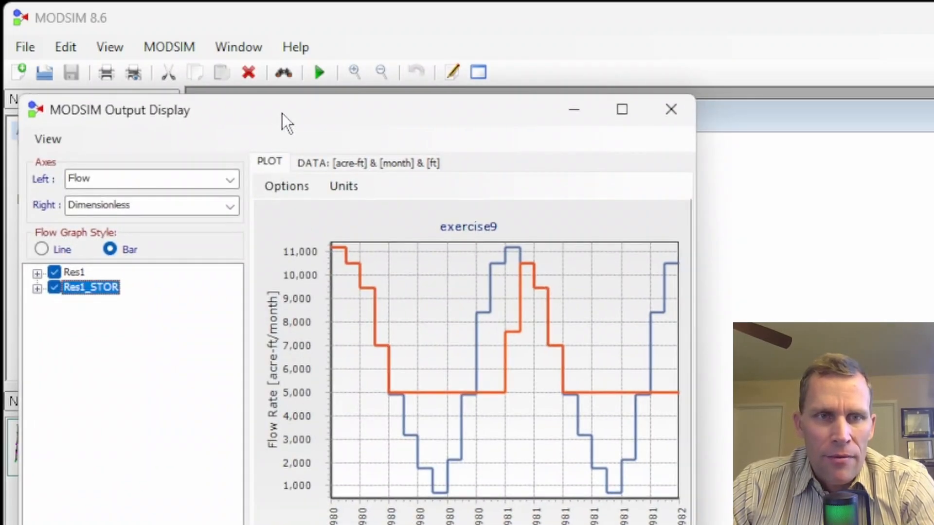
drag(282, 113, 574, 88)
drag(501, 78, 587, 55)
drag(548, 320, 465, 320)
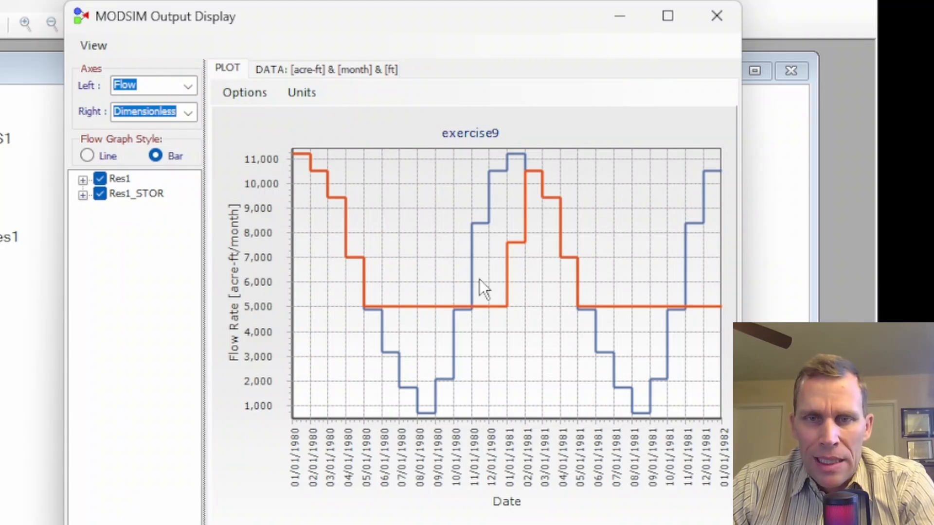
click(191, 89)
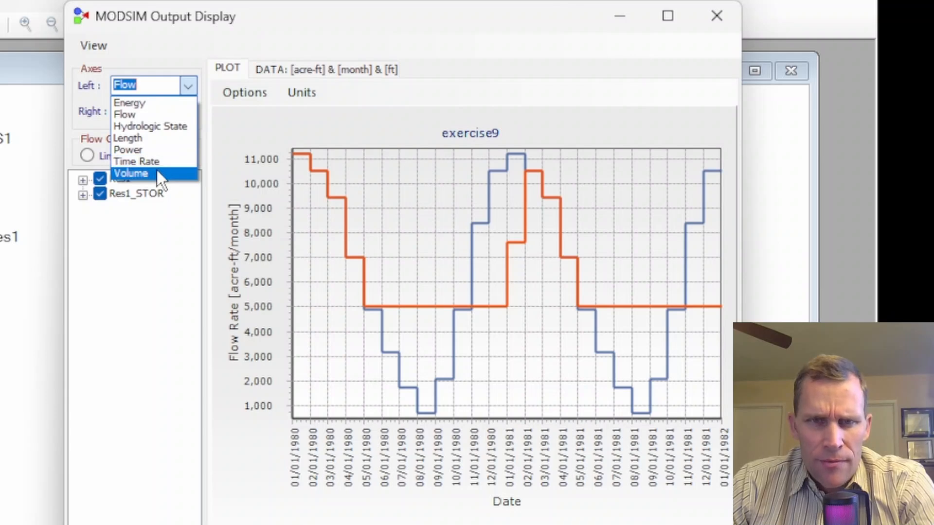
click(156, 172)
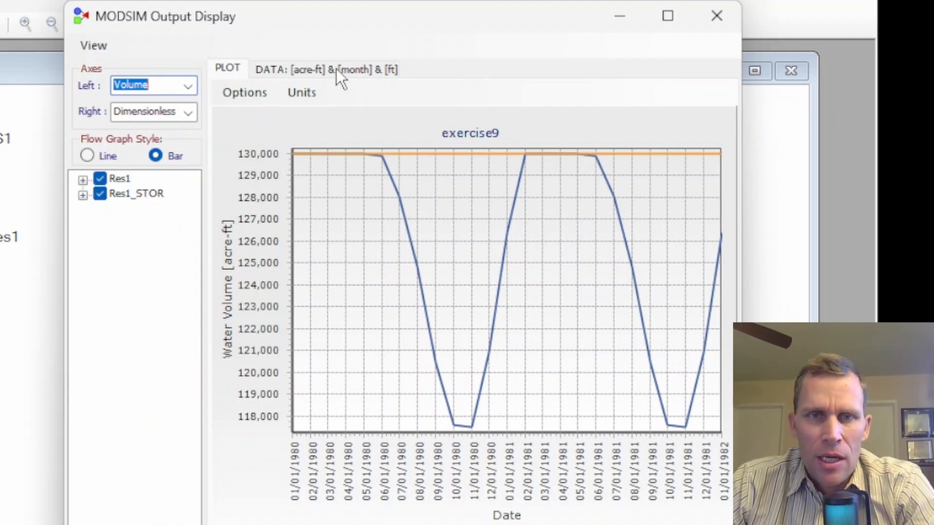
Step: Examine Res1's output data table, including the Hydrologic State column
click(294, 71)
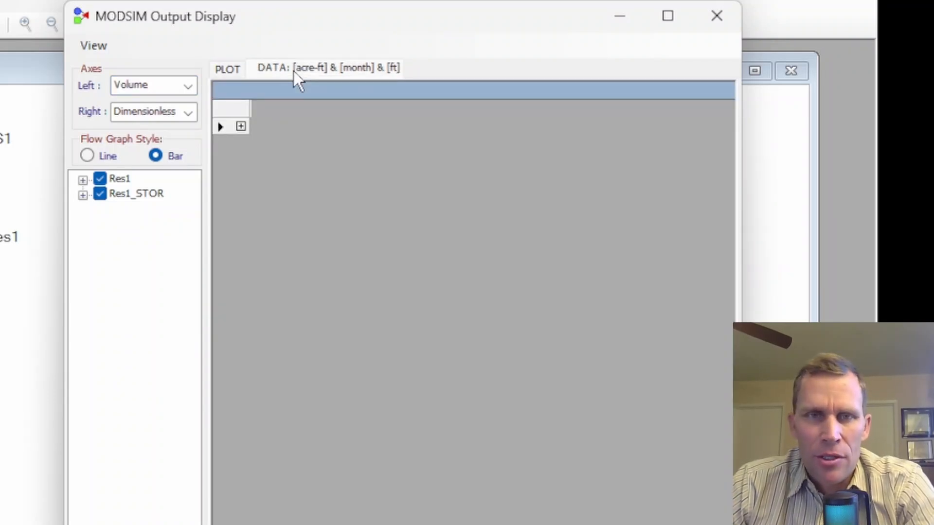
click(240, 126)
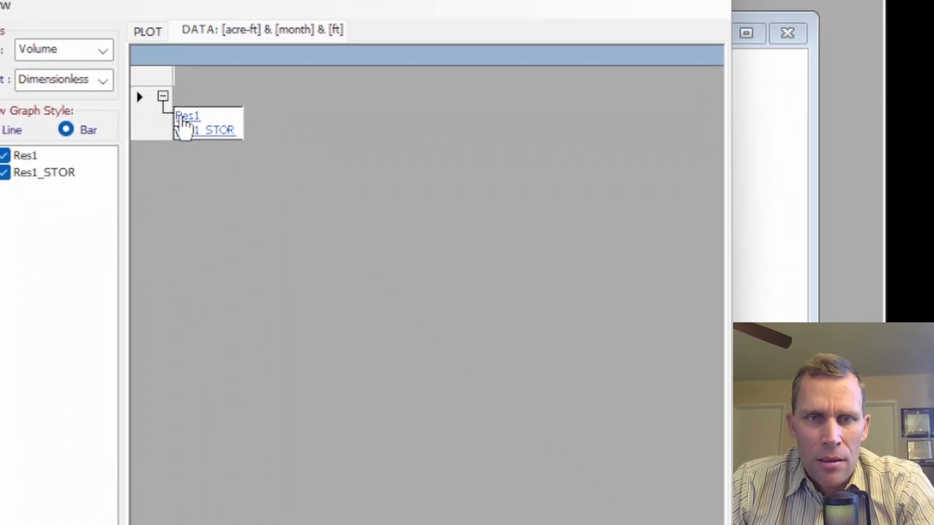
click(255, 143)
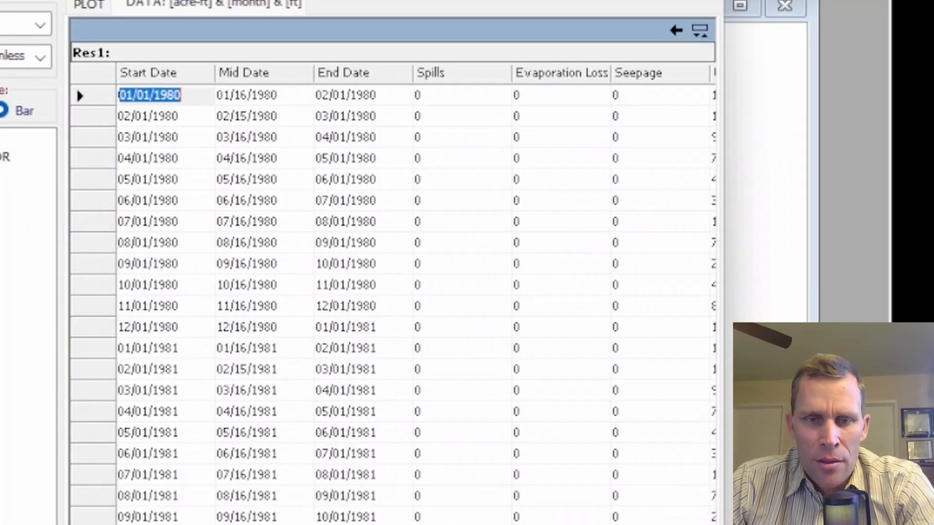
scroll(392, 292, right, 15)
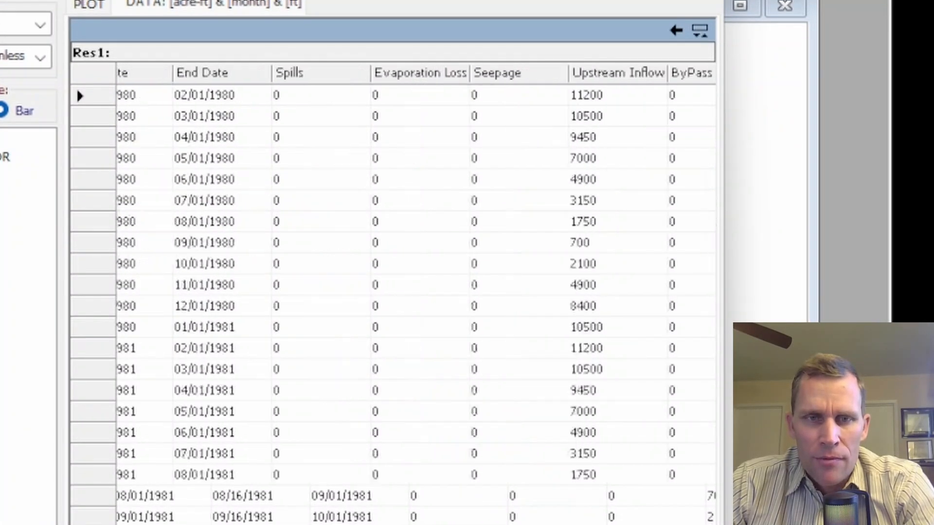
scroll(392, 292, right, 1)
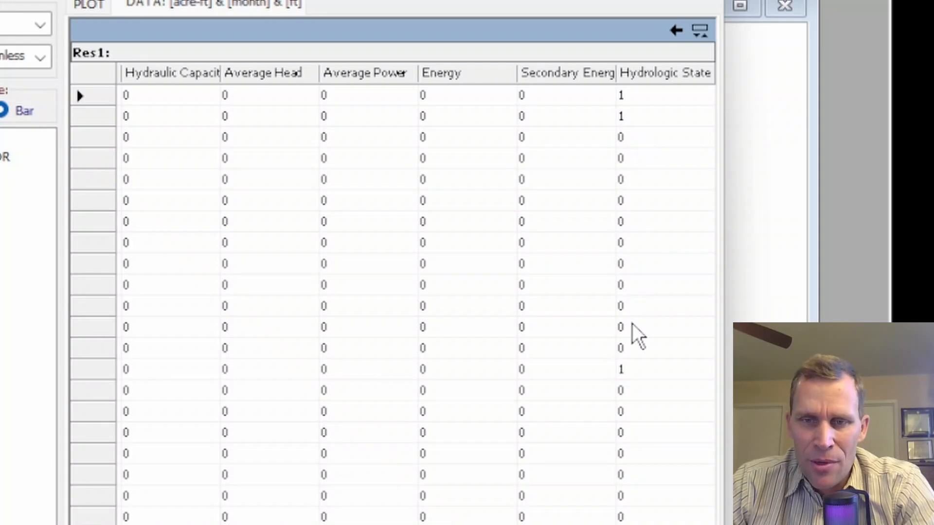
click(633, 368)
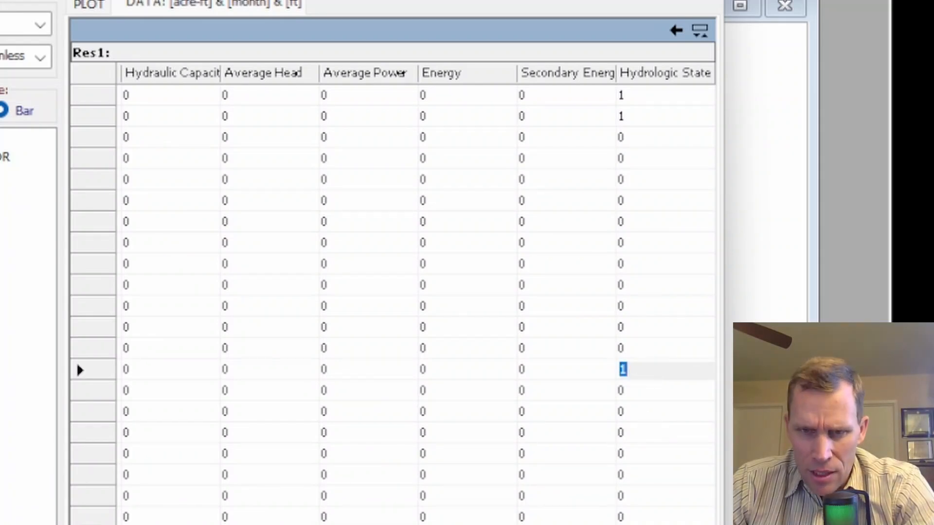
scroll(392, 302, left, 15)
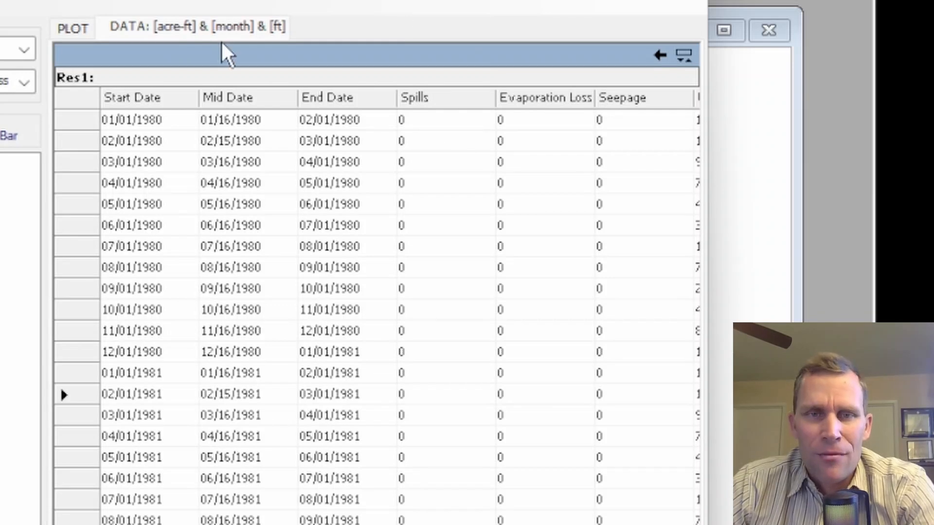
click(662, 56)
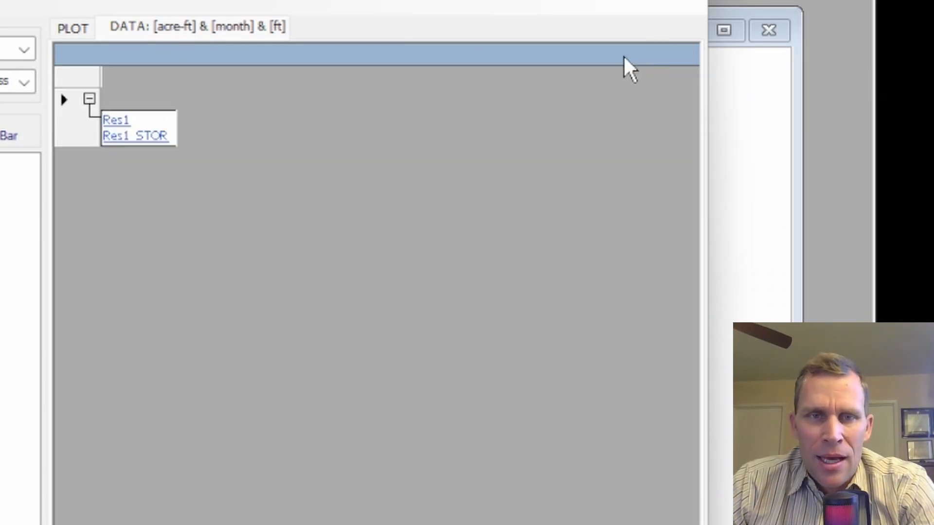
Step: Open the Res1_STOR output table and copy its Beginning Storage column
click(146, 137)
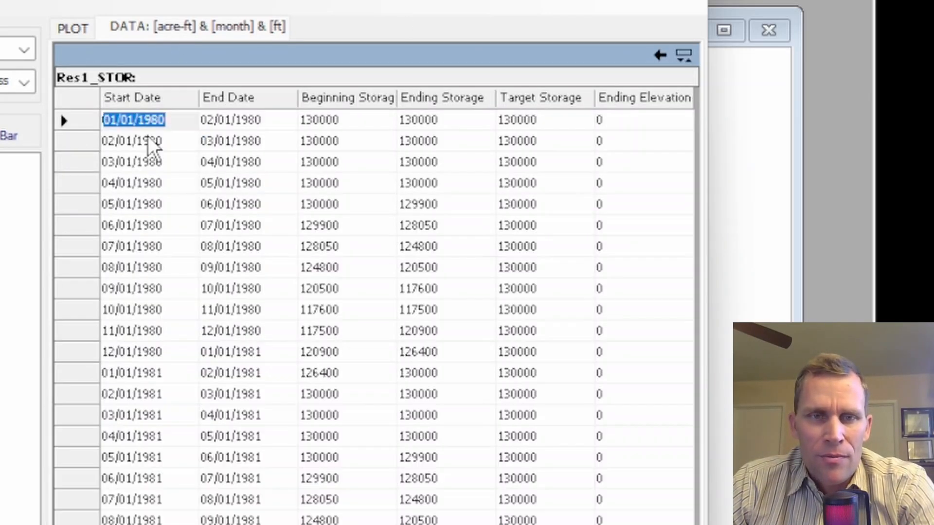
right_click(331, 100)
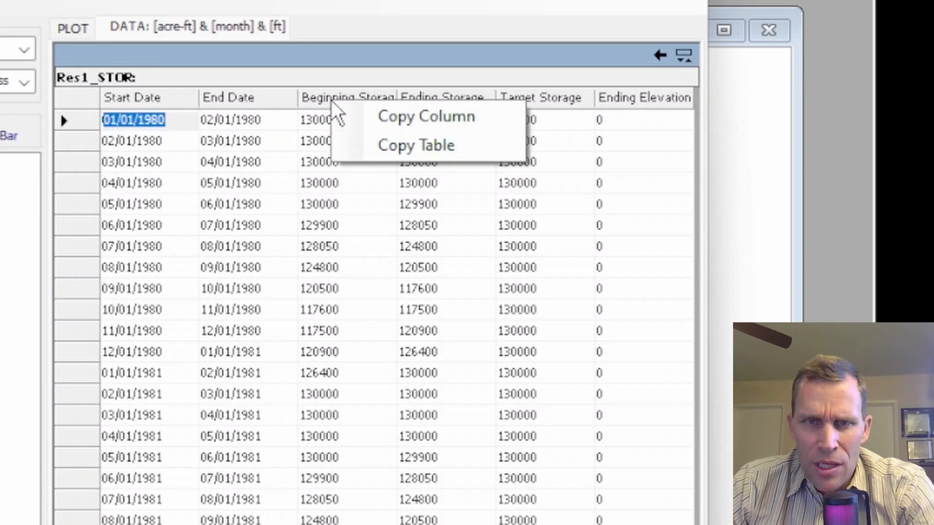
click(387, 116)
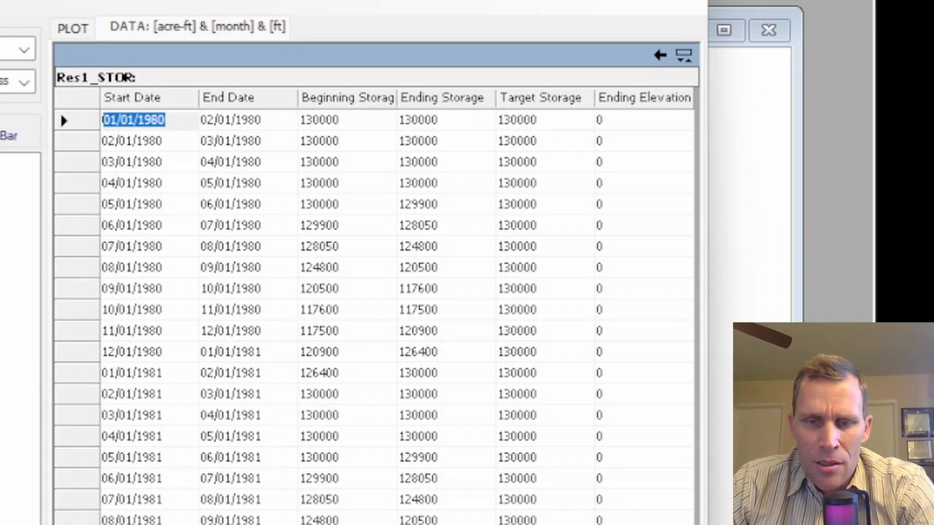
Step: Paste the beginning storage values into the spreadsheet's Volume column starting at 1/1/1980
key(alt+Tab)
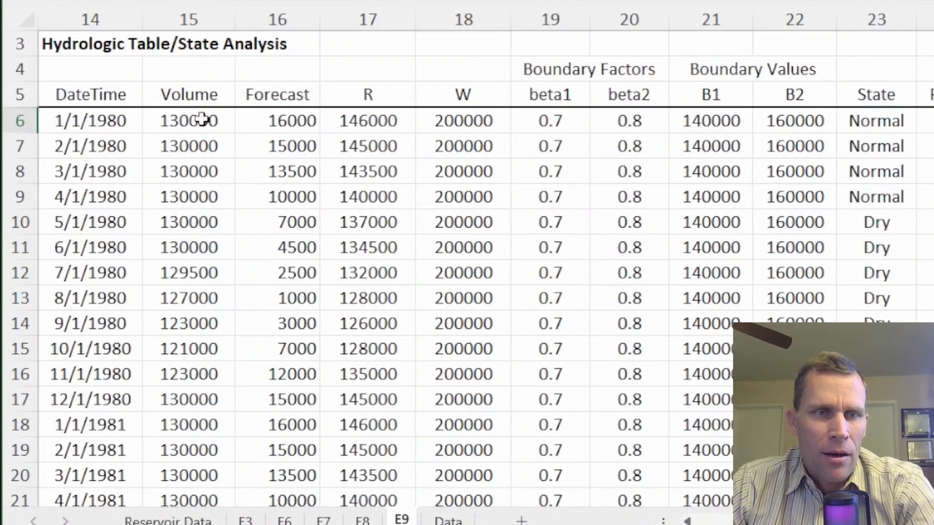
click(199, 119)
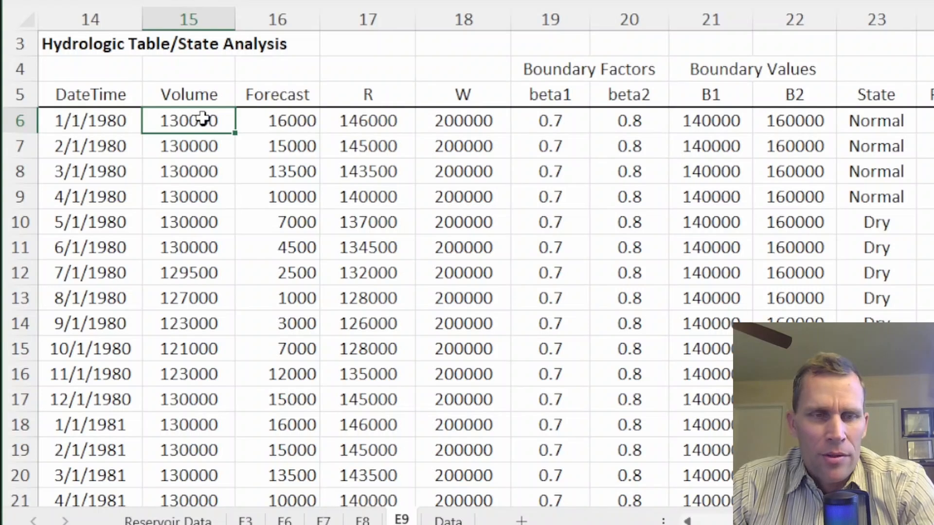
key(ctrl+v)
Step: Paste the scenario 5 flow rates as values into the Forecast column for both years
drag(204, 121, 225, 424)
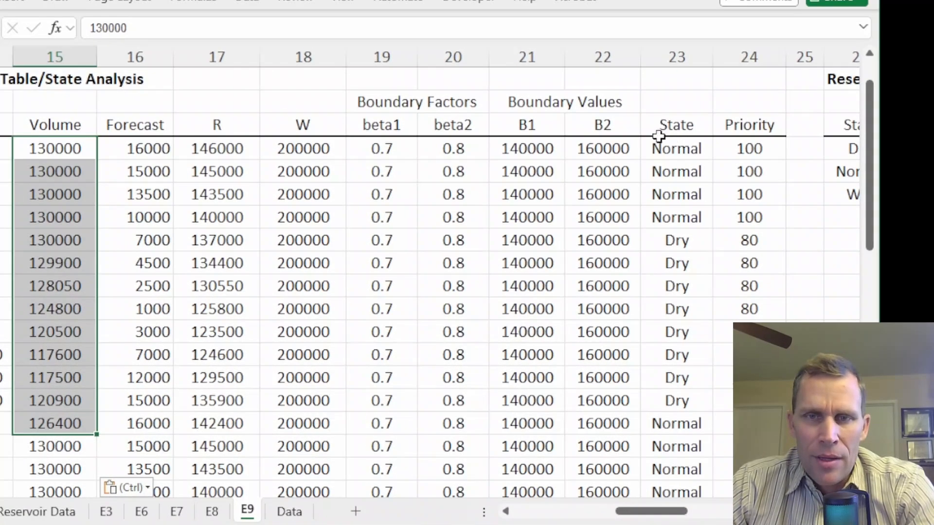
drag(875, 121, 875, 279)
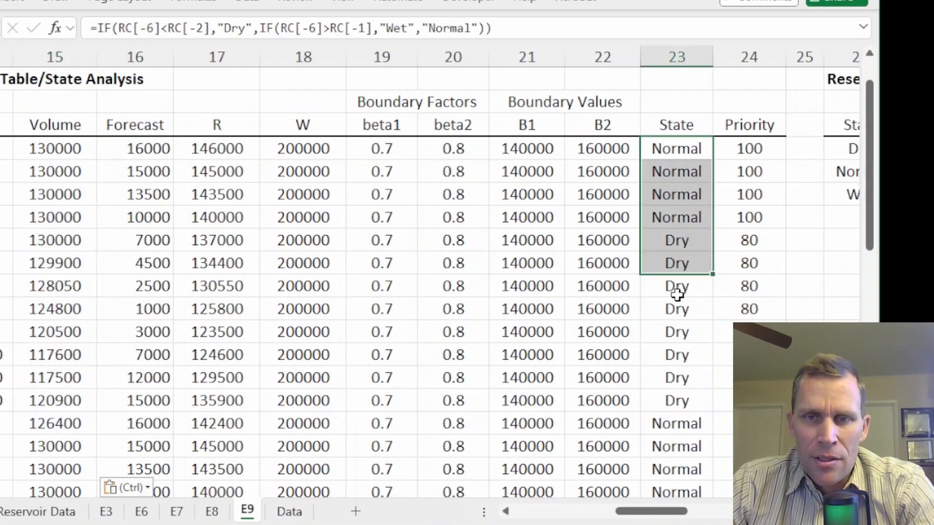
drag(677, 293, 677, 428)
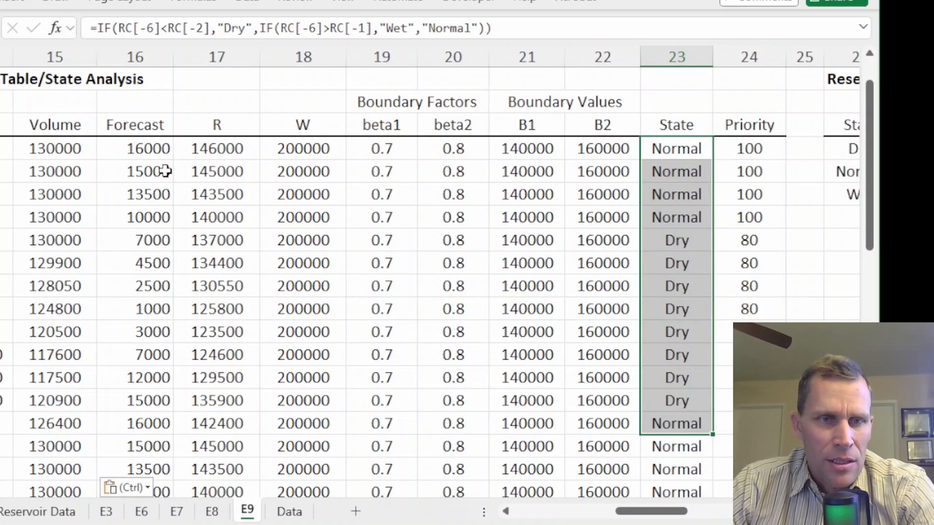
drag(142, 148, 151, 426)
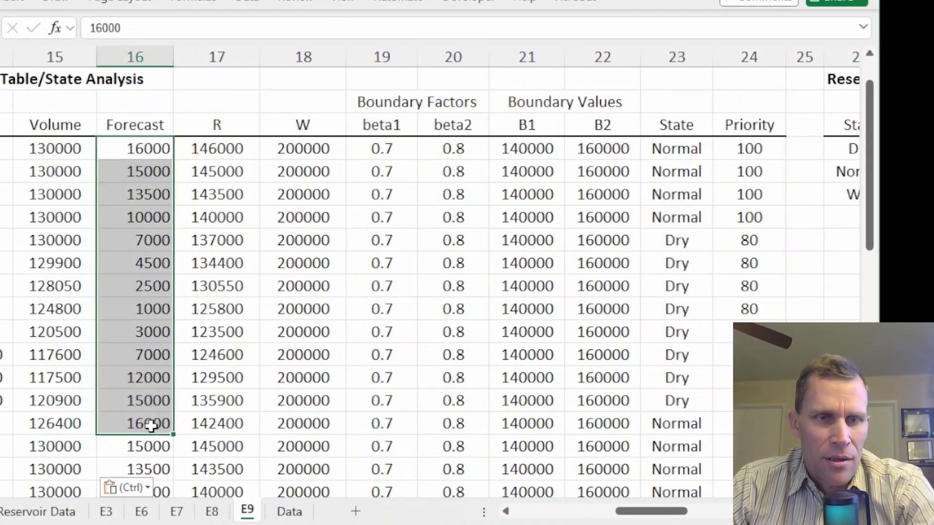
click(223, 99)
click(145, 152)
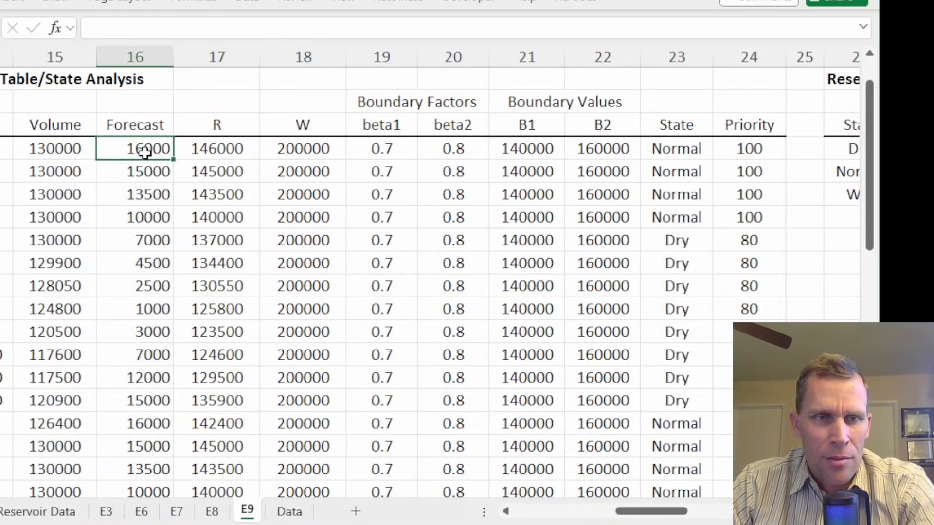
right_click(144, 152)
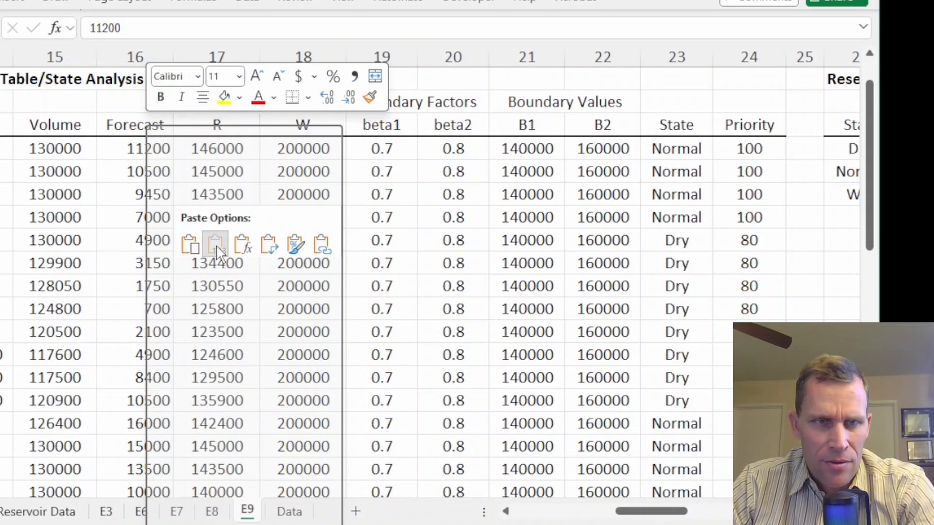
click(216, 250)
click(138, 426)
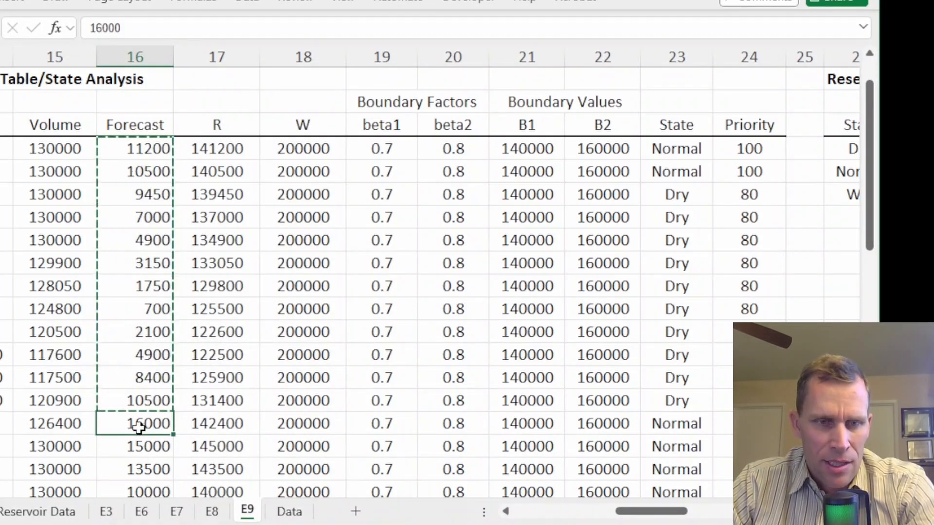
key(ctrl+v)
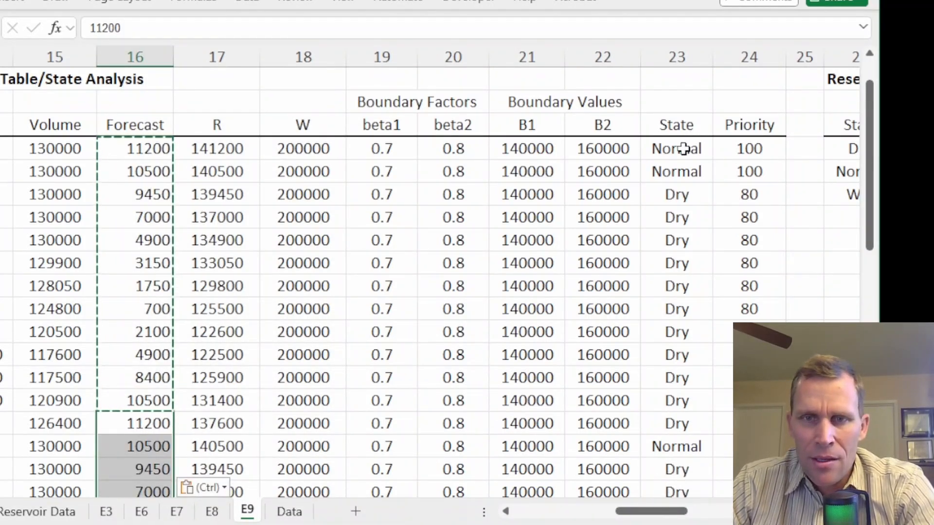
Step: Examine the State column's Normal and Dry periods under the reduced forecast
drag(684, 149, 683, 171)
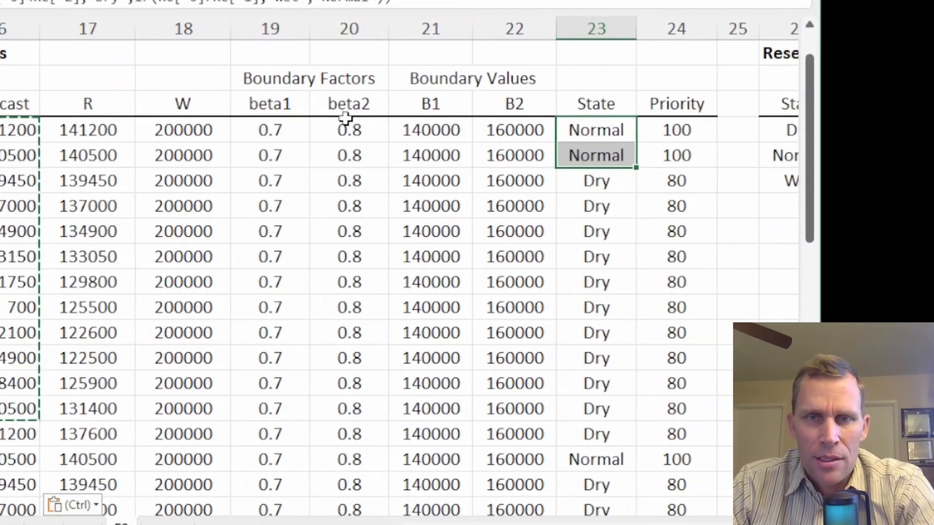
click(584, 57)
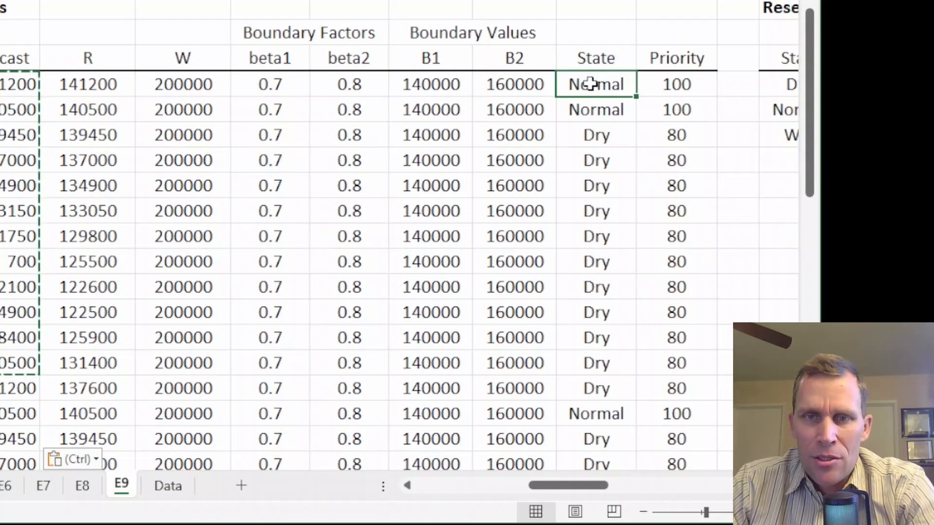
drag(591, 131, 584, 154)
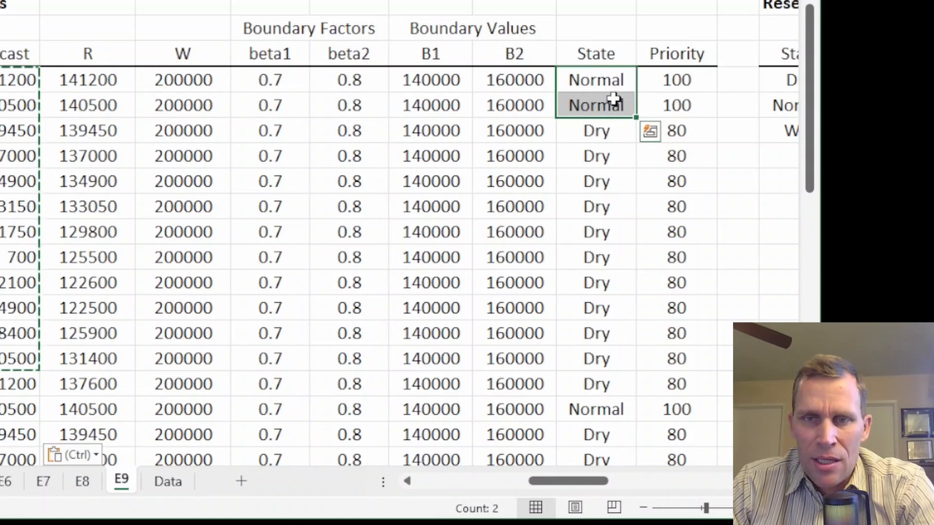
drag(594, 135, 592, 385)
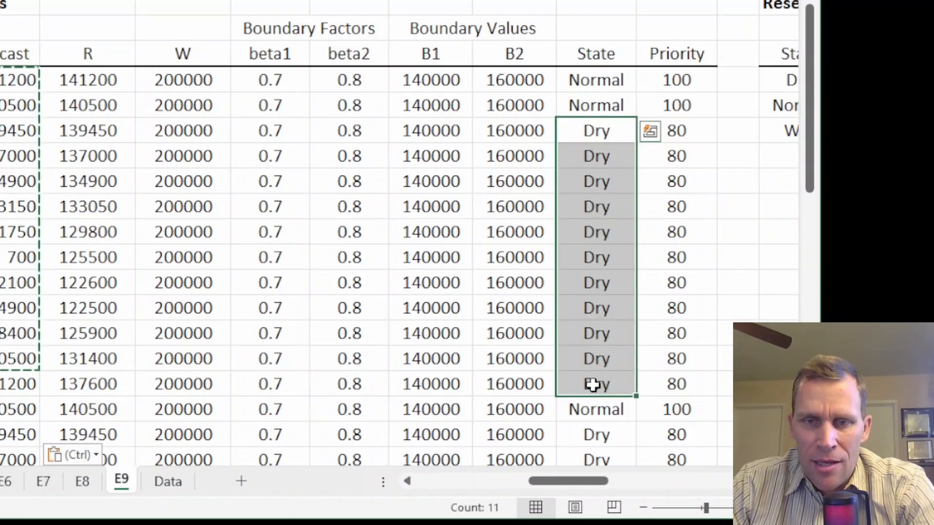
scroll(563, 323, down, 3)
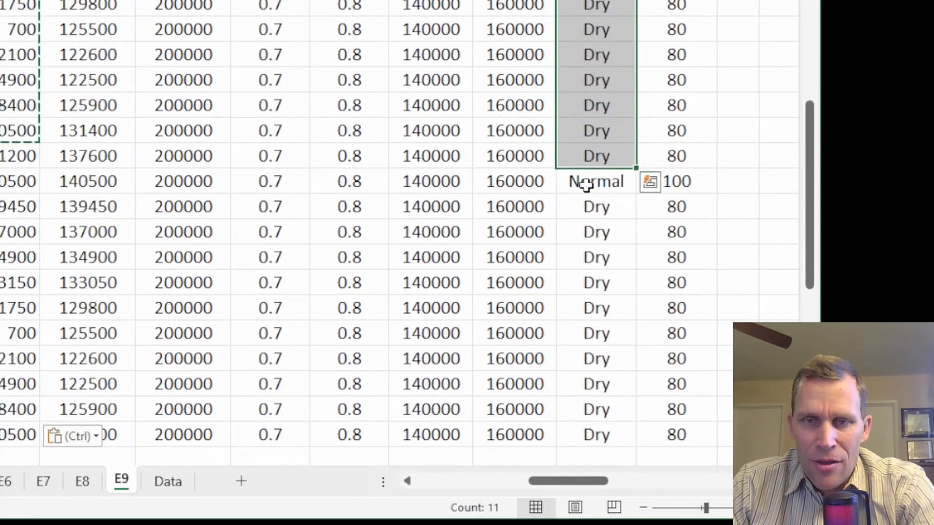
click(586, 185)
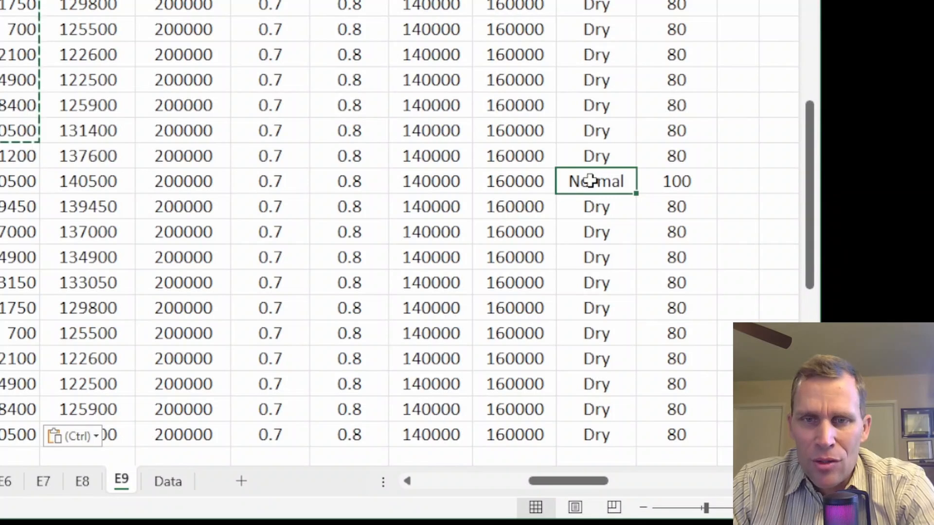
drag(587, 180, 3, 206)
click(83, 210)
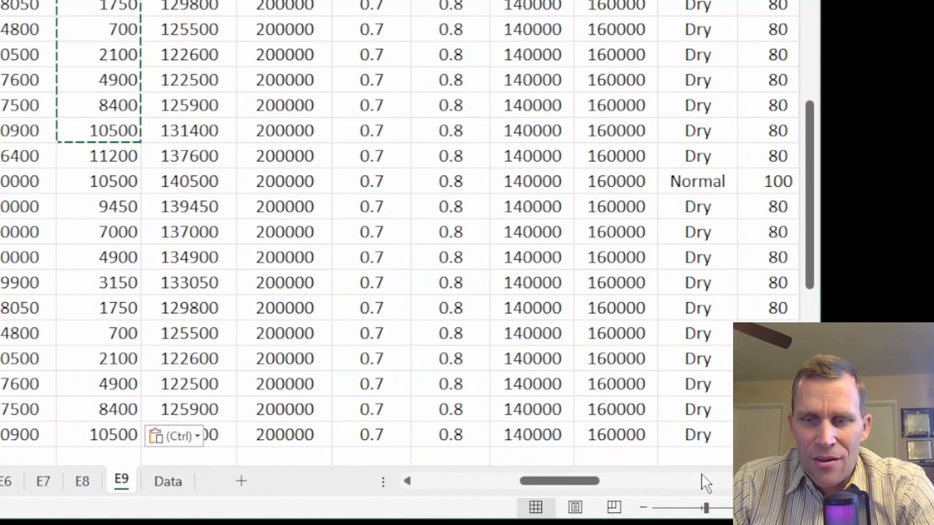
scroll(548, 343, right, 1)
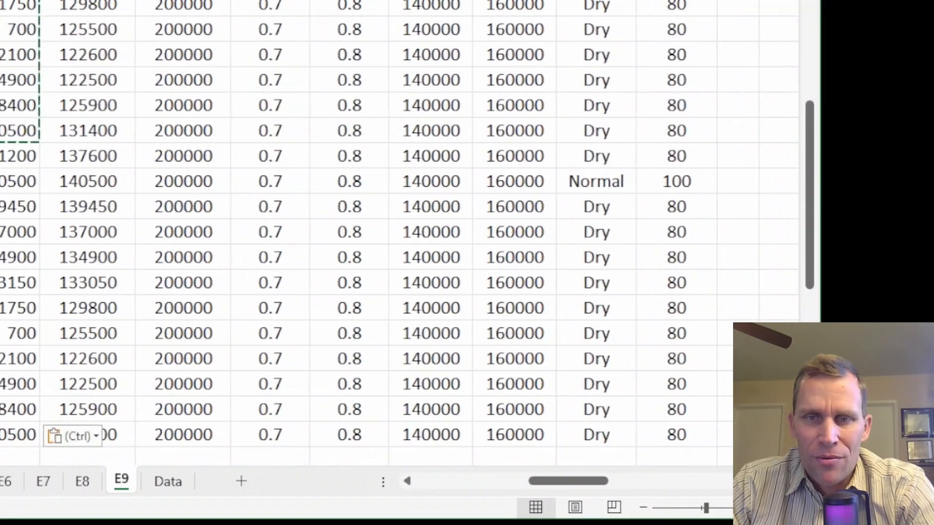